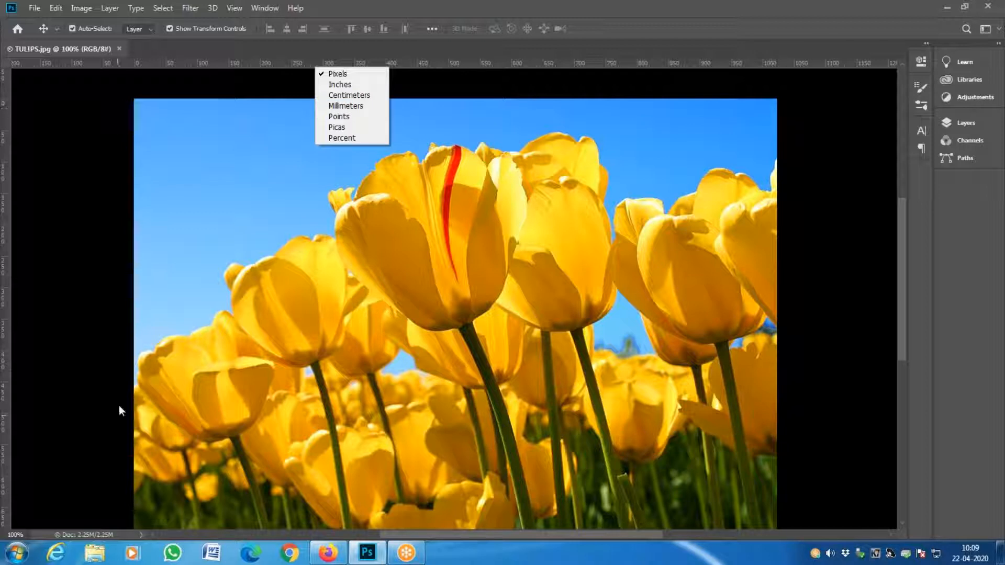
- Examine the image's lower-left corner against the rulers in pixels, up close and zoomed out
{"action": "left_click", "coordinate": [170, 444]}
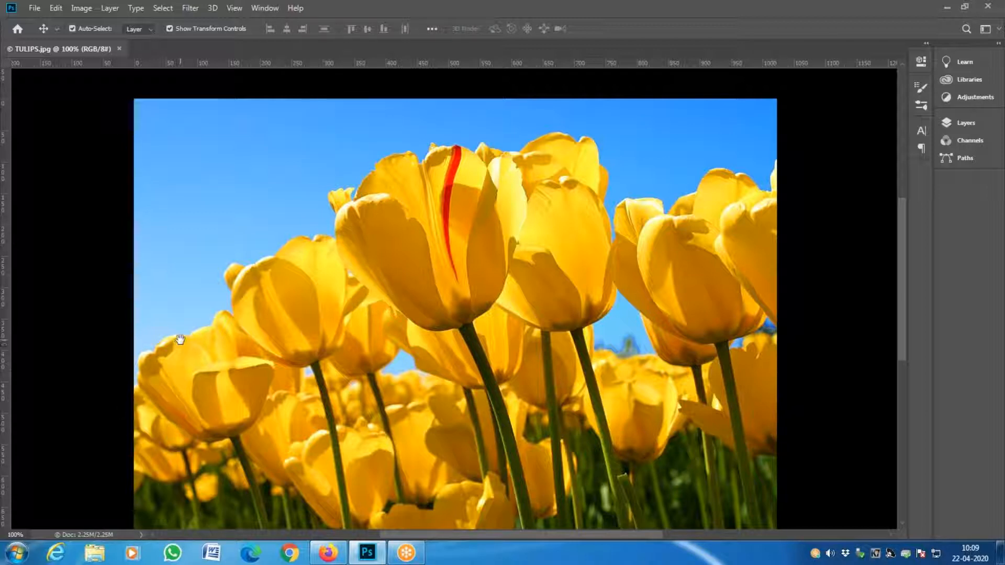
{"action": "key", "text": "z"}
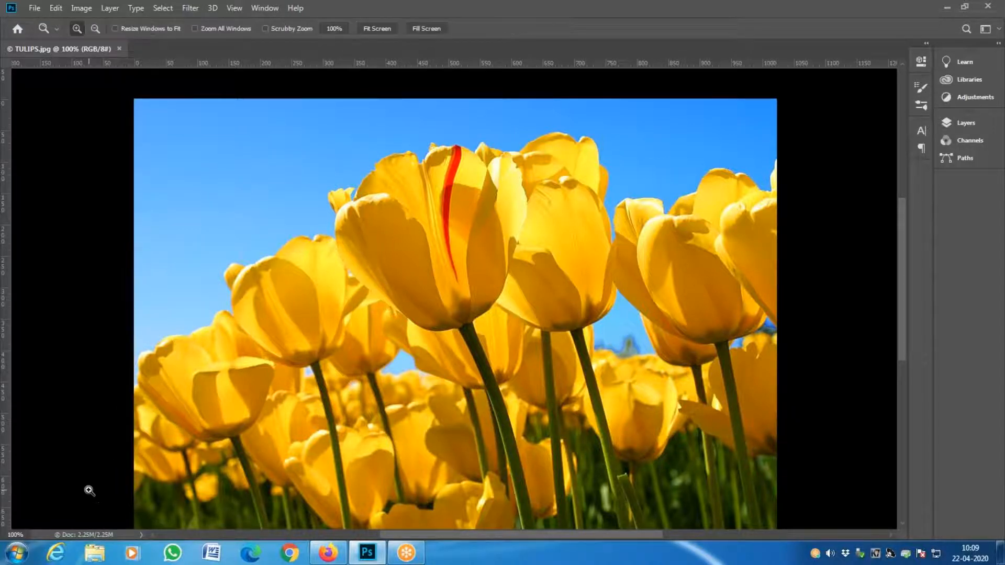
{"action": "left_click", "coordinate": [89, 490]}
{"action": "left_click_drag", "start_coordinate": [94, 482], "coordinate": [198, 180]}
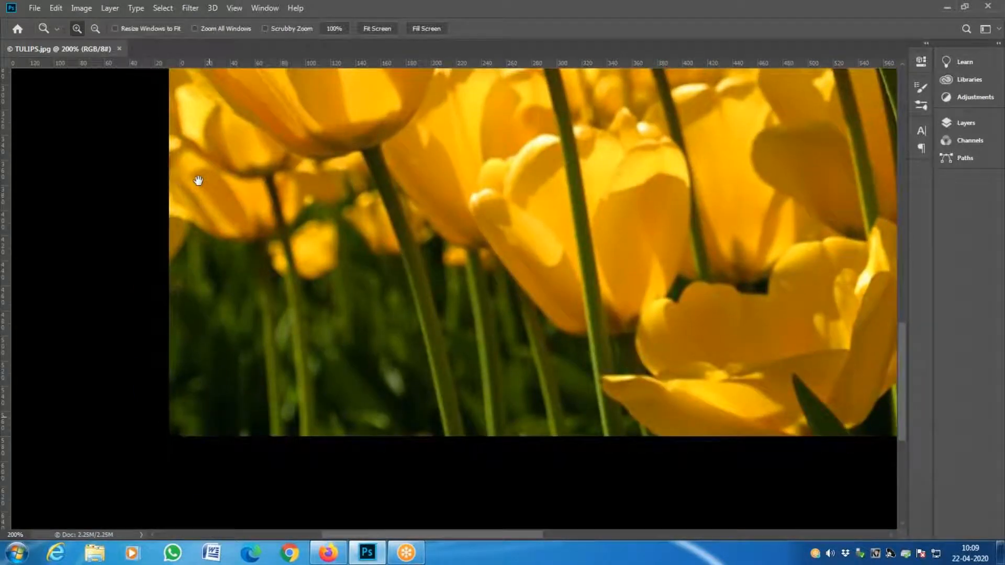
{"action": "left_click", "coordinate": [165, 450], "text": "alt"}
{"action": "left_click", "coordinate": [165, 450], "text": "alt"}
{"action": "left_click_drag", "start_coordinate": [238, 410], "coordinate": [331, 401]}
- Switch the ruler units to inches and examine the image's width and height against the rulers
{"action": "right_click", "coordinate": [544, 66]}
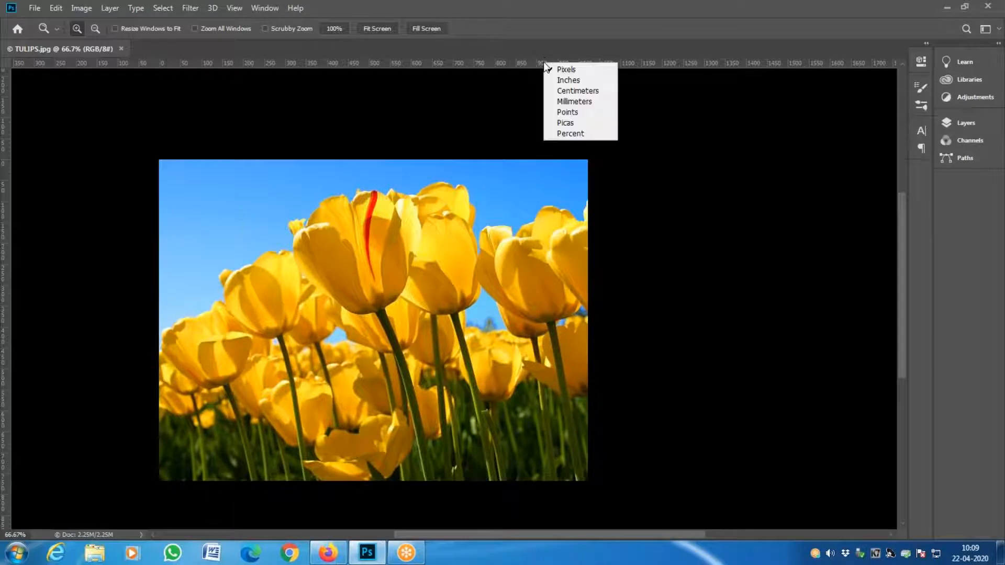
{"action": "left_click", "coordinate": [567, 82]}
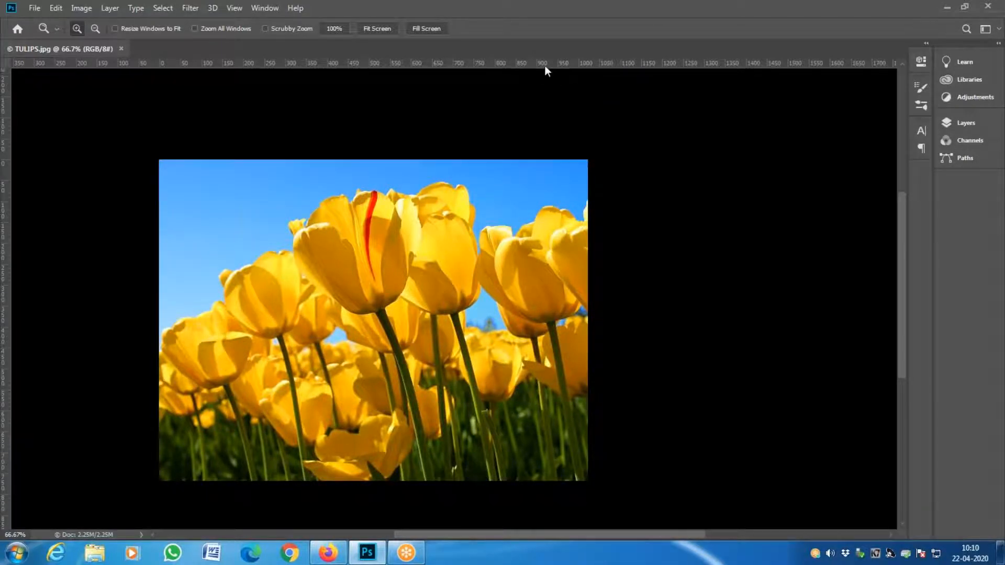
{"action": "key", "text": "v"}
{"action": "right_click", "coordinate": [521, 61]}
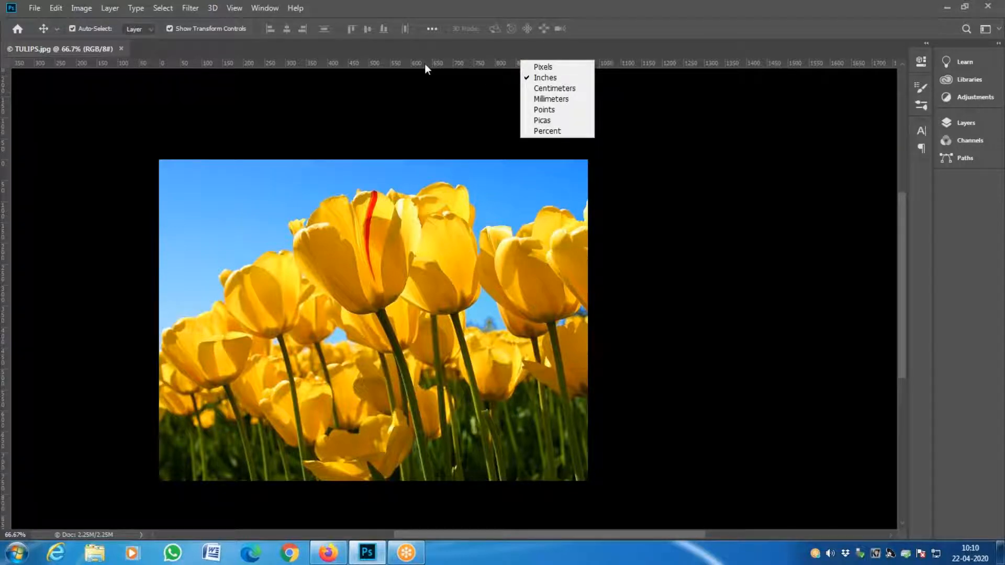
{"action": "key", "text": "Escape"}
{"action": "key", "text": "z"}
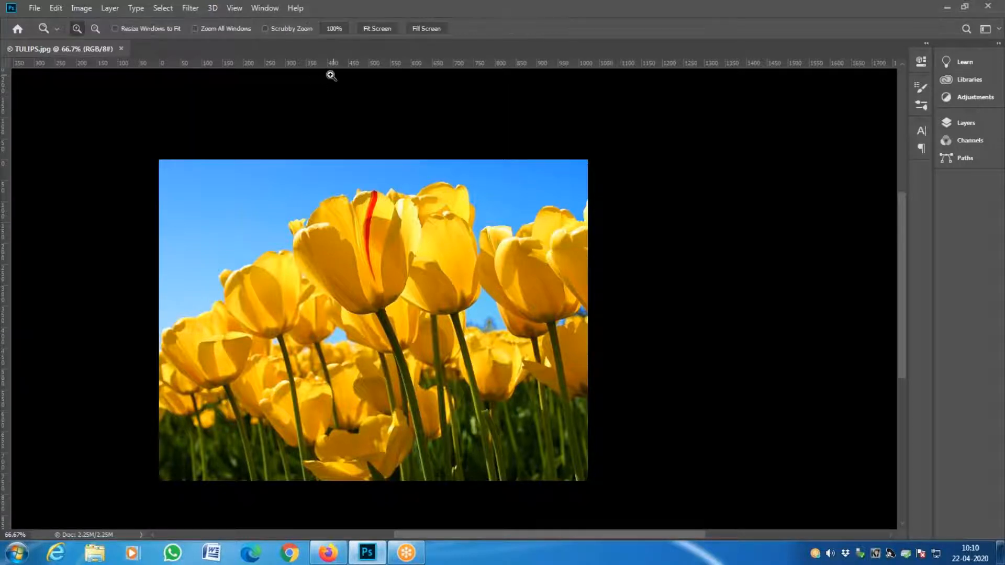
{"action": "left_click", "coordinate": [283, 77]}
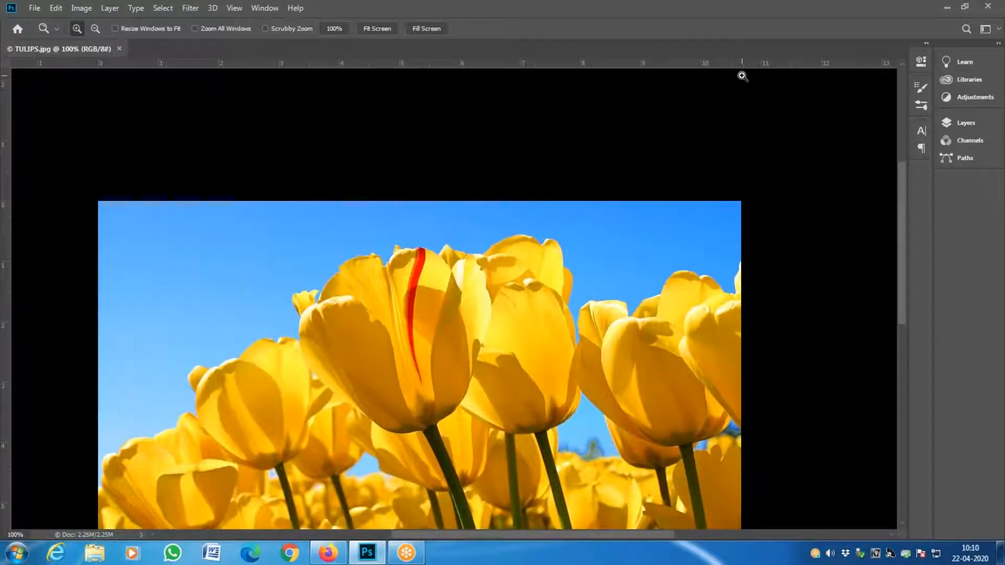
{"action": "left_click_drag", "start_coordinate": [321, 341], "coordinate": [415, 124]}
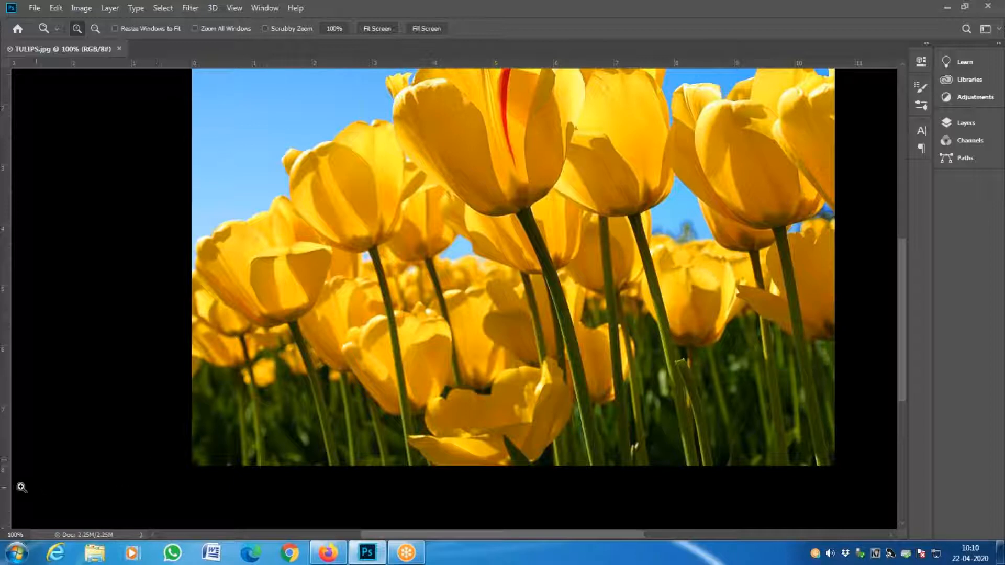
{"action": "left_click", "coordinate": [411, 370], "text": "alt"}
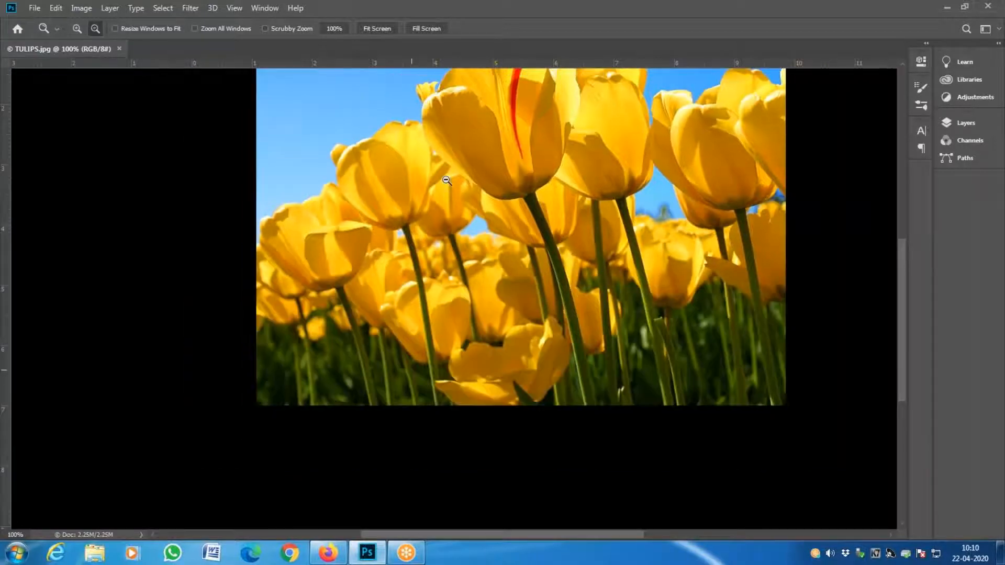
{"action": "left_click", "coordinate": [446, 180], "text": "alt"}
- Switch the ruler units to centimeters and examine the image against them at 100% zoom
{"action": "right_click", "coordinate": [586, 63]}
{"action": "left_click", "coordinate": [607, 92]}
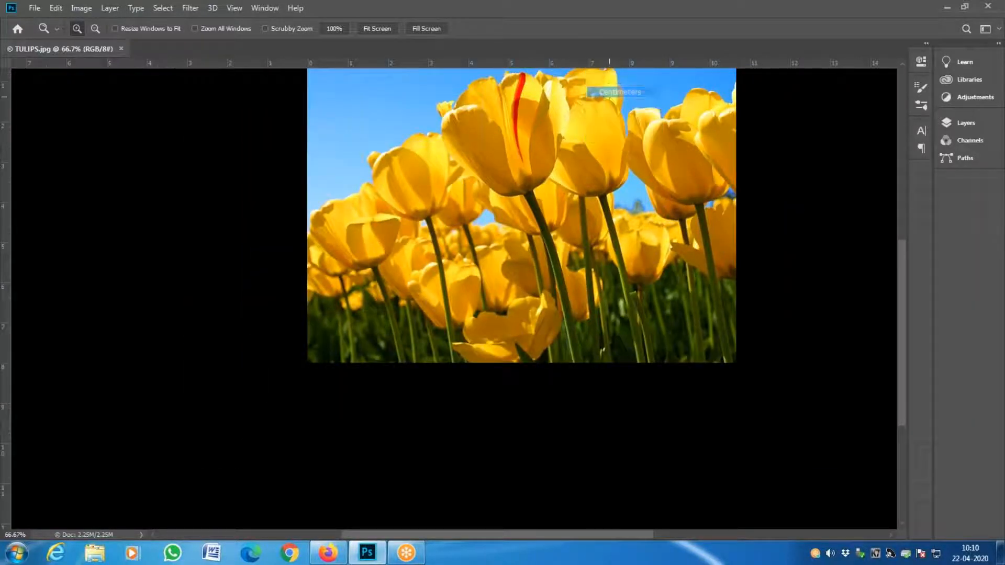
{"action": "left_click", "coordinate": [568, 99]}
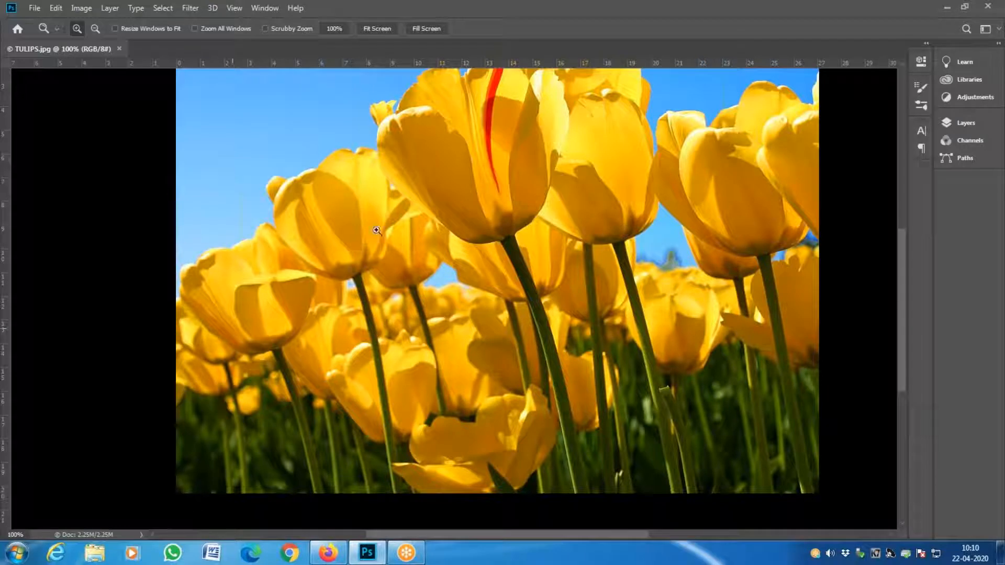
- Switch the ruler units to millimeters and examine the tulip image against them
{"action": "right_click", "coordinate": [674, 66]}
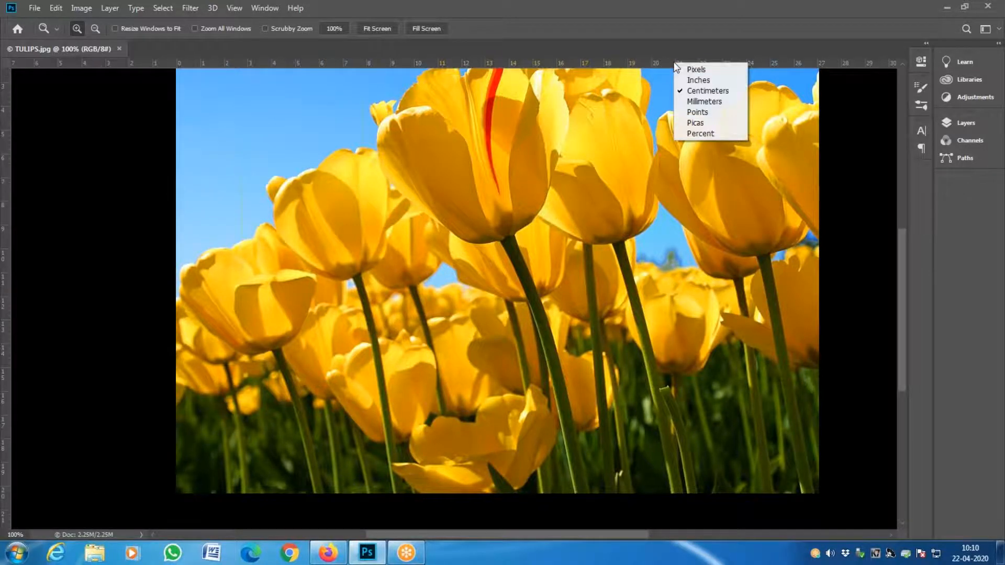
{"action": "left_click", "coordinate": [707, 99]}
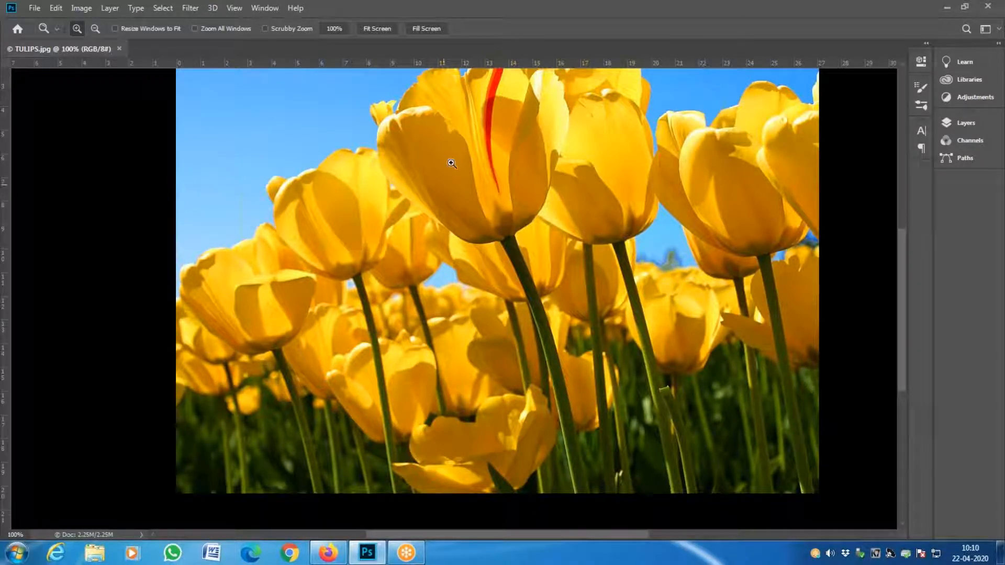
{"action": "left_click", "coordinate": [427, 226], "text": "alt"}
{"action": "left_click", "coordinate": [428, 229], "text": "alt"}
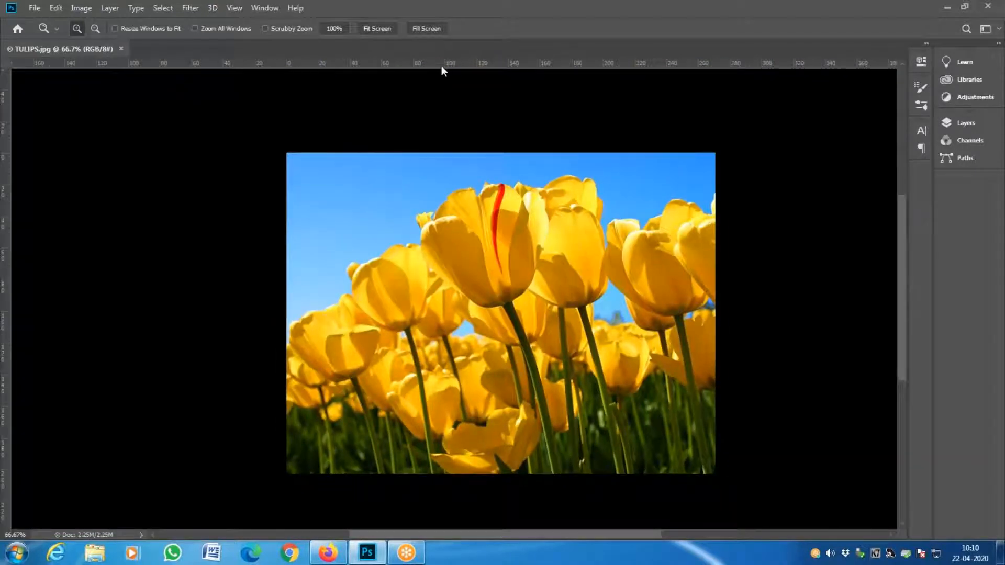
{"action": "left_click", "coordinate": [453, 269]}
{"action": "left_click_drag", "start_coordinate": [503, 272], "coordinate": [395, 248]}
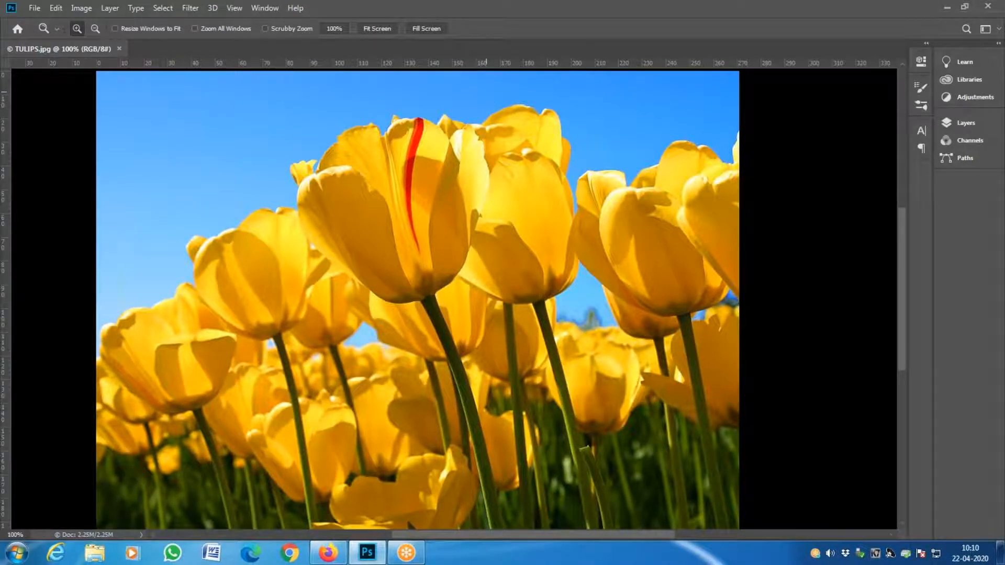
{"action": "scroll", "coordinate": [485, 92], "scroll_direction": "left", "scroll_amount": 2}
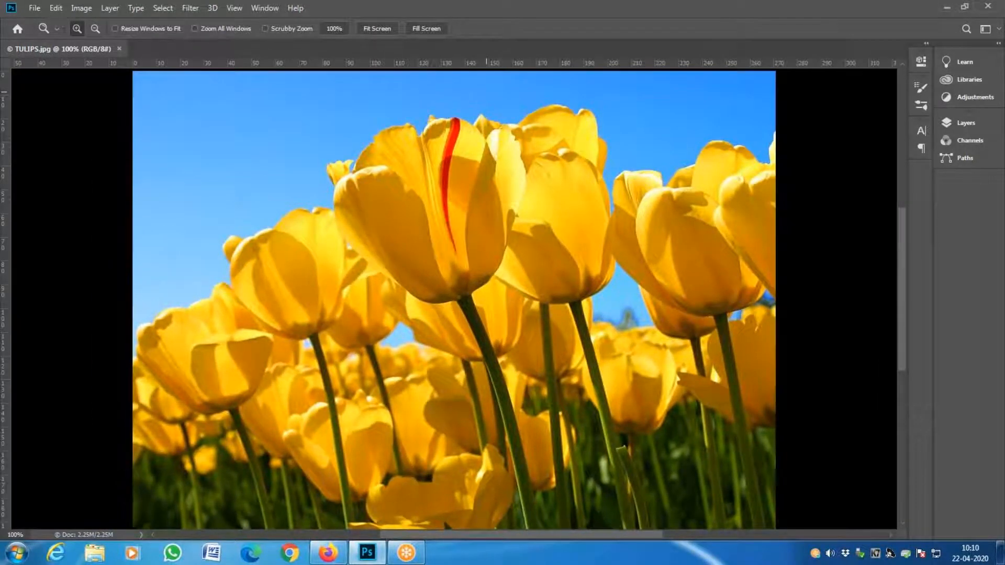
- Hide the rulers while cycling through the screen modes, and restore them in the original mode
{"action": "key", "text": "ctrl+r"}
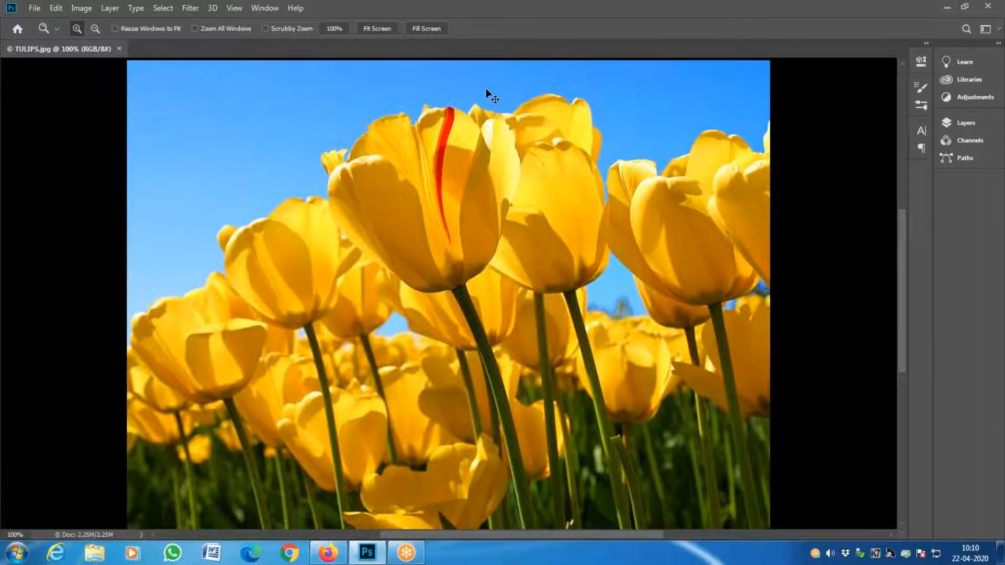
{"action": "key", "text": "f"}
{"action": "key", "text": "f"}
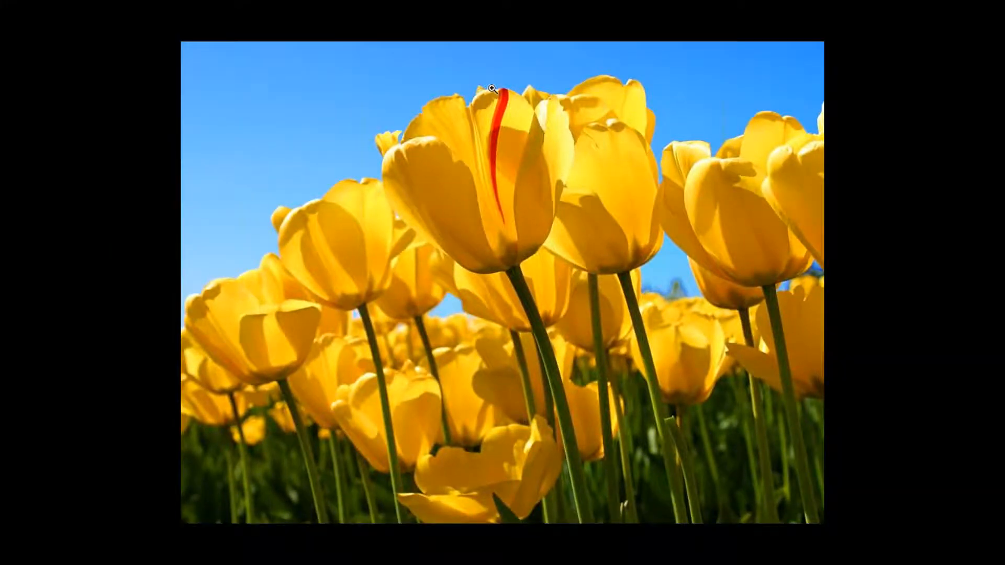
{"action": "key", "text": "f"}
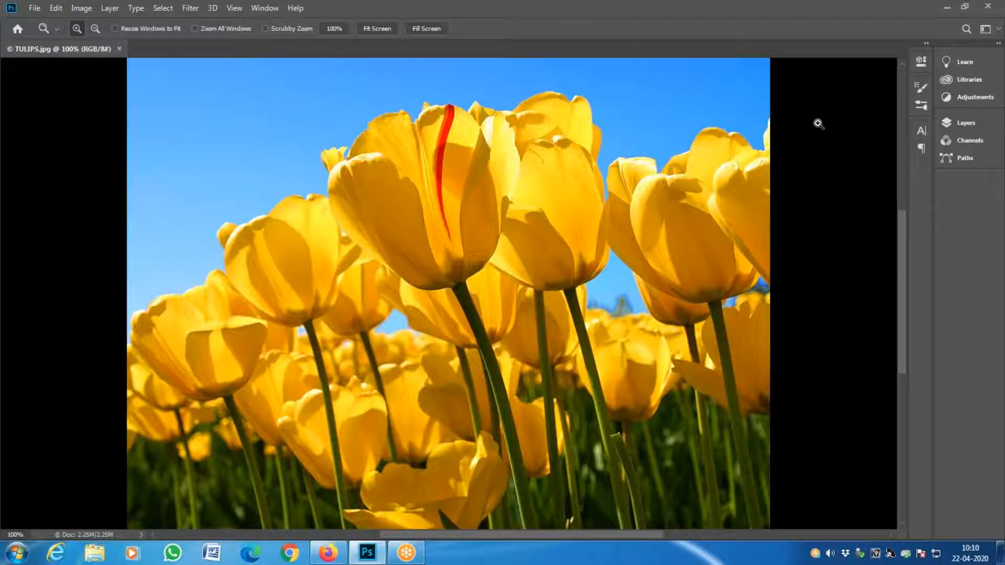
{"action": "key", "text": "f"}
{"action": "key", "text": "ctrl+r"}
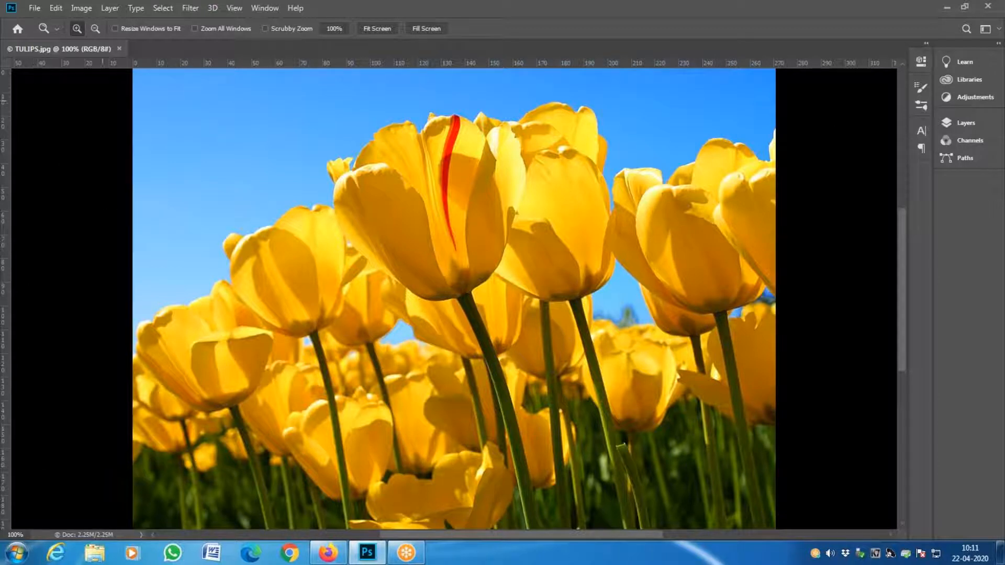
- Show the hidden toolbox in the workspace
{"action": "left_click", "coordinate": [268, 9]}
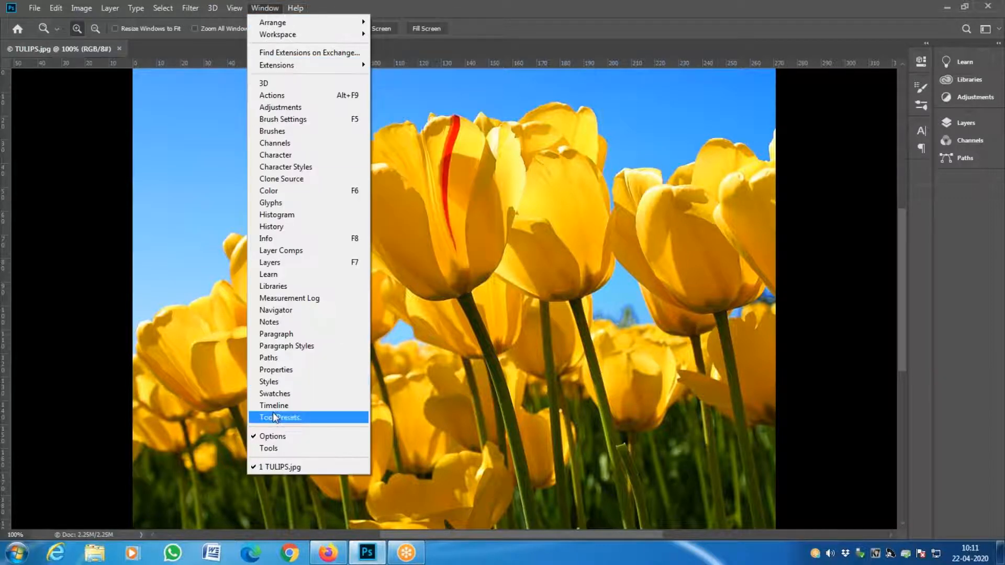
{"action": "left_click", "coordinate": [279, 449]}
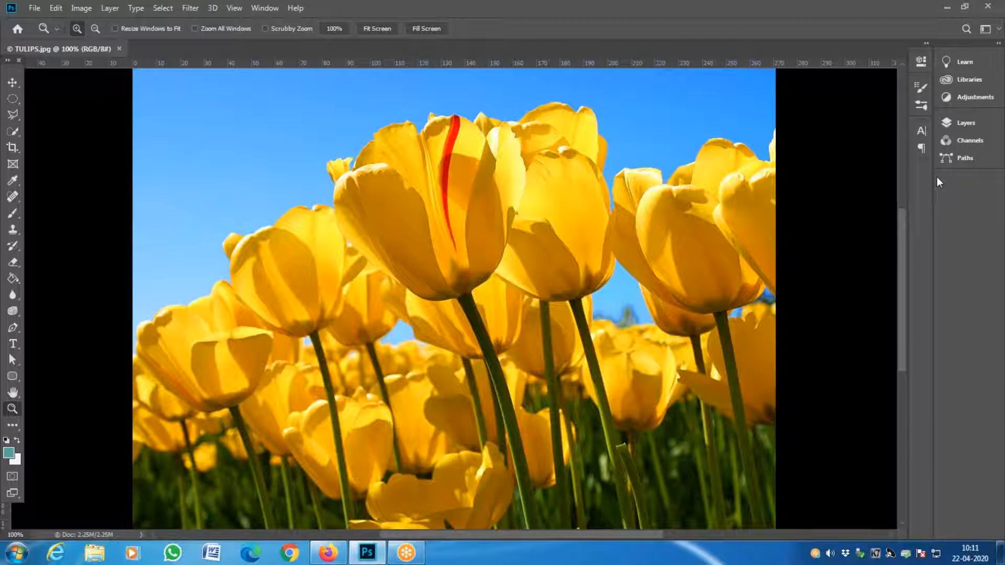
- View the Layers and Character panels briefly, collapsing each one again
{"action": "left_click", "coordinate": [976, 128]}
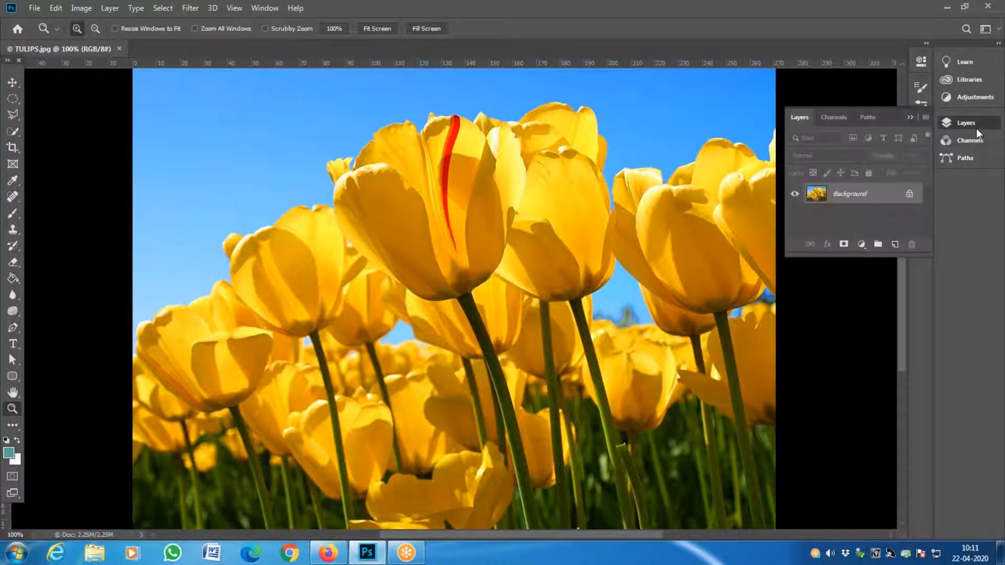
{"action": "left_click", "coordinate": [975, 128]}
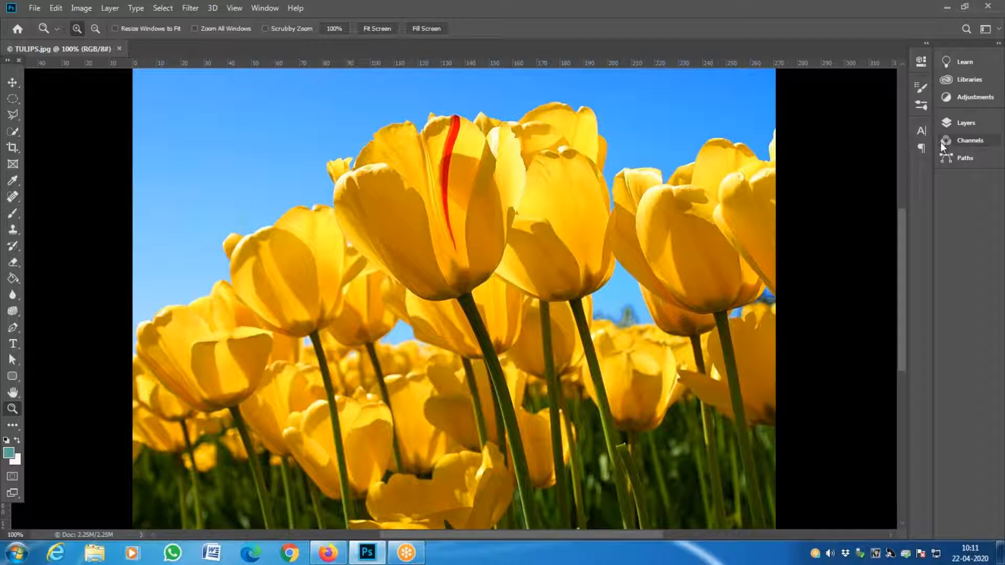
{"action": "left_click", "coordinate": [920, 131]}
{"action": "left_click", "coordinate": [920, 130]}
{"action": "left_click", "coordinate": [966, 123]}
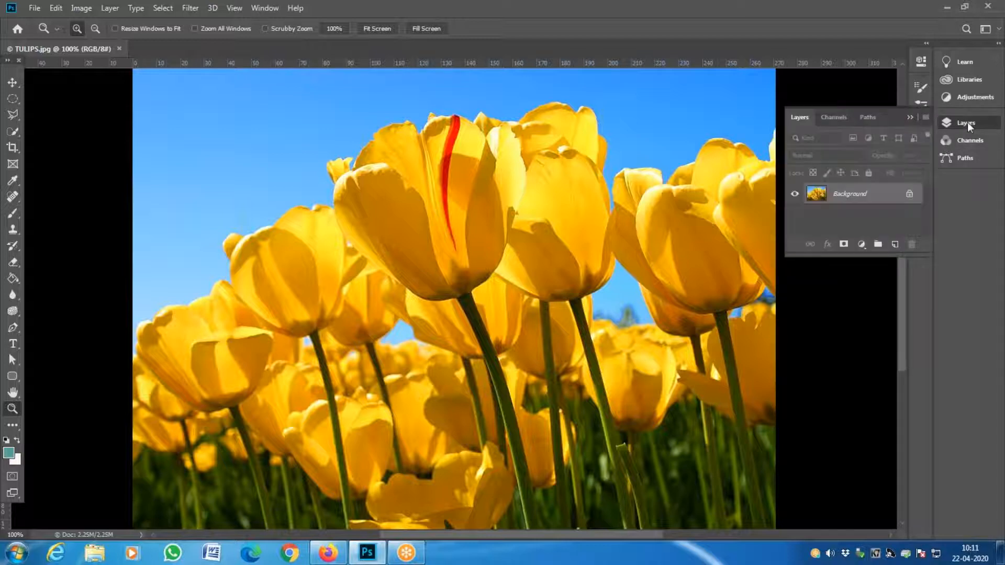
{"action": "left_click", "coordinate": [967, 121]}
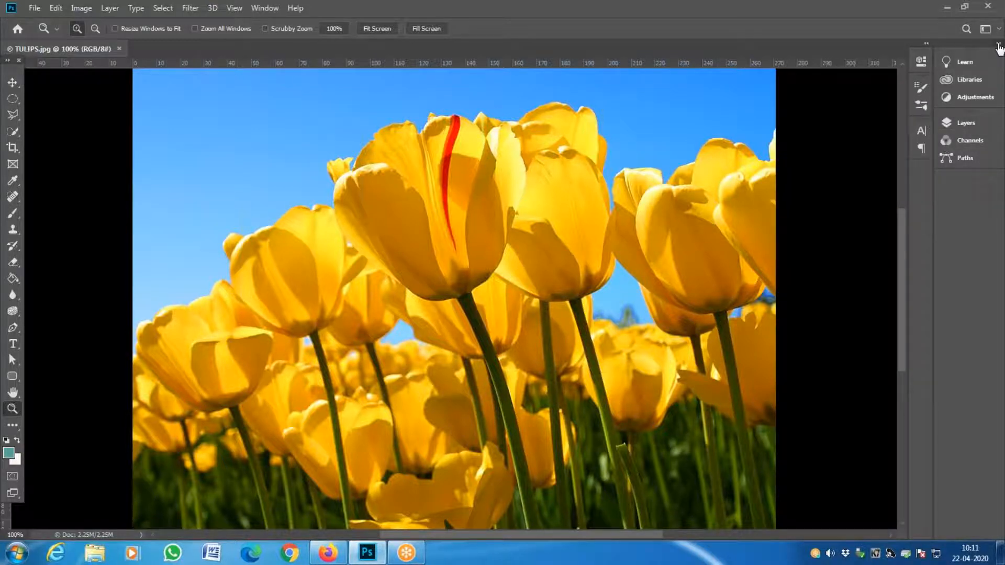
- Expand and collapse the whole panel dock, and view the Layers, Paragraph and Character panels individually
{"action": "left_click", "coordinate": [998, 45]}
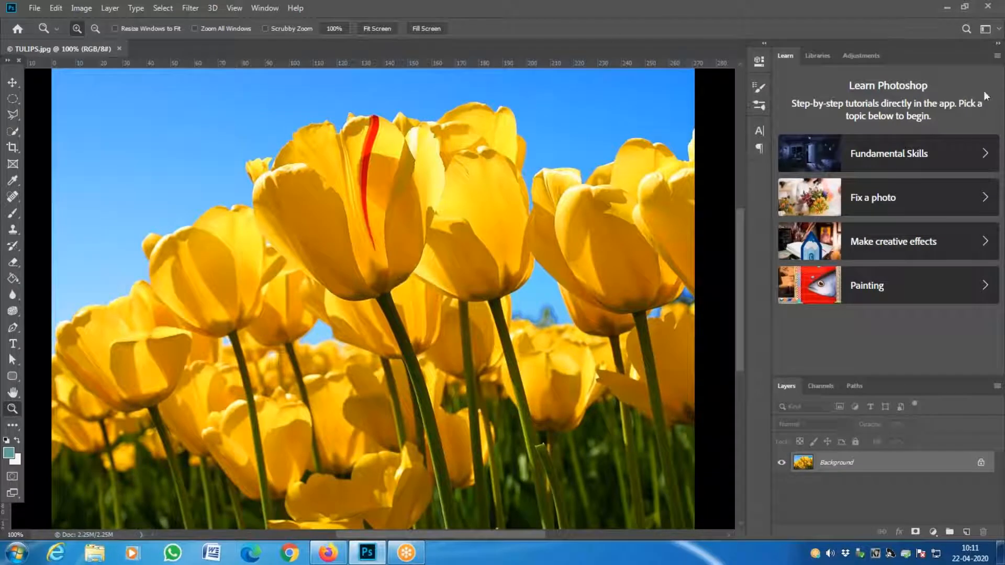
{"action": "left_click", "coordinate": [997, 46]}
{"action": "left_click", "coordinate": [962, 118]}
{"action": "left_click", "coordinate": [962, 118]}
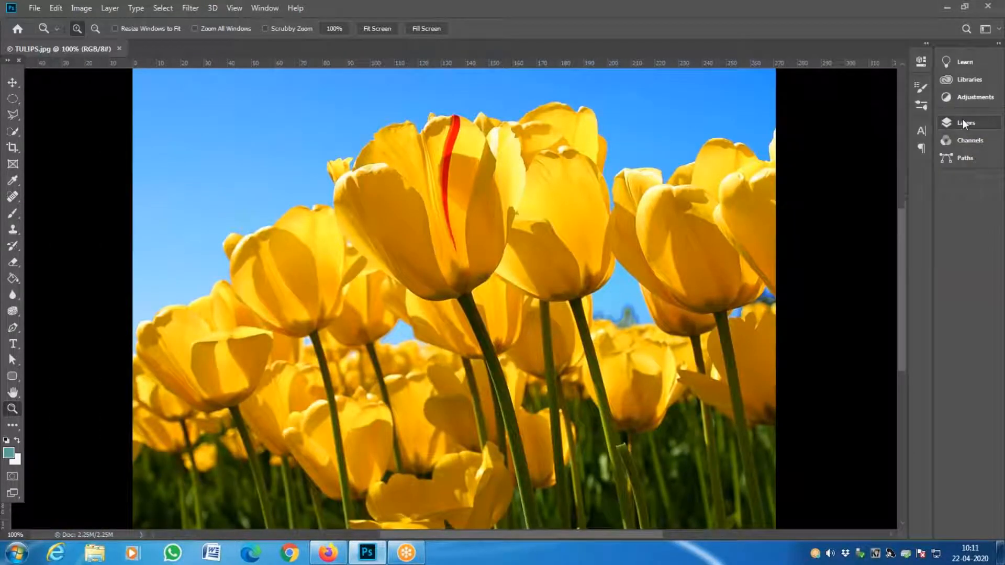
{"action": "left_click", "coordinate": [920, 148]}
{"action": "left_click", "coordinate": [920, 149]}
{"action": "left_click", "coordinate": [920, 132]}
{"action": "left_click", "coordinate": [919, 132]}
{"action": "left_click_drag", "start_coordinate": [305, 311], "coordinate": [307, 260]}
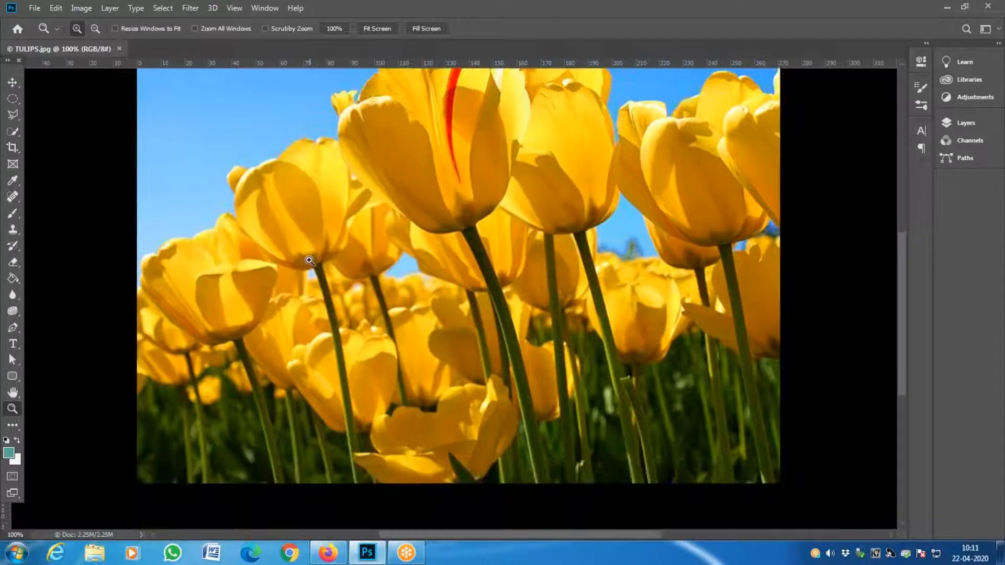
{"action": "left_click", "coordinate": [320, 264], "text": "alt"}
{"action": "left_click_drag", "start_coordinate": [575, 278], "coordinate": [285, 206]}
{"action": "left_click", "coordinate": [257, 227]}
{"action": "left_click", "coordinate": [285, 206], "text": "alt"}
{"action": "left_click_drag", "start_coordinate": [636, 384], "coordinate": [499, 325]}
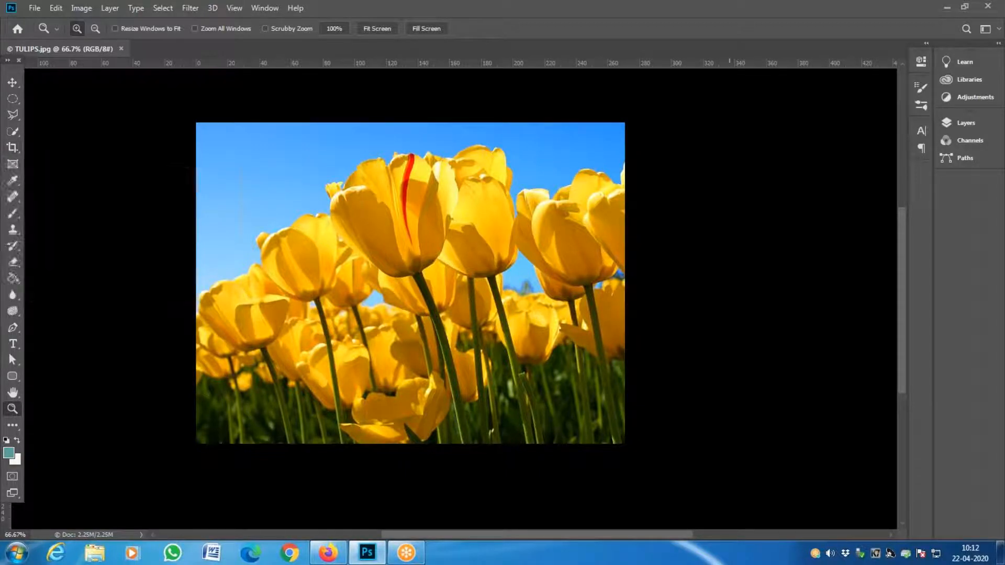
- Open Desert.jpg from the Sample Pictures folder in the Pictures library
{"action": "left_click", "coordinate": [37, 8]}
{"action": "left_click", "coordinate": [47, 32]}
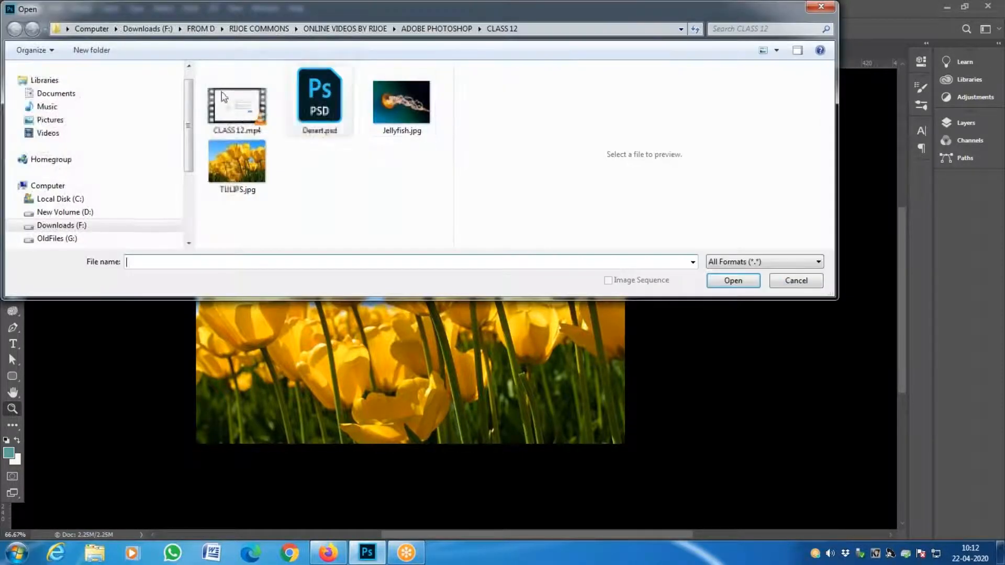
{"action": "left_click", "coordinate": [75, 120]}
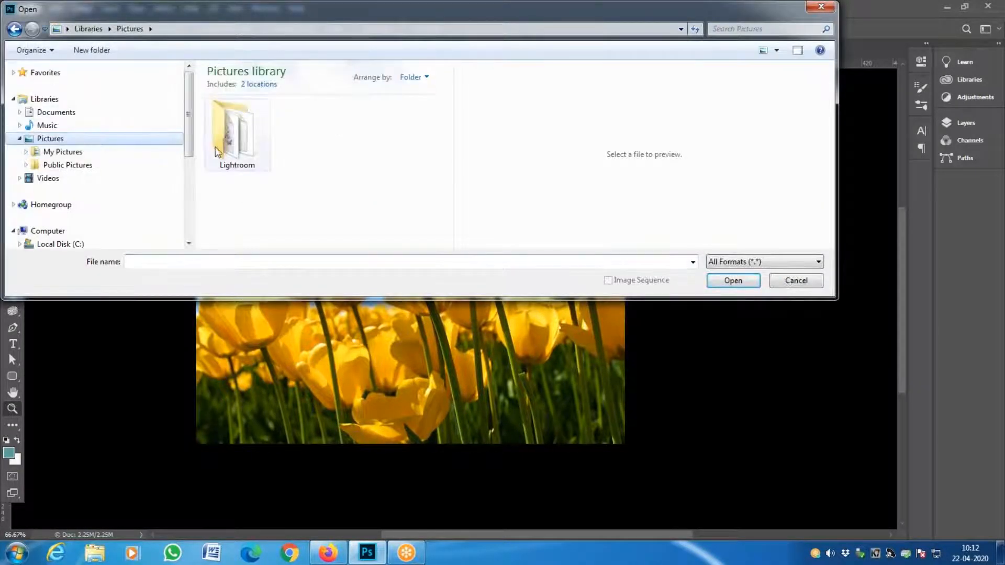
{"action": "double_click", "coordinate": [396, 146]}
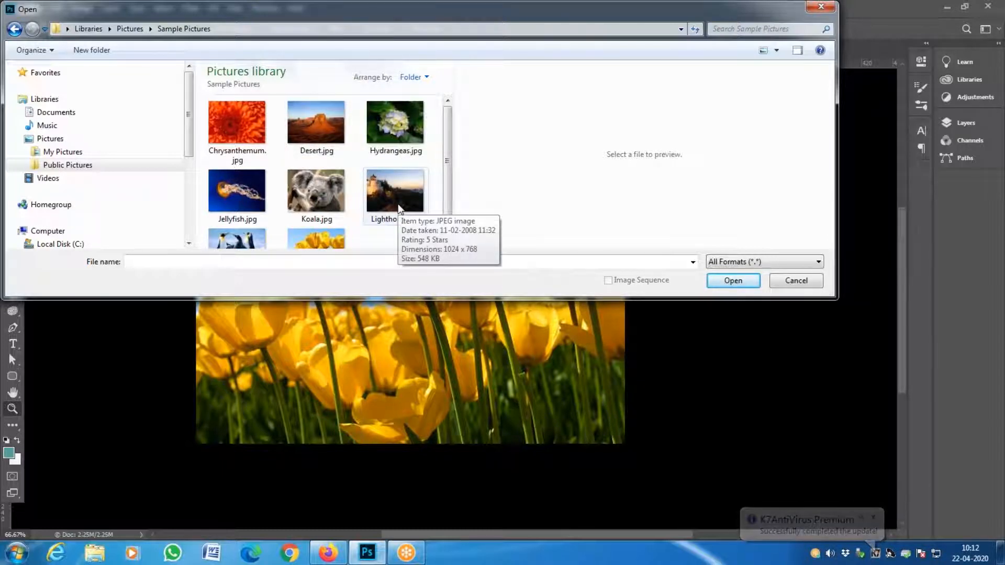
{"action": "scroll", "coordinate": [399, 208], "scroll_direction": "down", "scroll_amount": 1}
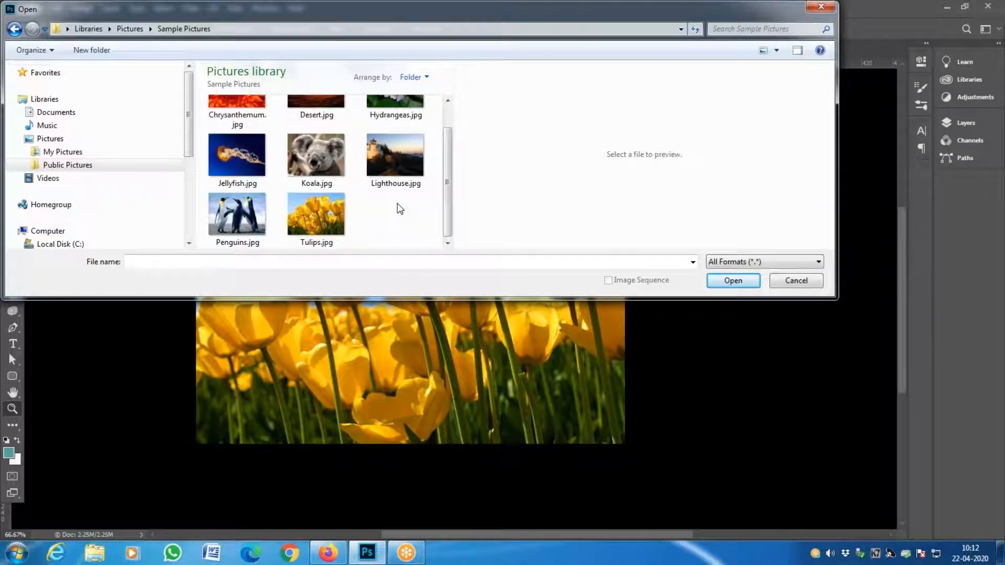
{"action": "scroll", "coordinate": [399, 207], "scroll_direction": "up", "scroll_amount": 1}
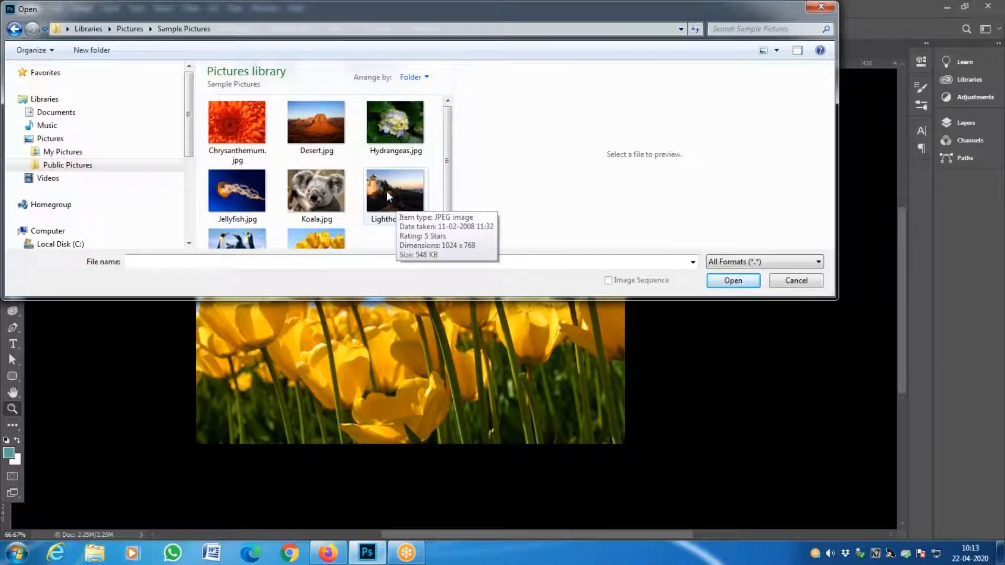
{"action": "double_click", "coordinate": [333, 142]}
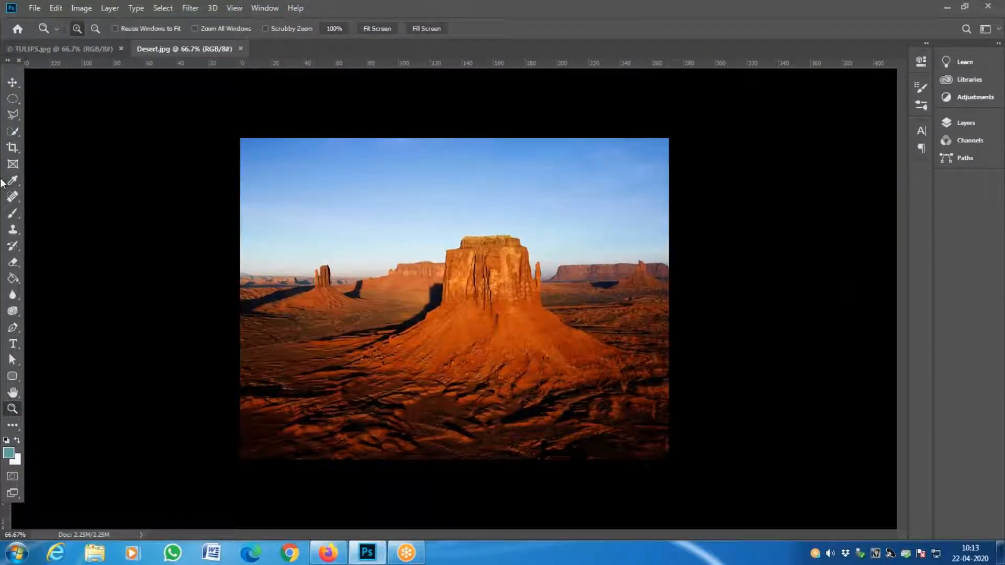
- Crop the desert image on all sides with the Crop tool, repositioning the image inside the frame, and undo the crop
{"action": "left_click", "coordinate": [17, 150]}
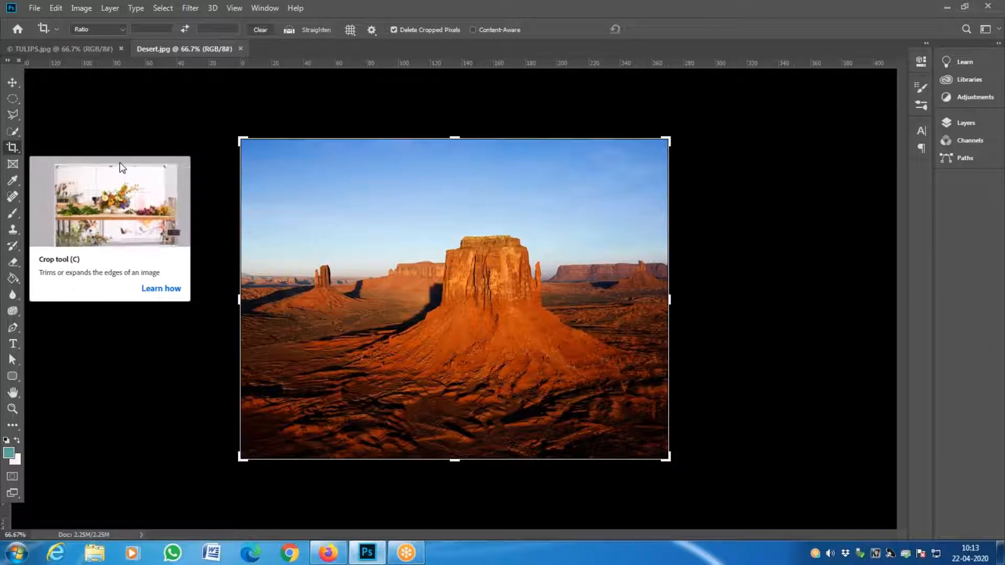
{"action": "left_click_drag", "start_coordinate": [240, 140], "coordinate": [340, 236]}
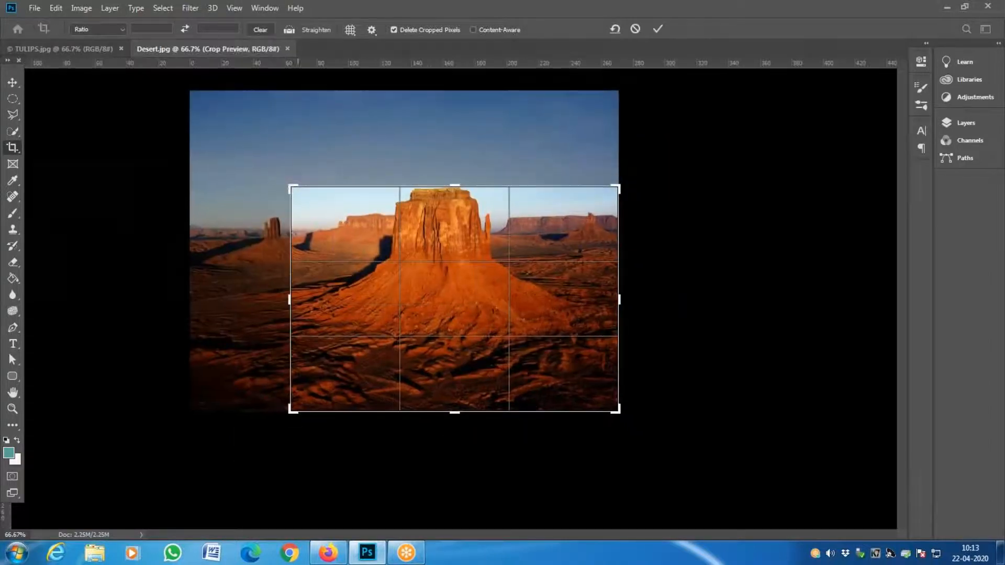
{"action": "left_click_drag", "start_coordinate": [588, 283], "coordinate": [641, 335]}
{"action": "key", "text": "ctrl+r"}
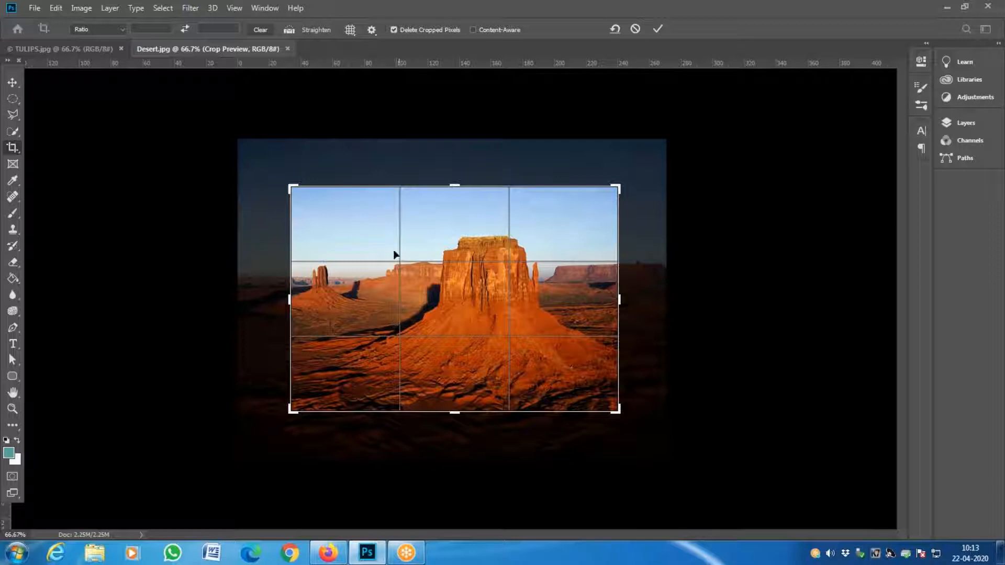
{"action": "left_click_drag", "start_coordinate": [291, 186], "coordinate": [290, 187]}
{"action": "left_click_drag", "start_coordinate": [531, 306], "coordinate": [526, 334]}
{"action": "key", "text": "ctrl+r"}
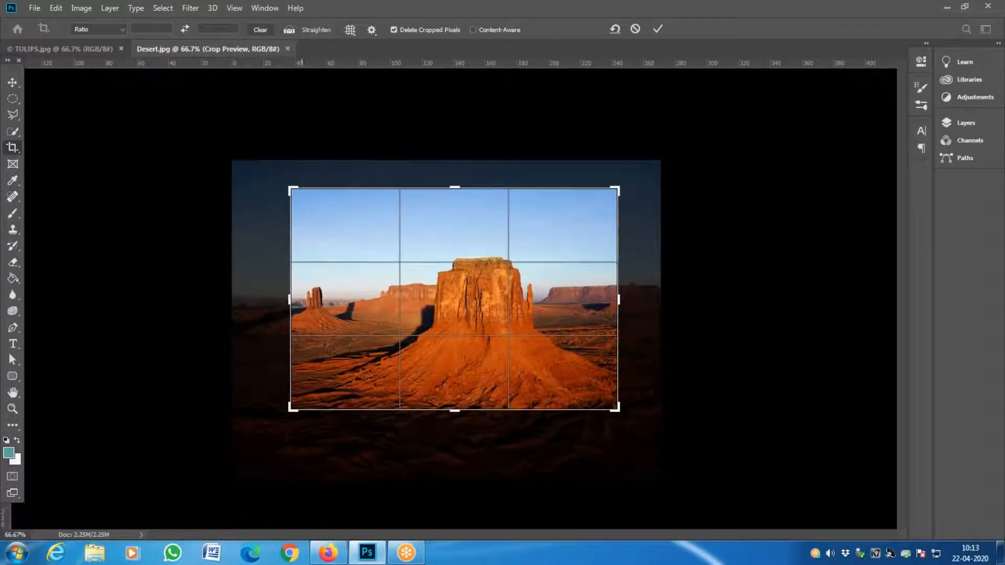
{"action": "key", "text": "Return"}
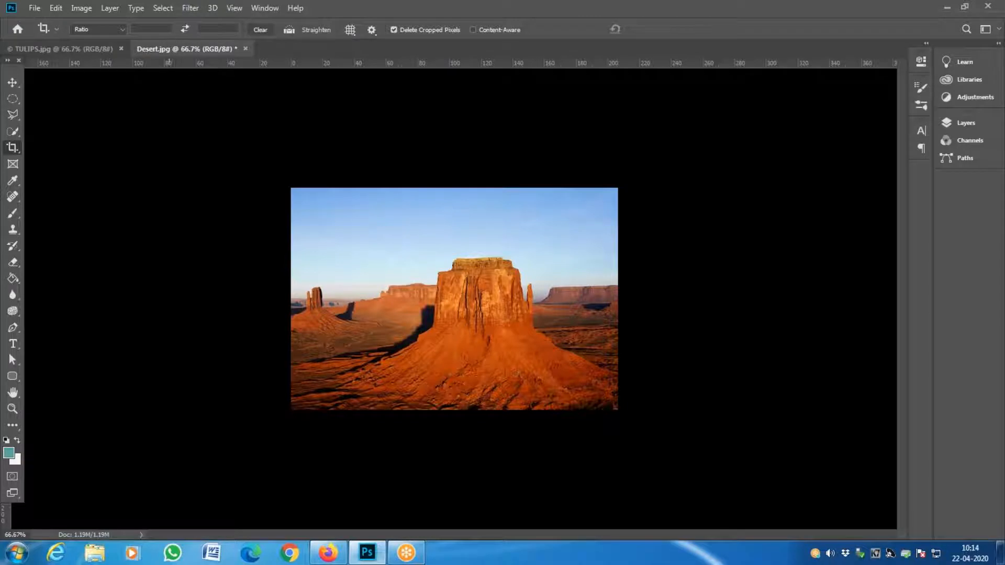
{"action": "key", "text": "ctrl"}
{"action": "key", "text": "ctrl+z"}
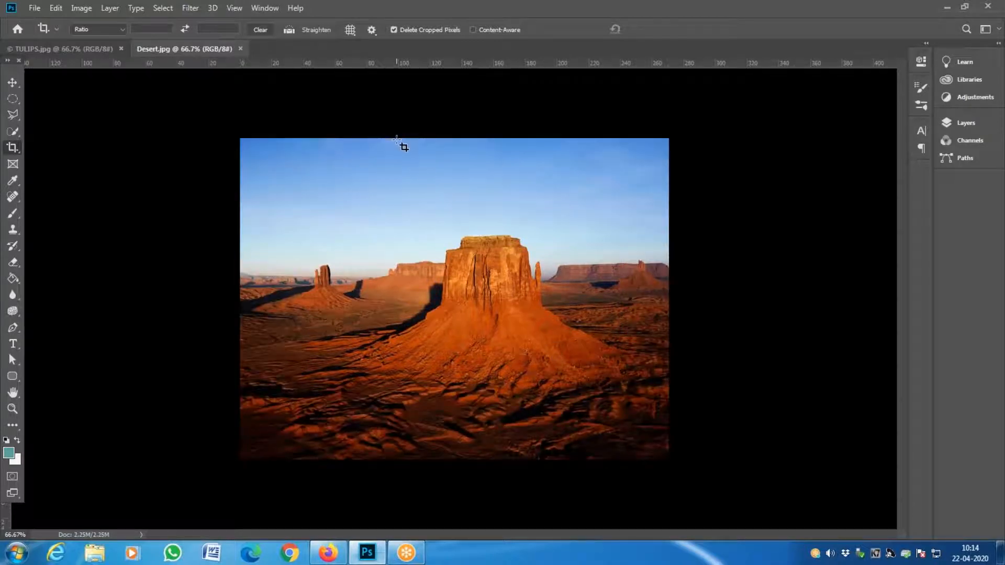
- Draw a full-height crop area about 136 by 202 mm around the butte, adjust its width, apply the crop and undo it
{"action": "left_click_drag", "start_coordinate": [404, 147], "coordinate": [600, 460]}
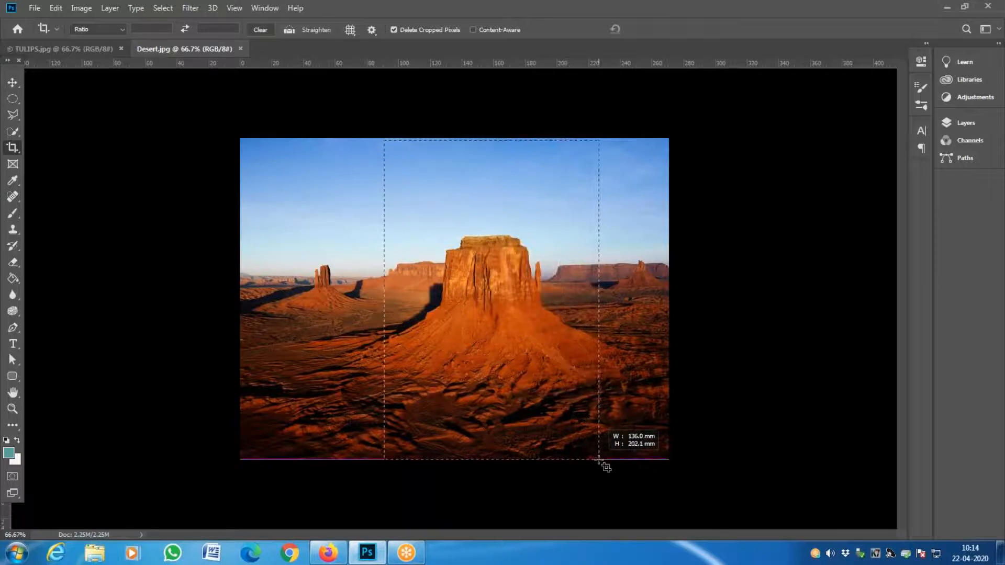
{"action": "left_click_drag", "start_coordinate": [344, 297], "coordinate": [298, 298]}
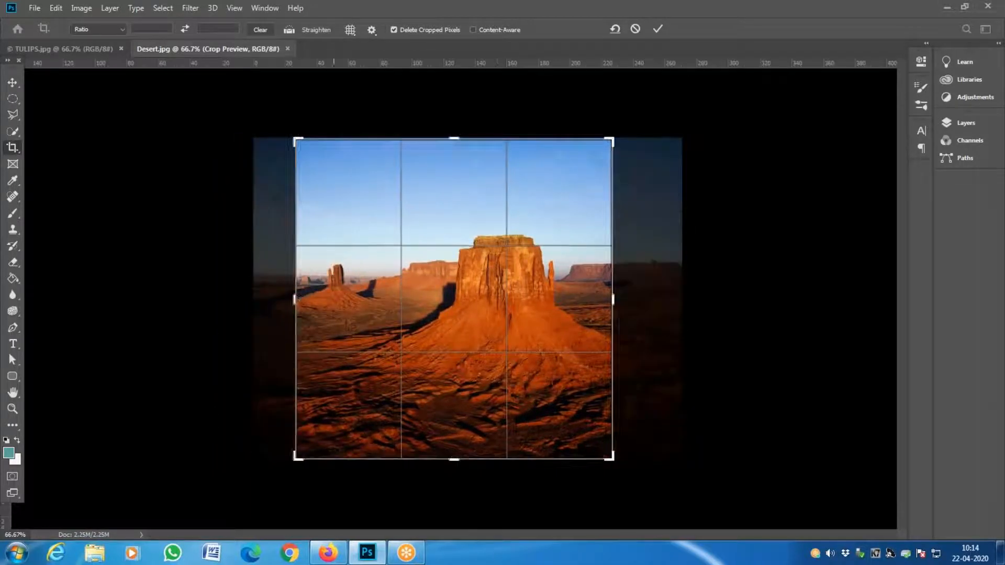
{"action": "left_click_drag", "start_coordinate": [612, 299], "coordinate": [606, 300]}
{"action": "key", "text": "ctrl+r"}
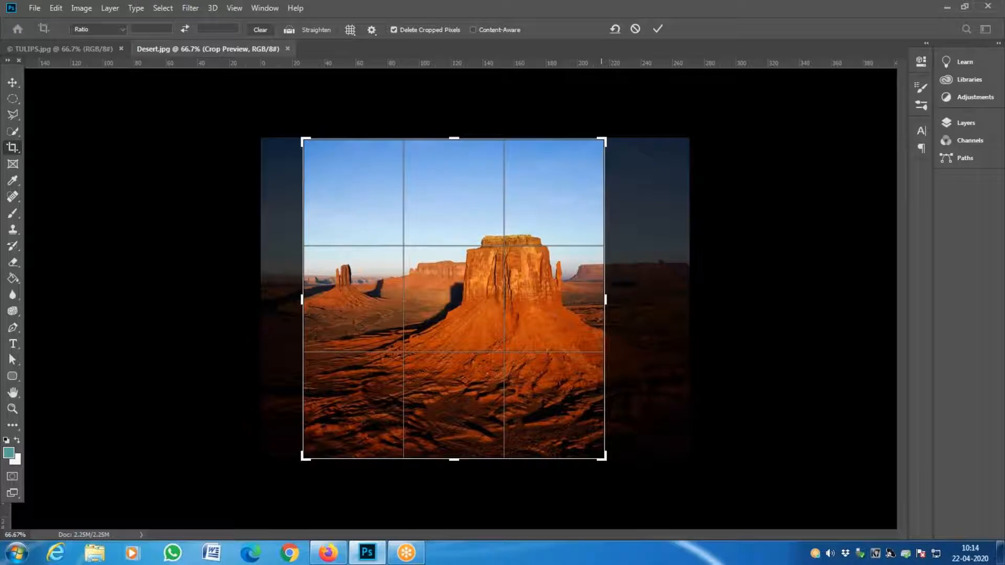
{"action": "key", "text": "Return"}
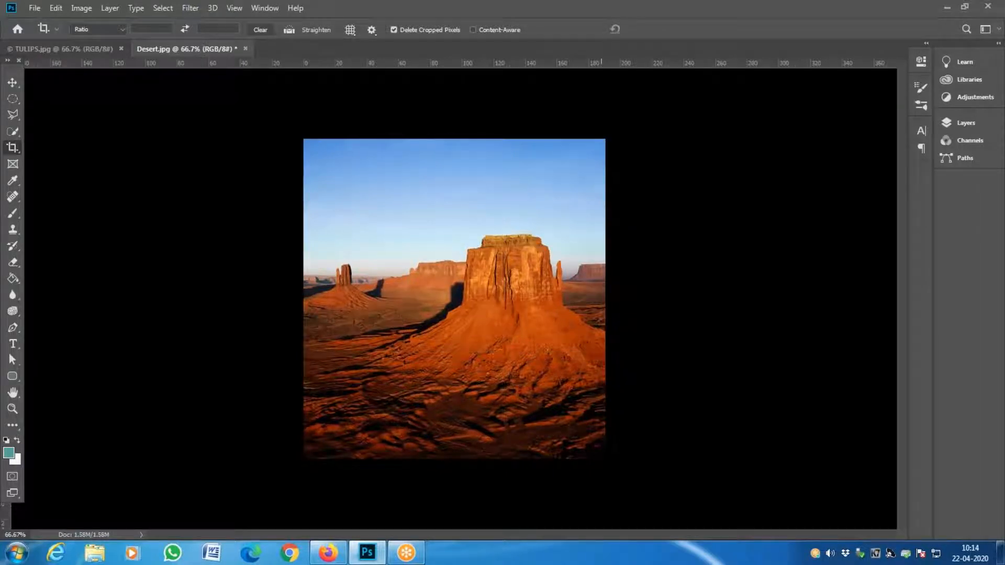
{"action": "key", "text": "ctrl+z"}
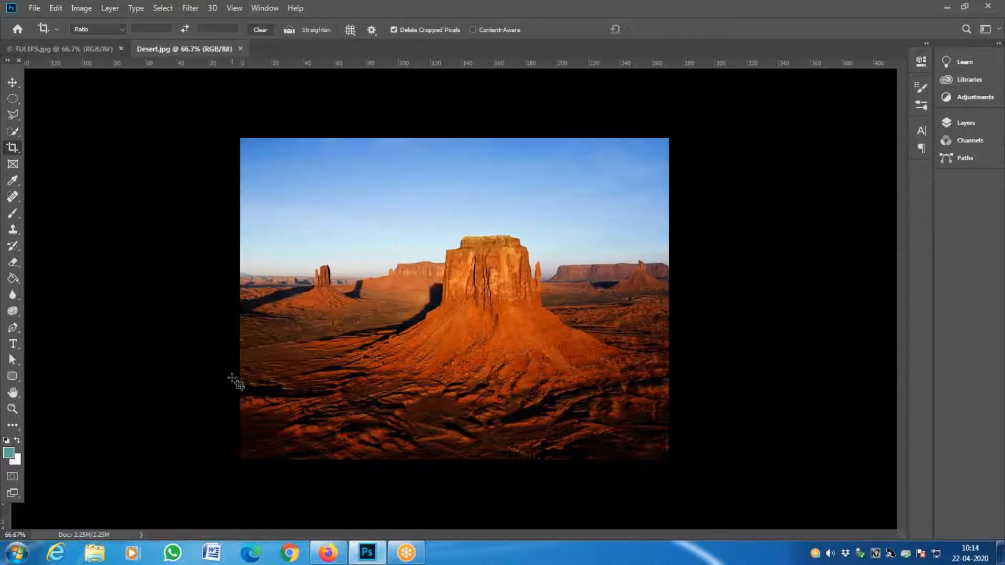
- Crop the desert image to the small rock spire beside the main butte, and undo the crop
{"action": "left_click_drag", "start_coordinate": [263, 230], "coordinate": [387, 334]}
{"action": "key", "text": "Return"}
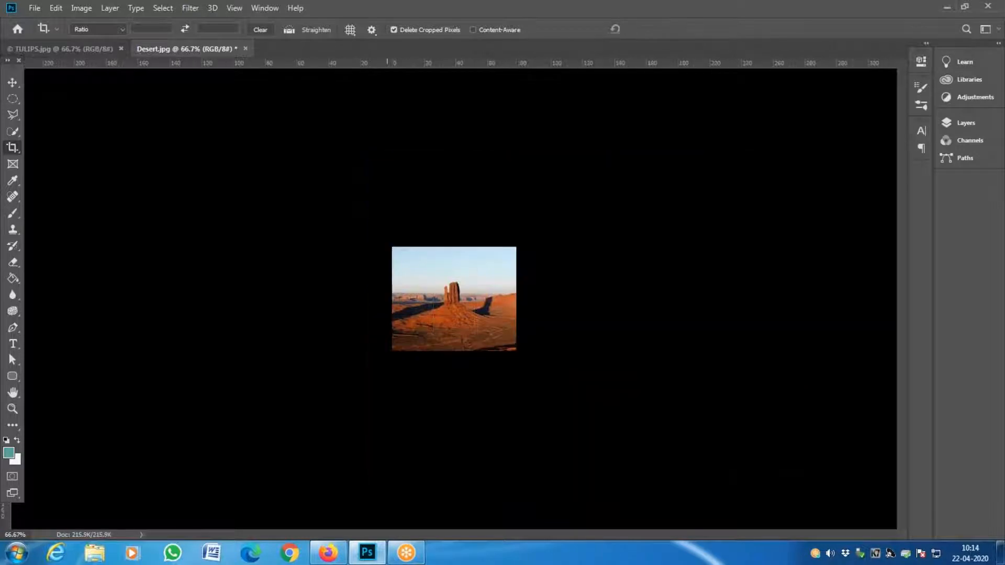
{"action": "key", "text": "ctrl+z"}
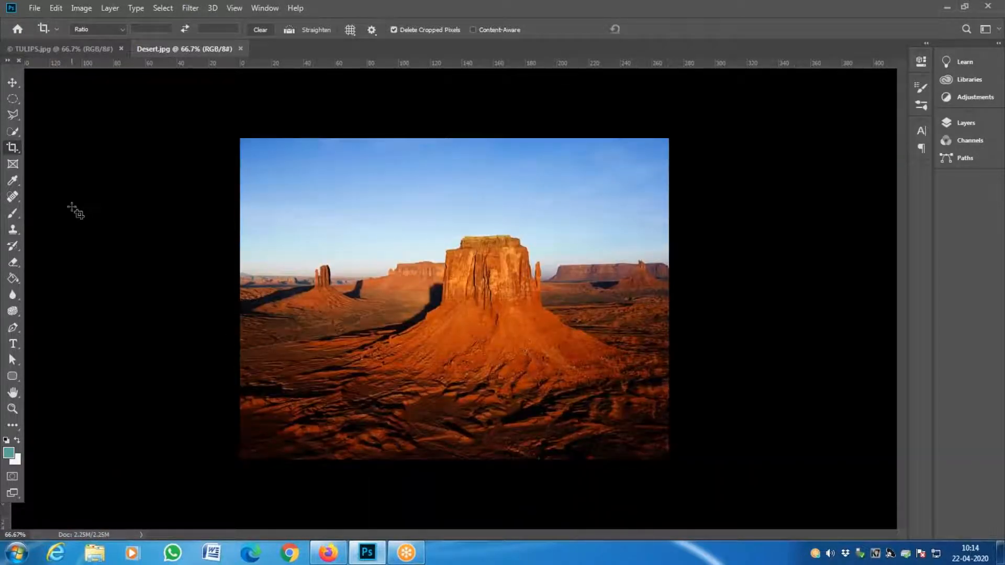
- Apply a Perspective Crop around the central butte with both upper corners moved inward, and undo it
{"action": "right_click", "coordinate": [14, 150]}
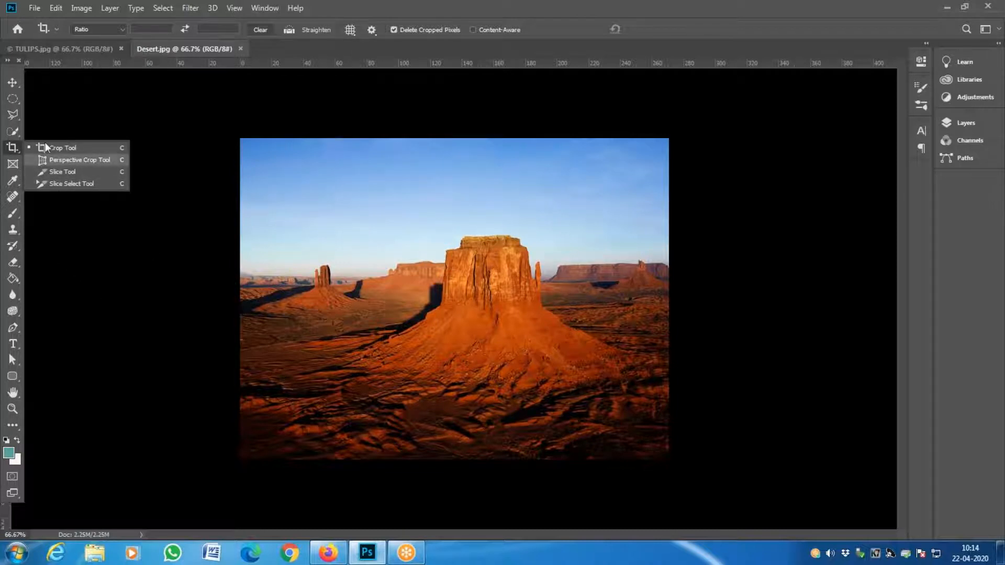
{"action": "left_click", "coordinate": [15, 149]}
{"action": "right_click", "coordinate": [16, 152]}
{"action": "left_click", "coordinate": [86, 161]}
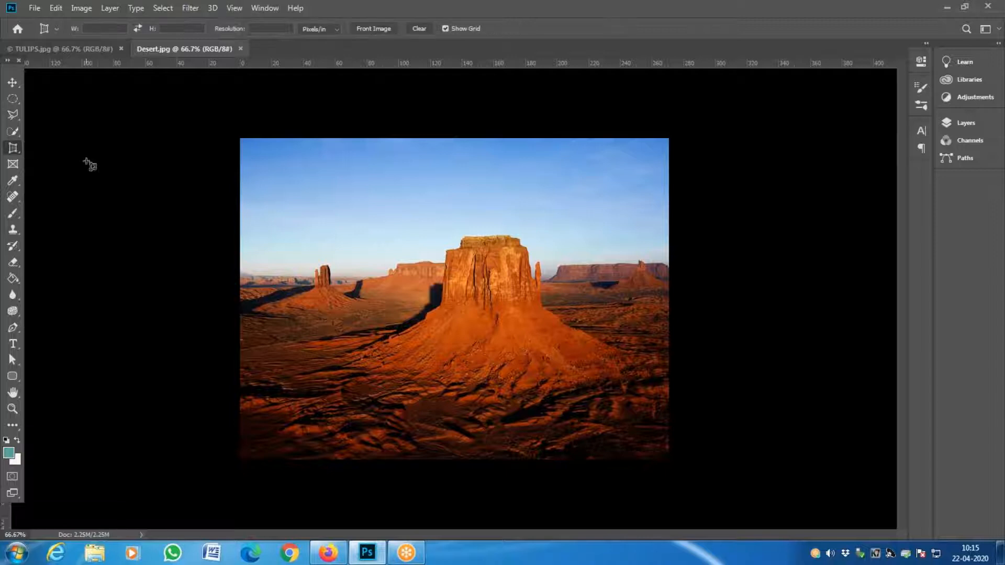
{"action": "left_click_drag", "start_coordinate": [372, 197], "coordinate": [608, 401]}
{"action": "left_click_drag", "start_coordinate": [373, 197], "coordinate": [409, 197]}
{"action": "left_click_drag", "start_coordinate": [609, 196], "coordinate": [585, 197]}
{"action": "key", "text": "Return"}
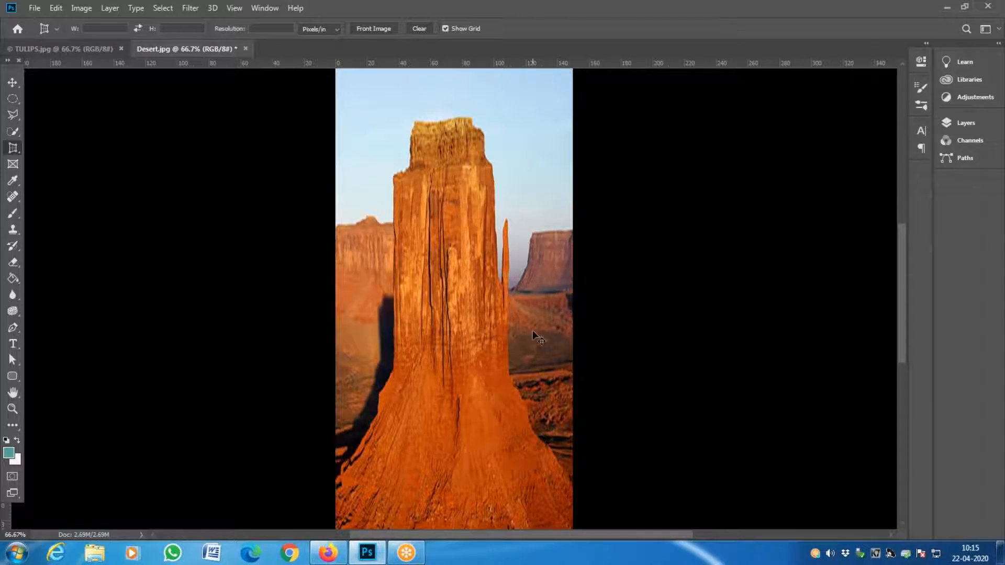
{"action": "key", "text": "ctrl+z"}
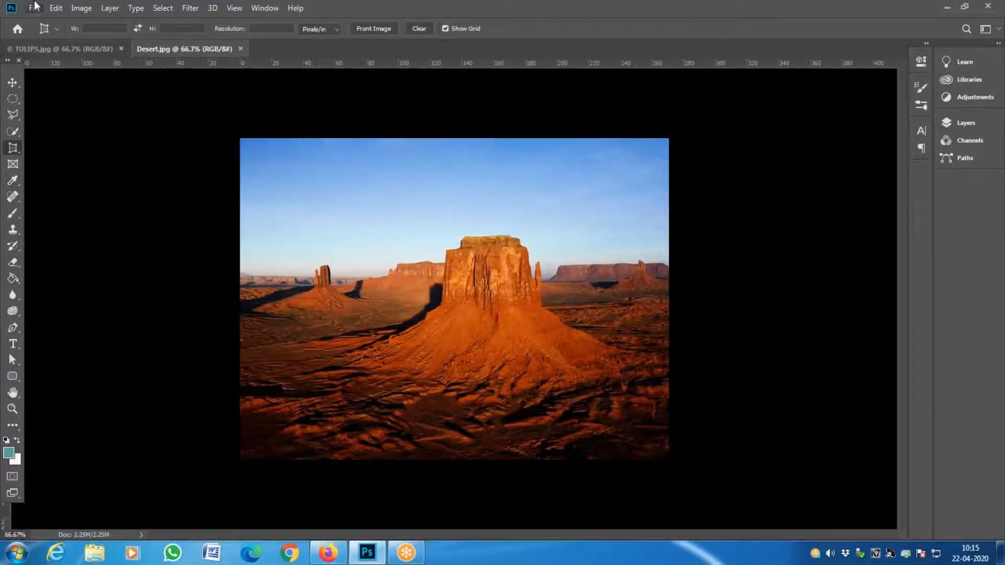
- Look for another image to open, browsing from Sample Pictures to the first personal folder on New Volume (D:)
{"action": "left_click", "coordinate": [35, 6]}
{"action": "left_click", "coordinate": [41, 31]}
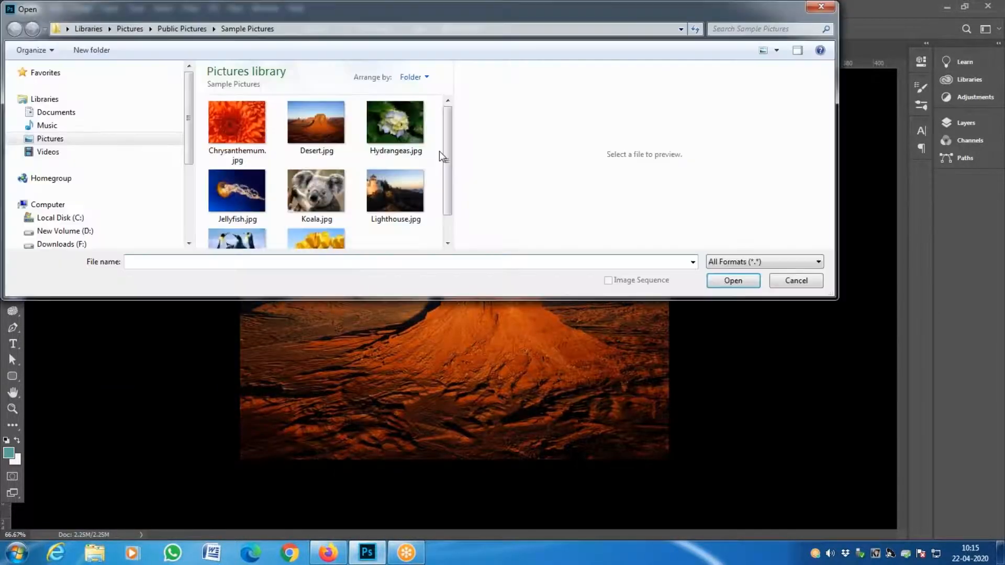
{"action": "scroll", "coordinate": [447, 209], "scroll_direction": "down", "scroll_amount": 2}
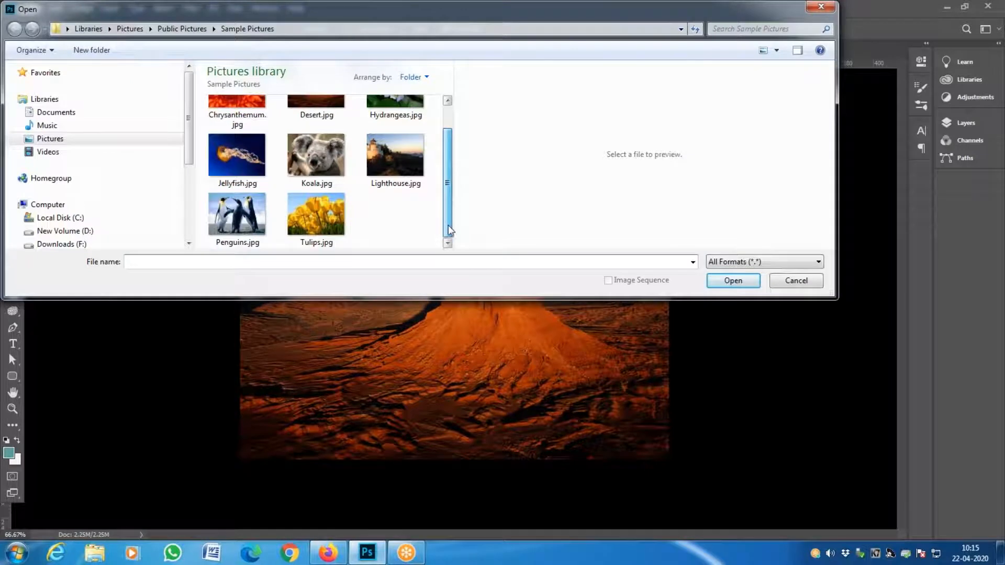
{"action": "left_click", "coordinate": [69, 230]}
{"action": "left_click", "coordinate": [233, 126]}
{"action": "double_click", "coordinate": [233, 127]}
{"action": "scroll", "coordinate": [257, 146], "scroll_direction": "down", "scroll_amount": 2}
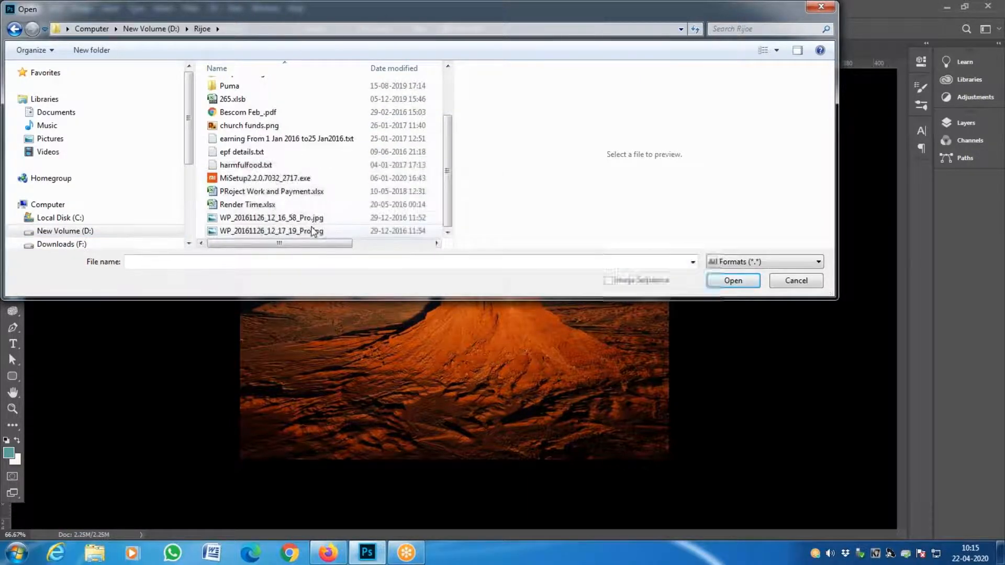
- Preview church funds.png, Render Time.xlsx and the WP_20161126_12_16_58_Pro.jpg document photo as candidates to open
{"action": "left_click", "coordinate": [267, 126]}
{"action": "left_click", "coordinate": [277, 205]}
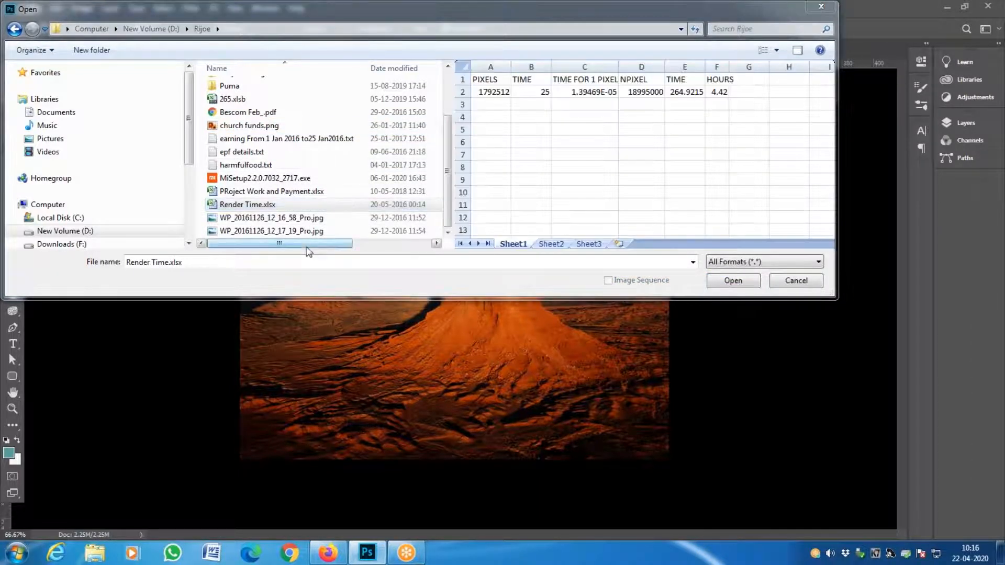
{"action": "left_click", "coordinate": [259, 218]}
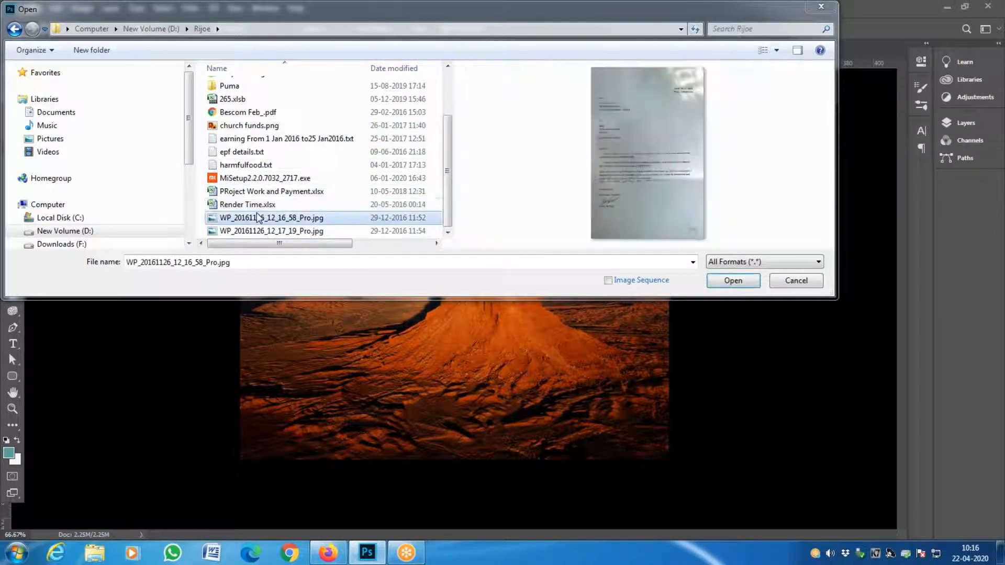
{"action": "left_click", "coordinate": [258, 232]}
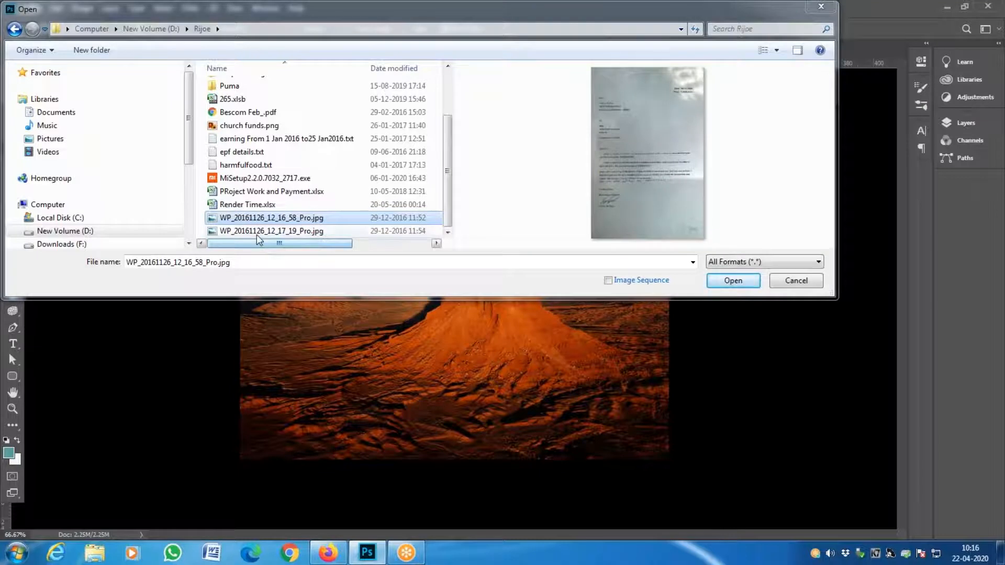
{"action": "left_click", "coordinate": [255, 218]}
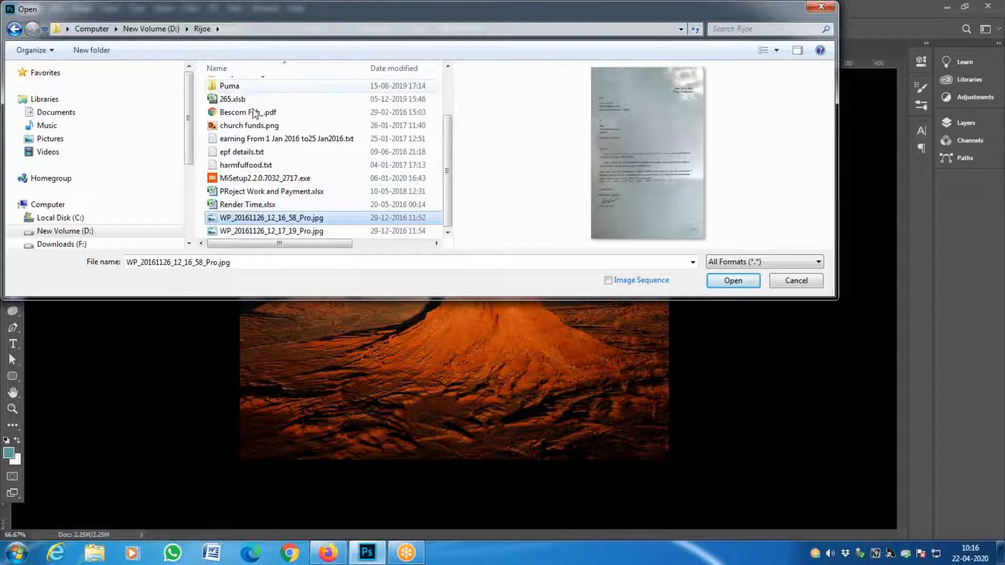
- Browse the Graphic design folder and preview ROAD RACE01.jpg, ROAD RACE.jpeg and mapker_02.jpg as candidates to open
{"action": "scroll", "coordinate": [267, 125], "scroll_direction": "up", "scroll_amount": 2}
{"action": "double_click", "coordinate": [261, 141]}
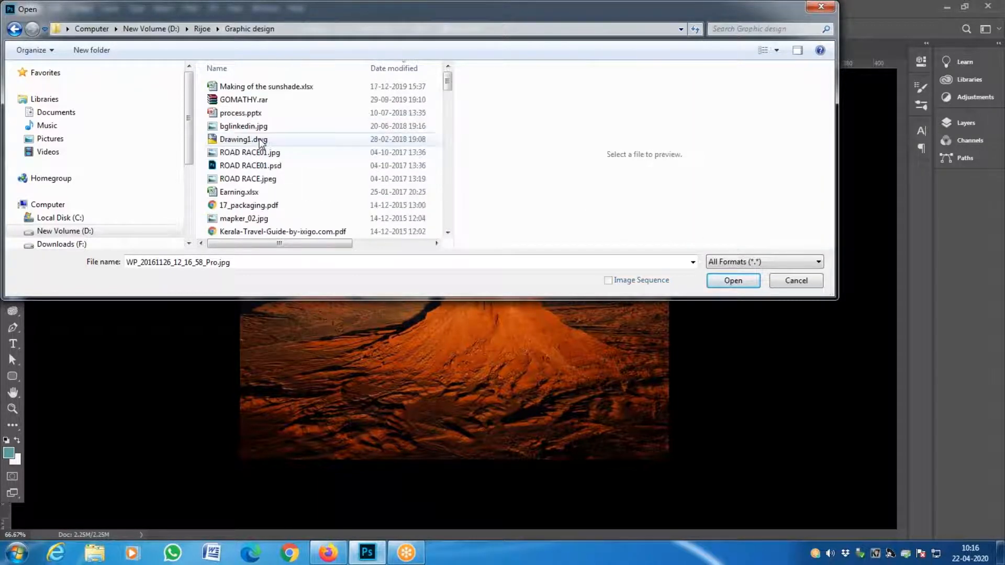
{"action": "left_click", "coordinate": [267, 155]}
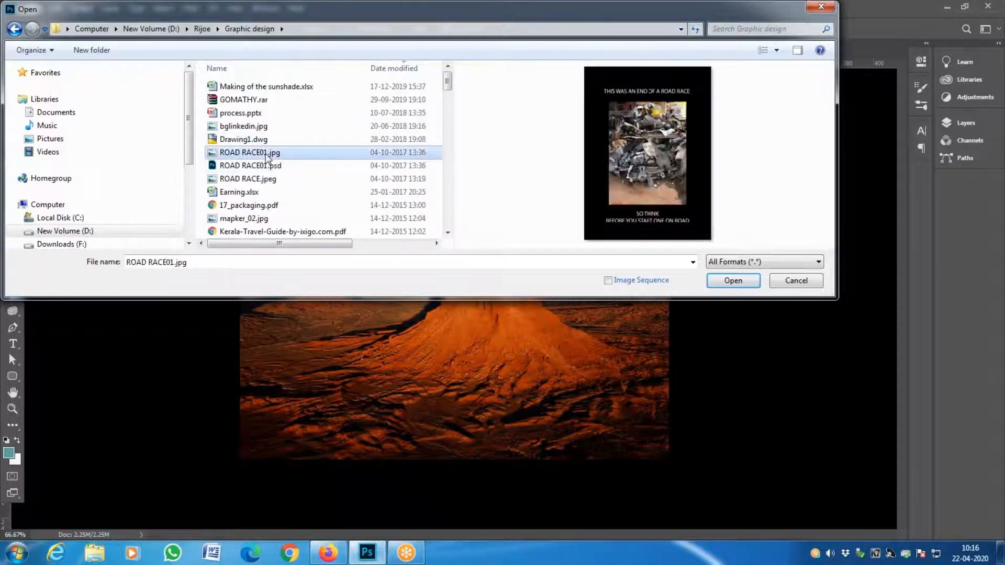
{"action": "left_click", "coordinate": [263, 180]}
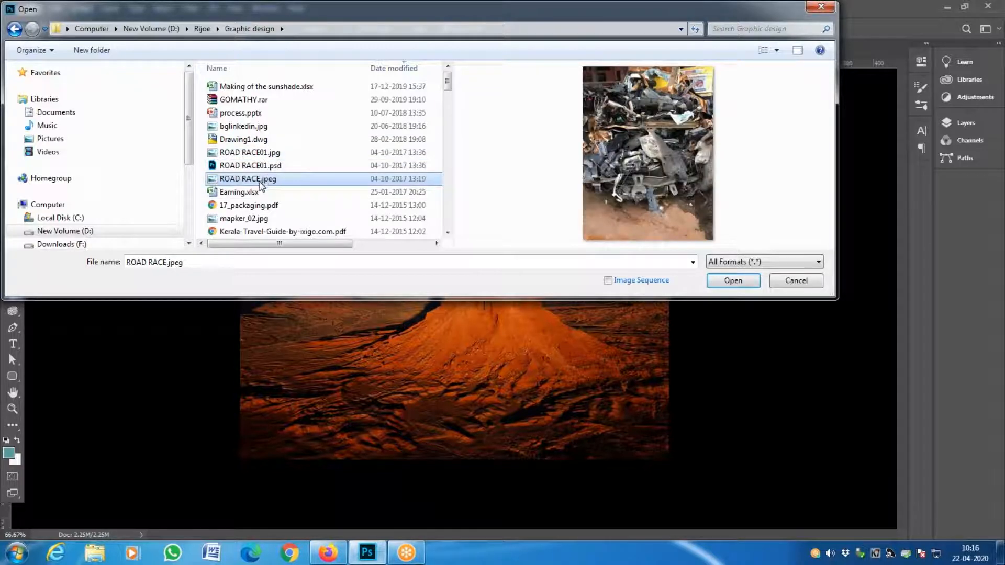
{"action": "scroll", "coordinate": [261, 184], "scroll_direction": "down", "scroll_amount": 1}
{"action": "left_click", "coordinate": [250, 192]}
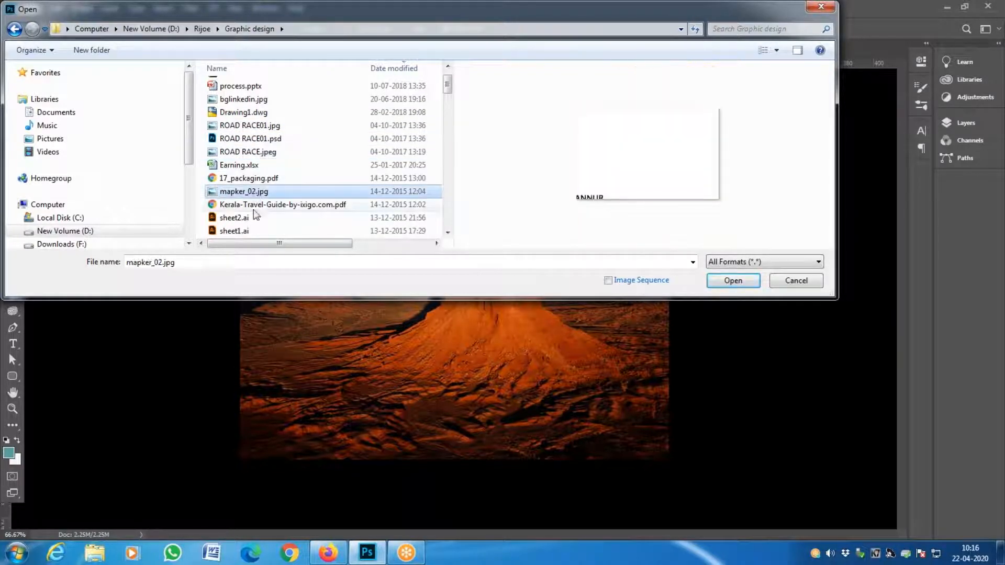
{"action": "scroll", "coordinate": [255, 209], "scroll_direction": "down", "scroll_amount": 1}
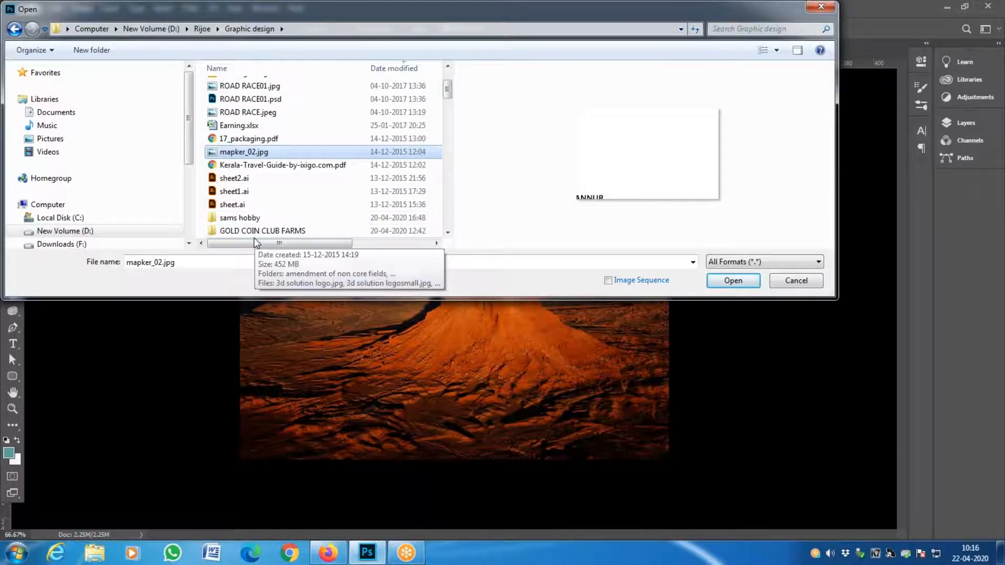
- Check the AQUARIUM DESIGN subfolder for a usable image and return to the Graphic design folder
{"action": "scroll", "coordinate": [252, 236], "scroll_direction": "down", "scroll_amount": 2}
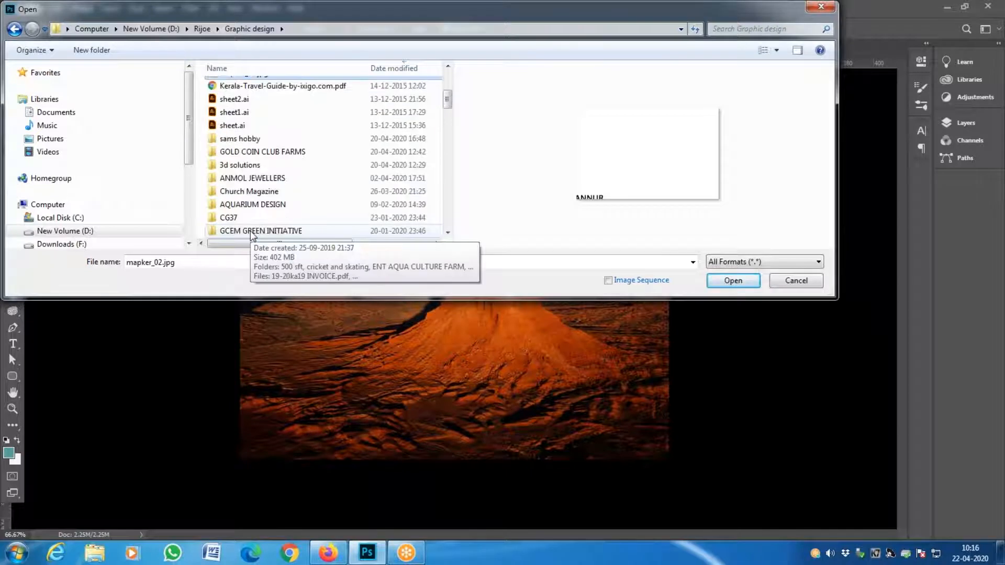
{"action": "left_click", "coordinate": [257, 195]}
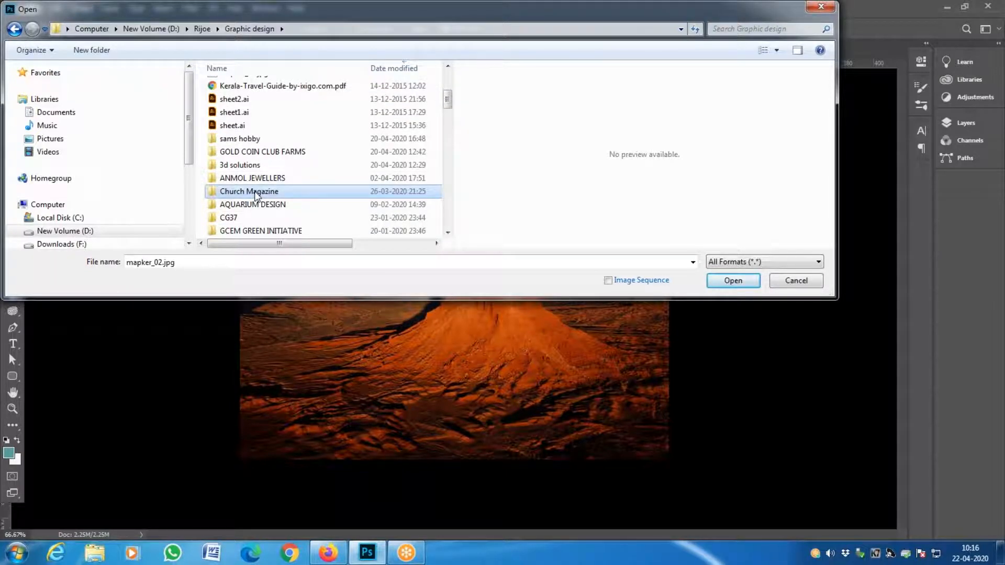
{"action": "scroll", "coordinate": [266, 210], "scroll_direction": "down", "scroll_amount": 2}
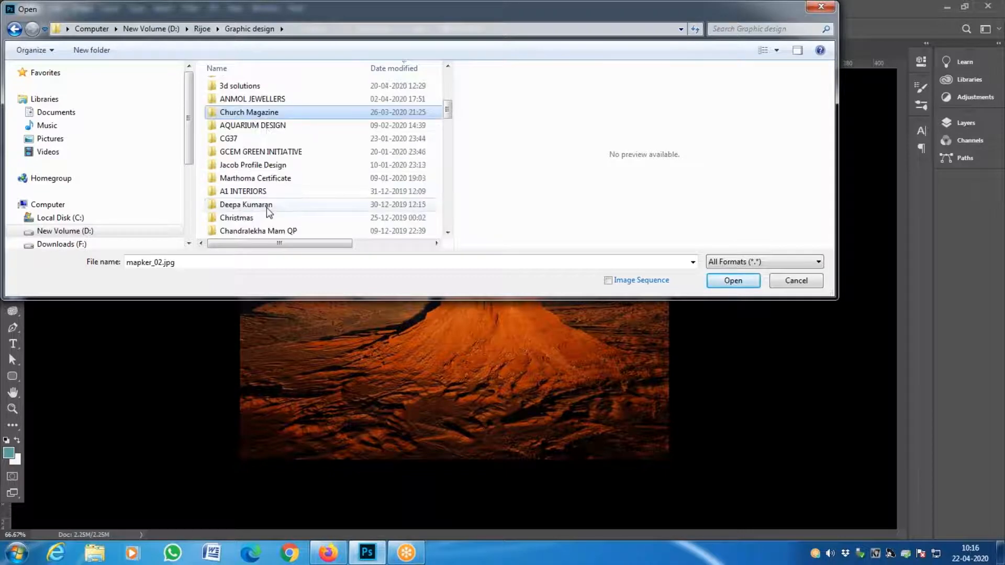
{"action": "double_click", "coordinate": [266, 129]}
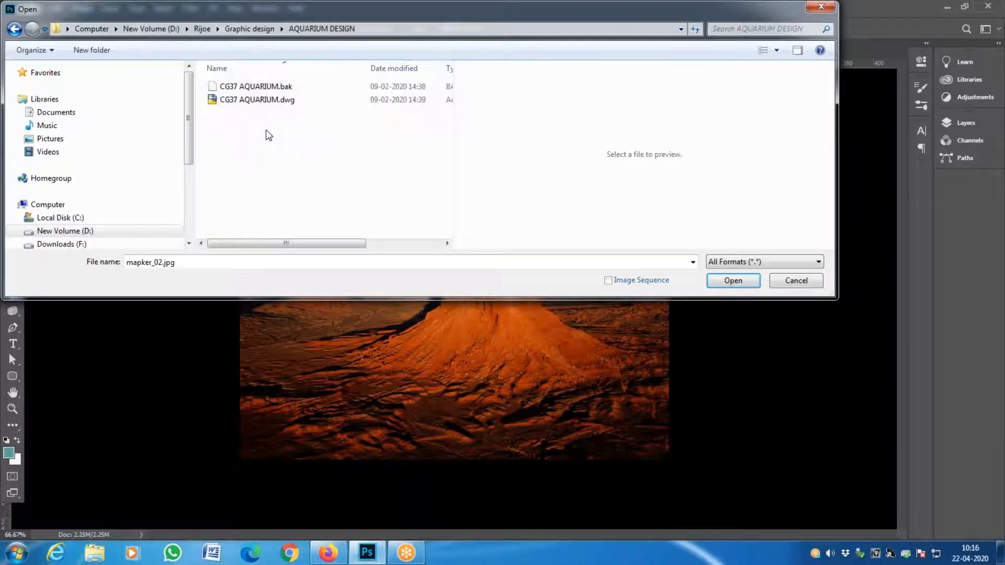
{"action": "left_click", "coordinate": [249, 28]}
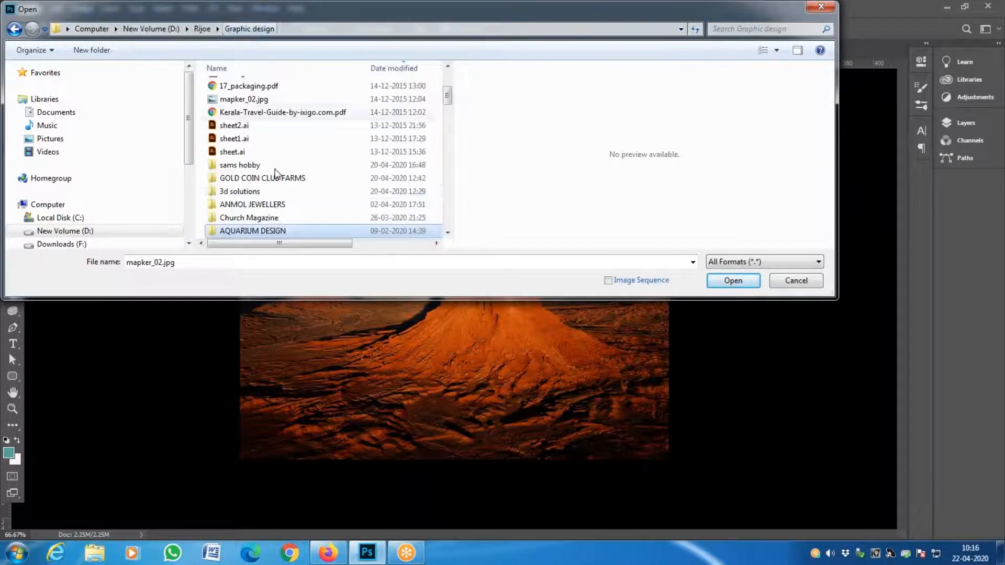
- Preview the girl-on-a-swing wallpaper, the blonde girl portrait, Sunshine.jpg and the sunshine background in the subfolder below TRANSLINE NEW OFFICE
{"action": "scroll", "coordinate": [270, 232], "scroll_direction": "down", "scroll_amount": 3}
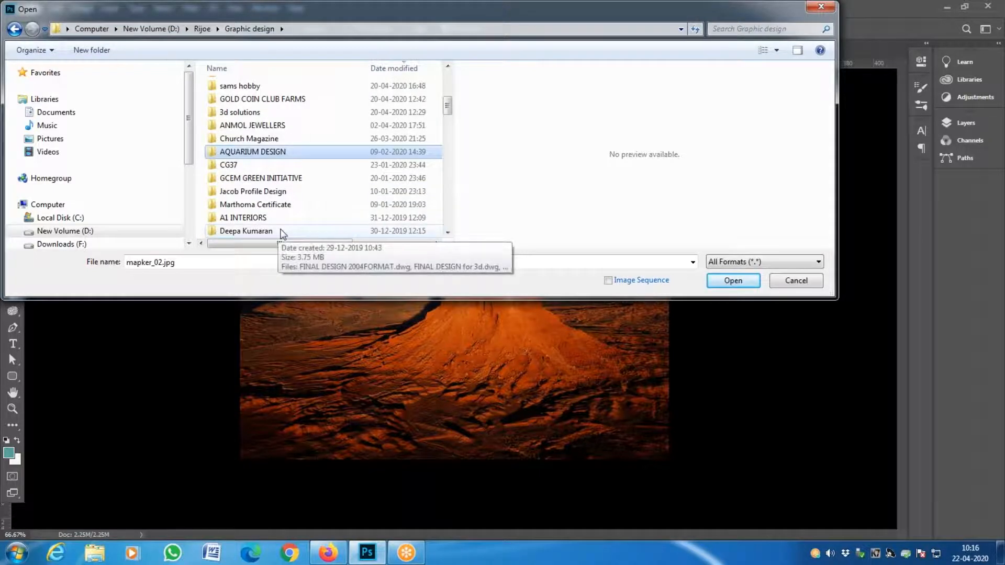
{"action": "scroll", "coordinate": [281, 216], "scroll_direction": "down", "scroll_amount": 1}
{"action": "scroll", "coordinate": [282, 222], "scroll_direction": "down", "scroll_amount": 1}
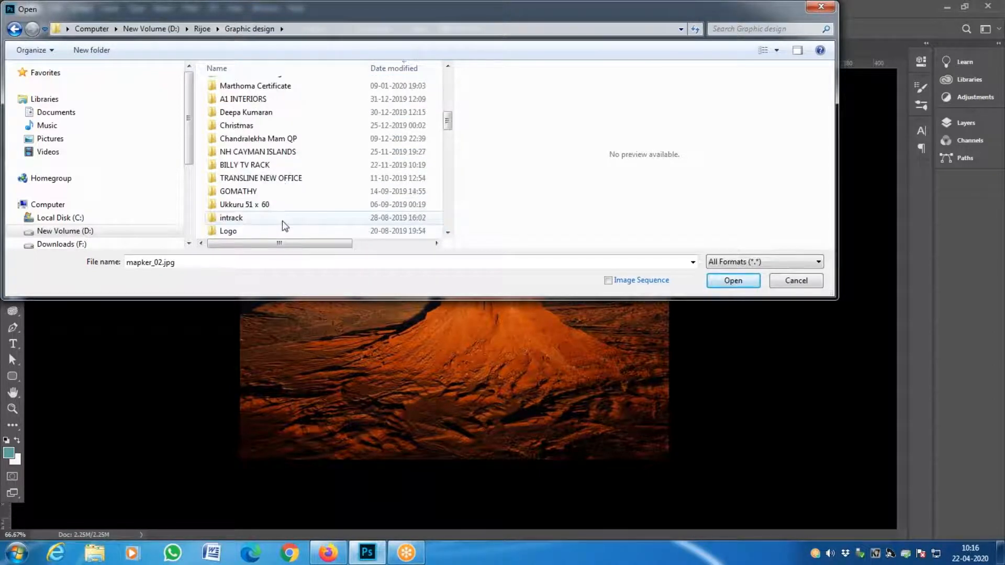
{"action": "scroll", "coordinate": [275, 222], "scroll_direction": "down", "scroll_amount": 1}
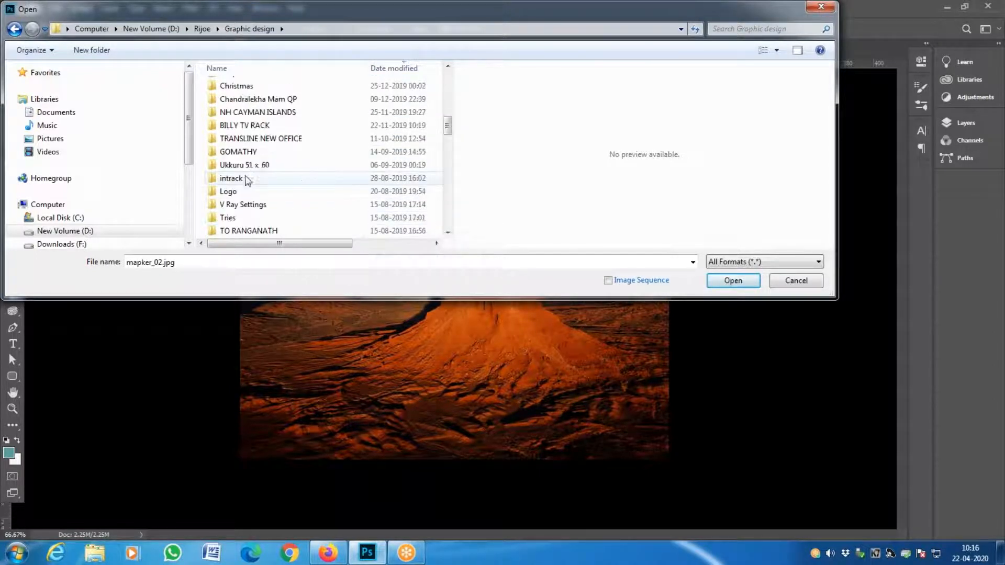
{"action": "double_click", "coordinate": [259, 150]}
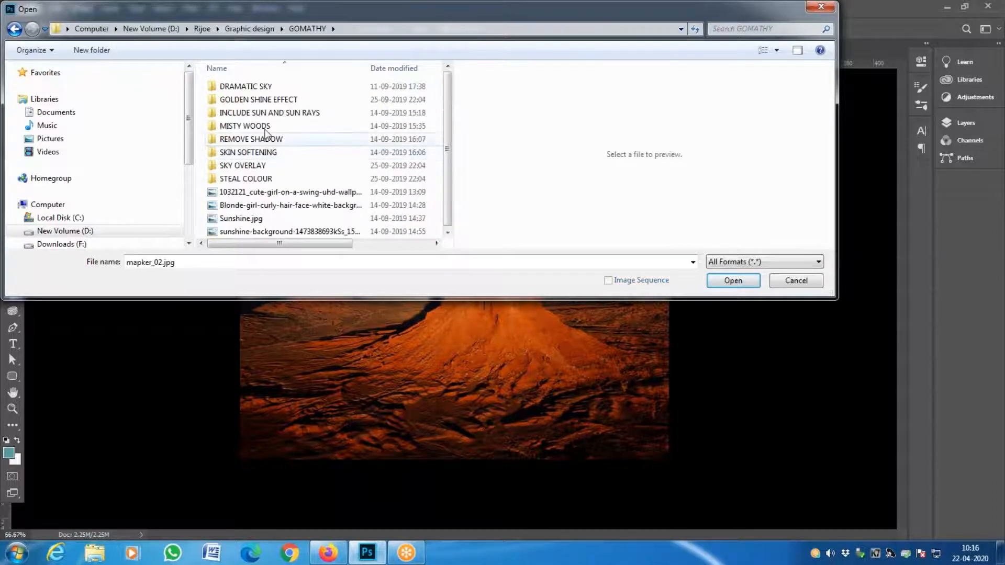
{"action": "left_click", "coordinate": [280, 192]}
{"action": "left_click", "coordinate": [277, 205]}
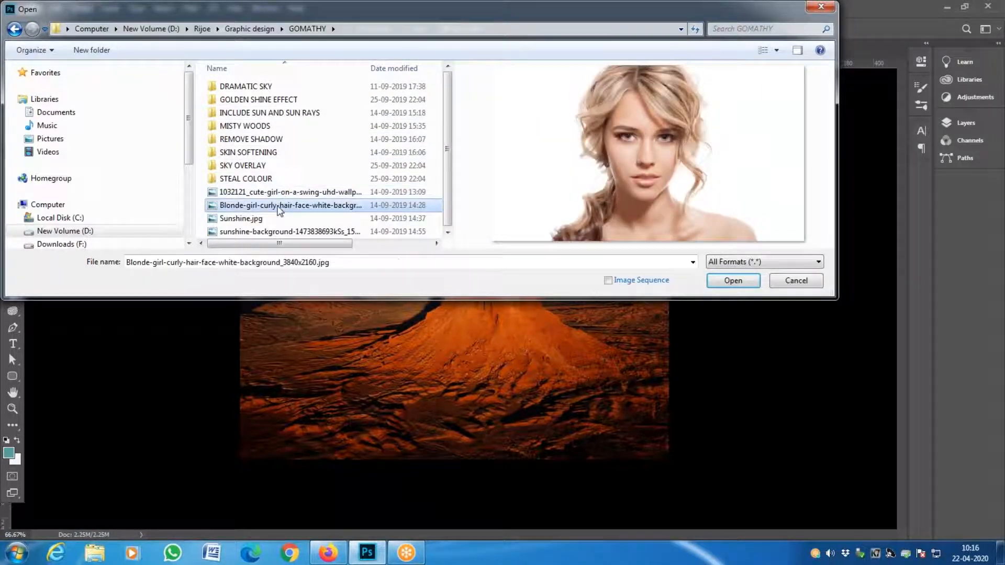
{"action": "left_click", "coordinate": [273, 219]}
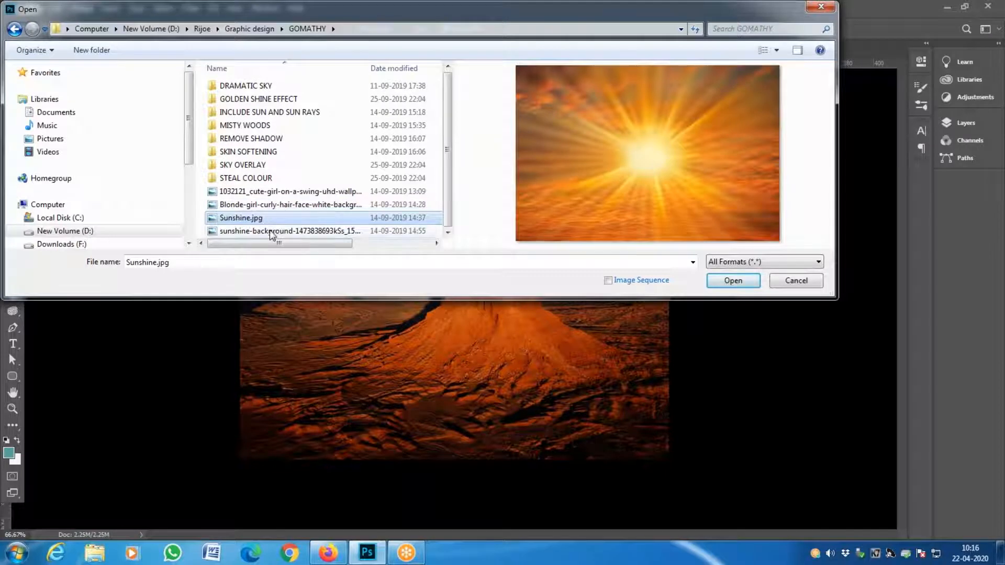
{"action": "left_click", "coordinate": [271, 232]}
- Check the DRAMATIC SKY subfolder for a usable image and go back up to the folder containing Graphic design
{"action": "left_click", "coordinate": [257, 152]}
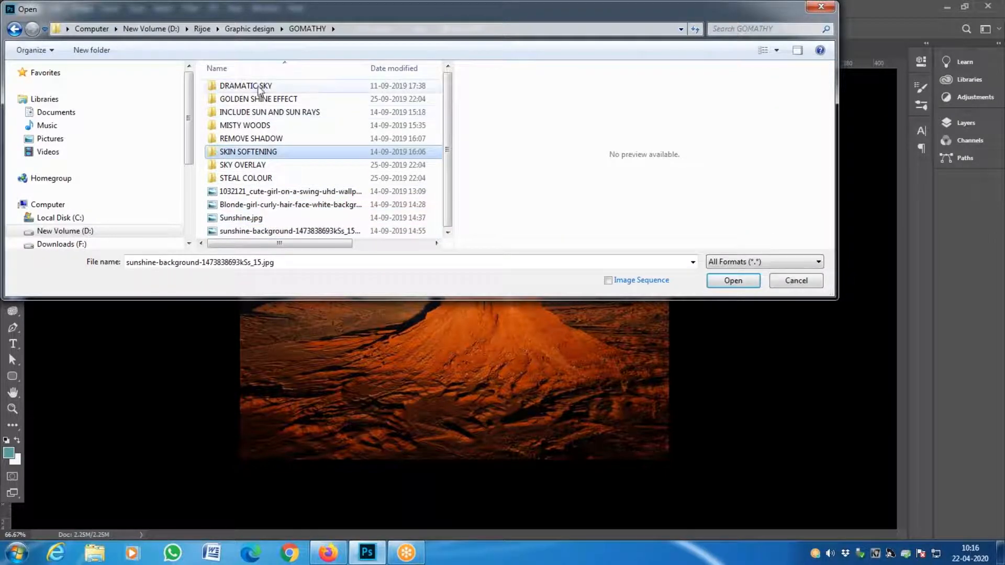
{"action": "double_click", "coordinate": [246, 86]}
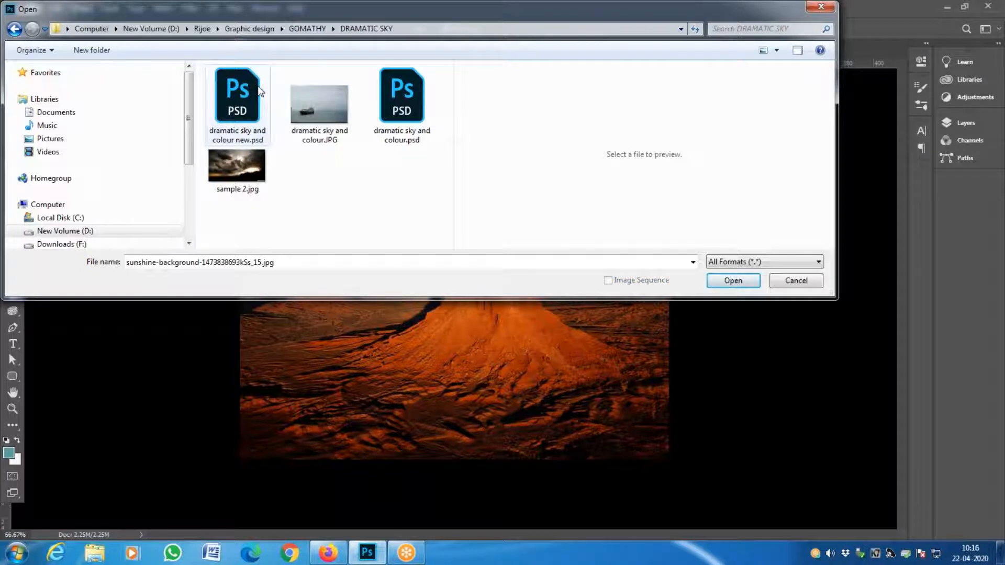
{"action": "left_click", "coordinate": [307, 29]}
{"action": "left_click", "coordinate": [239, 28]}
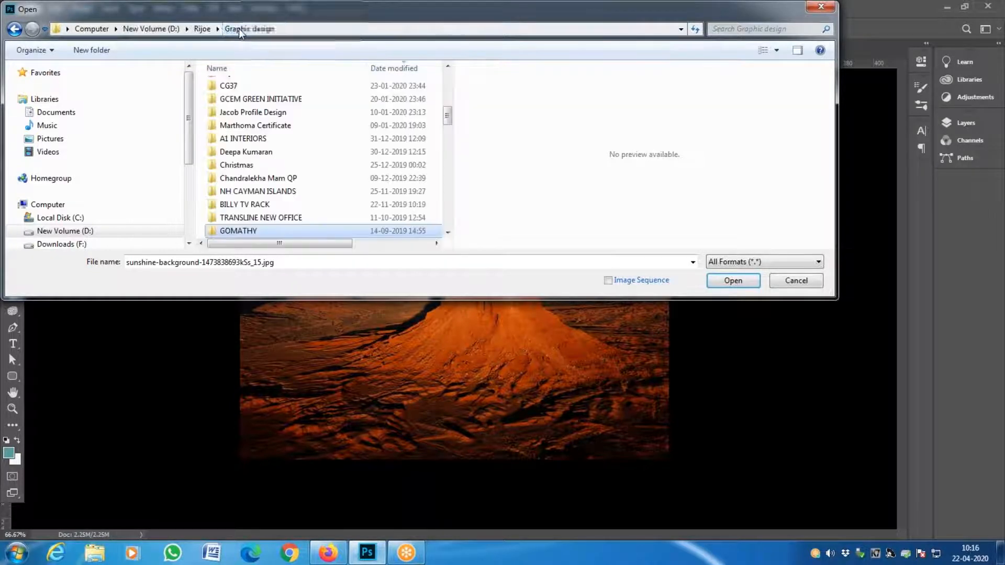
{"action": "left_click", "coordinate": [202, 29]}
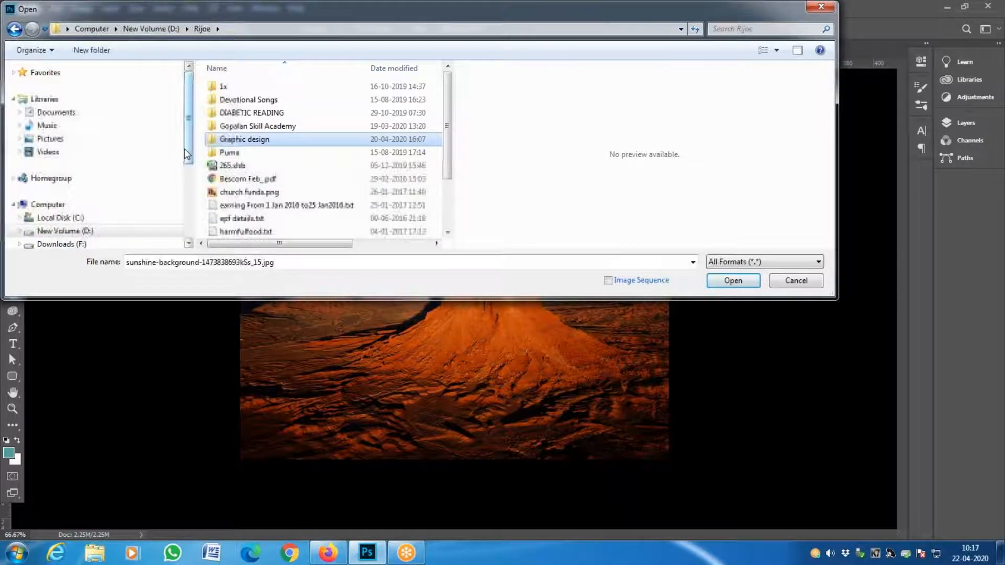
- Look through the folders and files on OldFiles (G:) for a suitable image, and close the Open dialog without opening anything
{"action": "left_click_drag", "start_coordinate": [187, 154], "coordinate": [189, 208]}
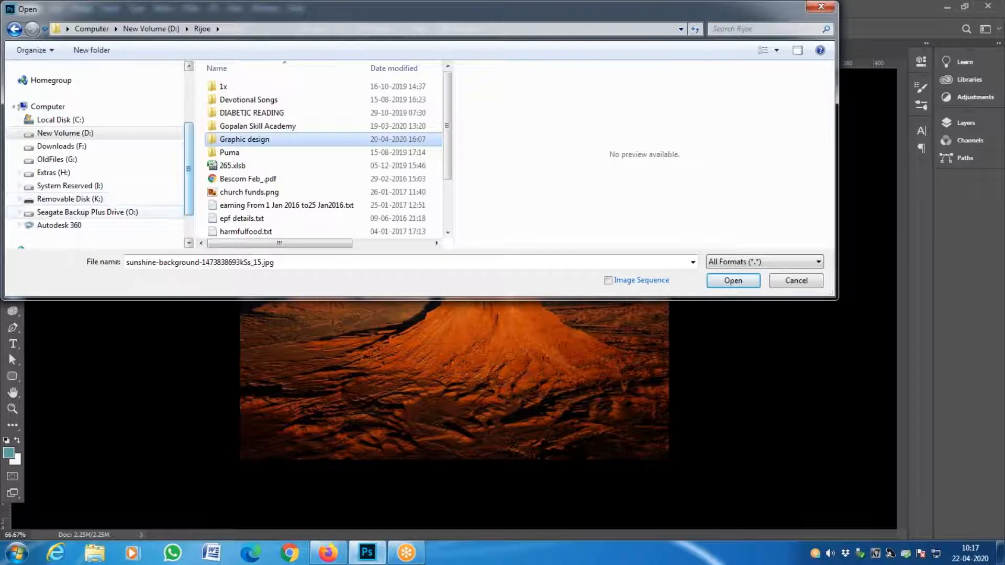
{"action": "left_click", "coordinate": [61, 159]}
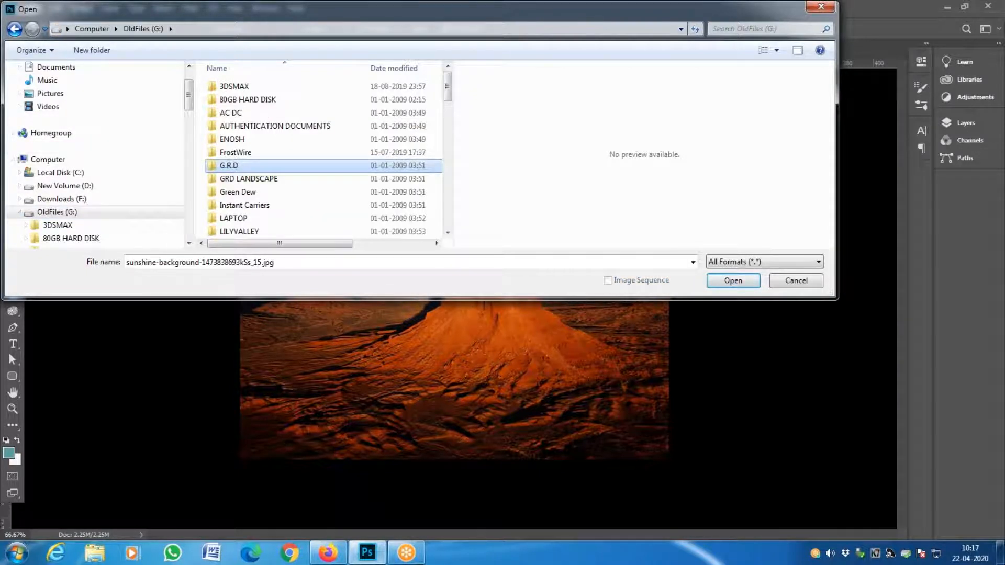
{"action": "scroll", "coordinate": [251, 233], "scroll_direction": "down", "scroll_amount": 8}
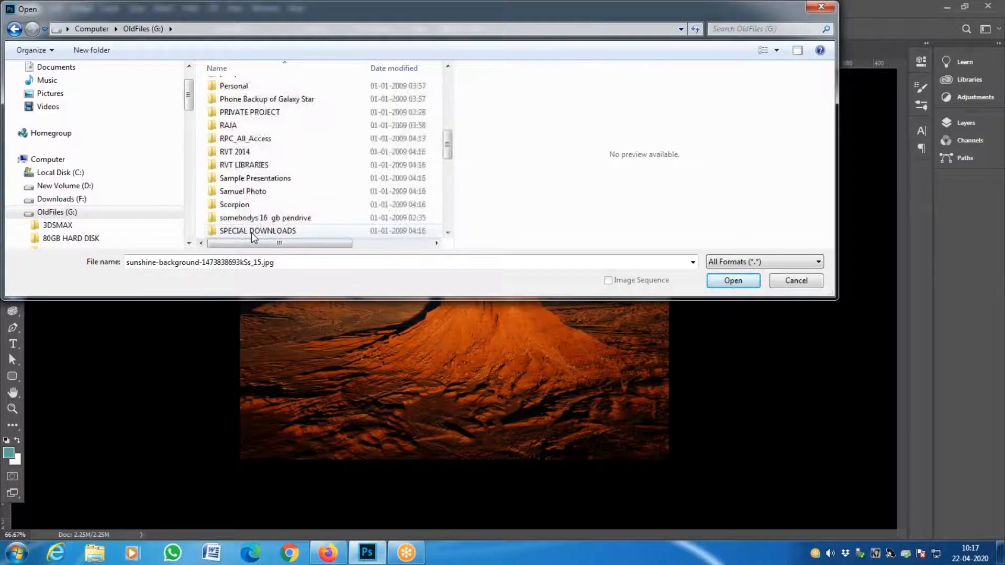
{"action": "scroll", "coordinate": [251, 233], "scroll_direction": "down", "scroll_amount": 5}
{"action": "scroll", "coordinate": [251, 233], "scroll_direction": "down", "scroll_amount": 4}
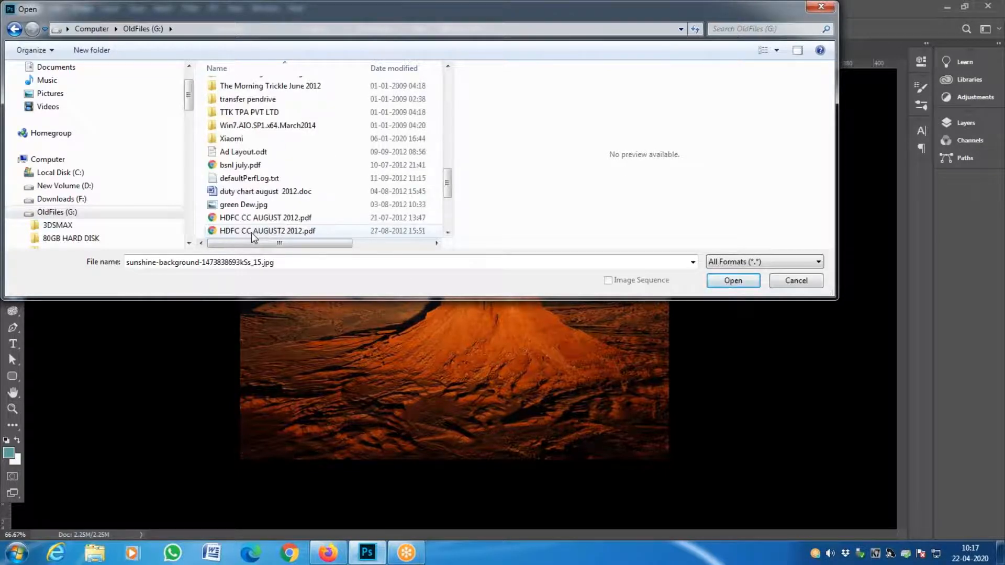
{"action": "scroll", "coordinate": [252, 233], "scroll_direction": "up", "scroll_amount": 7}
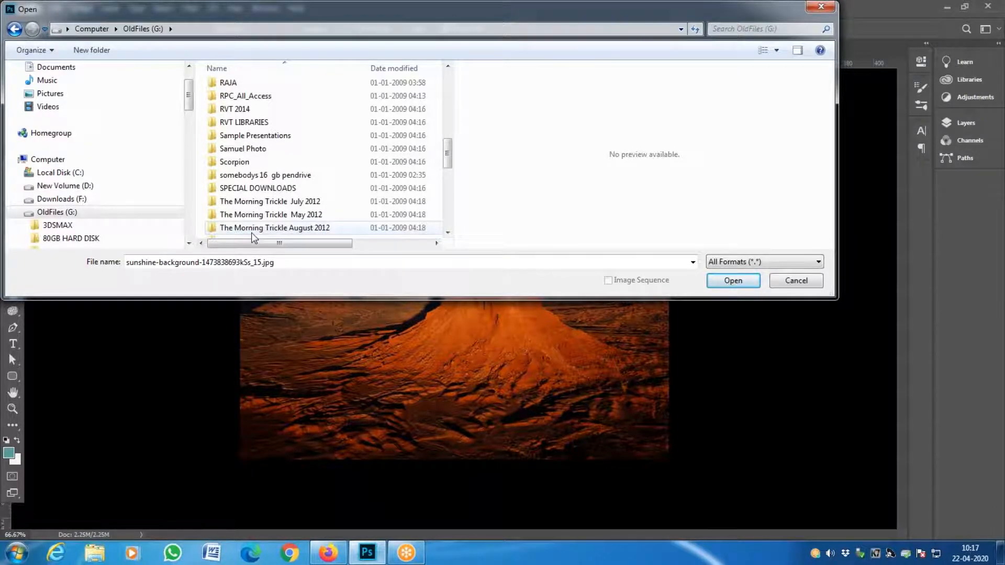
{"action": "scroll", "coordinate": [285, 192], "scroll_direction": "down", "scroll_amount": 2}
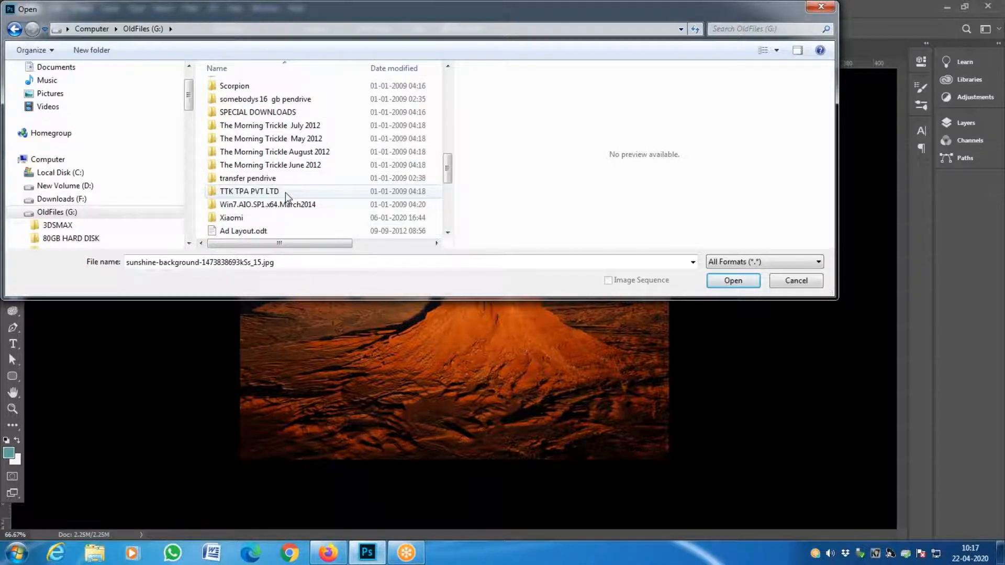
{"action": "scroll", "coordinate": [285, 192], "scroll_direction": "down", "scroll_amount": 3}
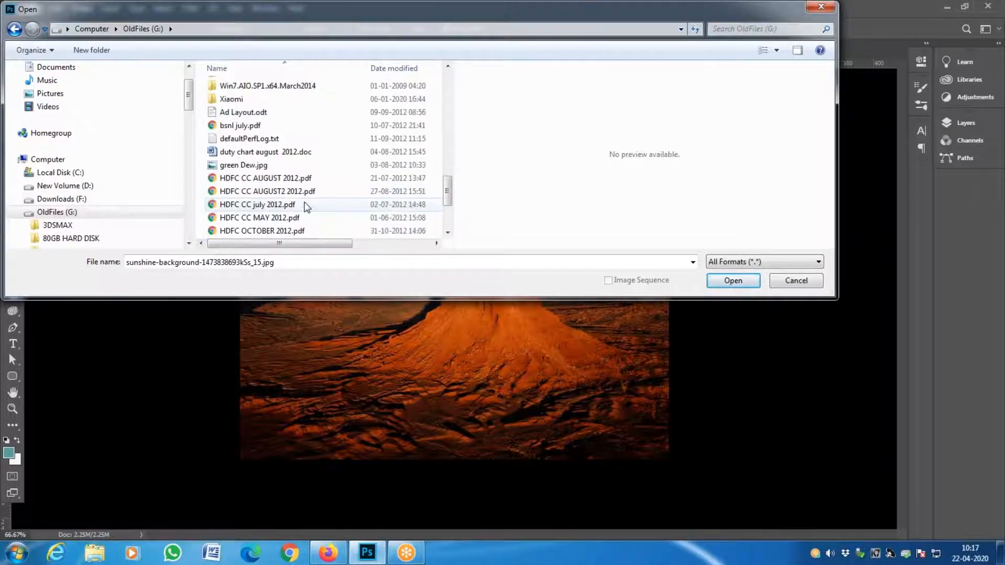
{"action": "scroll", "coordinate": [305, 206], "scroll_direction": "down", "scroll_amount": 3}
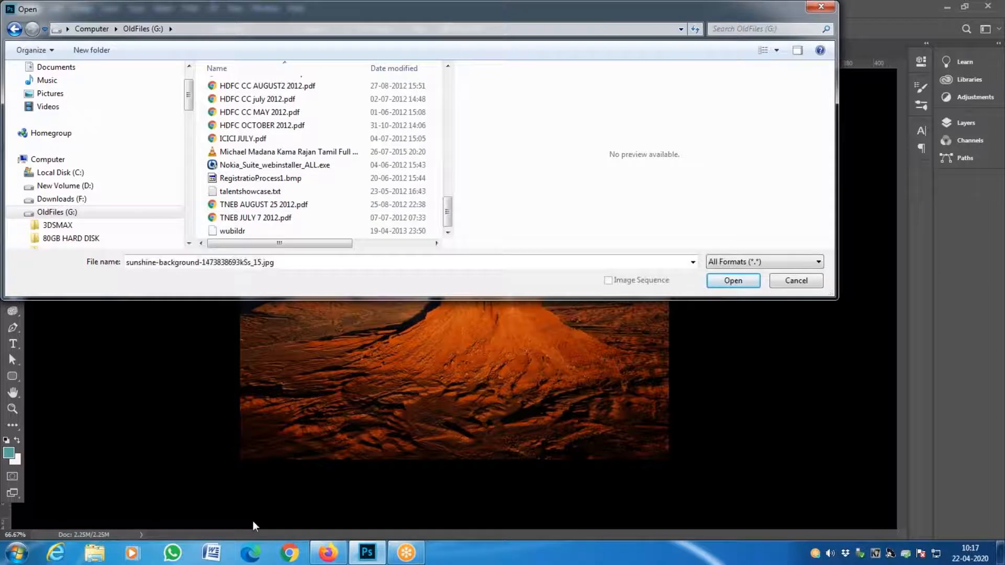
{"action": "key", "text": "Escape"}
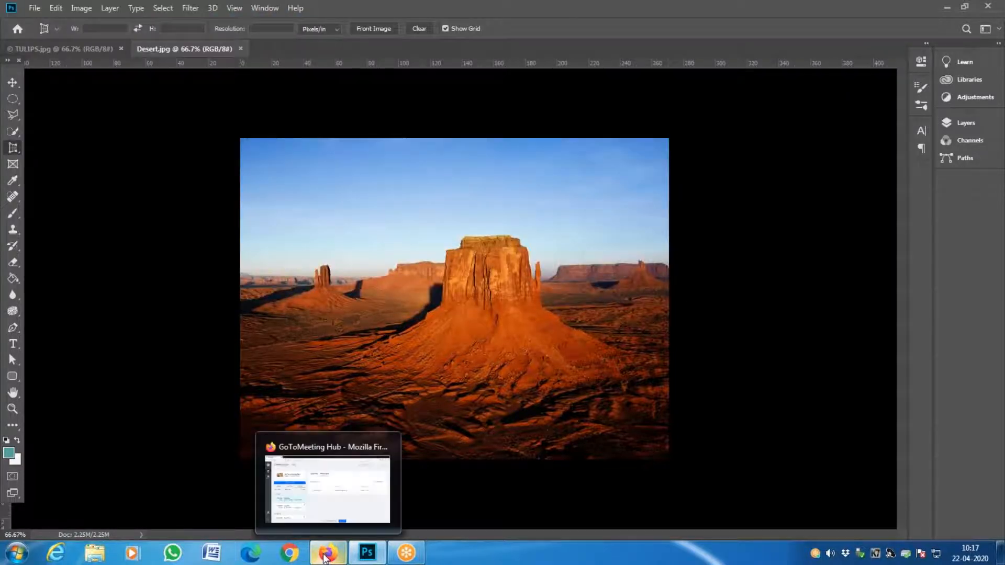
{"action": "left_click", "coordinate": [328, 553]}
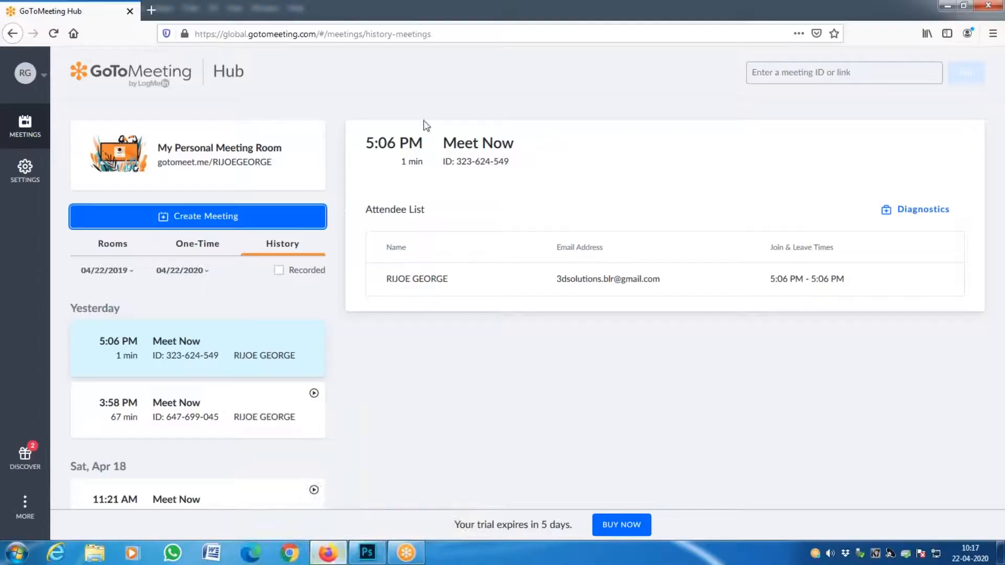
{"action": "left_click", "coordinate": [154, 11]}
{"action": "type", "text": "www"}
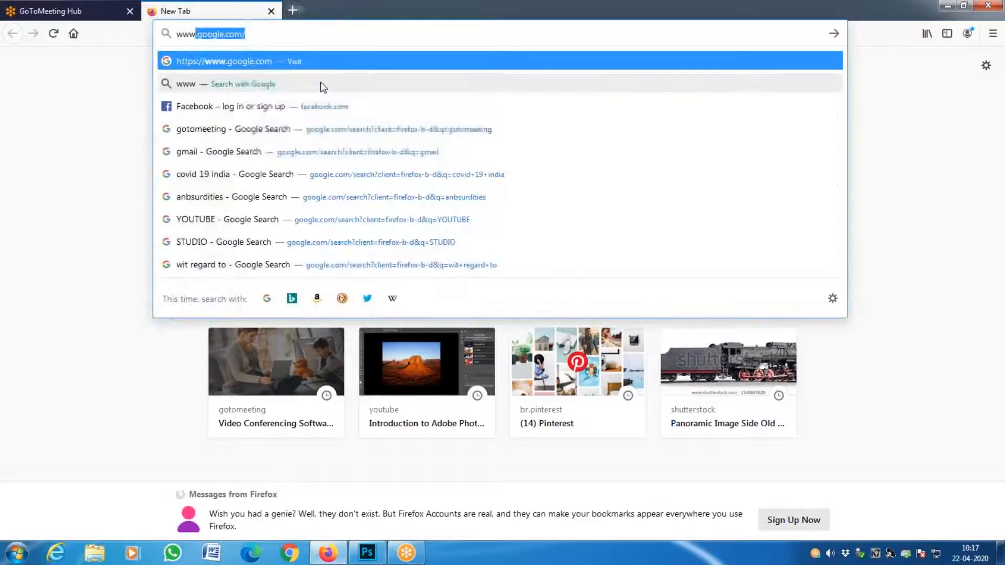
{"action": "key", "text": "Return"}
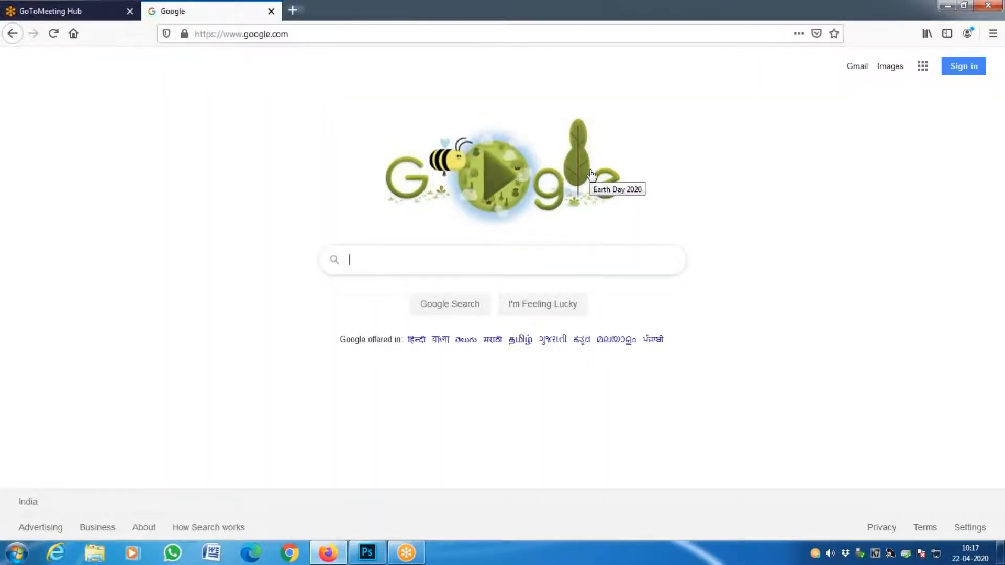
{"action": "type", "text": "sc"}
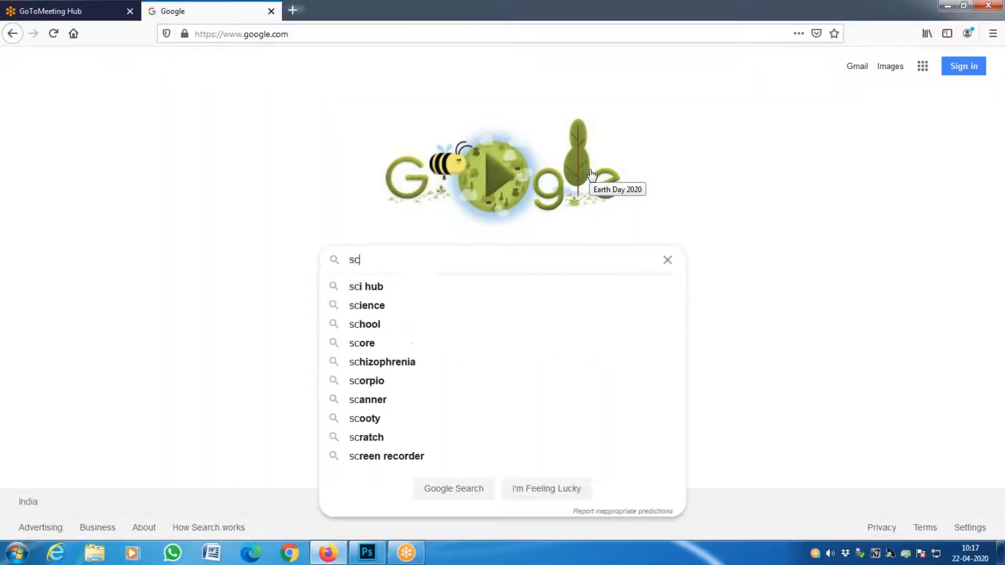
{"action": "type", "text": "anned image"}
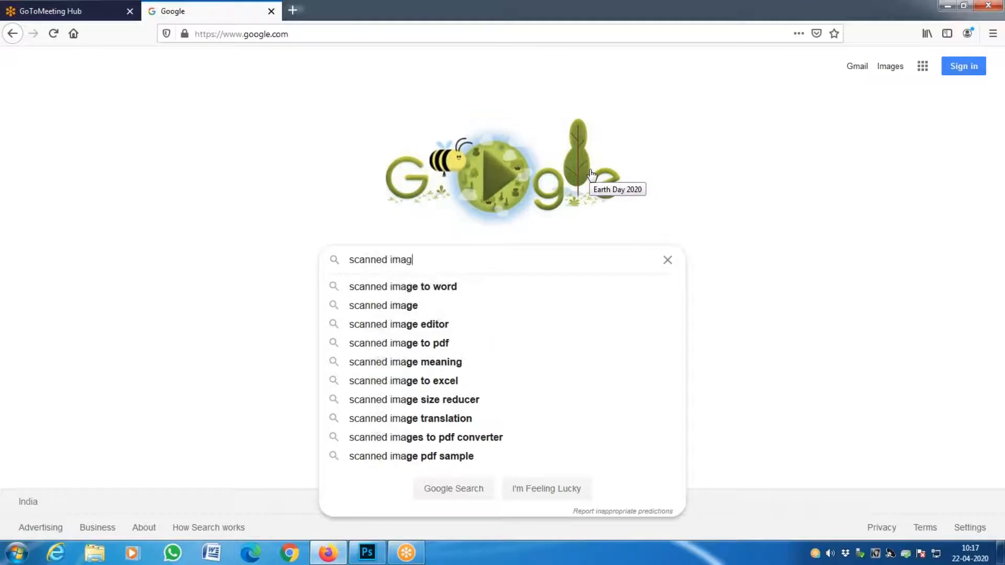
{"action": "key", "text": "Return"}
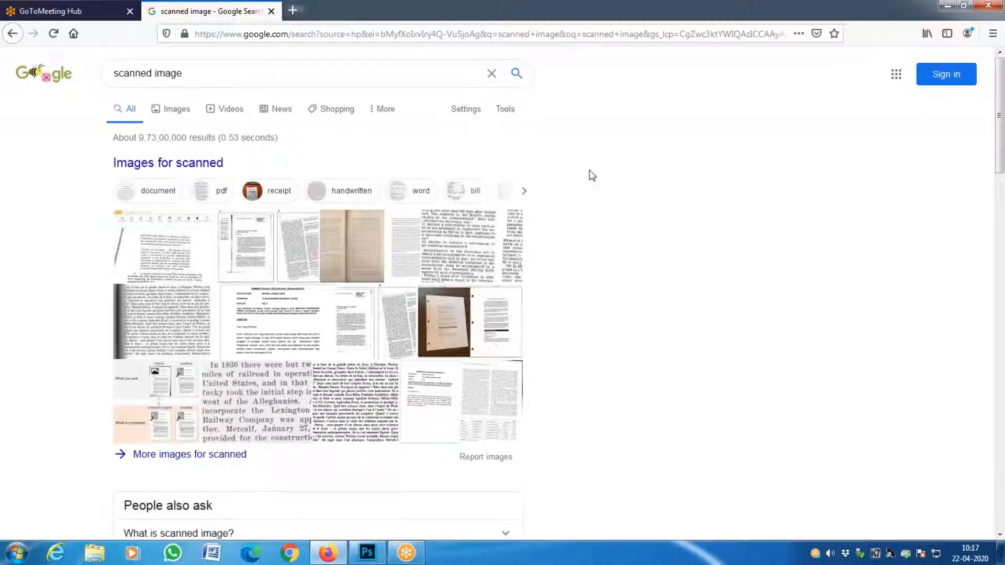
- Open the Kick-Ass Mobile Document Scanner image result and look through the scanned image results for a suitable page photo
{"action": "left_click", "coordinate": [459, 316]}
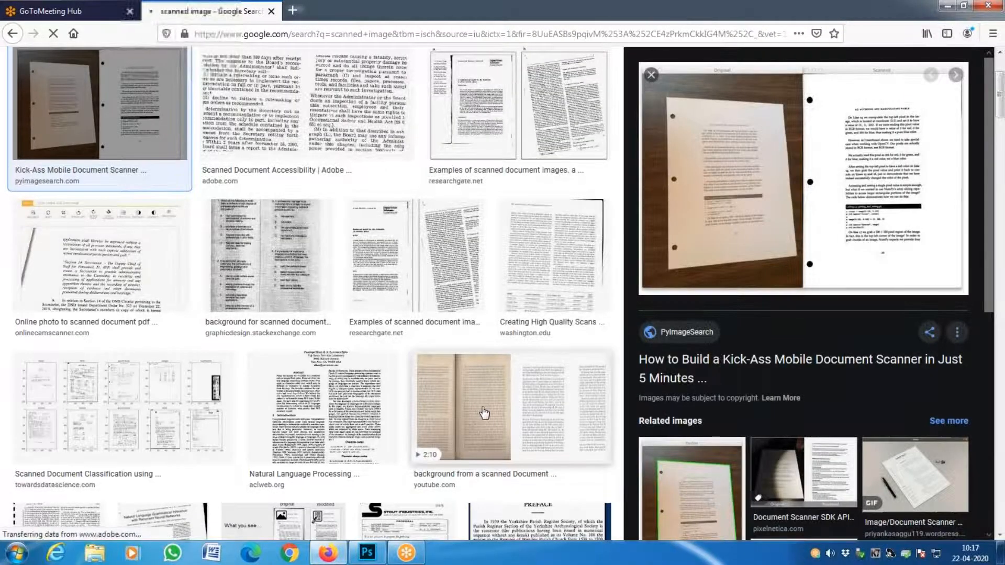
{"action": "scroll", "coordinate": [484, 413], "scroll_direction": "down", "scroll_amount": 3}
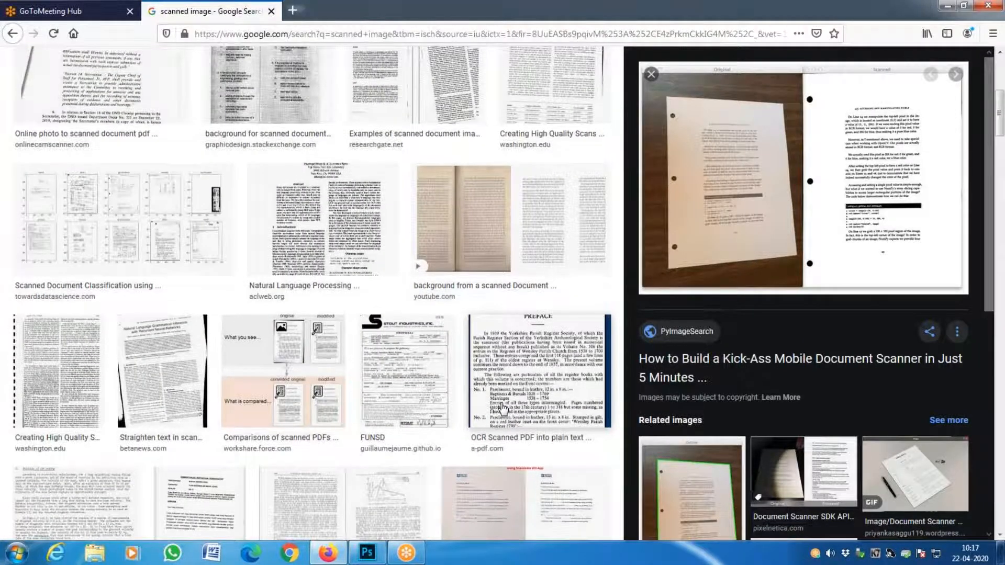
{"action": "scroll", "coordinate": [502, 407], "scroll_direction": "up", "scroll_amount": 4}
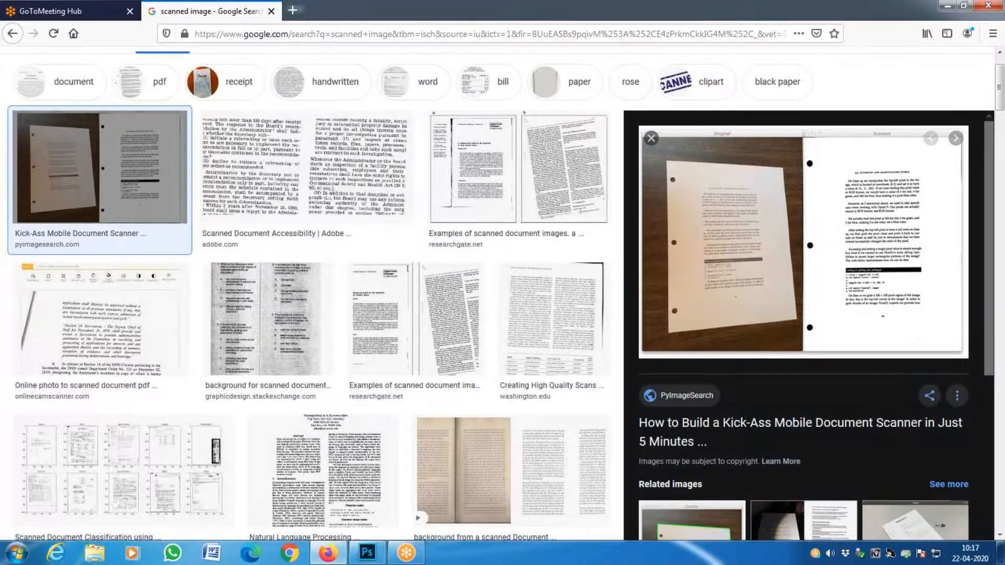
{"action": "scroll", "coordinate": [314, 293], "scroll_direction": "down", "scroll_amount": 8}
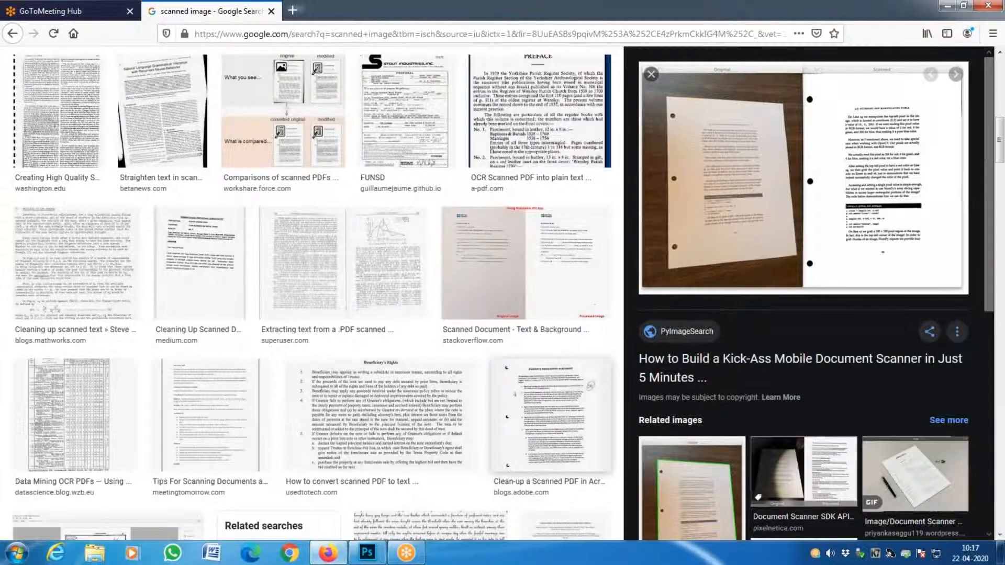
{"action": "scroll", "coordinate": [314, 294], "scroll_direction": "down", "scroll_amount": 7}
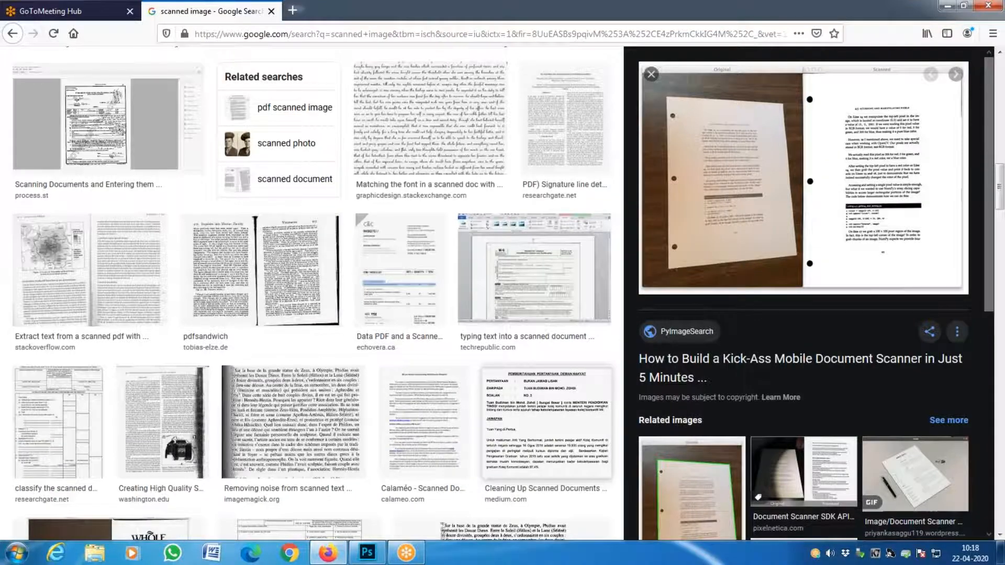
{"action": "scroll", "coordinate": [503, 410], "scroll_direction": "down", "scroll_amount": 5}
{"action": "scroll", "coordinate": [502, 410], "scroll_direction": "down", "scroll_amount": 4}
{"action": "scroll", "coordinate": [500, 409], "scroll_direction": "down", "scroll_amount": 8}
{"action": "scroll", "coordinate": [500, 410], "scroll_direction": "up", "scroll_amount": 20}
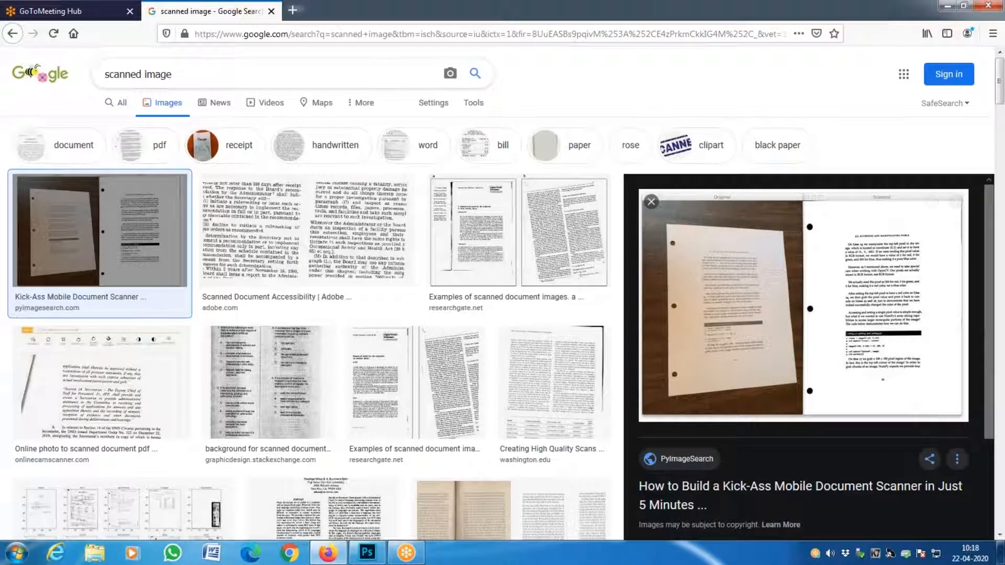
- Refine the image search to "badly scanned image"
{"action": "left_click", "coordinate": [106, 74]}
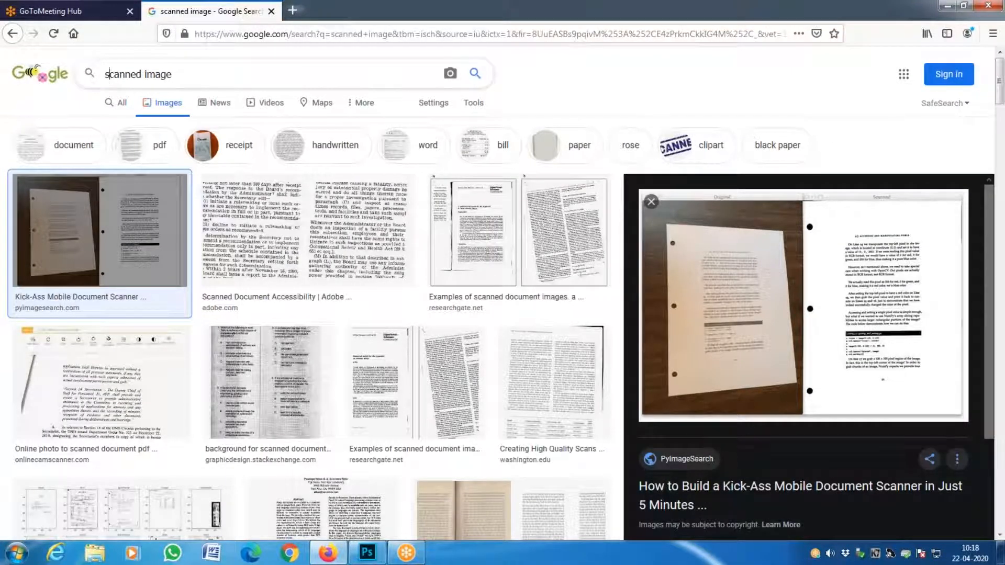
{"action": "type", "text": "badly"}
{"action": "key", "text": "Return"}
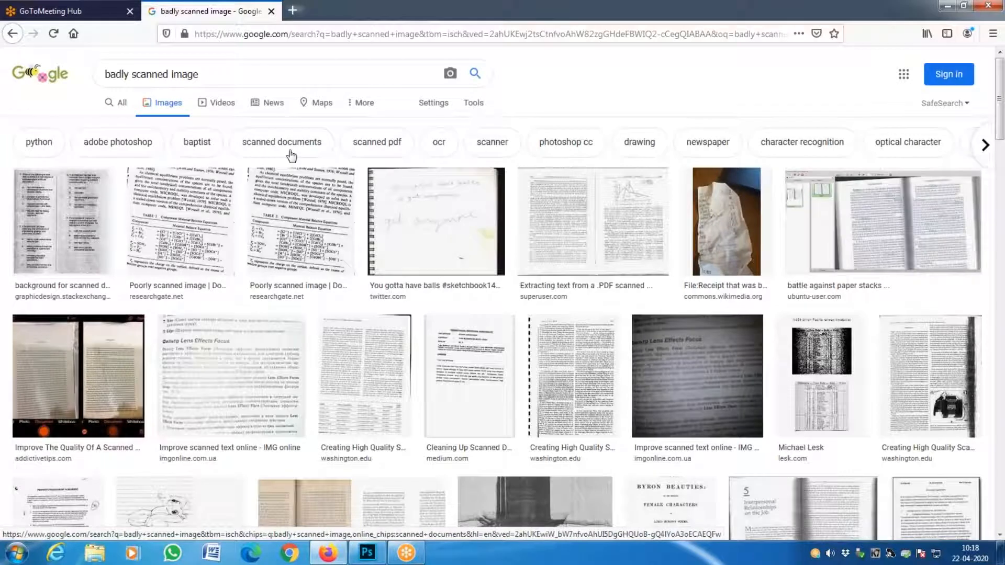
- Look through the badly scanned image results for a skewed or curved document page suited to perspective cropping
{"action": "scroll", "coordinate": [288, 156], "scroll_direction": "down", "scroll_amount": 7}
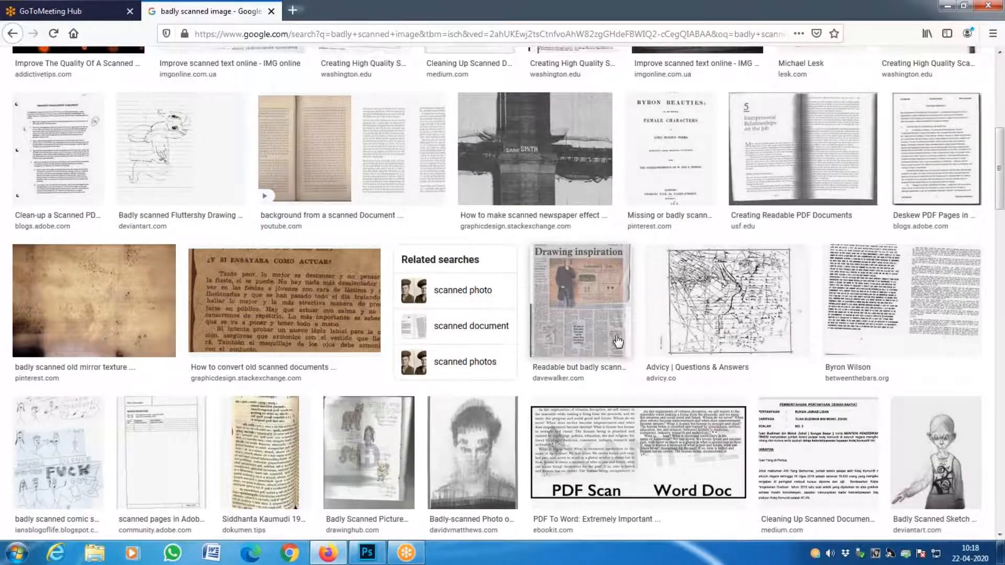
{"action": "scroll", "coordinate": [696, 348], "scroll_direction": "down", "scroll_amount": 5}
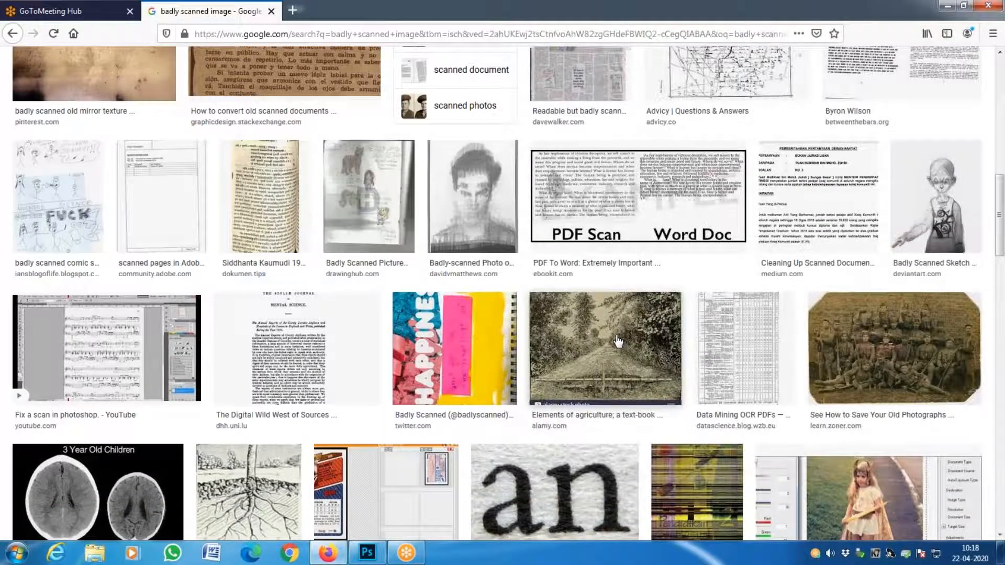
{"action": "scroll", "coordinate": [460, 337], "scroll_direction": "down", "scroll_amount": 4}
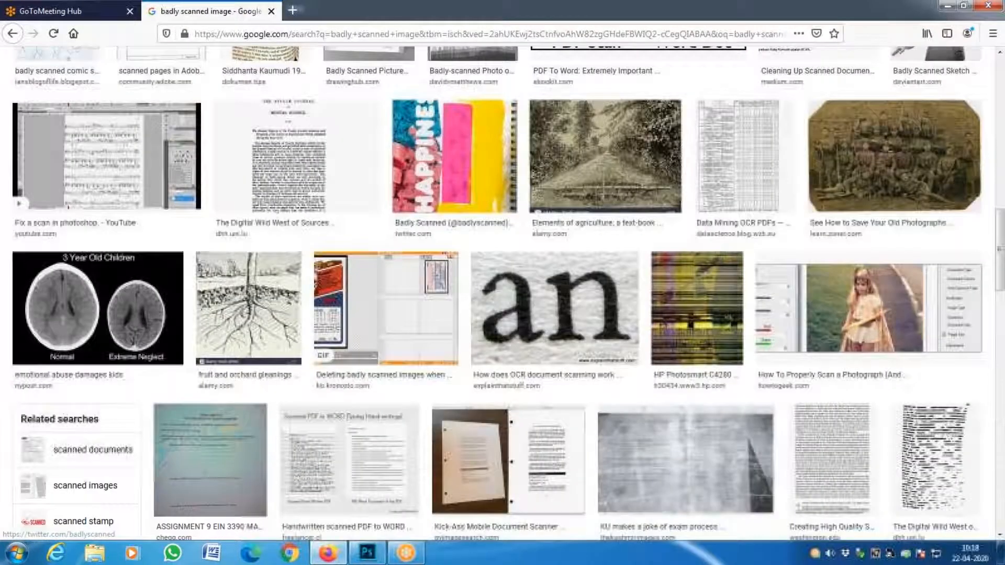
{"action": "scroll", "coordinate": [641, 373], "scroll_direction": "down", "scroll_amount": 4}
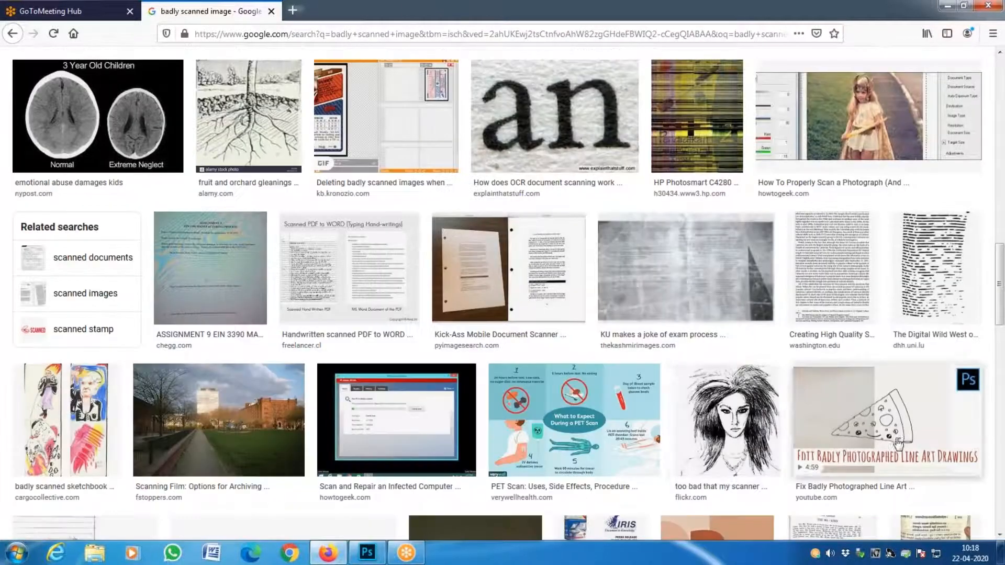
{"action": "scroll", "coordinate": [641, 372], "scroll_direction": "down", "scroll_amount": 1}
{"action": "scroll", "coordinate": [642, 373], "scroll_direction": "down", "scroll_amount": 4}
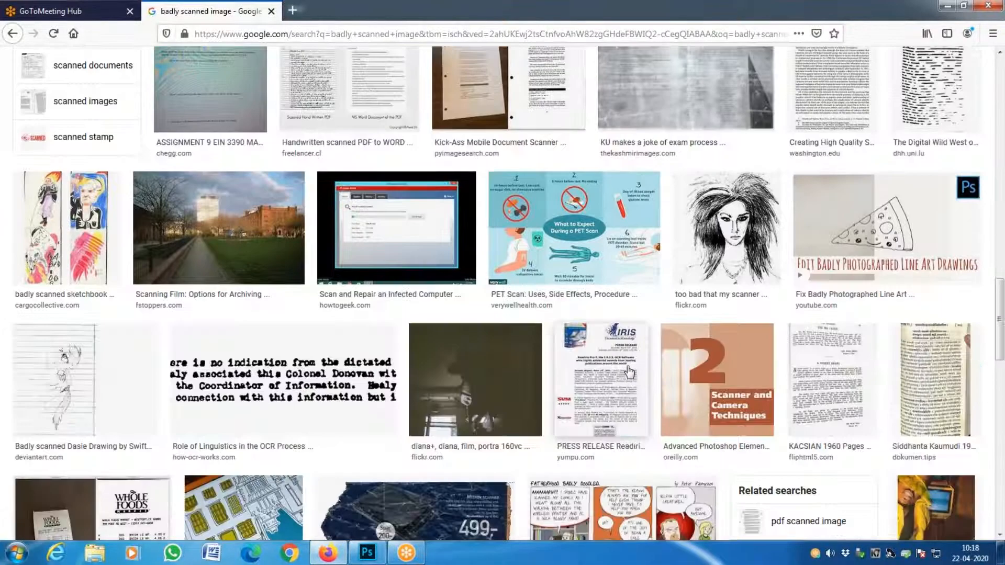
{"action": "scroll", "coordinate": [605, 366], "scroll_direction": "down", "scroll_amount": 3}
{"action": "scroll", "coordinate": [605, 366], "scroll_direction": "down", "scroll_amount": 5}
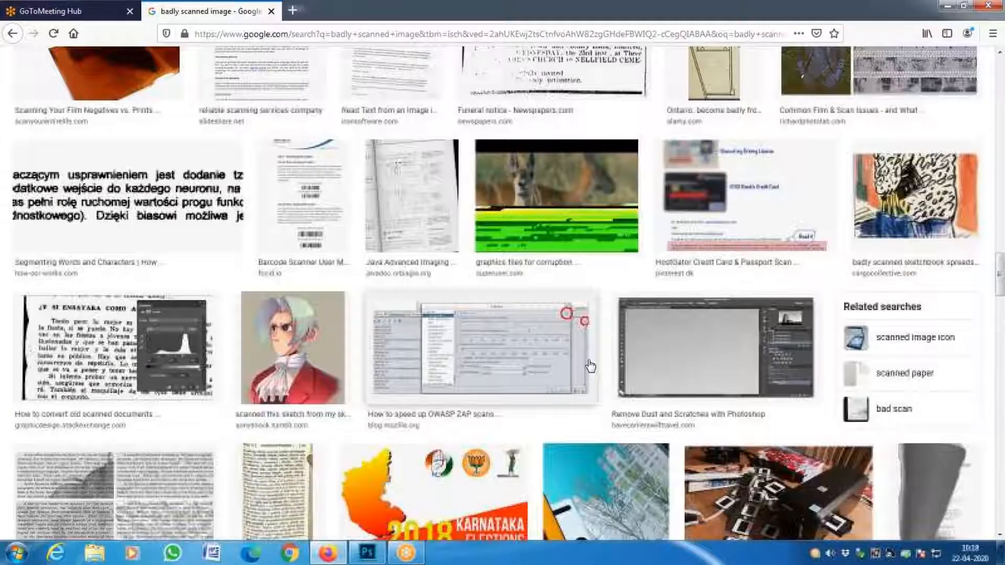
{"action": "scroll", "coordinate": [208, 418], "scroll_direction": "down", "scroll_amount": 18}
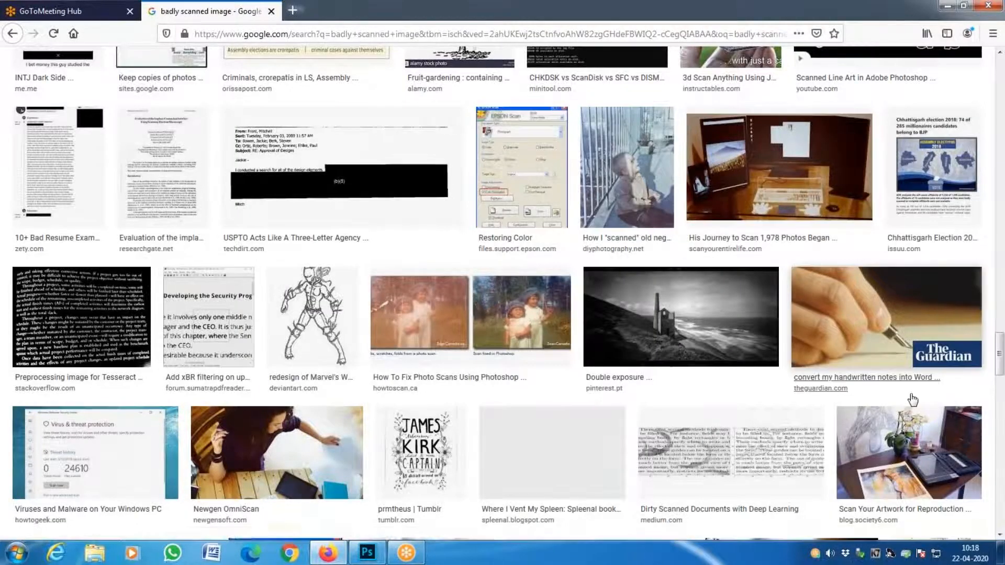
{"action": "left_click_drag", "start_coordinate": [1000, 341], "coordinate": [999, 65]}
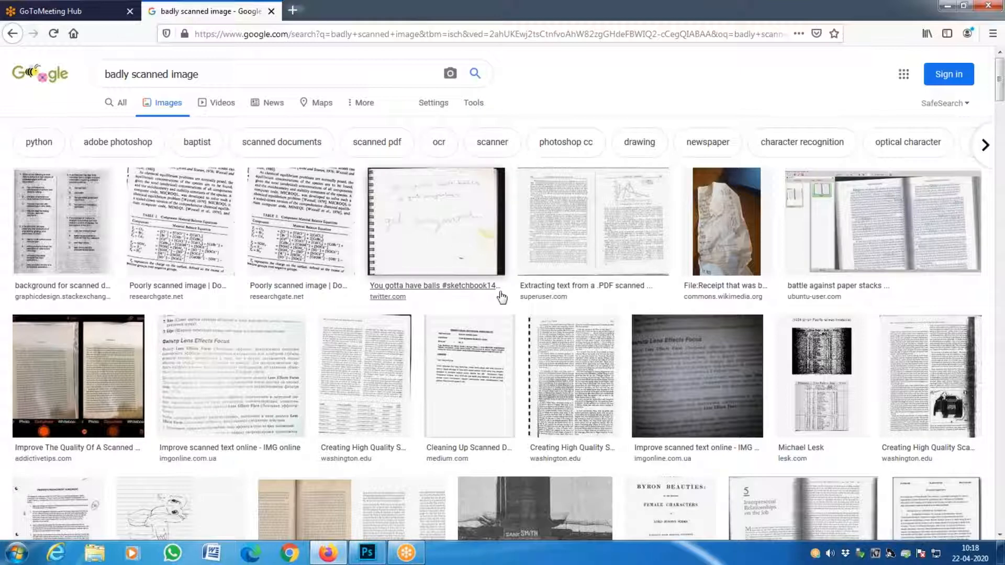
{"action": "scroll", "coordinate": [501, 297], "scroll_direction": "down", "scroll_amount": 2}
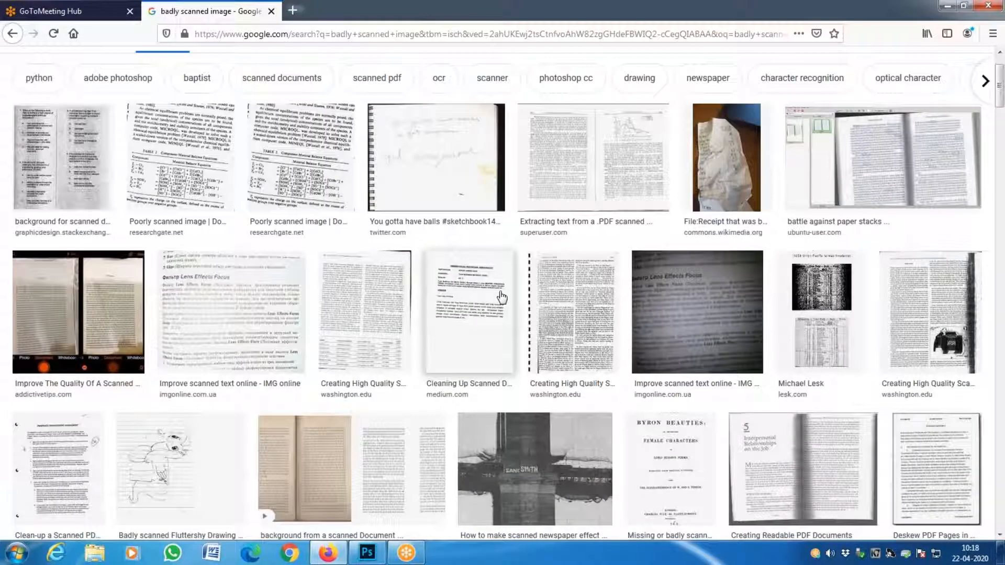
{"action": "scroll", "coordinate": [501, 297], "scroll_direction": "down", "scroll_amount": 4}
{"action": "scroll", "coordinate": [502, 297], "scroll_direction": "down", "scroll_amount": 6}
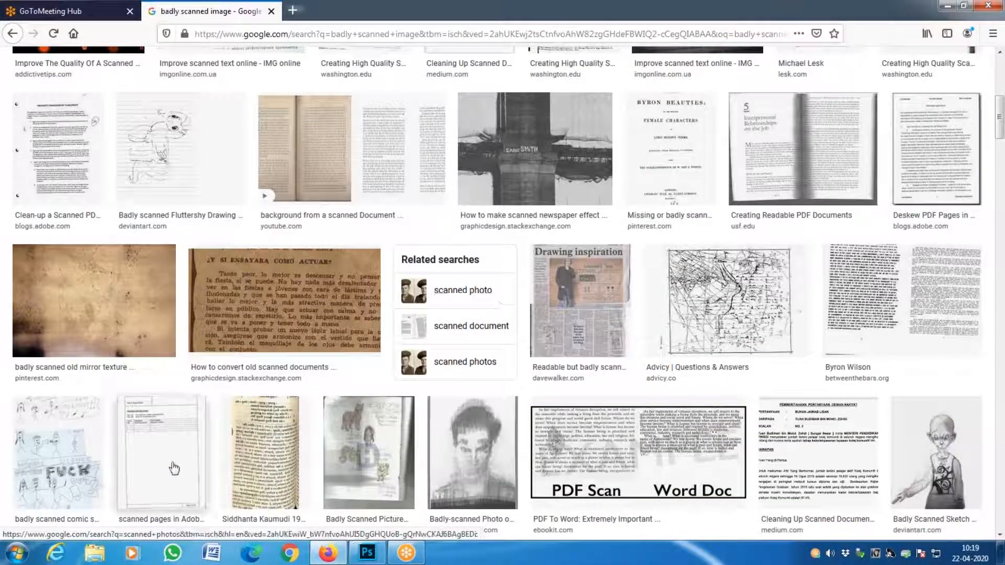
- Open the Siddhanta Kaumudi result's page on dokumen.tips and start saving the scanned page image
{"action": "left_click", "coordinate": [297, 445]}
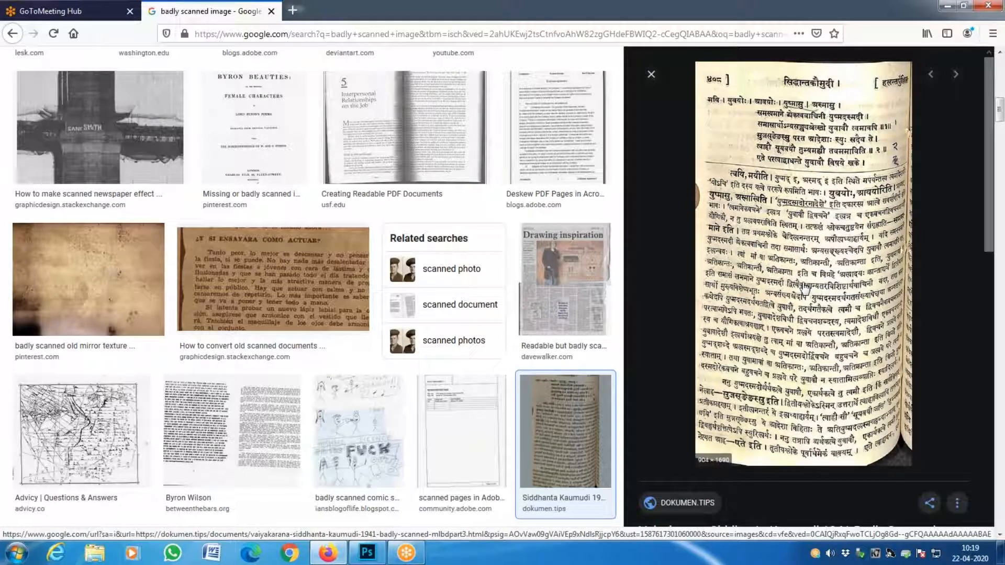
{"action": "left_click", "coordinate": [806, 289]}
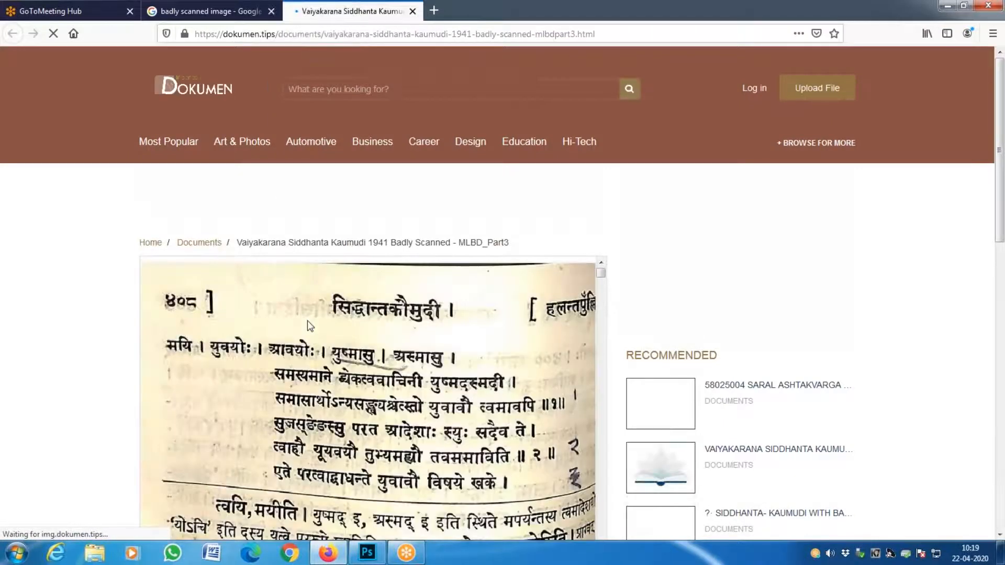
{"action": "scroll", "coordinate": [306, 320], "scroll_direction": "down", "scroll_amount": 3}
{"action": "right_click", "coordinate": [308, 320]}
{"action": "left_click", "coordinate": [358, 374]}
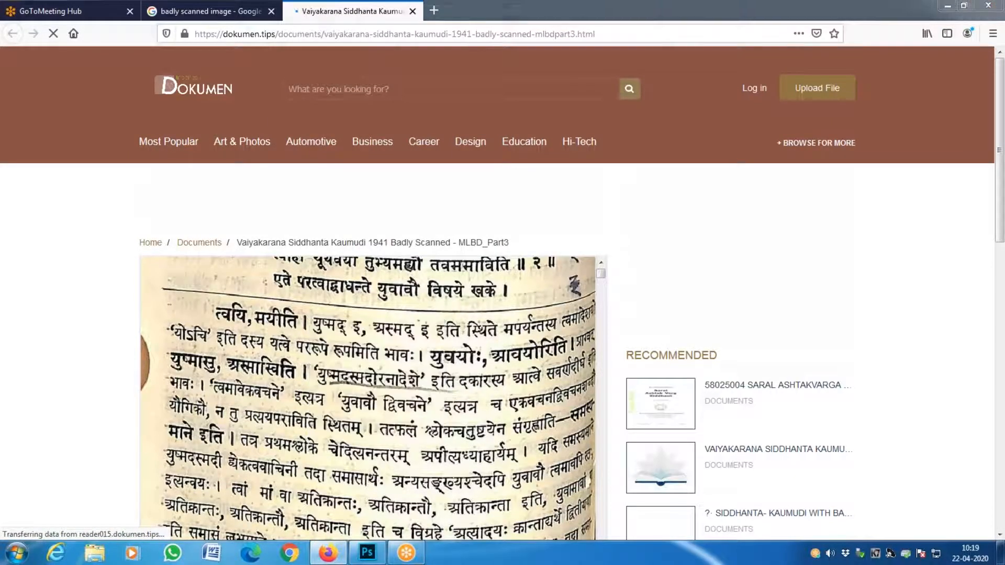
- Set the save location to the COMMONS folder inside FROM D on Downloads (F:)
{"action": "left_click", "coordinate": [56, 66]}
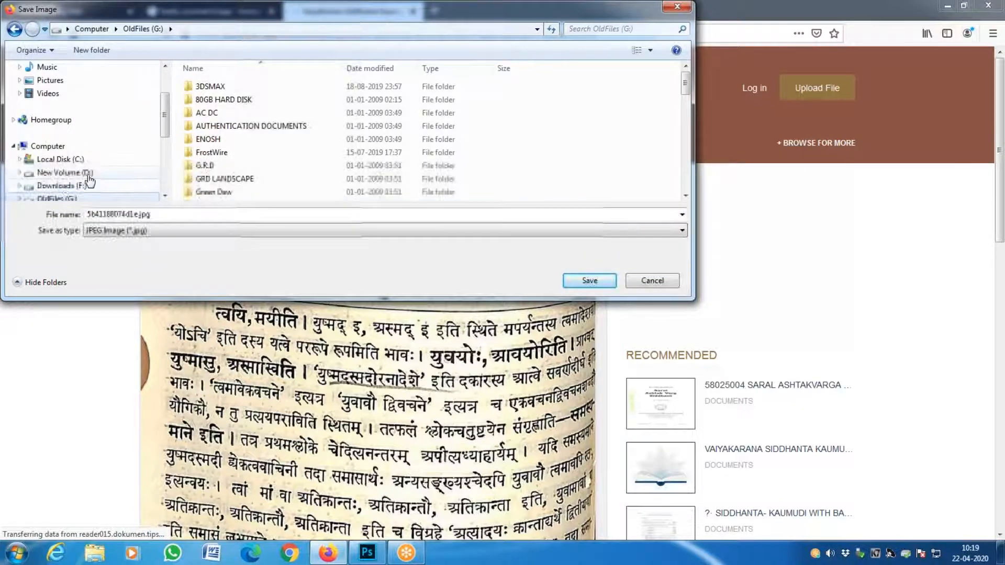
{"action": "left_click", "coordinate": [81, 172]}
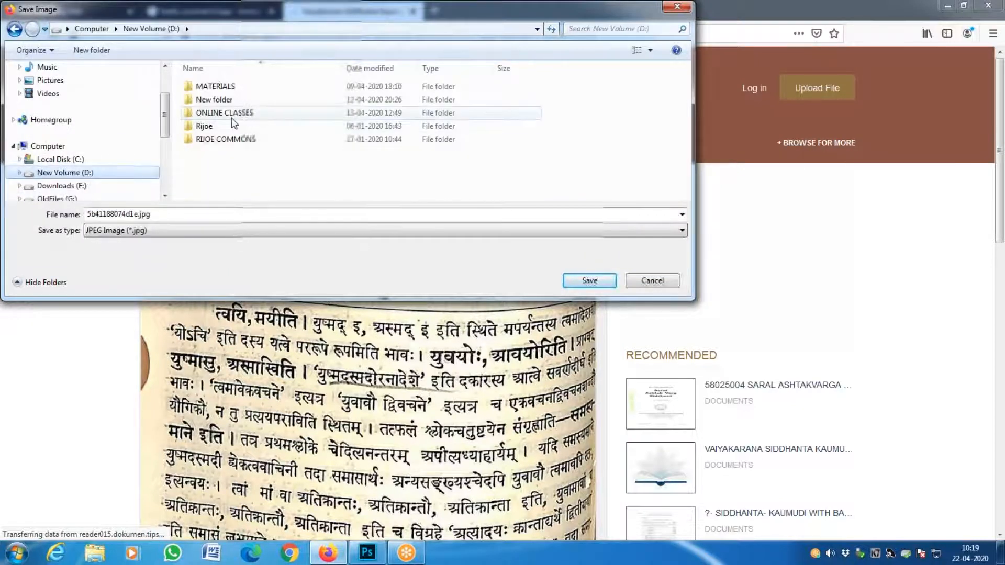
{"action": "left_click", "coordinate": [61, 185]}
{"action": "left_click", "coordinate": [244, 179]}
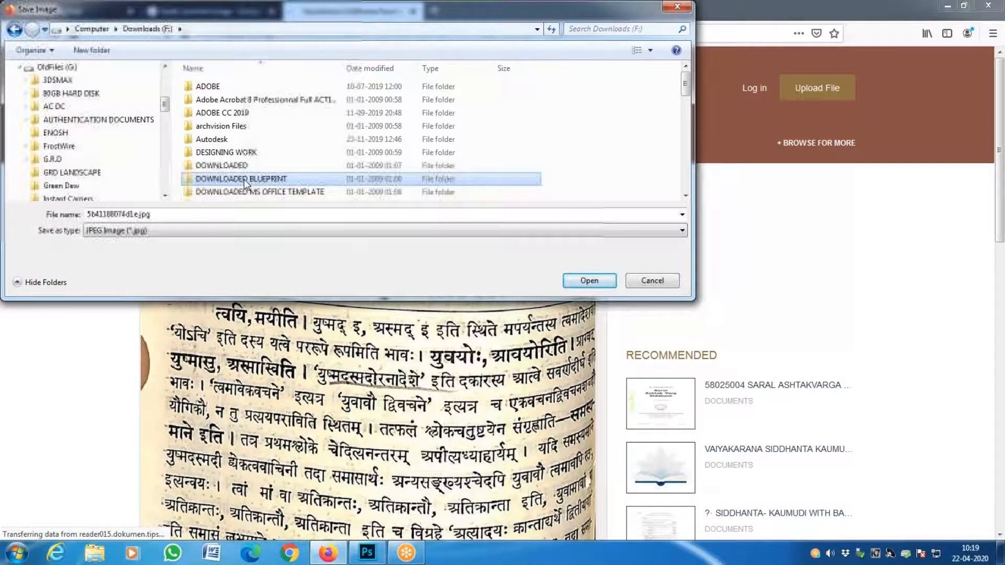
{"action": "key", "text": "o"}
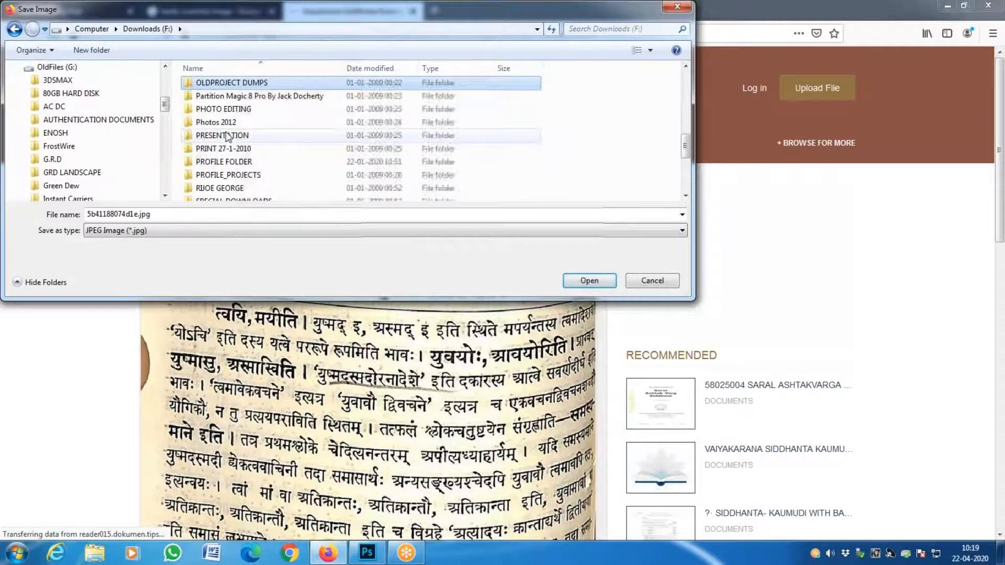
{"action": "key", "text": "f"}
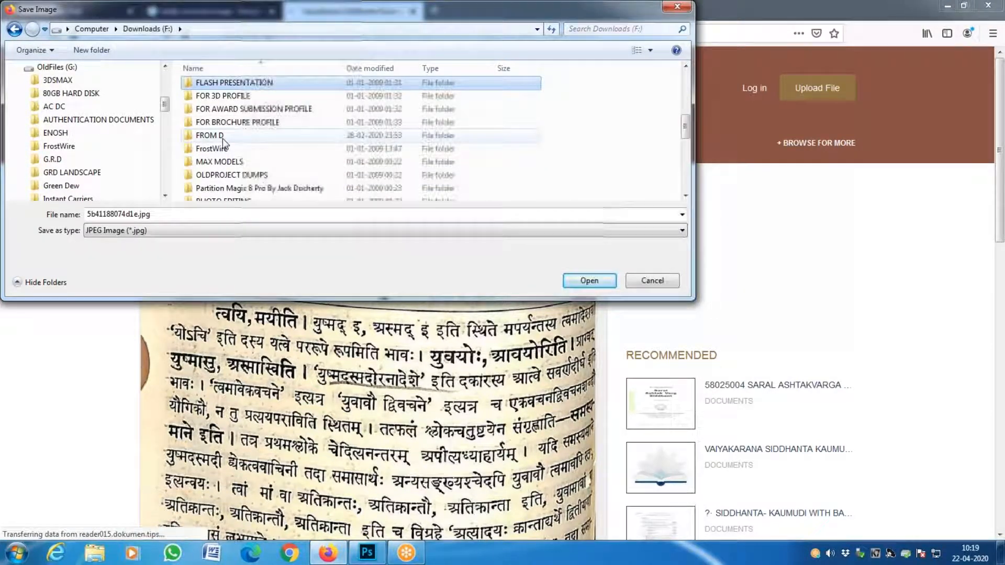
{"action": "double_click", "coordinate": [226, 136]}
{"action": "double_click", "coordinate": [228, 128]}
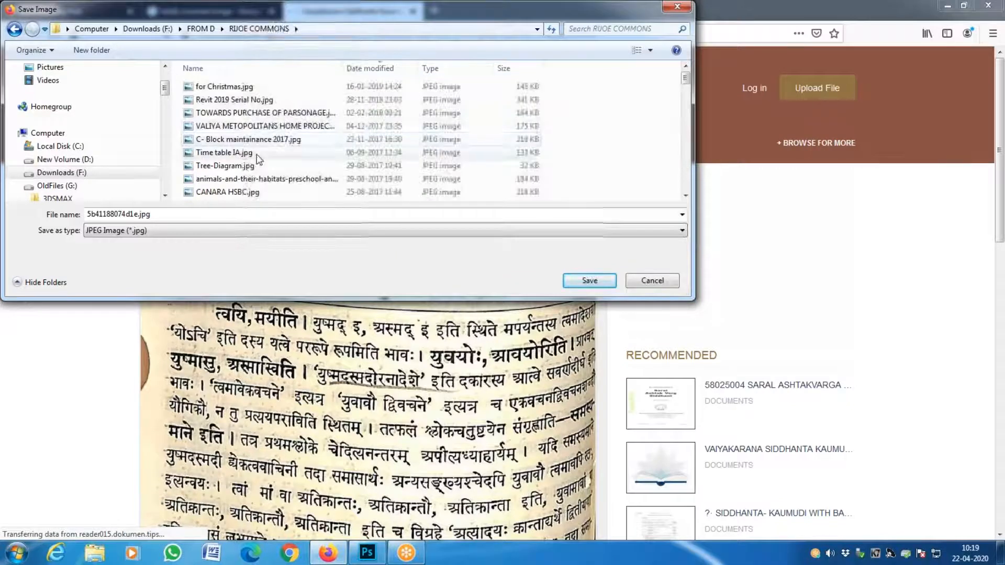
- Find the ONLINE VIDEOS folder inside the COMMONS folder and open its ADOBE PHOTOSHOP subfolder
{"action": "scroll", "coordinate": [314, 157], "scroll_direction": "down", "scroll_amount": 5}
{"action": "scroll", "coordinate": [332, 171], "scroll_direction": "down", "scroll_amount": 2}
{"action": "scroll", "coordinate": [332, 170], "scroll_direction": "up", "scroll_amount": 3}
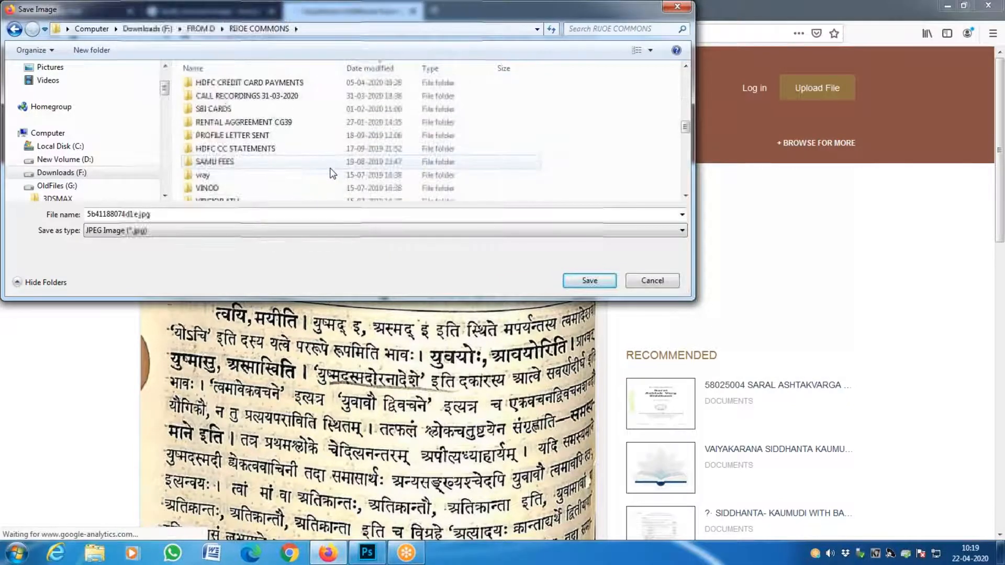
{"action": "left_click", "coordinate": [253, 85]}
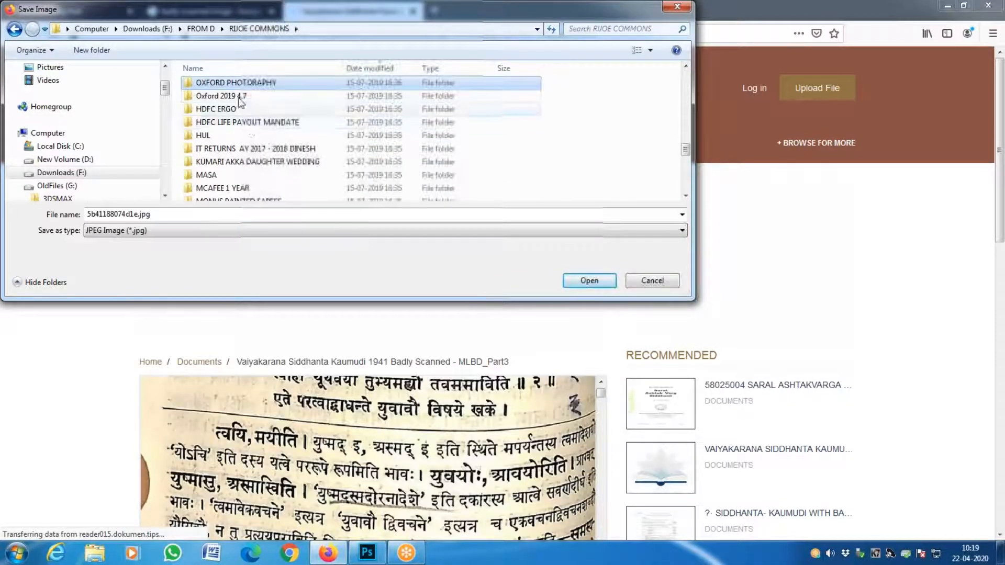
{"action": "scroll", "coordinate": [259, 120], "scroll_direction": "down", "scroll_amount": 4}
{"action": "scroll", "coordinate": [269, 131], "scroll_direction": "up", "scroll_amount": 3}
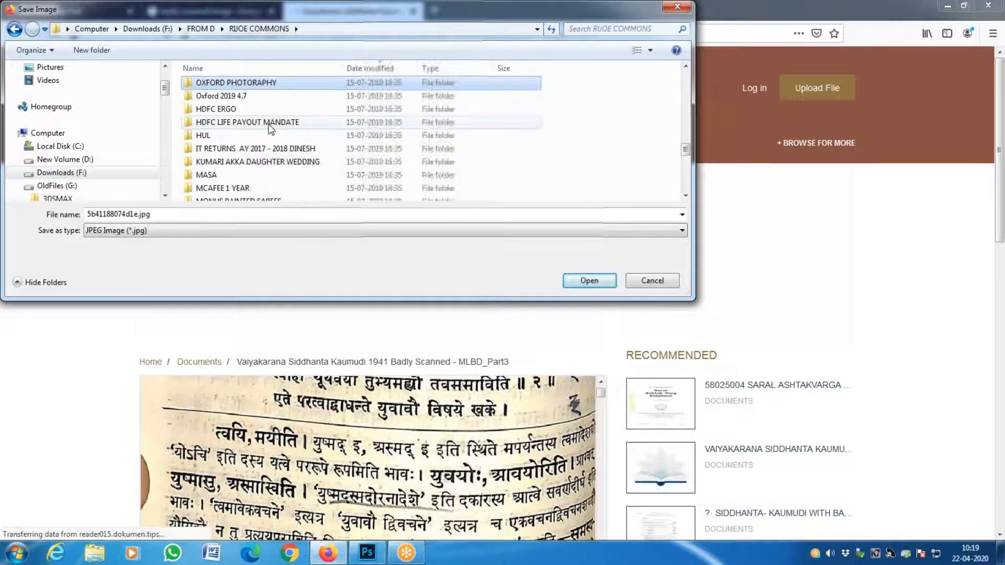
{"action": "scroll", "coordinate": [259, 126], "scroll_direction": "up", "scroll_amount": 6}
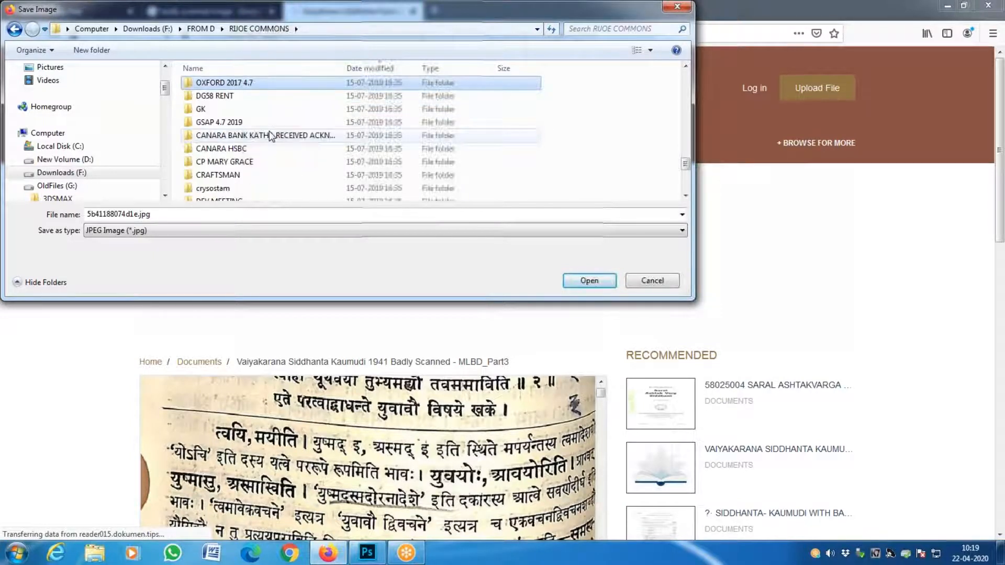
{"action": "double_click", "coordinate": [263, 83]}
{"action": "double_click", "coordinate": [231, 85]}
- Create a new folder named CLASS 13 in the ADOBE PHOTOSHOP folder
{"action": "right_click", "coordinate": [239, 139]}
{"action": "mouse_move", "coordinate": [310, 291]}
{"action": "left_click", "coordinate": [437, 290]}
{"action": "type", "text": "CLASS 13"}
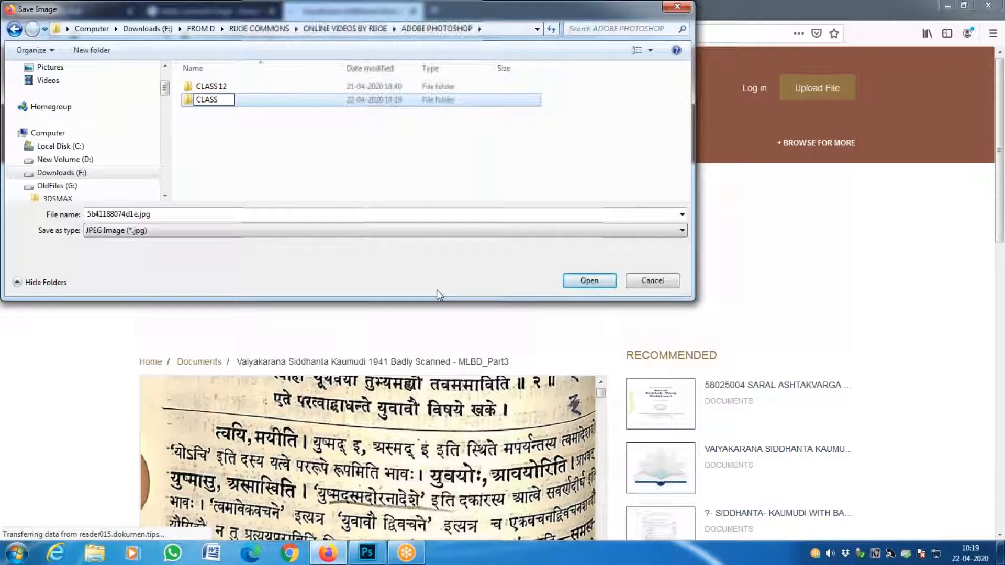
{"action": "key", "text": "Return"}
- Save the scanned page as the JPEG image 5b41188074d1e.jpg in the CLASS 13 folder and switch to Photoshop
{"action": "key", "text": "Return"}
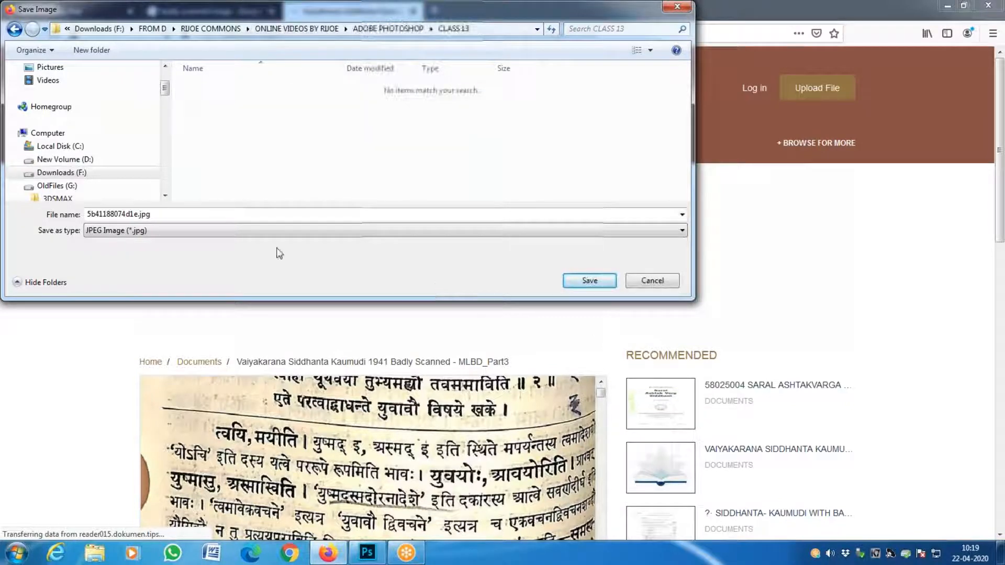
{"action": "left_click", "coordinate": [581, 280]}
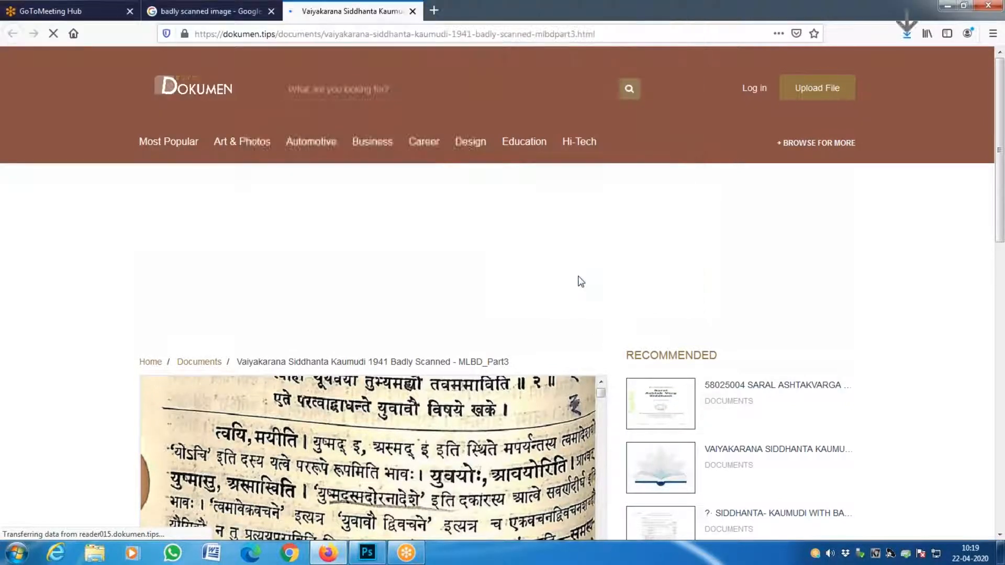
{"action": "left_click", "coordinate": [369, 550]}
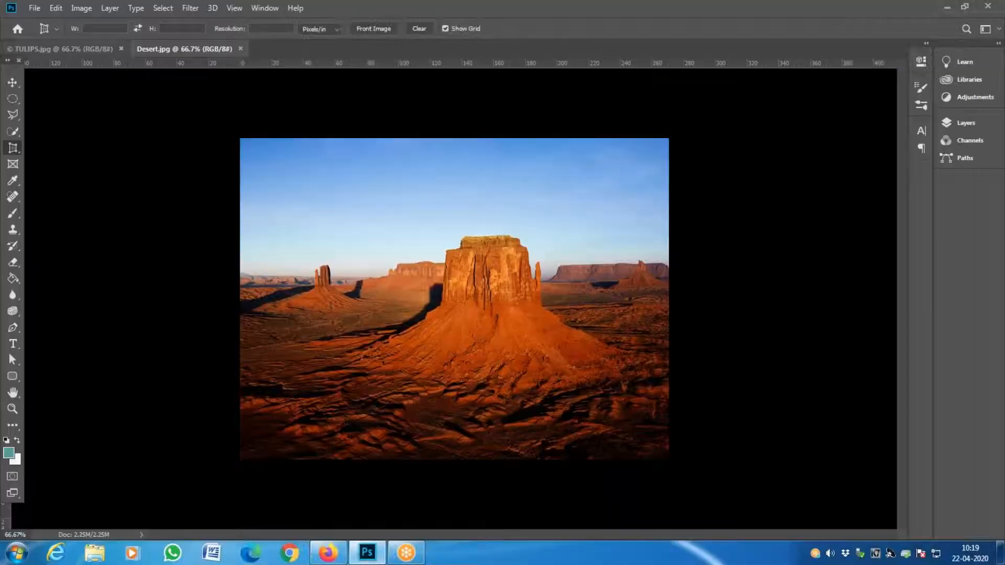
- Start opening a file and browse to the COMMONS folder inside FROM D on Downloads (F:)
{"action": "left_click", "coordinate": [31, 10]}
{"action": "left_click", "coordinate": [36, 36]}
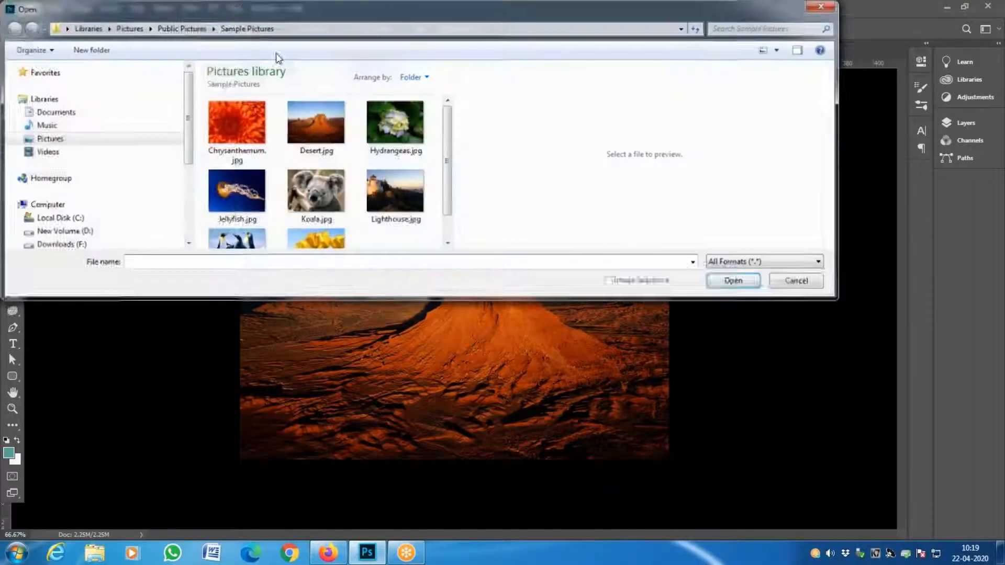
{"action": "left_click", "coordinate": [80, 246]}
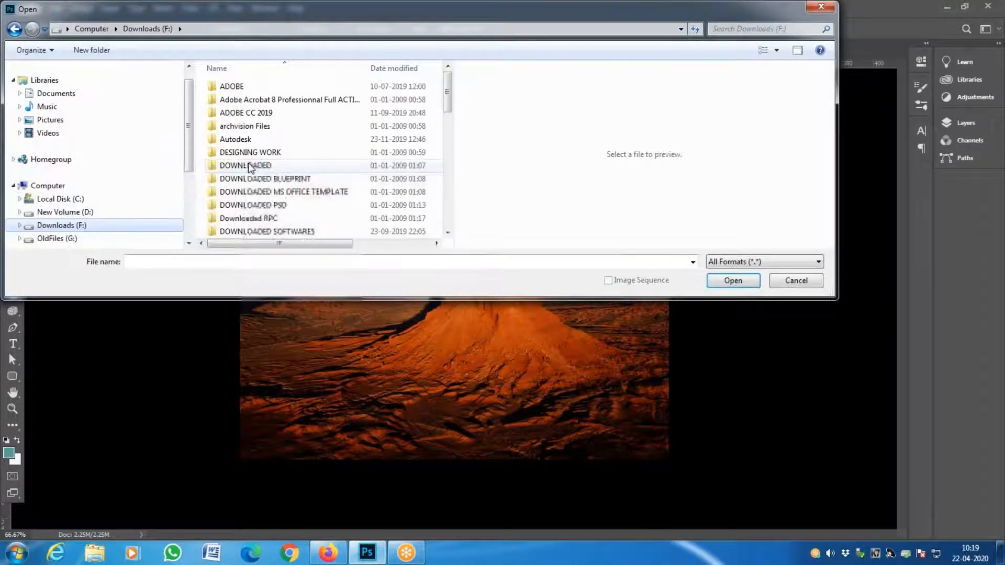
{"action": "scroll", "coordinate": [256, 167], "scroll_direction": "down", "scroll_amount": 5}
{"action": "double_click", "coordinate": [233, 135]}
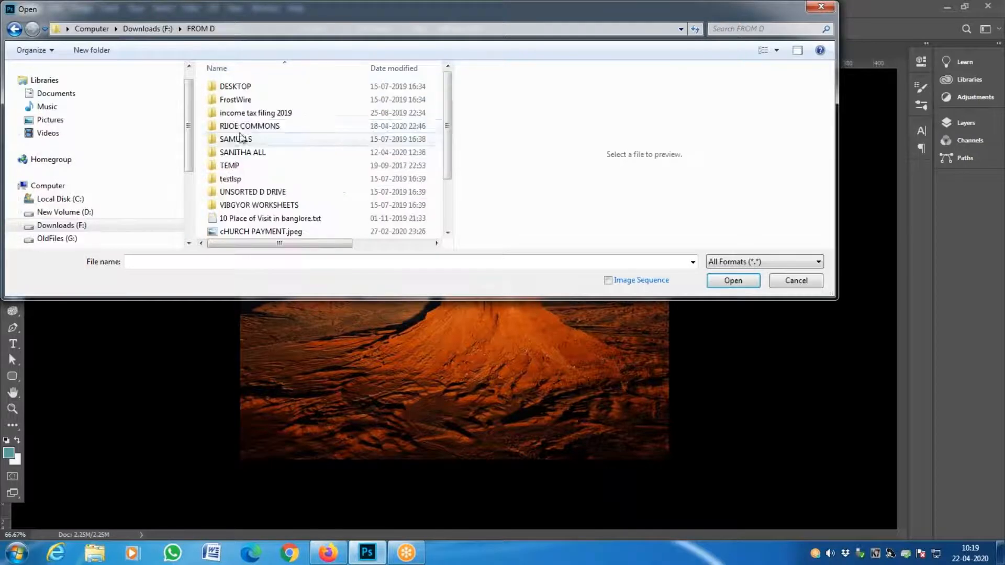
{"action": "double_click", "coordinate": [242, 126]}
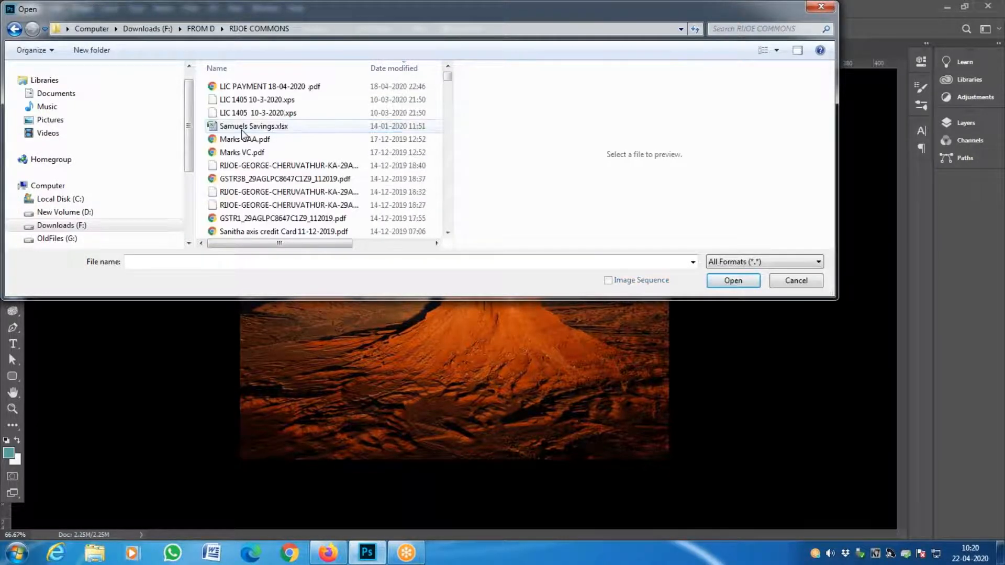
- Find the ONLINE VIDEOS folder and open 5b41188074d1e.jpg from its ADOBE PHOTOSHOP > CLASS 13 subfolder
{"action": "scroll", "coordinate": [242, 136], "scroll_direction": "down", "scroll_amount": 5}
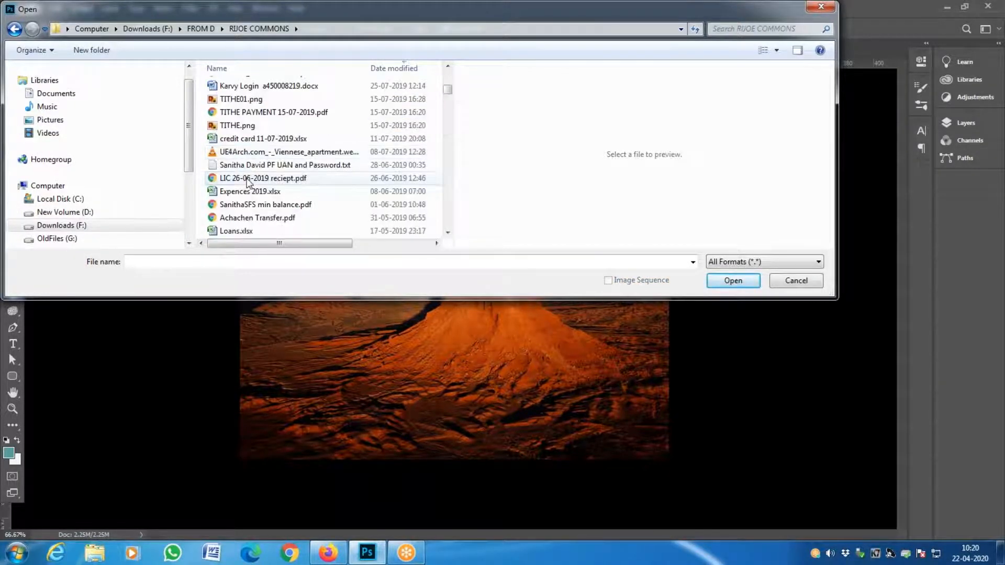
{"action": "left_click", "coordinate": [248, 179]}
{"action": "scroll", "coordinate": [248, 180], "scroll_direction": "up", "scroll_amount": 10}
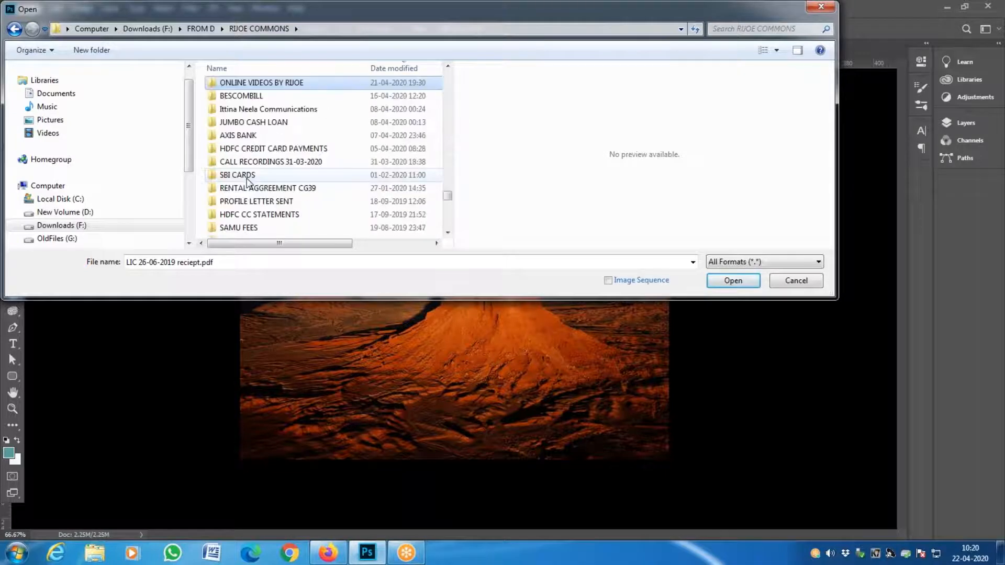
{"action": "double_click", "coordinate": [256, 88]}
{"action": "double_click", "coordinate": [255, 90]}
{"action": "double_click", "coordinate": [247, 99]}
{"action": "left_click", "coordinate": [245, 98]}
{"action": "double_click", "coordinate": [245, 96]}
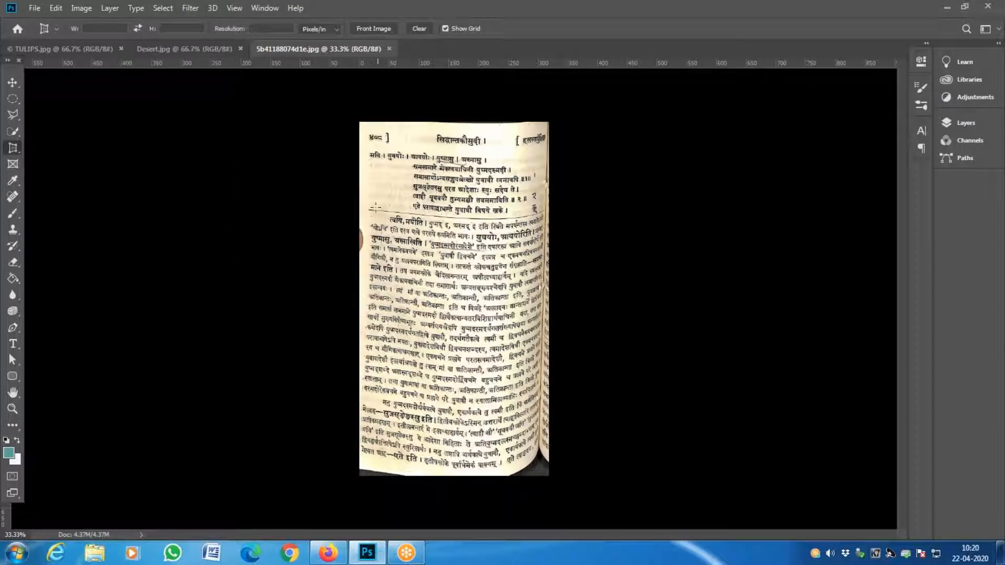
- Perspective-crop the scanned book page, fitting the frame's corners and bottom edge to the page outline
{"action": "left_click_drag", "start_coordinate": [366, 130], "coordinate": [537, 466]}
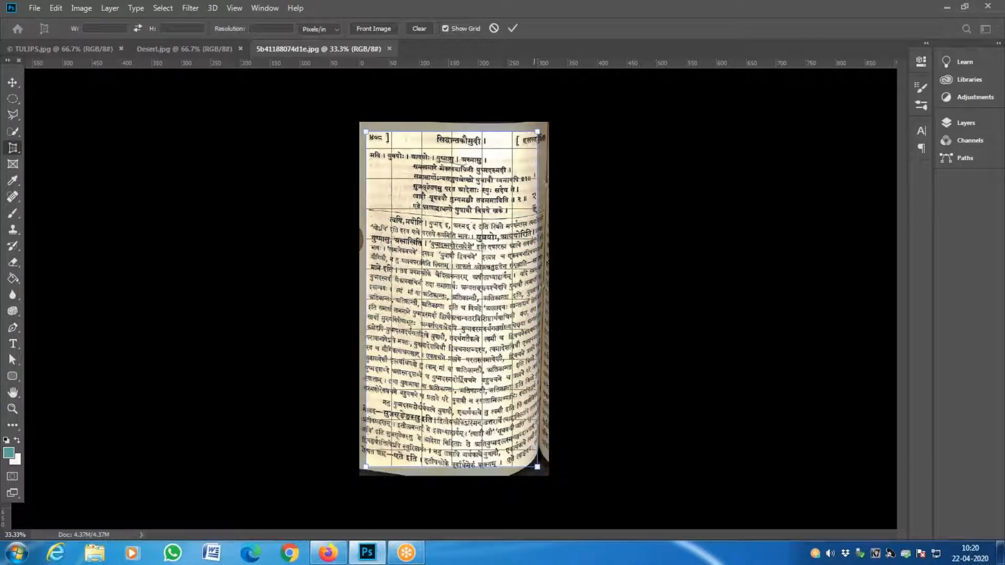
{"action": "left_click_drag", "start_coordinate": [539, 135], "coordinate": [547, 137]}
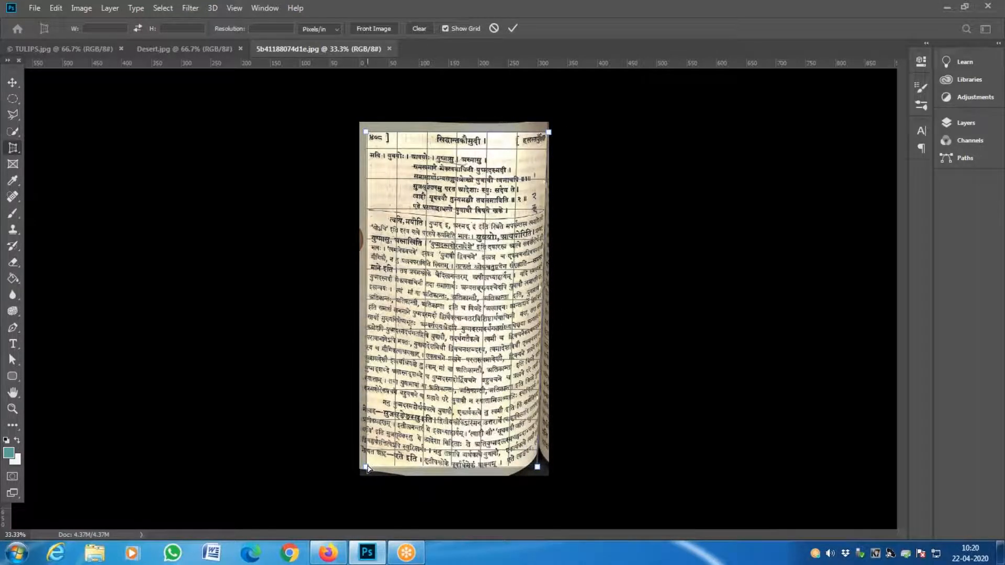
{"action": "left_click_drag", "start_coordinate": [365, 468], "coordinate": [361, 461]}
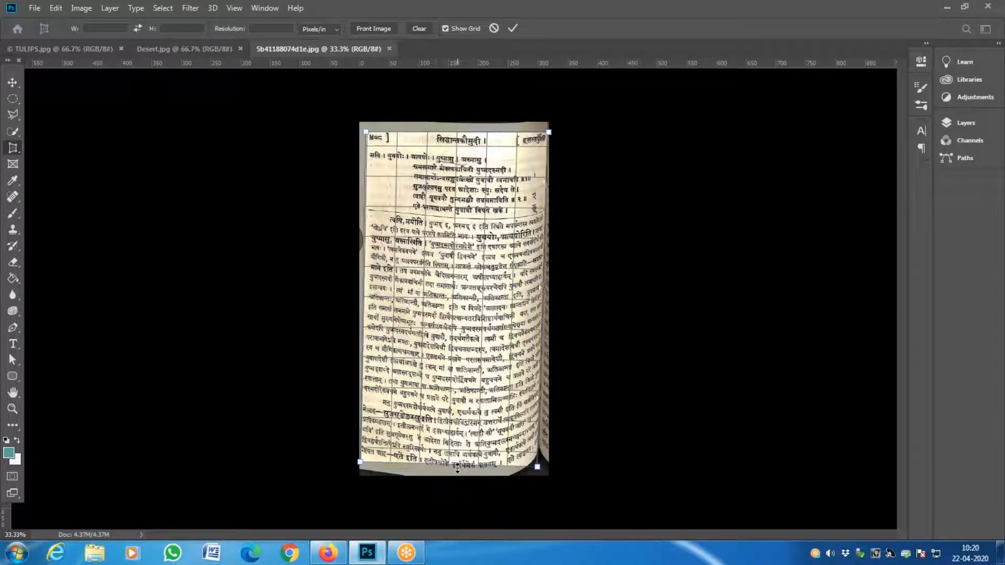
{"action": "left_click_drag", "start_coordinate": [457, 467], "coordinate": [458, 476]}
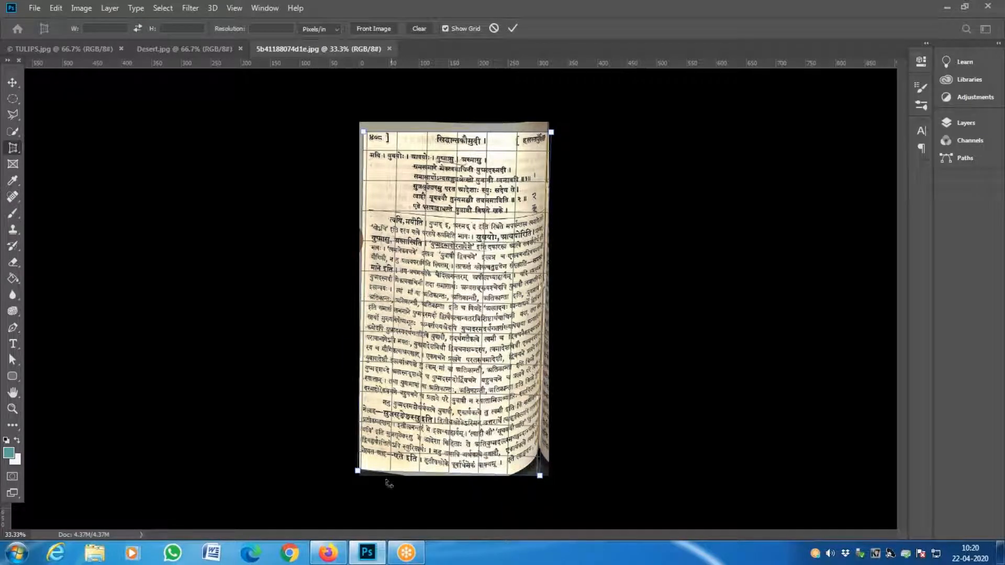
{"action": "left_click_drag", "start_coordinate": [356, 473], "coordinate": [358, 474]}
{"action": "left_click_drag", "start_coordinate": [364, 130], "coordinate": [366, 130]}
{"action": "left_click_drag", "start_coordinate": [552, 134], "coordinate": [550, 131]}
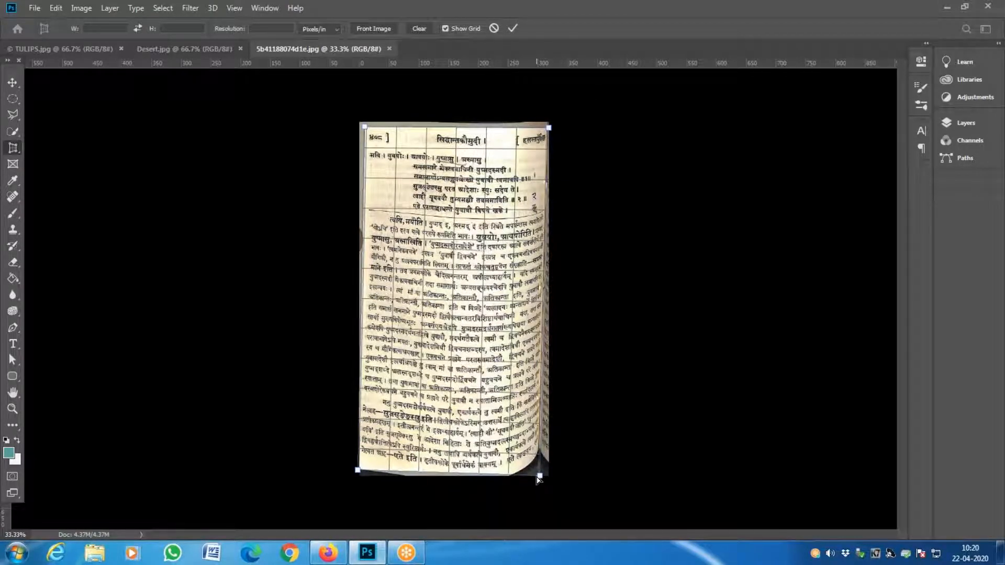
{"action": "key", "text": "Return"}
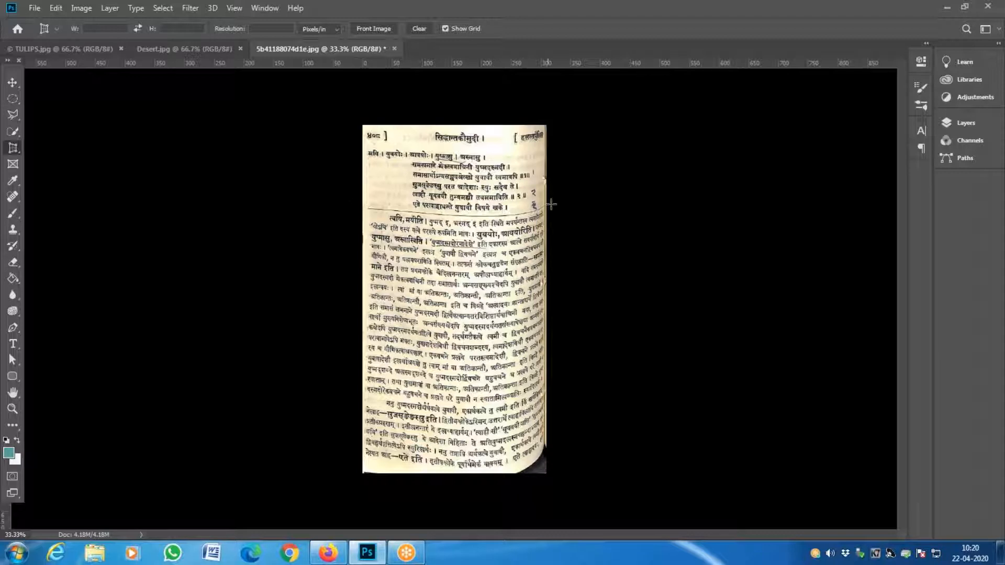
- Switch from the Perspective Crop Tool to the regular Crop Tool
{"action": "key", "text": "z"}
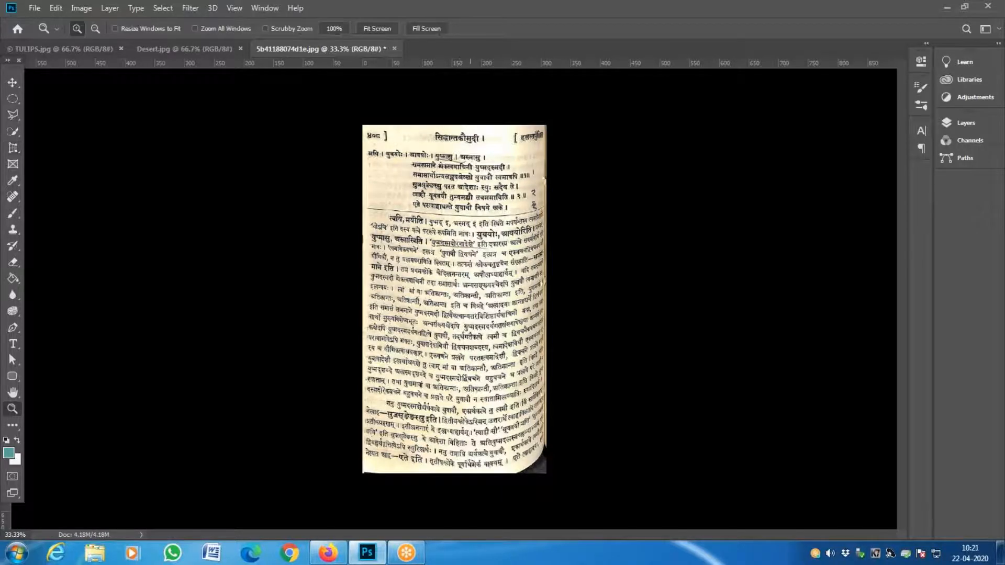
{"action": "left_click", "coordinate": [464, 392]}
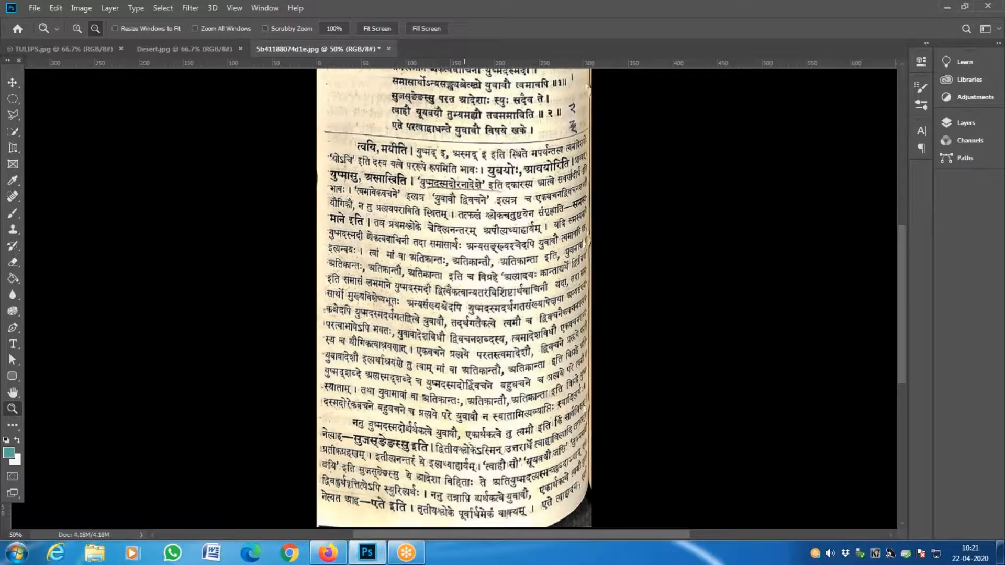
{"action": "left_click", "coordinate": [464, 392], "text": "alt"}
{"action": "left_click", "coordinate": [464, 392]}
{"action": "left_click", "coordinate": [464, 392], "text": "alt"}
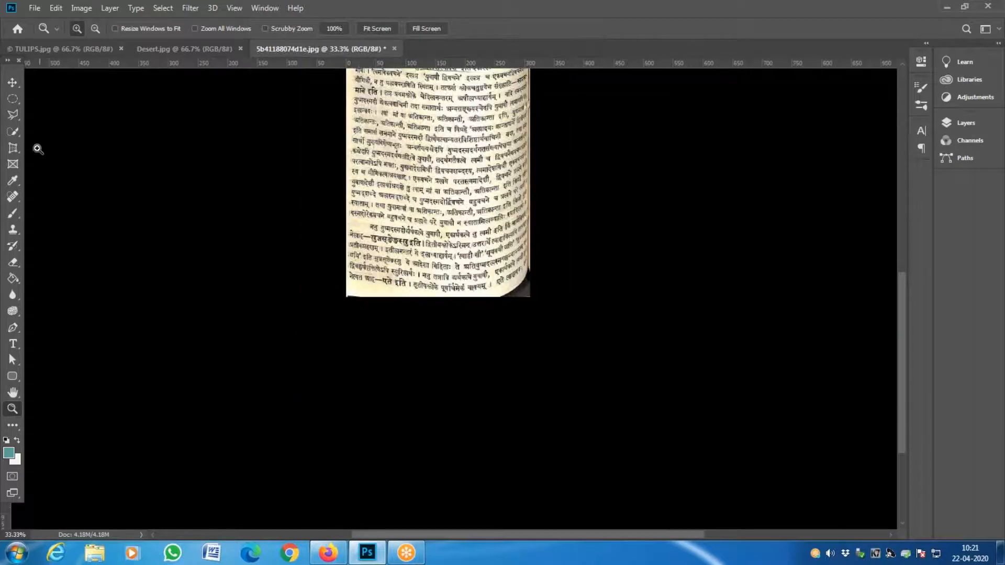
{"action": "left_click", "coordinate": [14, 166]}
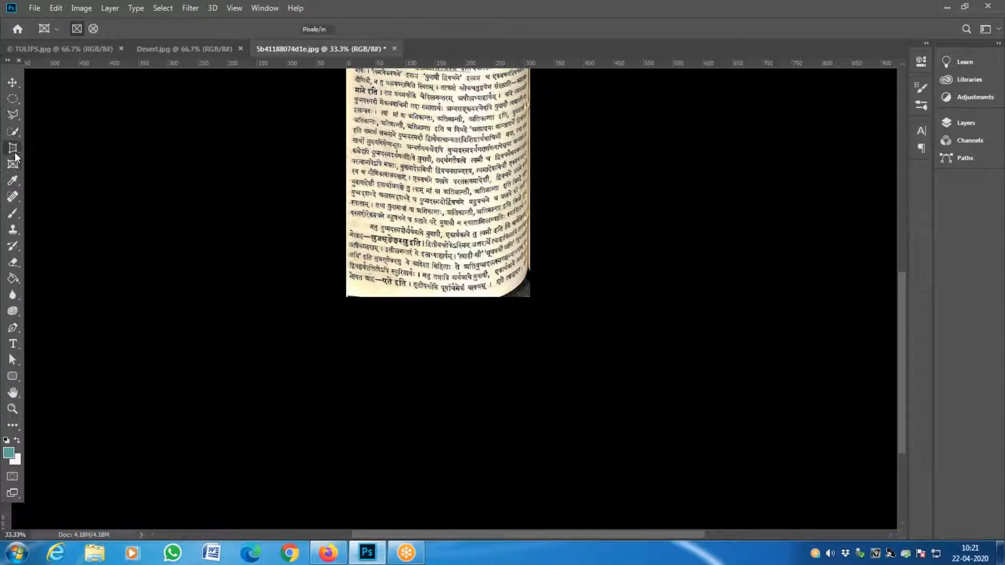
{"action": "left_click", "coordinate": [17, 151]}
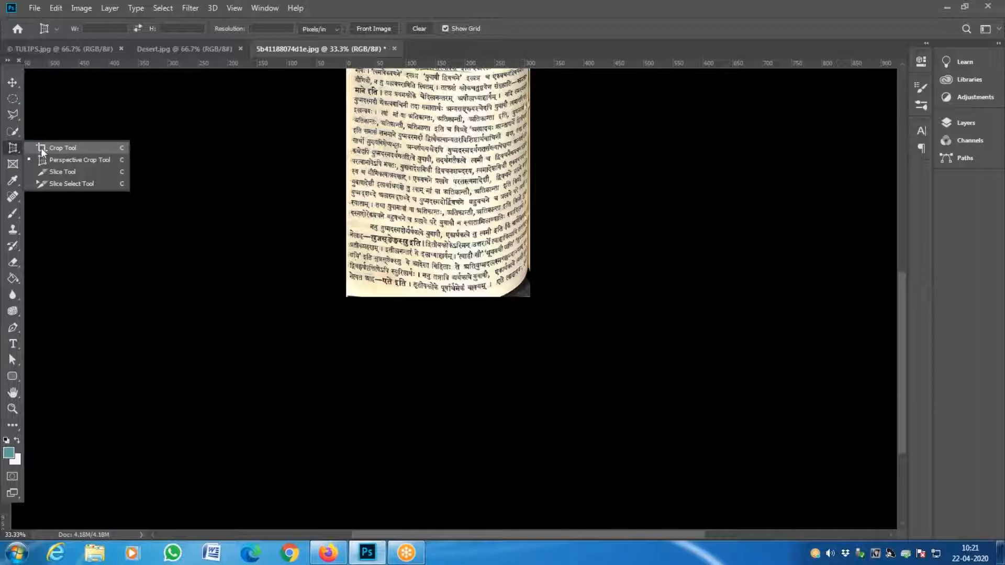
{"action": "left_click", "coordinate": [41, 148]}
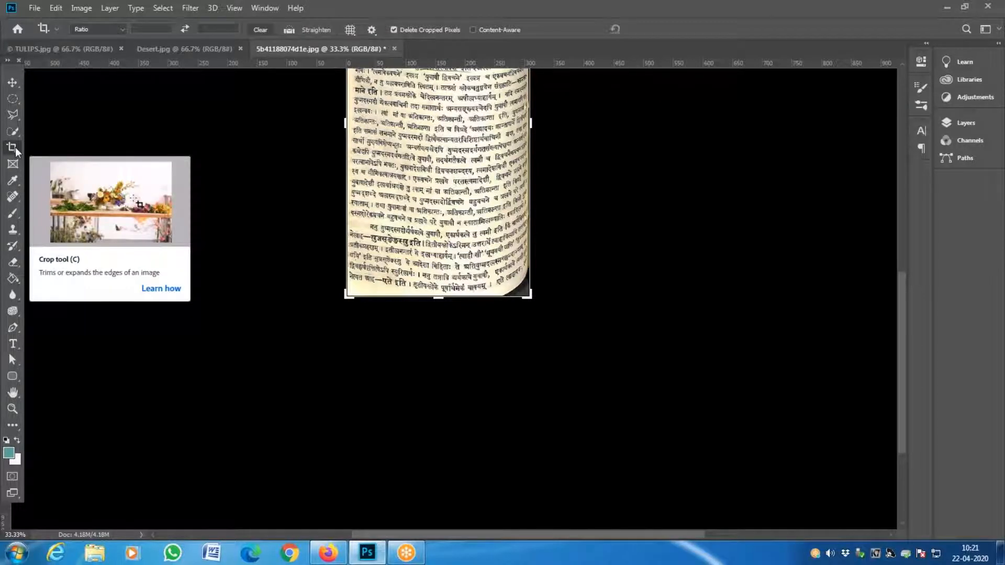
{"action": "left_click", "coordinate": [33, 8]}
{"action": "left_click", "coordinate": [49, 34]}
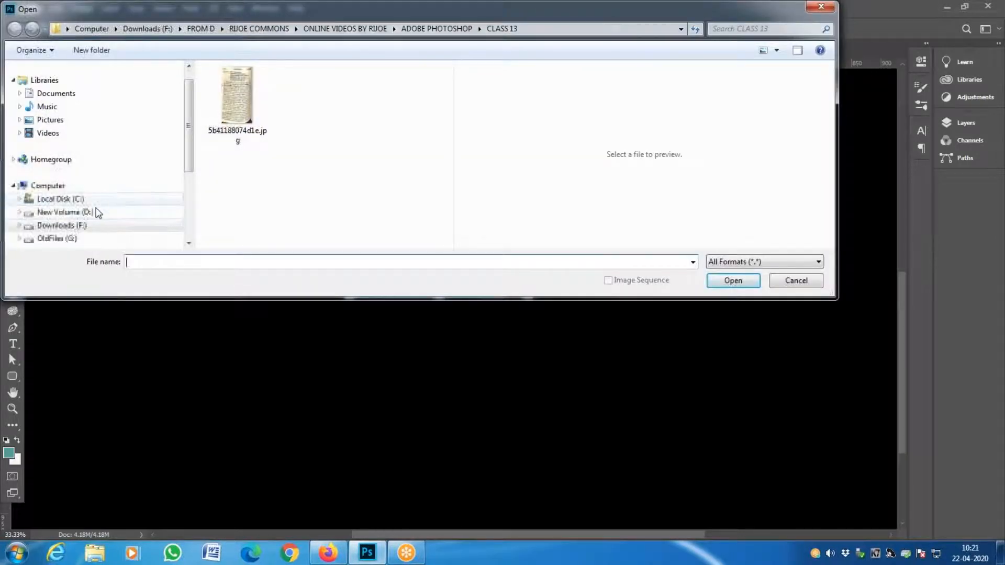
{"action": "left_click", "coordinate": [81, 230]}
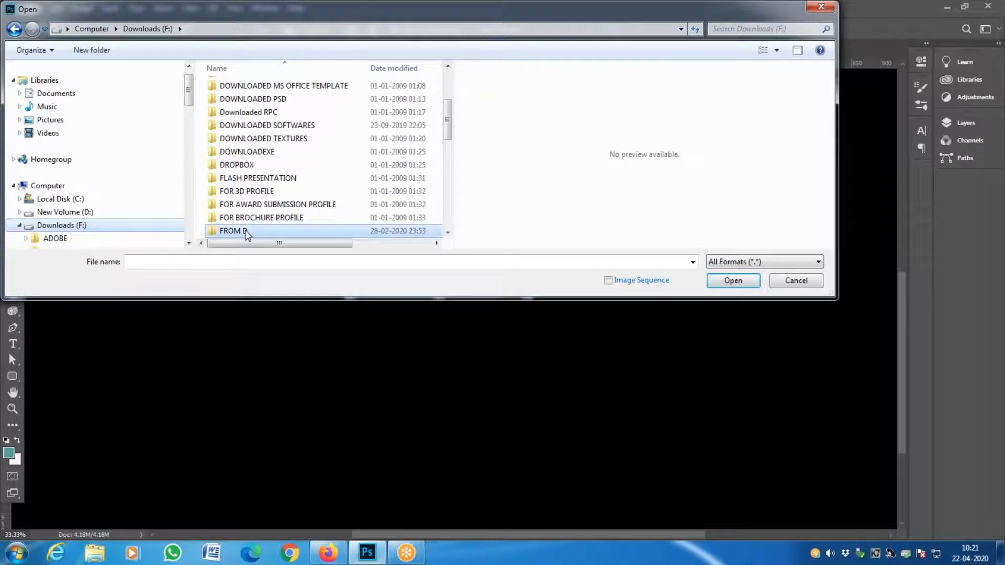
{"action": "double_click", "coordinate": [245, 231]}
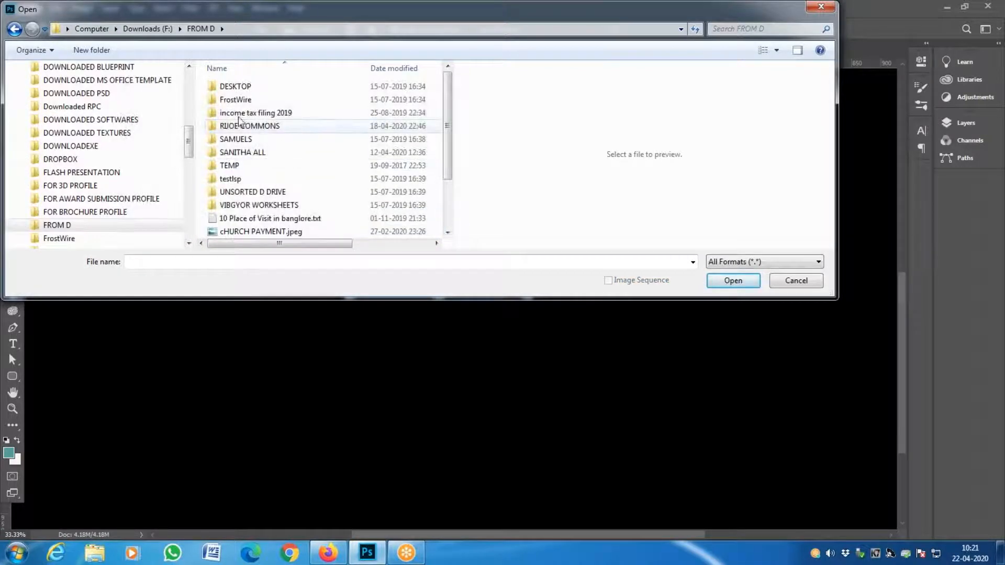
{"action": "left_click", "coordinate": [15, 28]}
{"action": "left_click", "coordinate": [15, 29]}
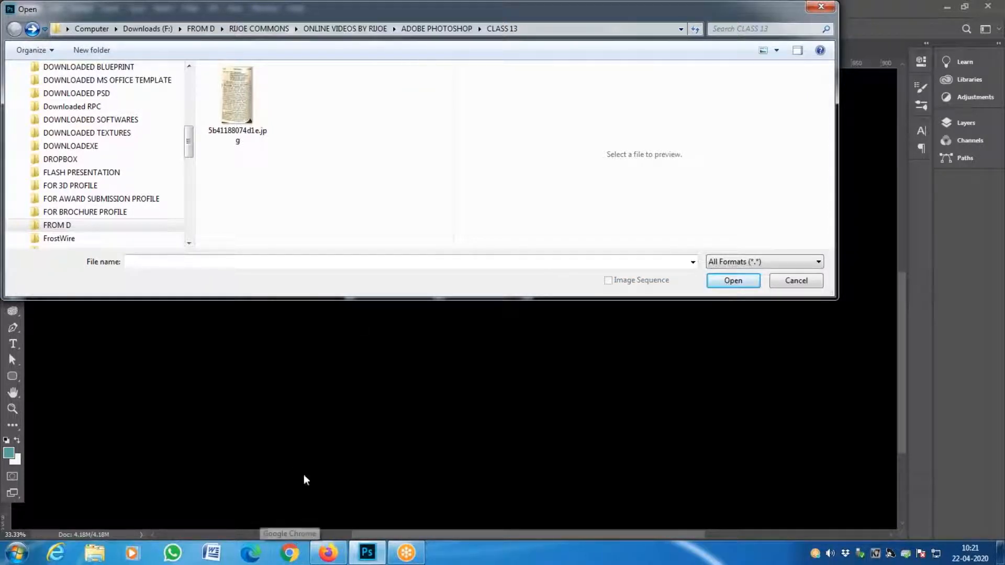
{"action": "left_click", "coordinate": [438, 29]}
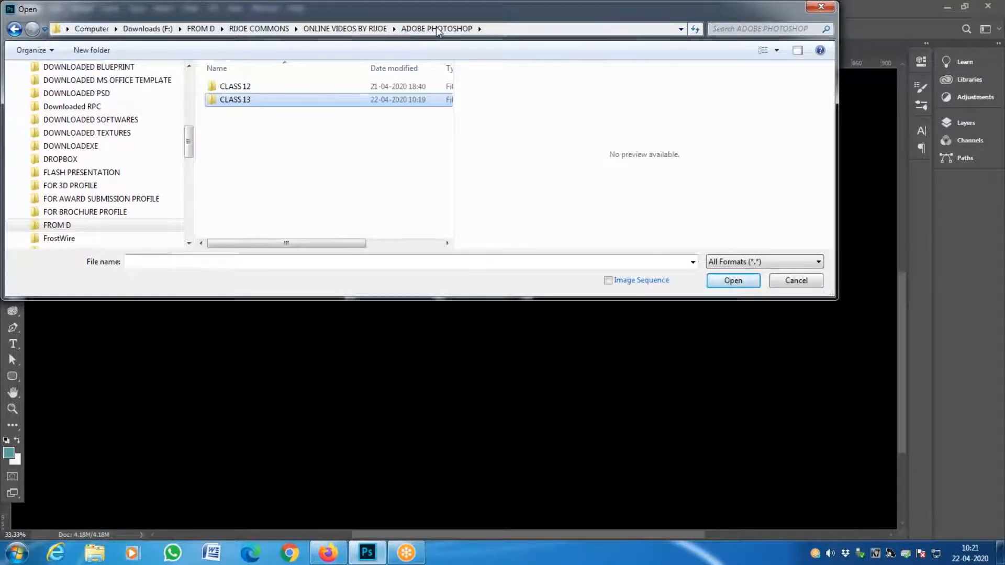
{"action": "double_click", "coordinate": [252, 87]}
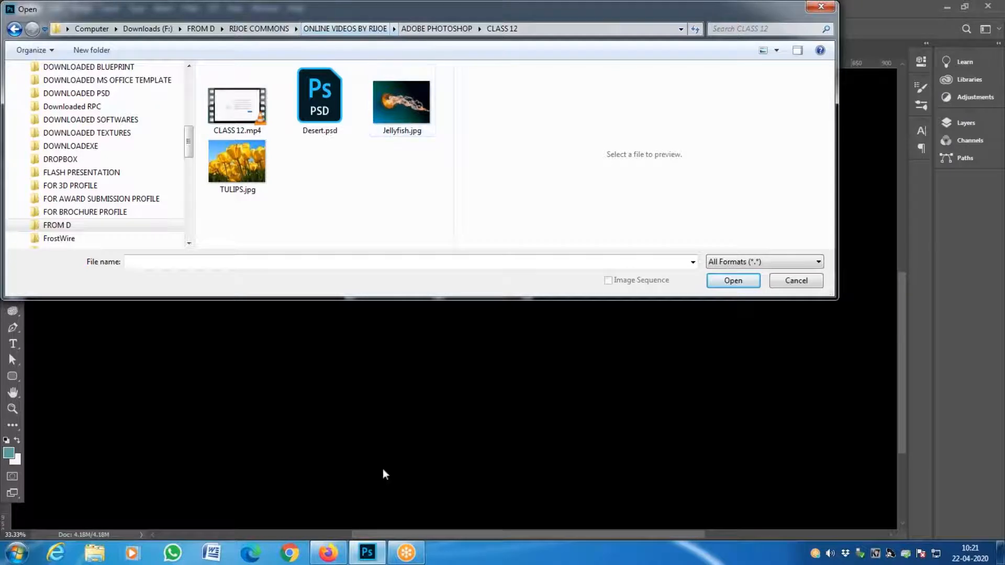
{"action": "key", "text": "Escape"}
{"action": "left_click", "coordinate": [35, 8]}
{"action": "left_click", "coordinate": [49, 30]}
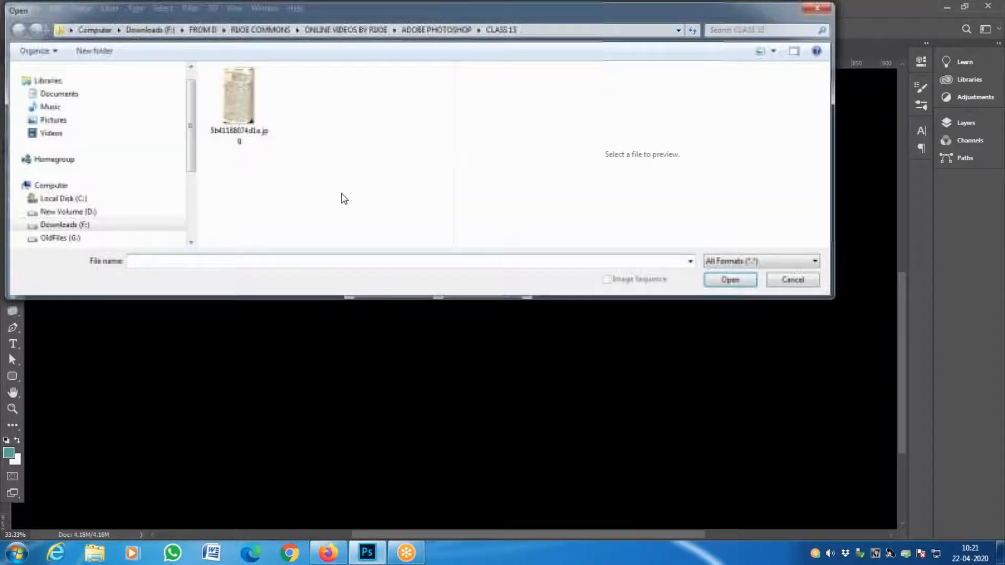
{"action": "key", "text": "Escape"}
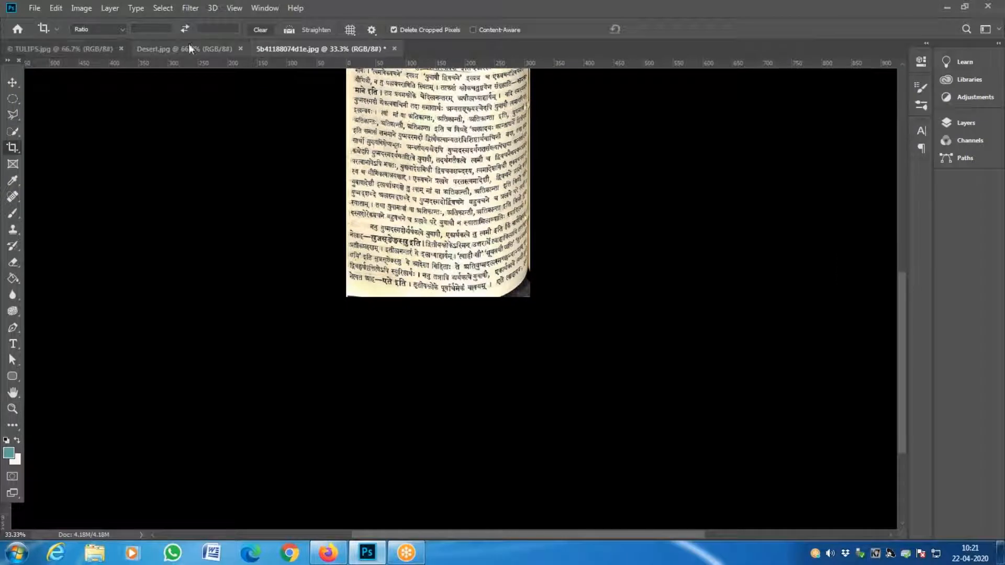
- Open the recently used image option03_View08.jpg from the OPTION 03 project's OPTION A folder
{"action": "left_click", "coordinate": [32, 7]}
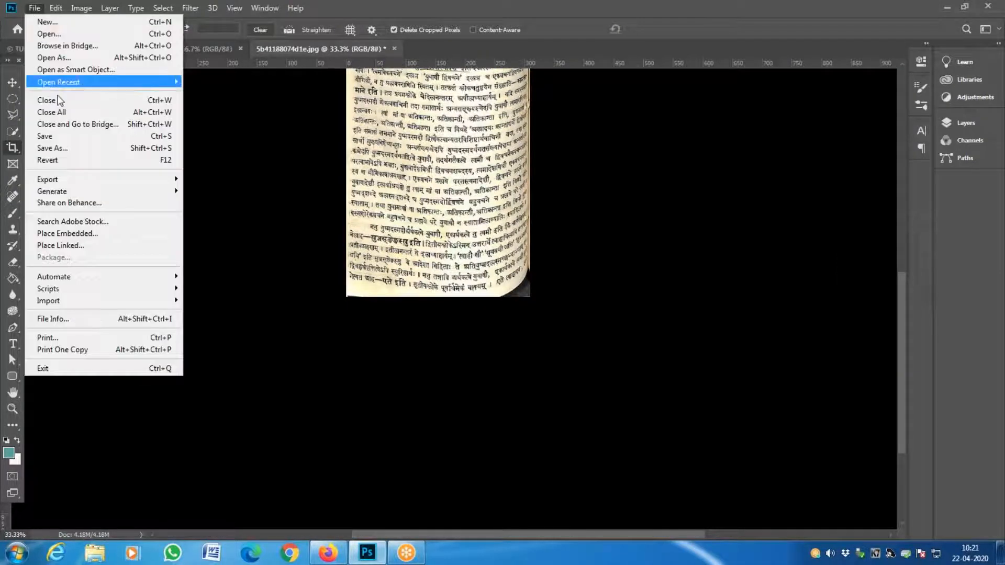
{"action": "mouse_move", "coordinate": [68, 88]}
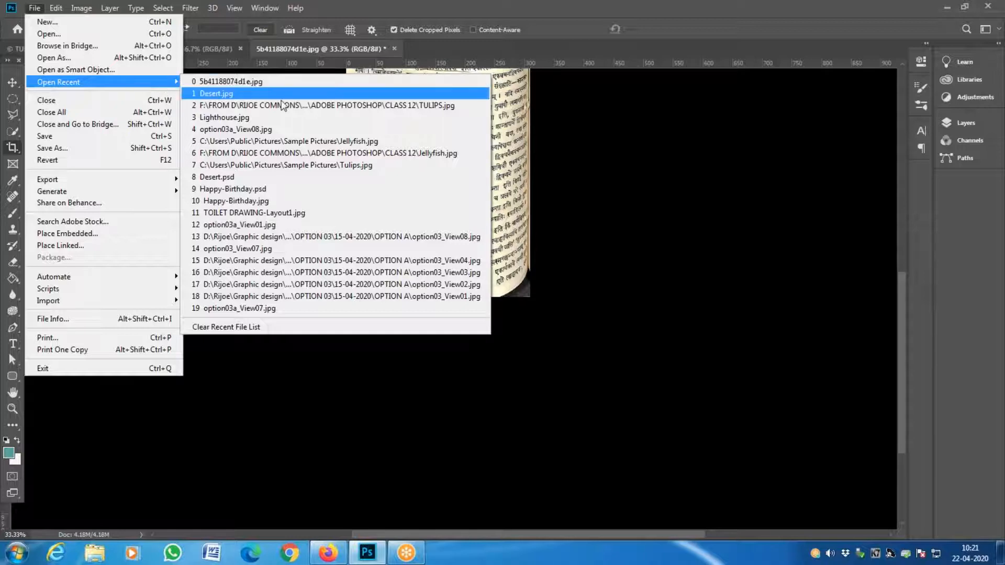
{"action": "left_click", "coordinate": [392, 237]}
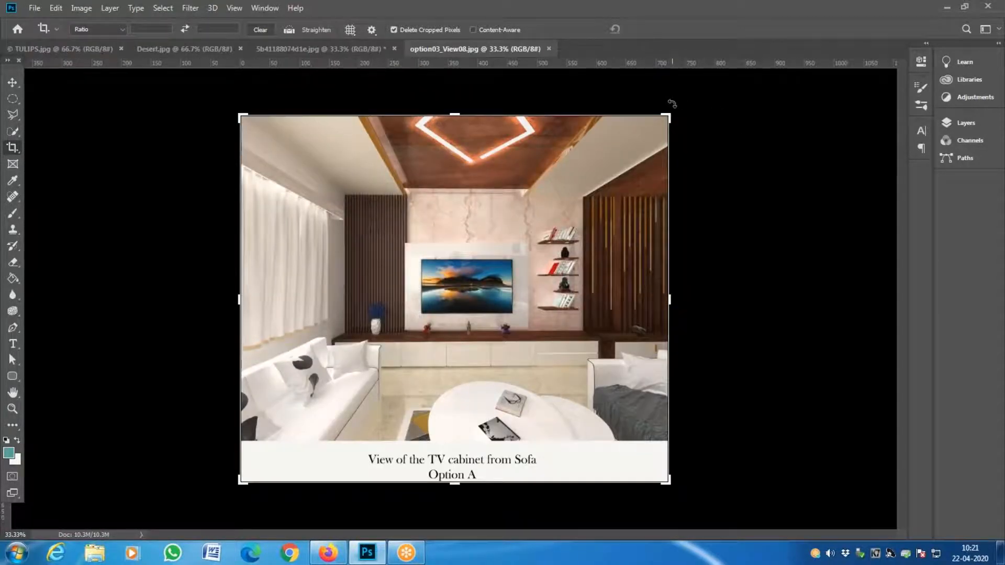
- Tilt the living-room image slightly clockwise within the crop frame, widen the frame past both side edges, and apply the crop
{"action": "left_click_drag", "start_coordinate": [672, 104], "coordinate": [696, 122]}
{"action": "left_click_drag", "start_coordinate": [454, 456], "coordinate": [450, 478]}
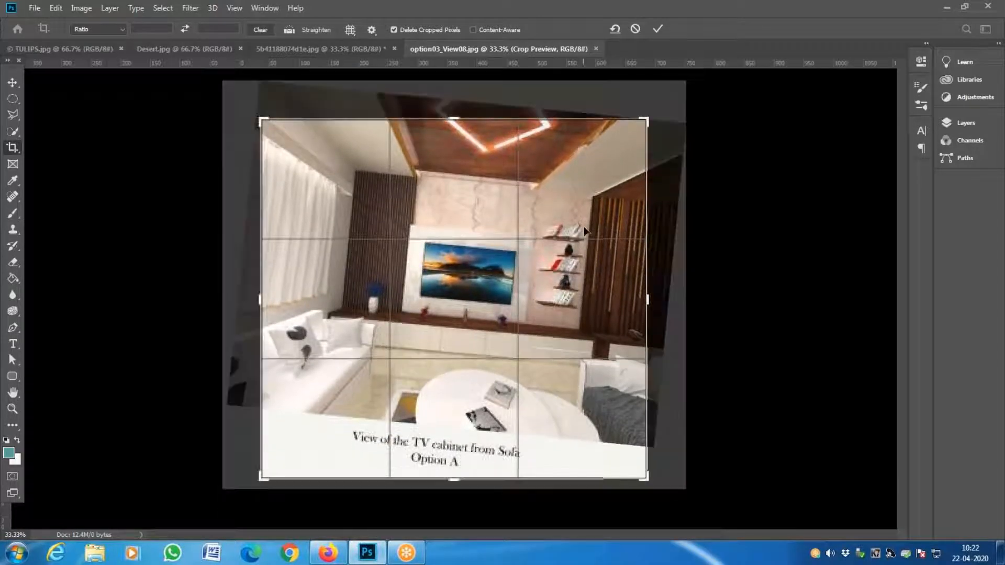
{"action": "left_click_drag", "start_coordinate": [649, 300], "coordinate": [665, 304]}
{"action": "left_click_drag", "start_coordinate": [244, 301], "coordinate": [224, 301]}
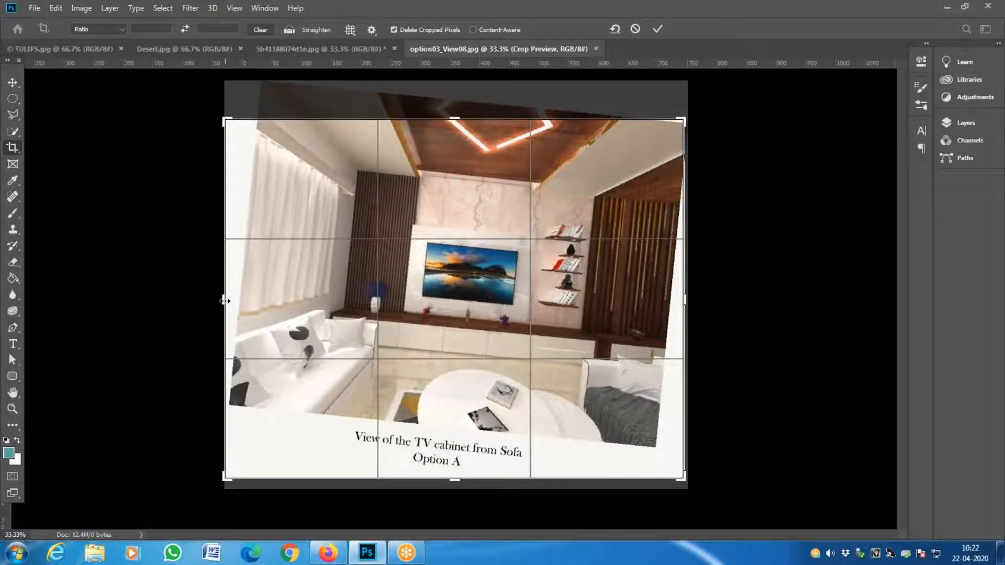
{"action": "key", "text": "Return"}
- Start saving a copy of the tilted room image and browse to the ADOBE PHOTOSHOP lessons' CLASS 13 folder on the Downloads (F:) drive
{"action": "key", "text": "alt+f"}
{"action": "key", "text": "a"}
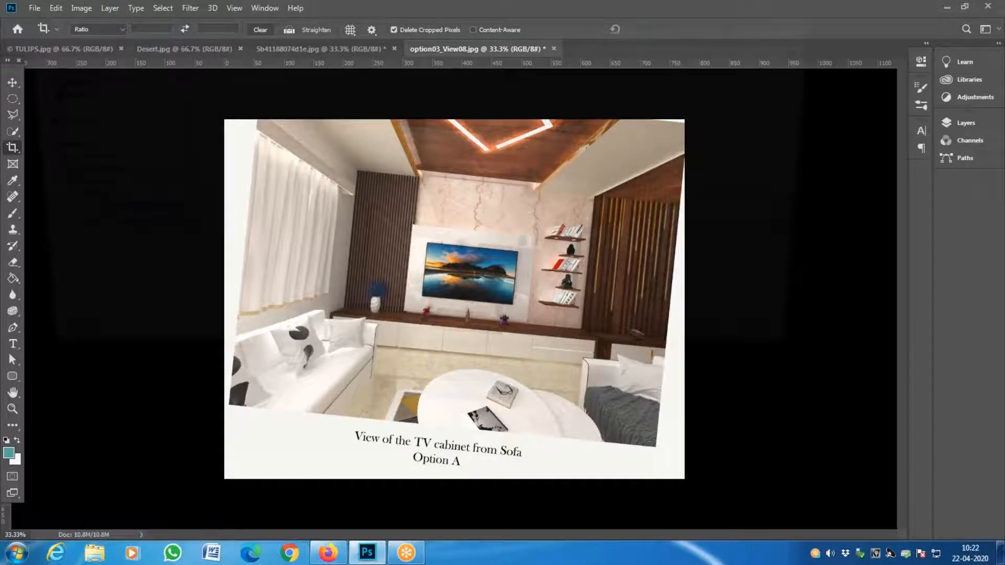
{"action": "left_click", "coordinate": [72, 187]}
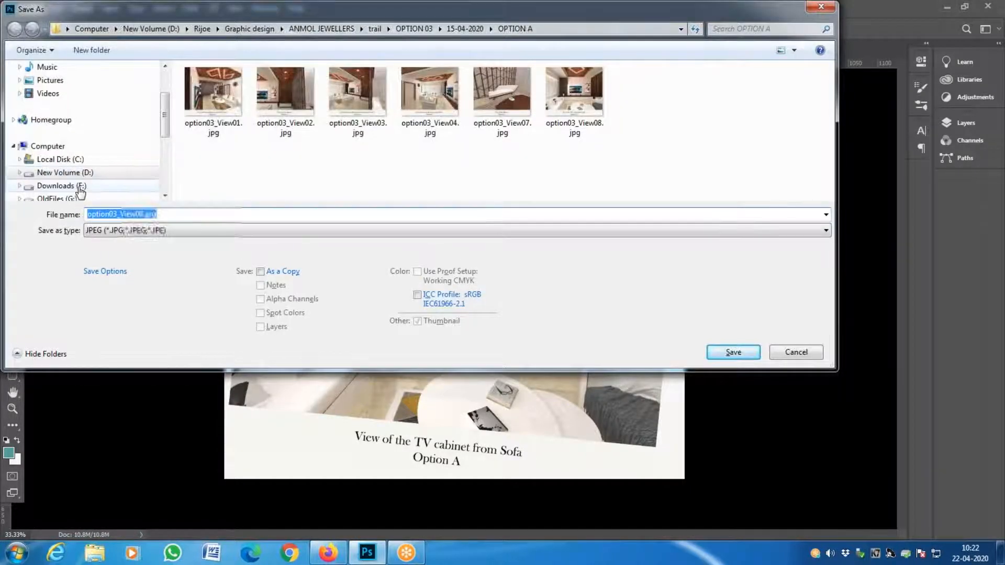
{"action": "left_click", "coordinate": [221, 167]}
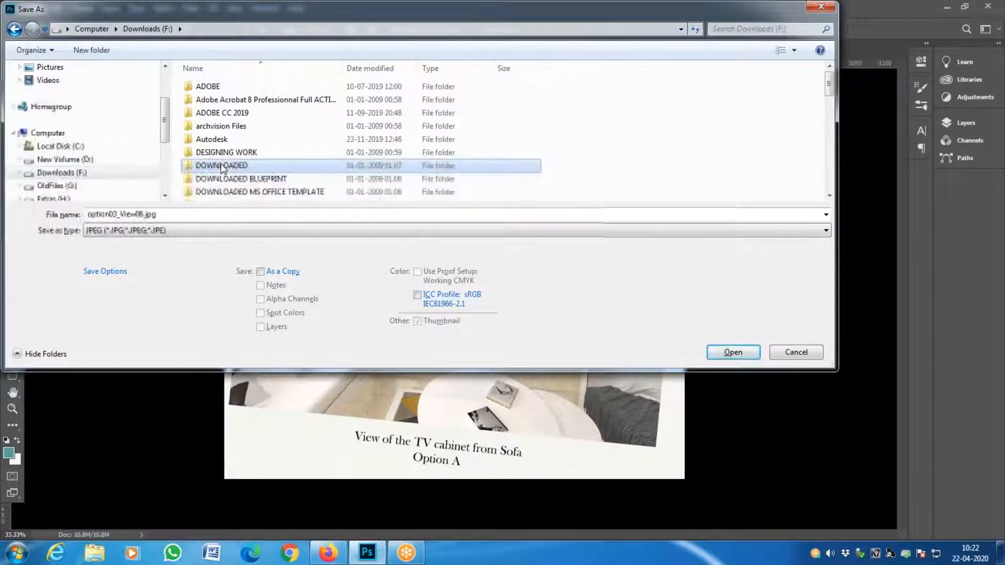
{"action": "key", "text": "f"}
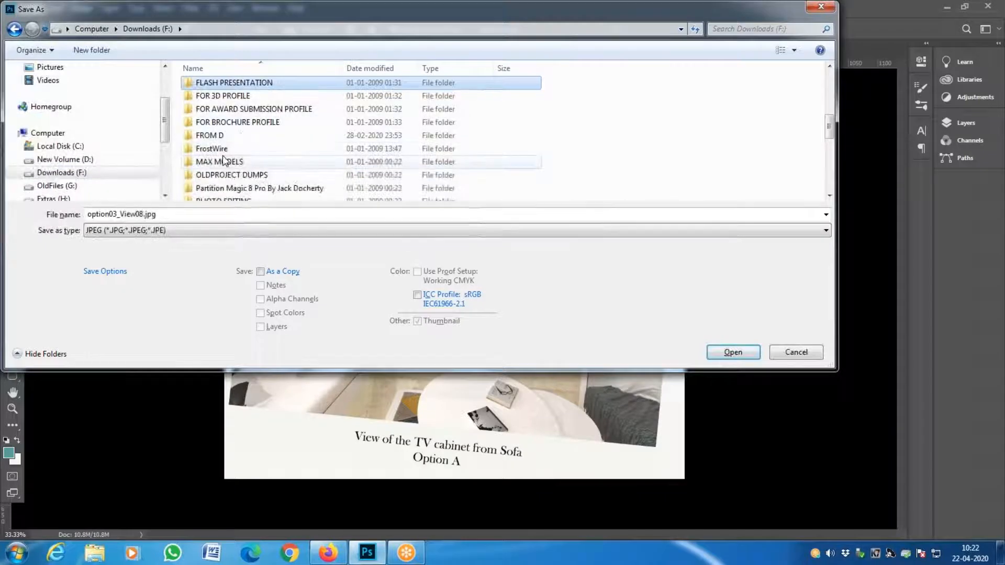
{"action": "left_click", "coordinate": [231, 97]}
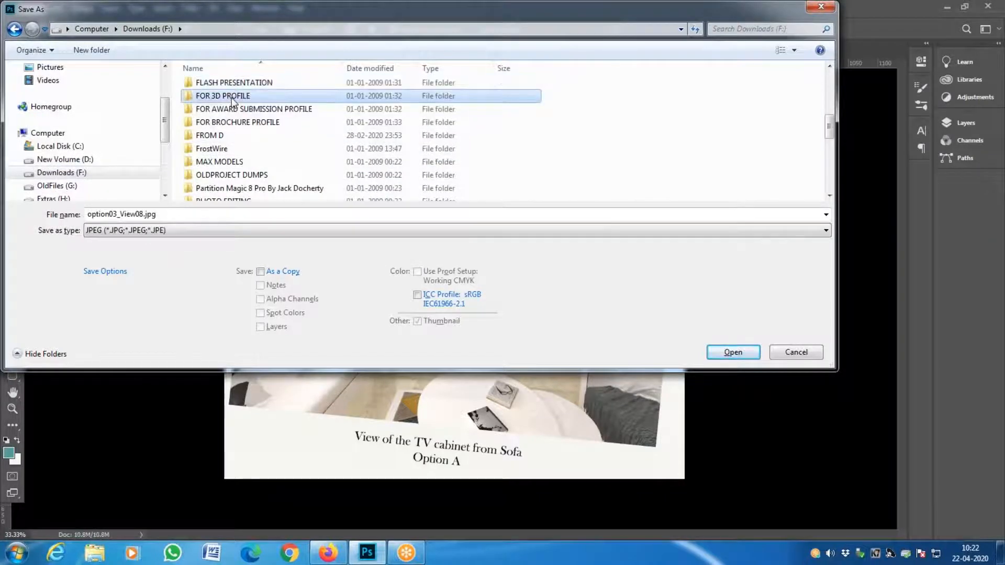
{"action": "double_click", "coordinate": [228, 133]}
{"action": "double_click", "coordinate": [230, 126]}
{"action": "left_click", "coordinate": [232, 127]}
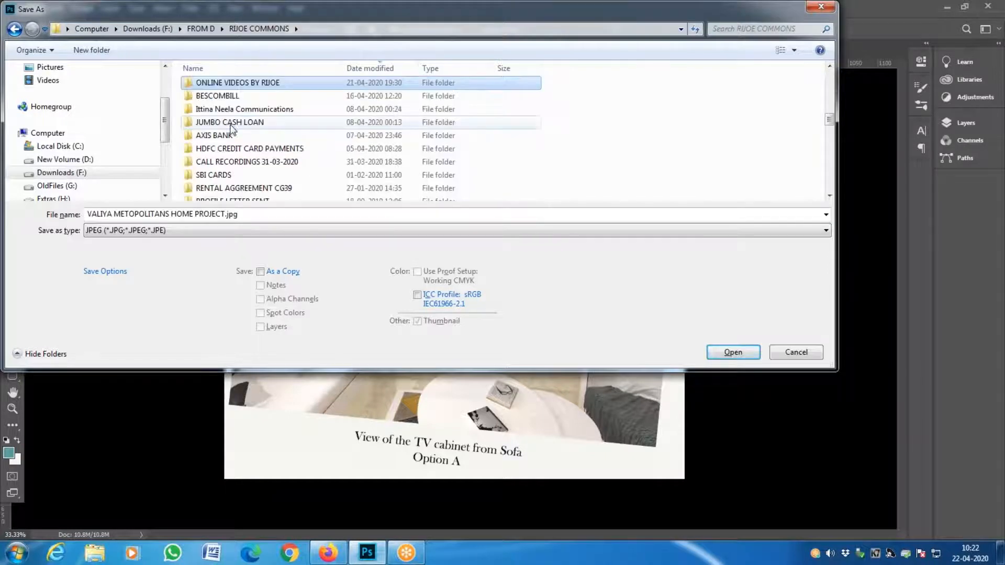
{"action": "double_click", "coordinate": [234, 86]}
{"action": "double_click", "coordinate": [235, 86]}
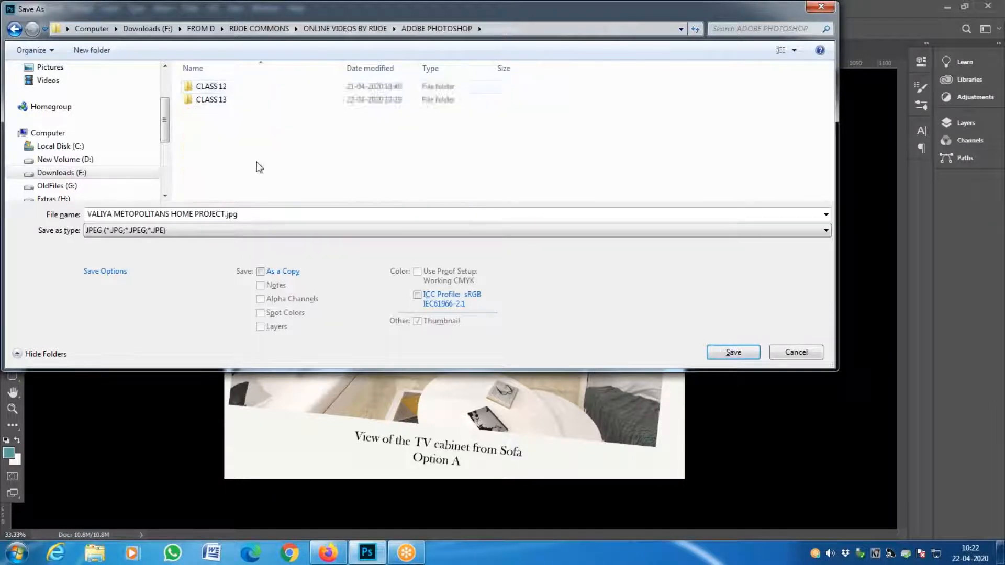
{"action": "left_click", "coordinate": [210, 103]}
{"action": "left_click", "coordinate": [211, 110]}
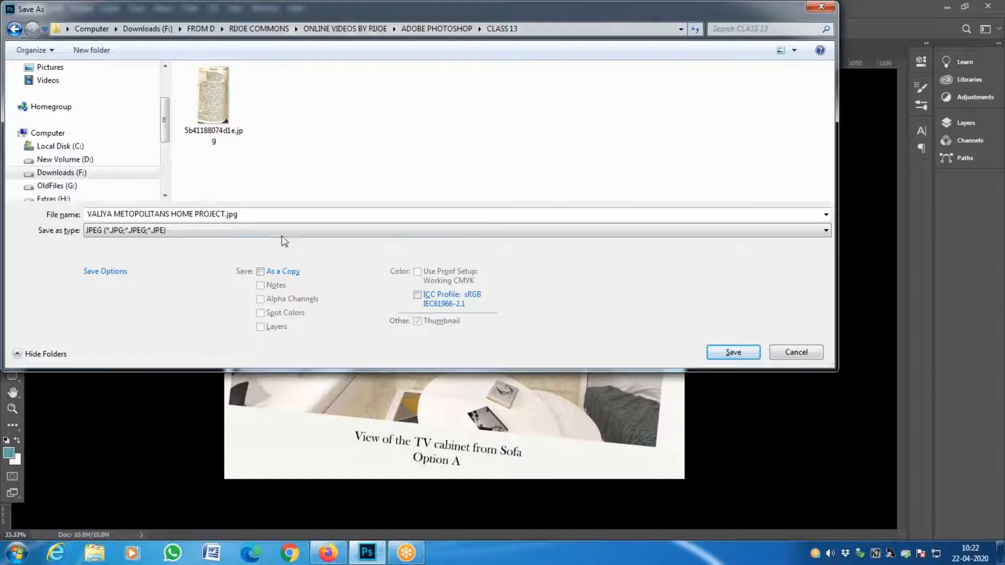
- Name the tilted room image NEW TILTED and save it as a JPEG in the CLASS 13 folder
{"action": "left_click", "coordinate": [274, 214]}
{"action": "type", "text": "NEW TILTED"}
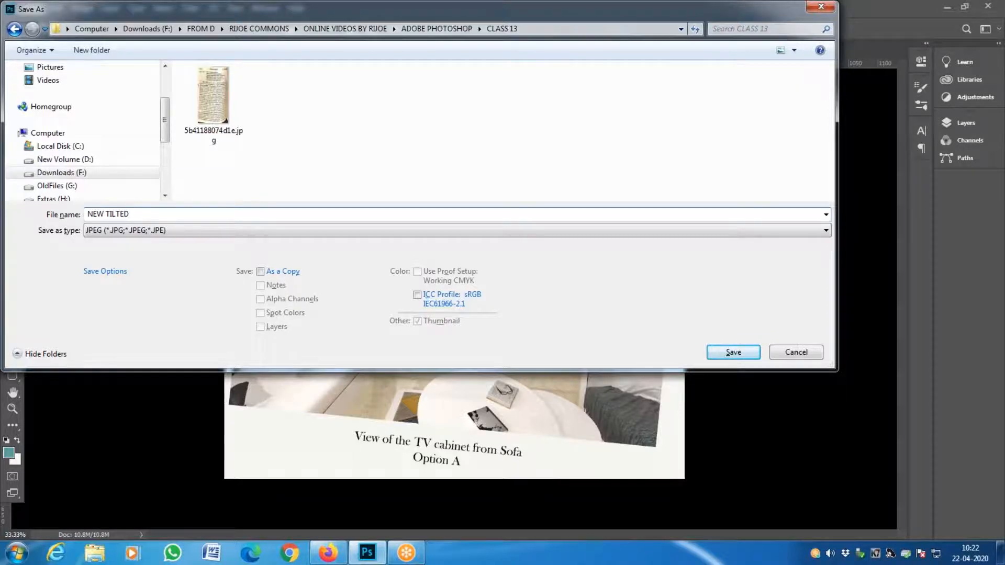
{"action": "key", "text": "Return"}
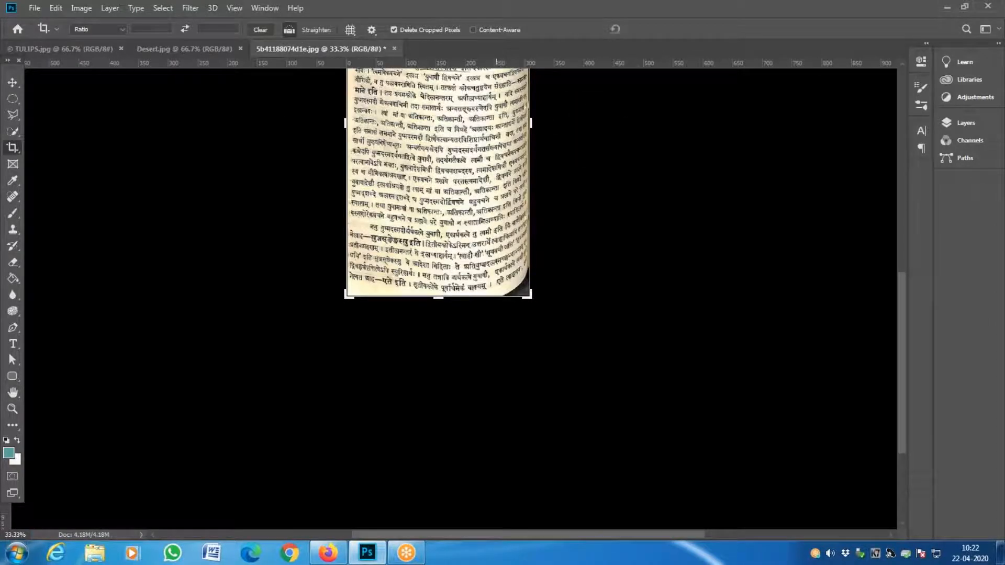
- Close the scanned book page without saving its changes, and open NEW TILTED.jpg from the CLASS 13 folder
{"action": "key", "text": "ctrl+w"}
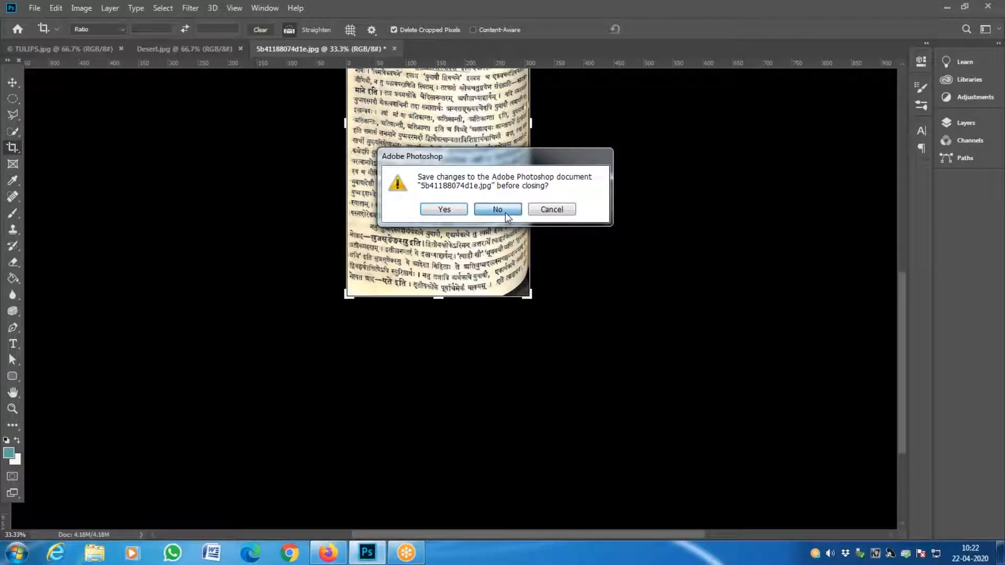
{"action": "left_click", "coordinate": [504, 213]}
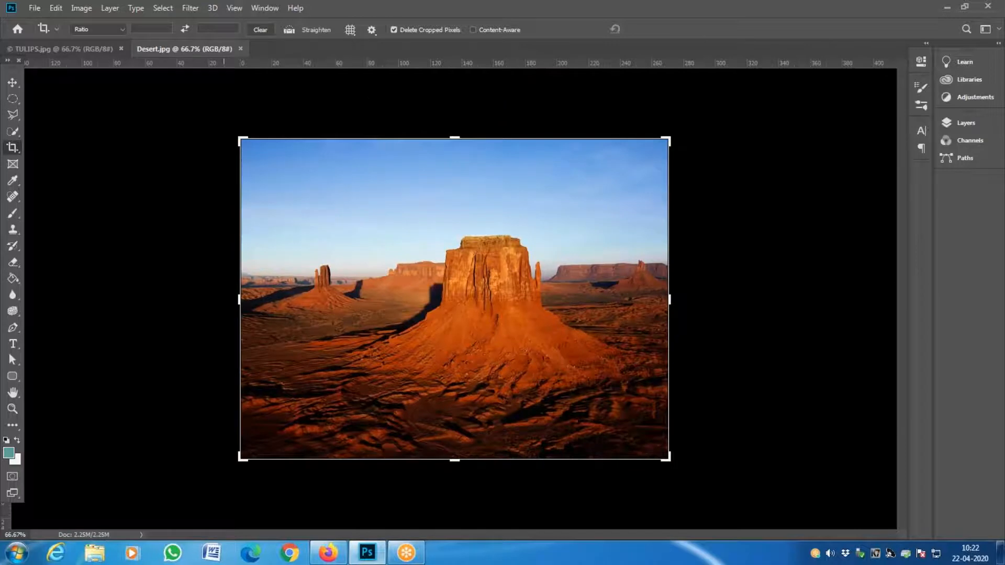
{"action": "left_click", "coordinate": [34, 9]}
{"action": "left_click", "coordinate": [42, 32]}
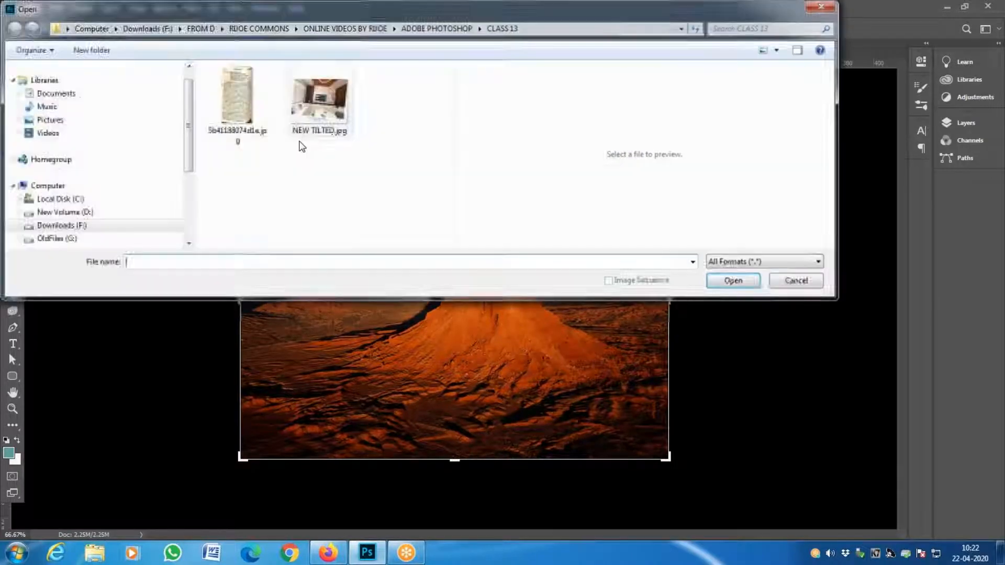
{"action": "left_click", "coordinate": [320, 102]}
{"action": "left_click", "coordinate": [733, 280]}
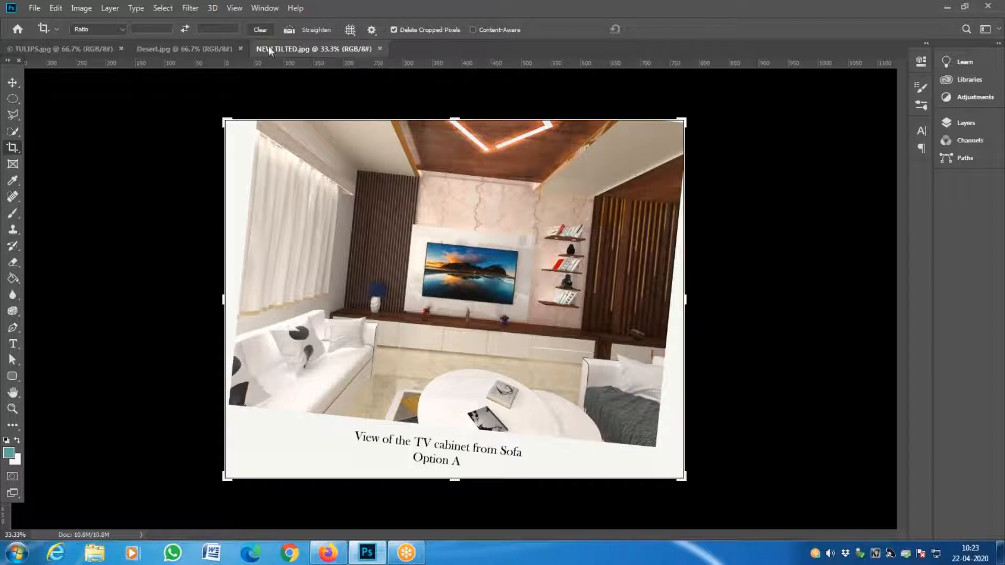
- Straighten the room image along the photo's lower edge, fit the crop frame to the photo sides, exclude the caption, and apply the crop
{"action": "left_click", "coordinate": [322, 31]}
{"action": "left_click_drag", "start_coordinate": [229, 404], "coordinate": [656, 447]}
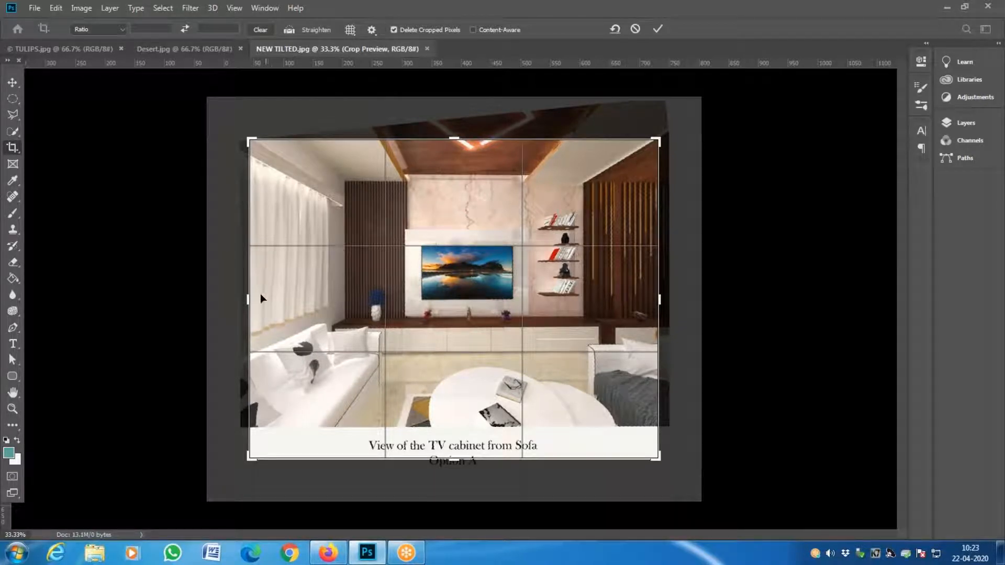
{"action": "left_click_drag", "start_coordinate": [248, 299], "coordinate": [242, 299]}
{"action": "left_click_drag", "start_coordinate": [662, 300], "coordinate": [665, 301]}
{"action": "left_click_drag", "start_coordinate": [453, 459], "coordinate": [458, 443]}
{"action": "key", "text": "ctrl+r"}
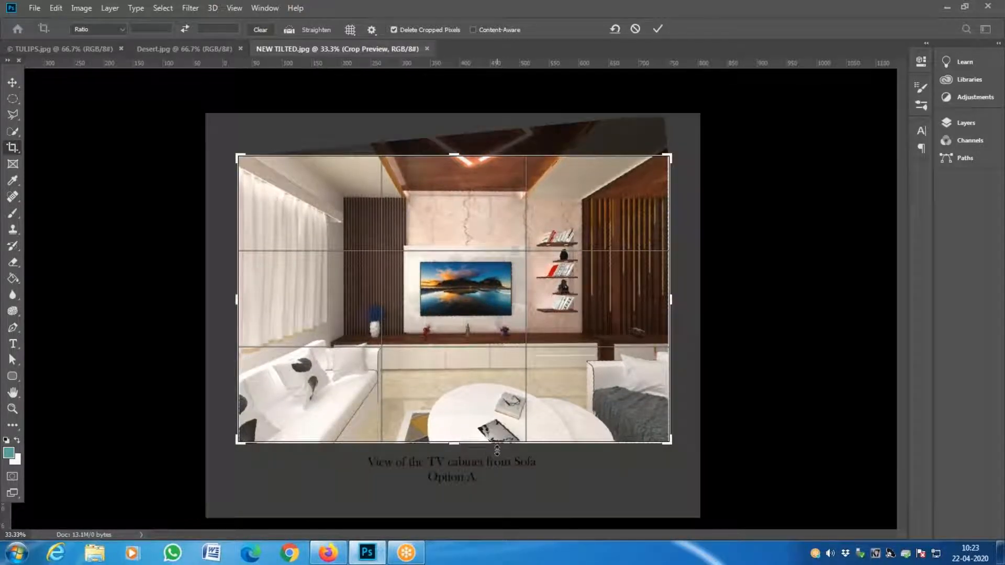
{"action": "key", "text": "Return"}
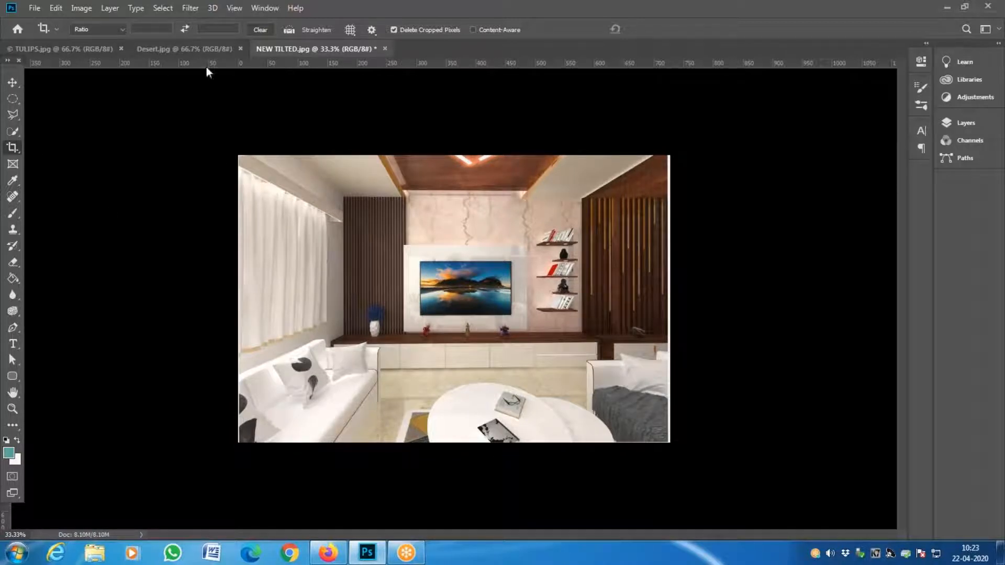
- Crop the straightened room image once more to trim the leftover white strip along its right edge
{"action": "left_click_drag", "start_coordinate": [231, 143], "coordinate": [670, 444]}
{"action": "left_click_drag", "start_coordinate": [671, 301], "coordinate": [672, 300]}
{"action": "key", "text": "Return"}
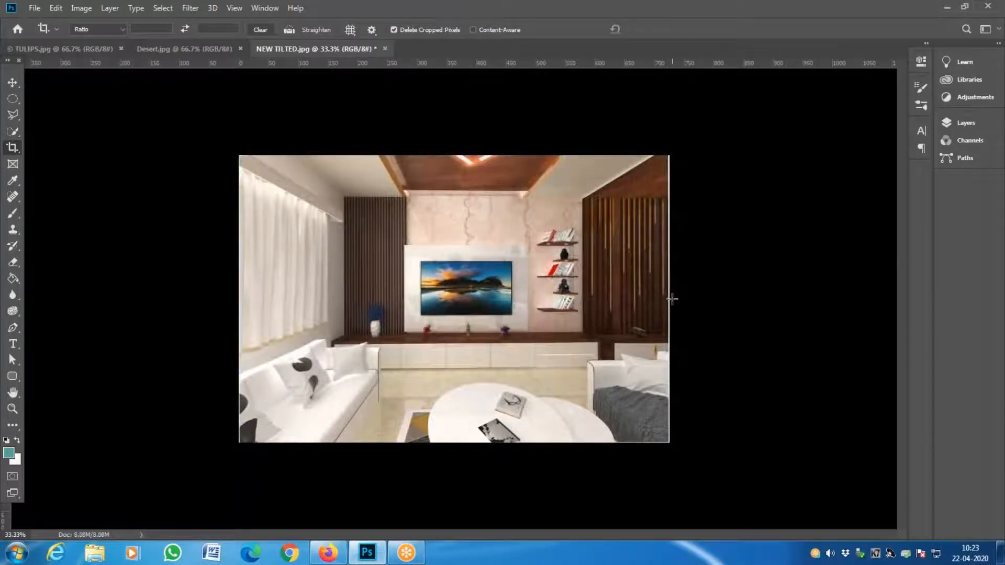
- Save the corrected room image as NEW TILTED CORRECT.jpg in the CLASS 13 folder, with JPEG quality 12 (Maximum) and Baseline ("Standard") format
{"action": "key", "text": "z"}
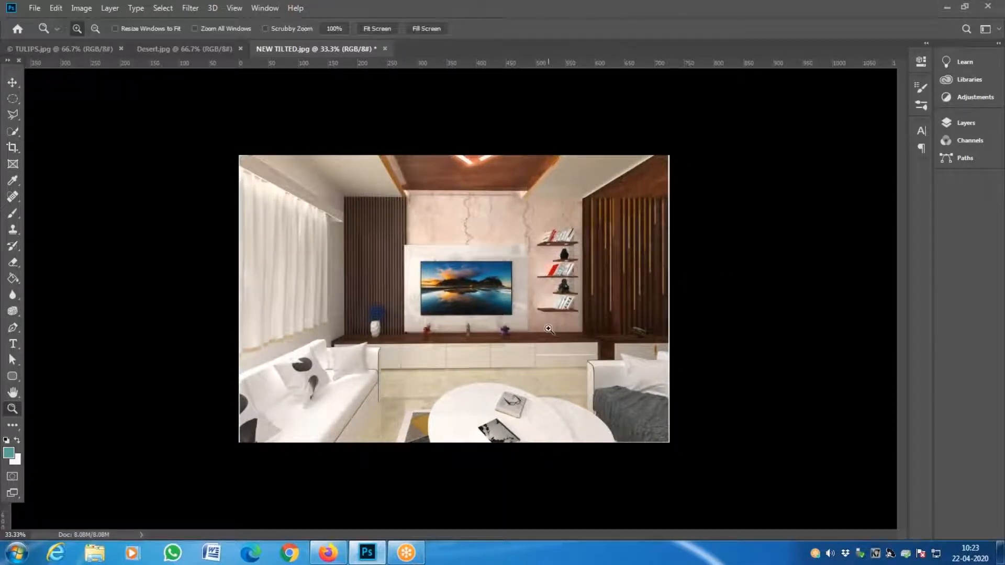
{"action": "left_click", "coordinate": [545, 329]}
{"action": "left_click", "coordinate": [547, 328]}
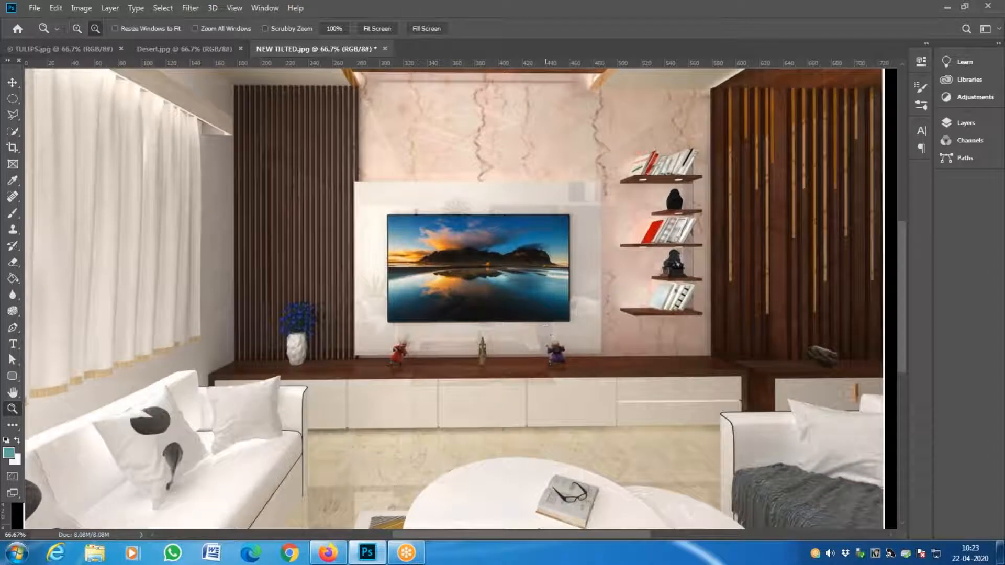
{"action": "left_click", "coordinate": [546, 329], "text": "alt"}
{"action": "left_click", "coordinate": [546, 329], "text": "alt"}
{"action": "key", "text": "ctrl+shift+s"}
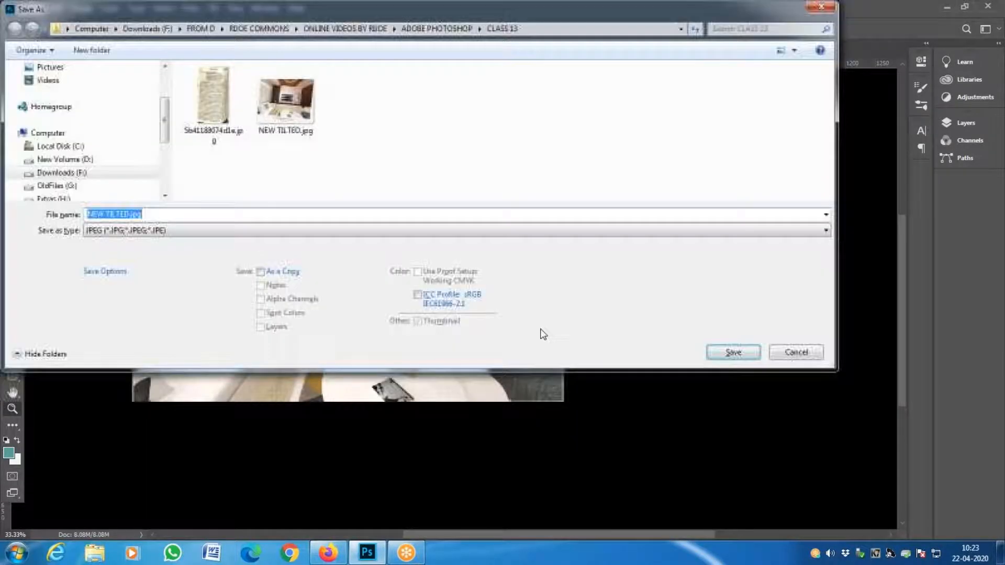
{"action": "key", "text": "Left"}
{"action": "key", "text": "Left"}
{"action": "key", "text": "Left"}
{"action": "key", "text": "Left"}
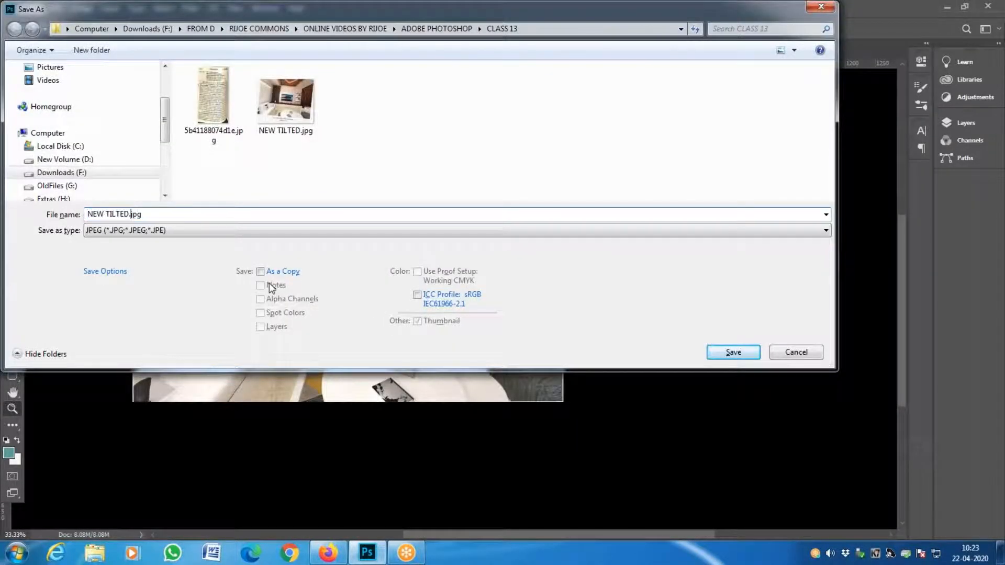
{"action": "type", "text": "C"}
{"action": "key", "text": "BackSpace"}
{"action": "type", "text": "CORRECT"}
{"action": "key", "text": "Return"}
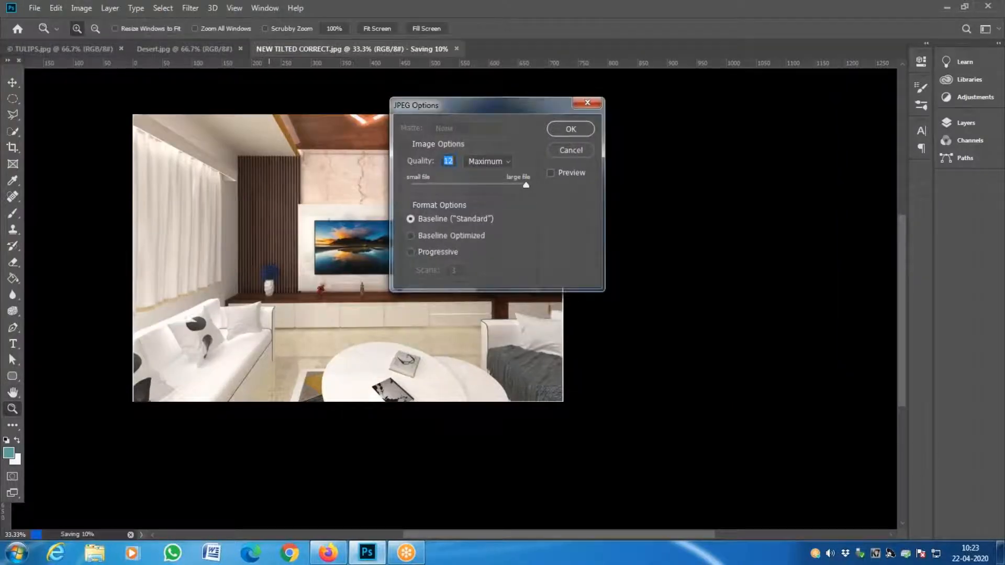
{"action": "key", "text": "Return"}
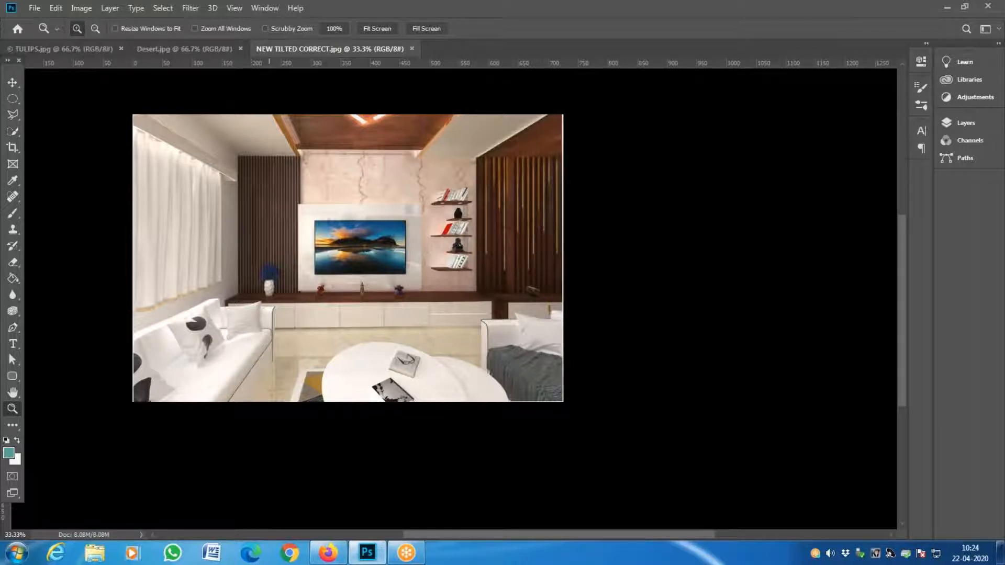
- Return to the Crop Tool and close the NEW TILTED CORRECT.jpg and Desert.jpg images
{"action": "left_click", "coordinate": [12, 147]}
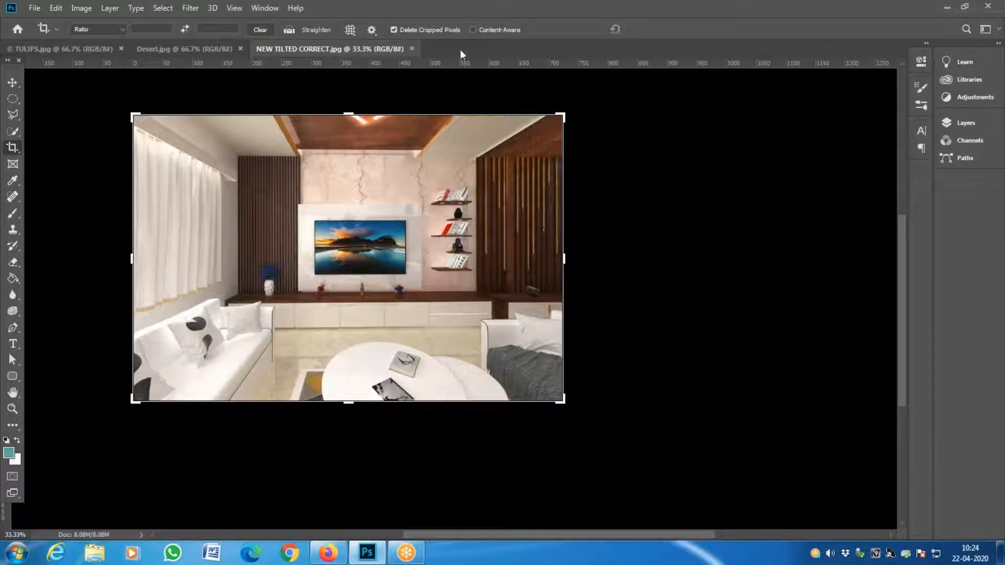
{"action": "left_click", "coordinate": [412, 48]}
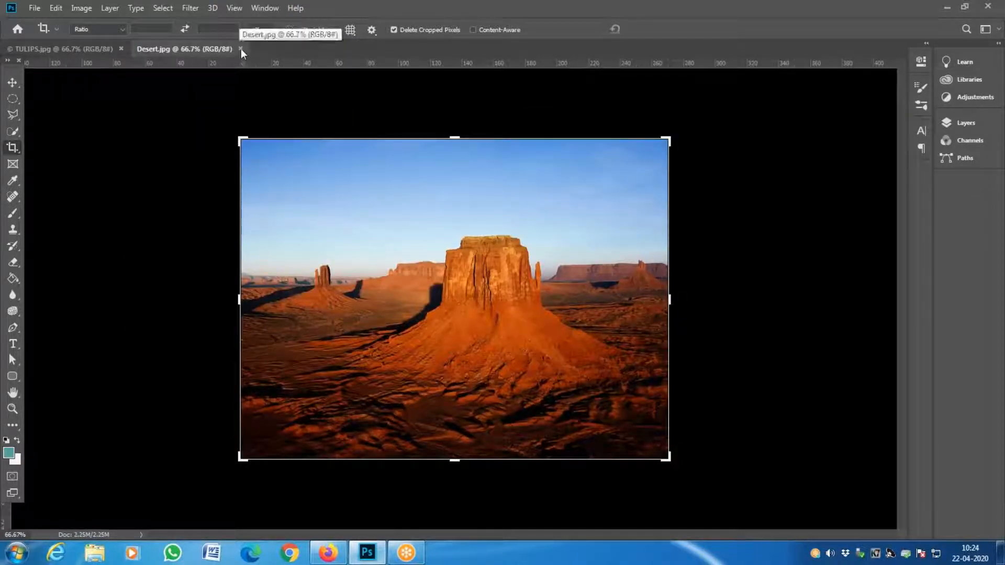
{"action": "left_click", "coordinate": [241, 48]}
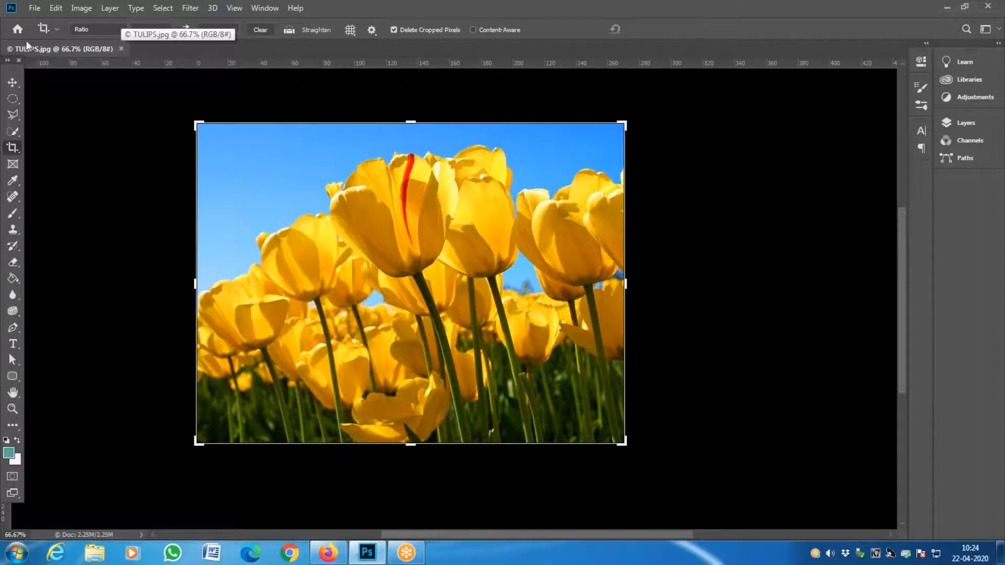
{"action": "left_click", "coordinate": [34, 8]}
{"action": "mouse_move", "coordinate": [84, 82]}
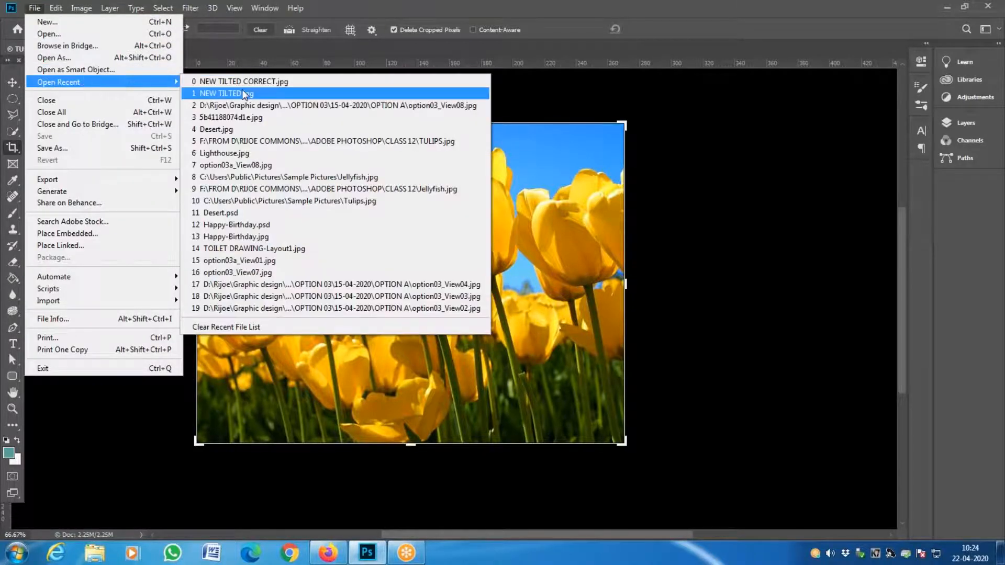
{"action": "left_click", "coordinate": [250, 130]}
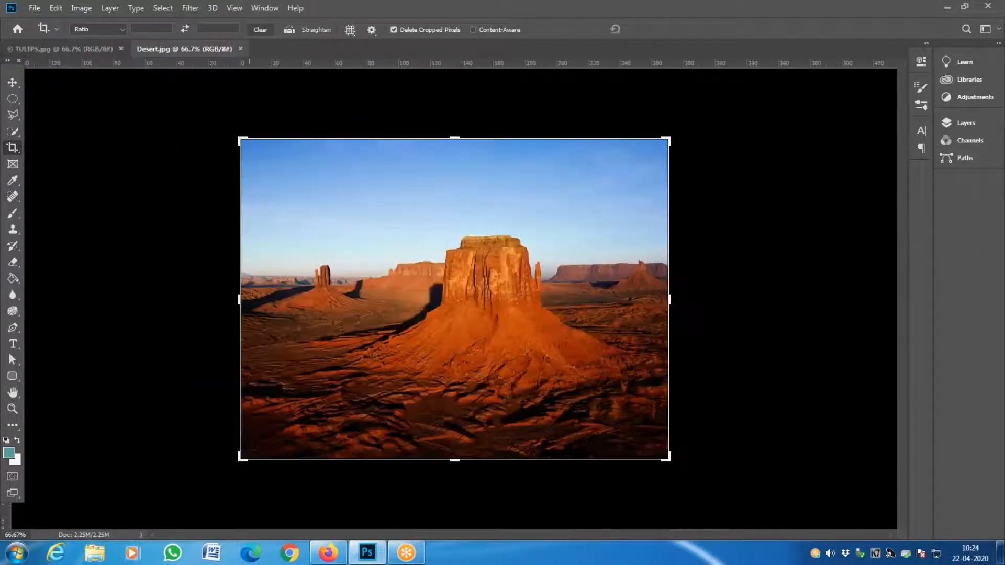
{"action": "left_click", "coordinate": [241, 48]}
- Close TULIPS.jpg and open Desert.jpg from the recent files
{"action": "left_click", "coordinate": [121, 48]}
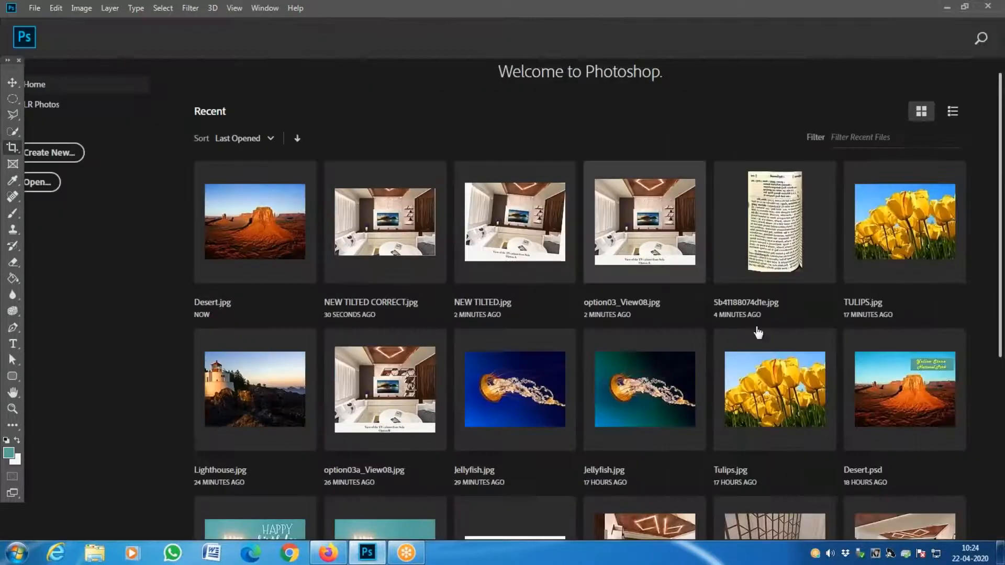
{"action": "right_click", "coordinate": [15, 147]}
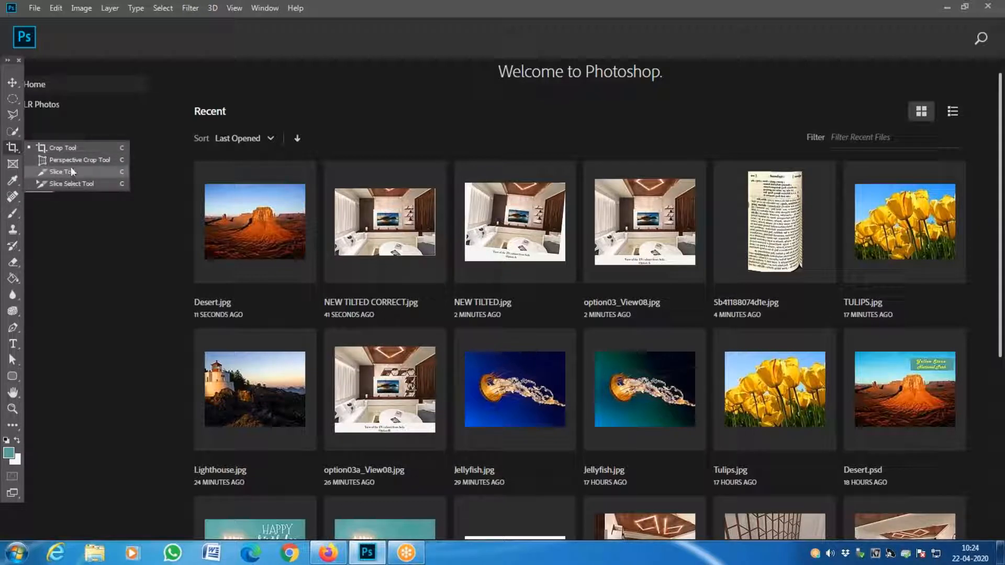
{"action": "left_click", "coordinate": [303, 233]}
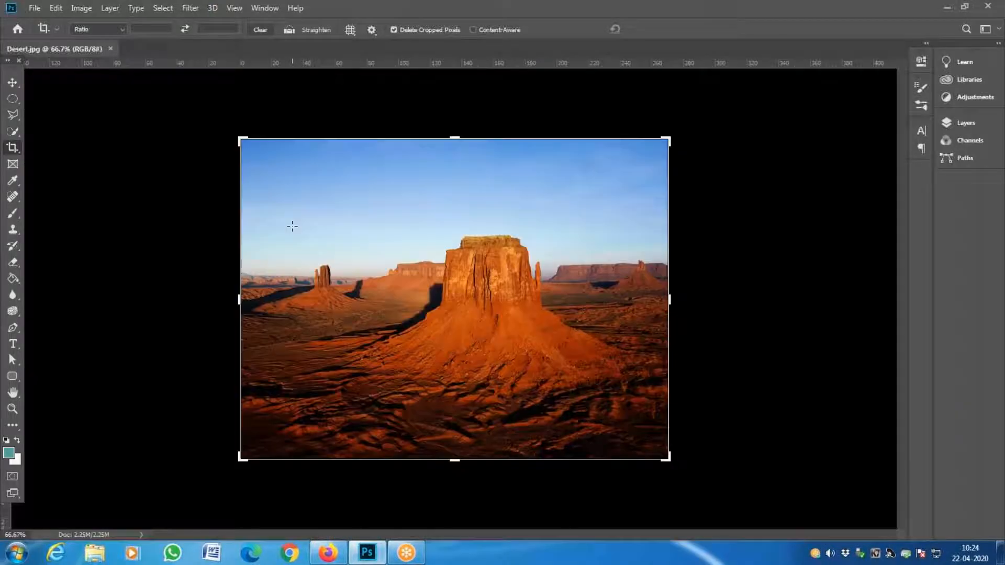
- Use the Slice Tool to draw a wide slice across the middle of the desert image, from its left edge almost to its right edge
{"action": "right_click", "coordinate": [17, 152]}
{"action": "left_click", "coordinate": [59, 171]}
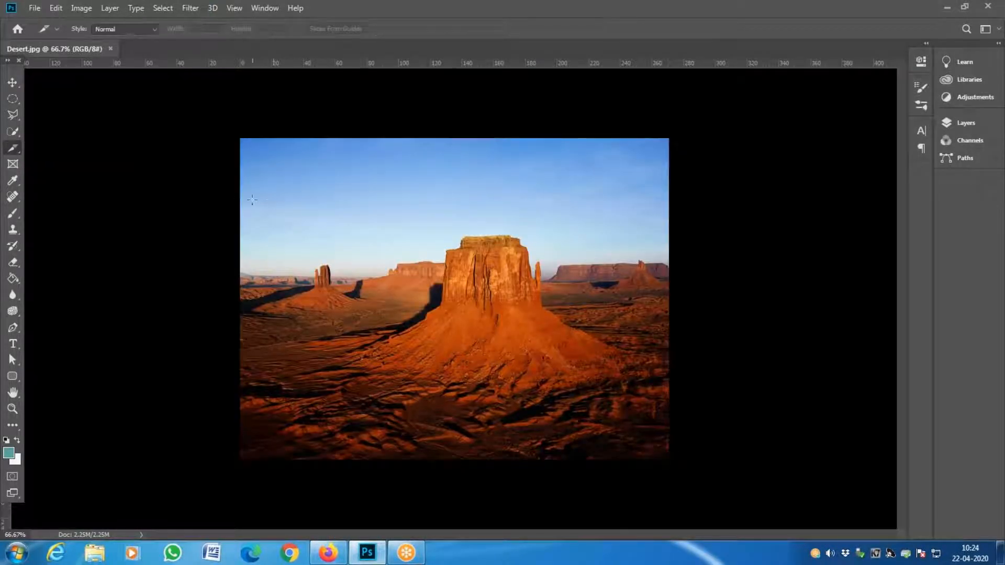
{"action": "left_click_drag", "start_coordinate": [234, 204], "coordinate": [649, 335]}
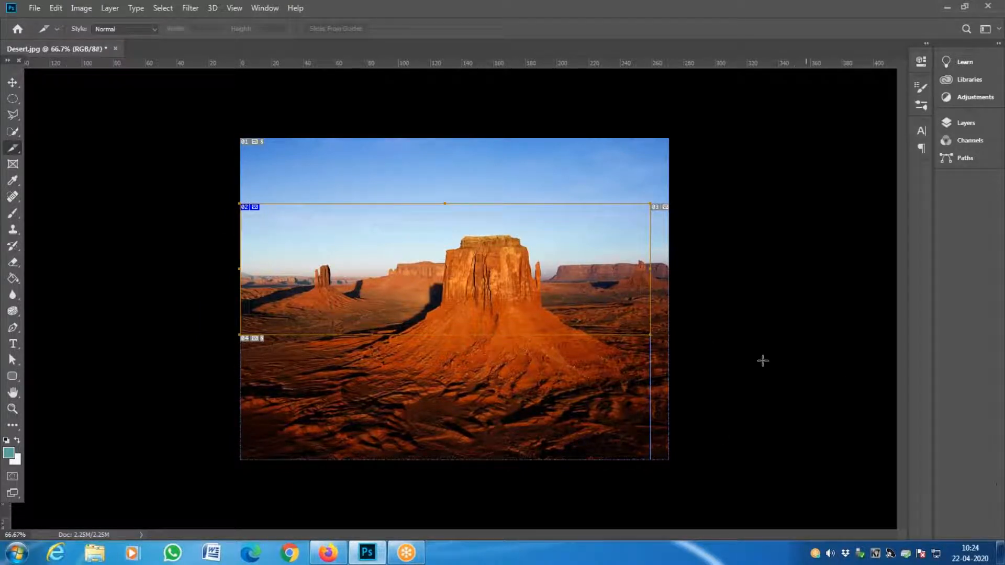
- Start a Quick Export as PNG of the sliced desert image and browse to the FROM D folder on Downloads (F:)
{"action": "left_click", "coordinate": [35, 8]}
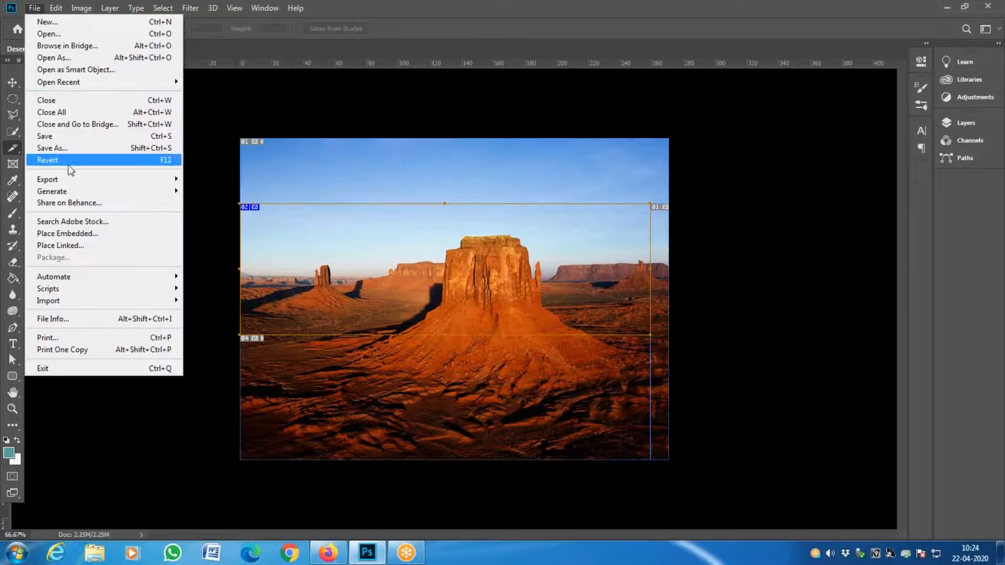
{"action": "mouse_move", "coordinate": [74, 179]}
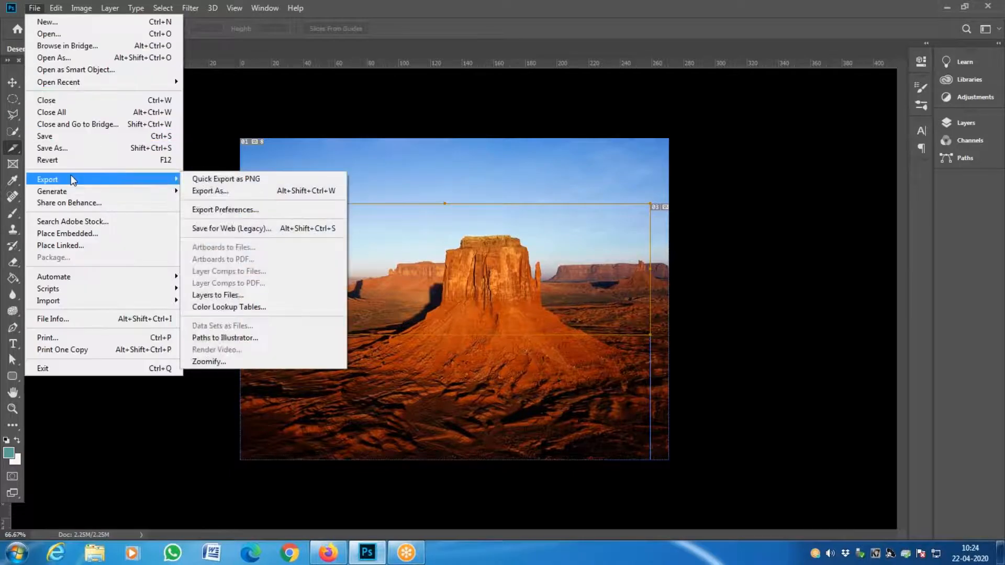
{"action": "left_click", "coordinate": [252, 179]}
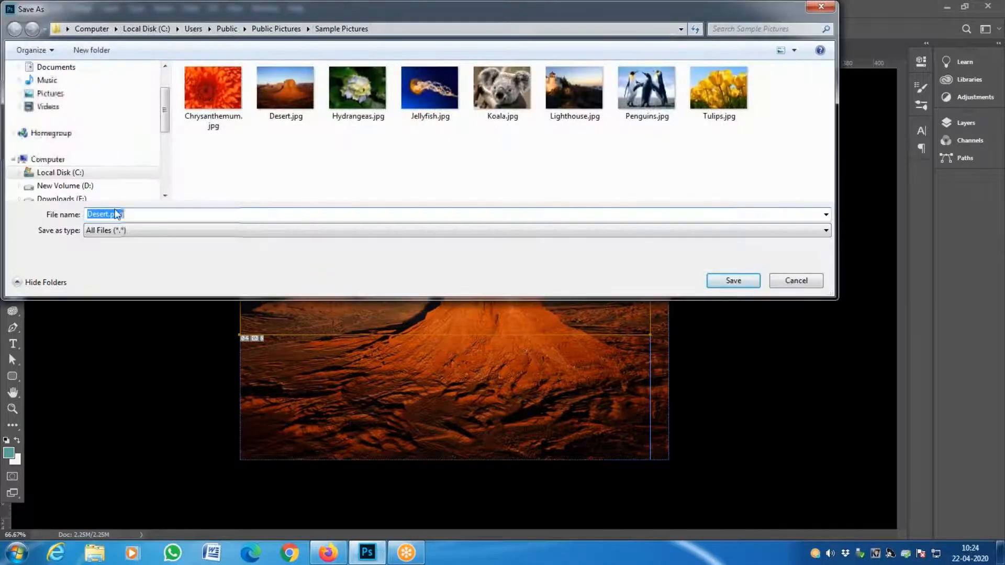
{"action": "left_click", "coordinate": [73, 199]}
{"action": "left_click", "coordinate": [205, 152]}
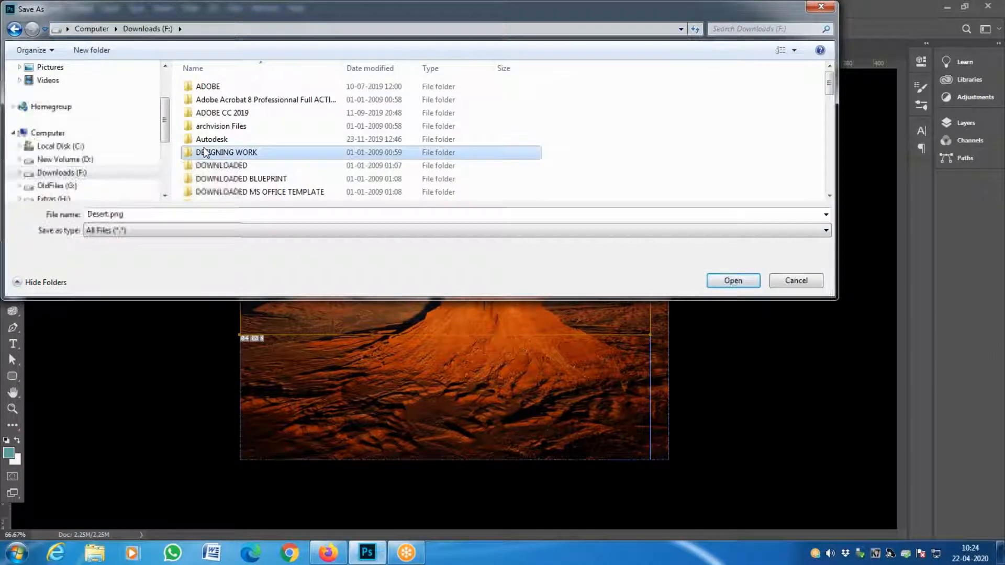
{"action": "scroll", "coordinate": [205, 152], "scroll_direction": "down", "scroll_amount": 5}
{"action": "double_click", "coordinate": [212, 139]}
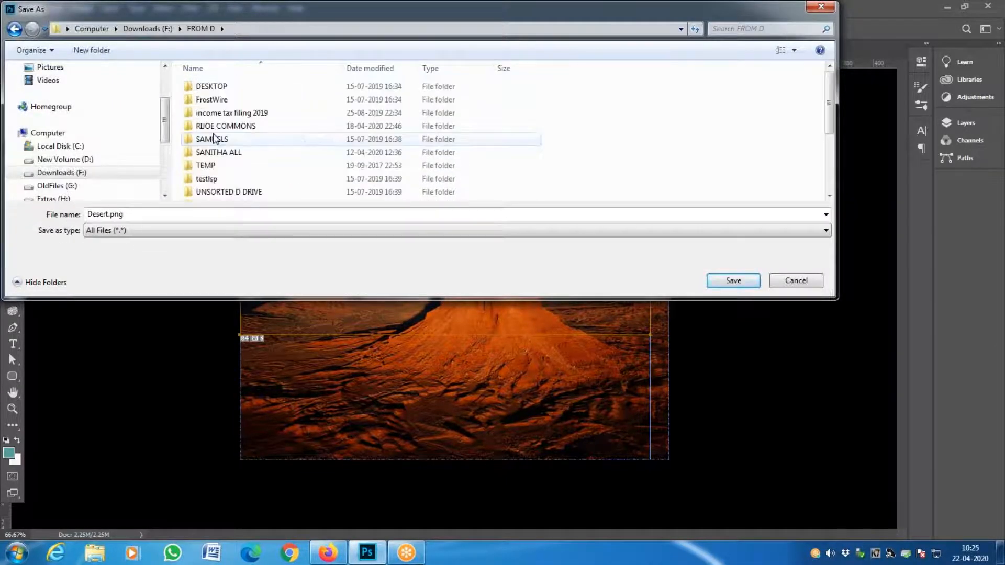
- Save the PNG export as Desert.png in the CLASS 13 folder inside ADOBE PHOTOSHOP
{"action": "left_click", "coordinate": [218, 128]}
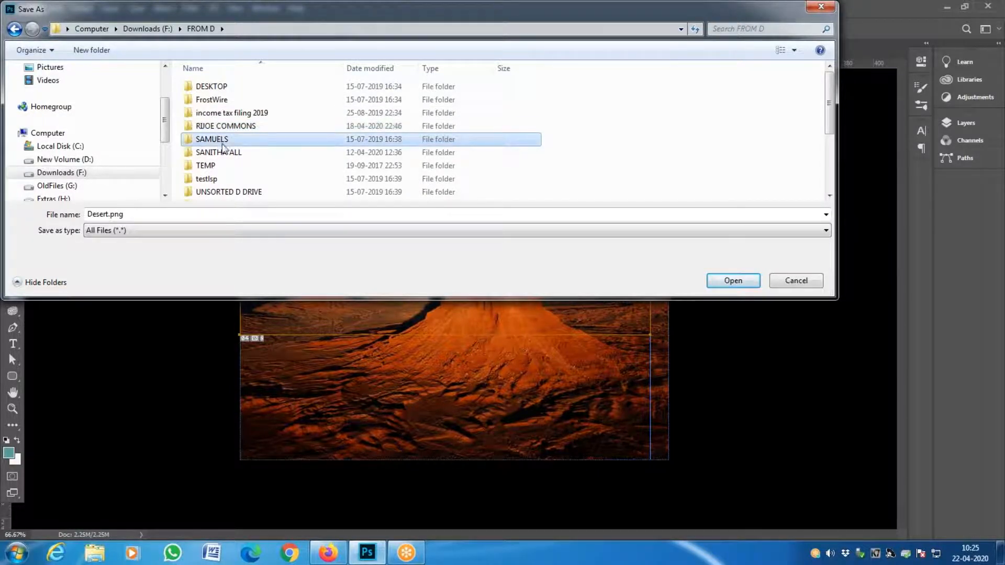
{"action": "double_click", "coordinate": [224, 126]}
{"action": "scroll", "coordinate": [209, 93], "scroll_direction": "down", "scroll_amount": 20}
{"action": "left_click", "coordinate": [209, 86]}
{"action": "left_click", "coordinate": [209, 86]}
{"action": "double_click", "coordinate": [184, 85]}
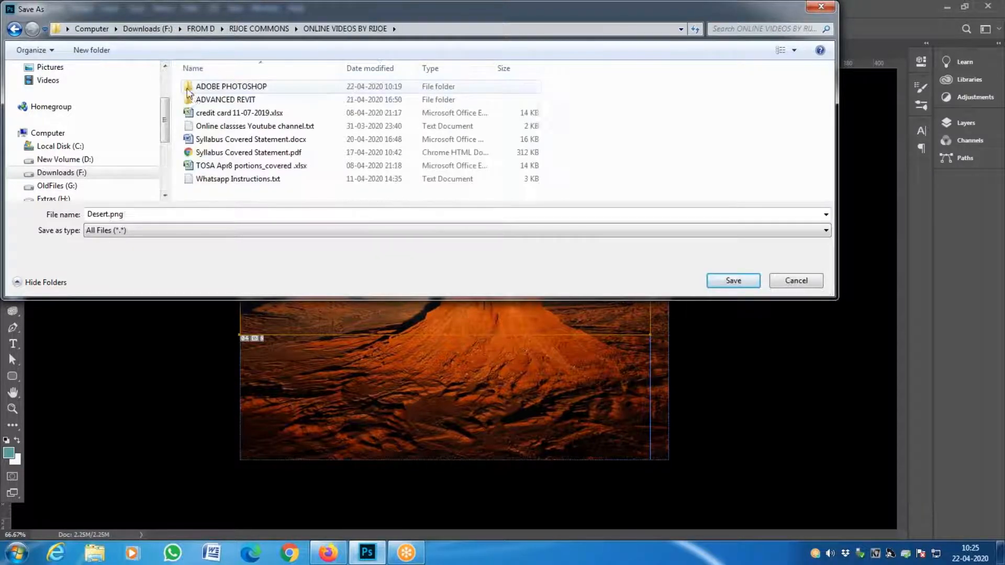
{"action": "left_click", "coordinate": [211, 89]}
{"action": "double_click", "coordinate": [212, 87]}
{"action": "double_click", "coordinate": [209, 99]}
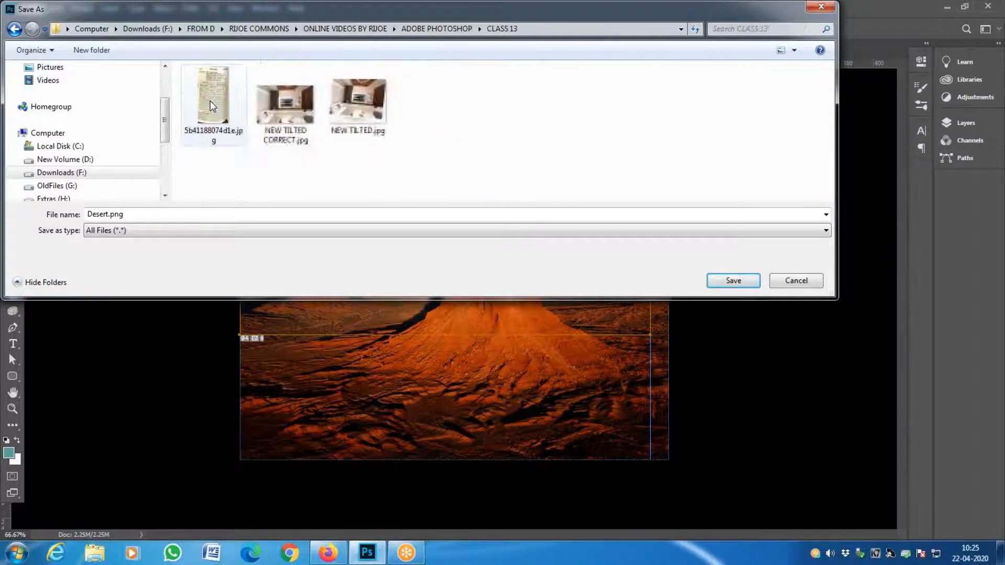
{"action": "left_click", "coordinate": [178, 218]}
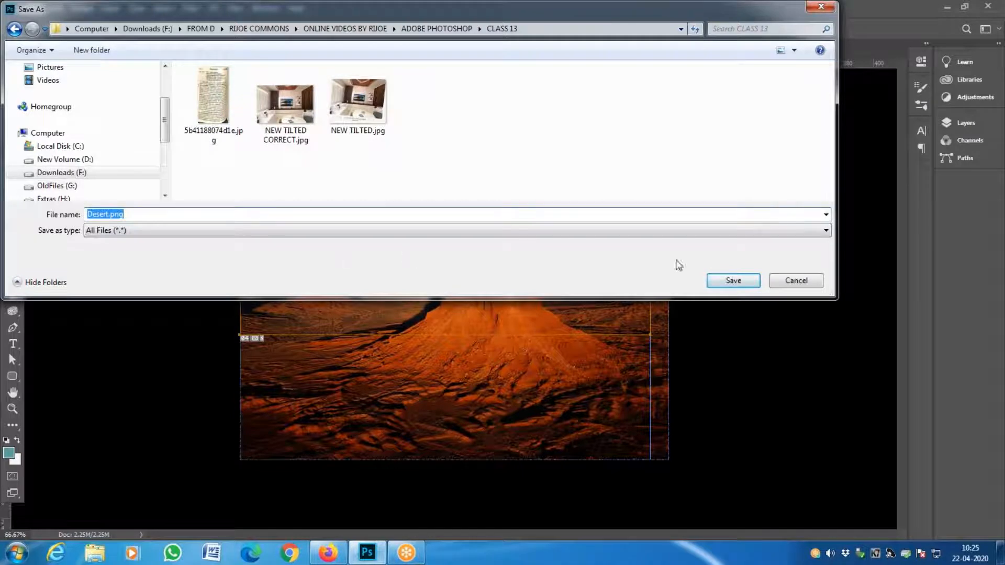
{"action": "left_click", "coordinate": [733, 281]}
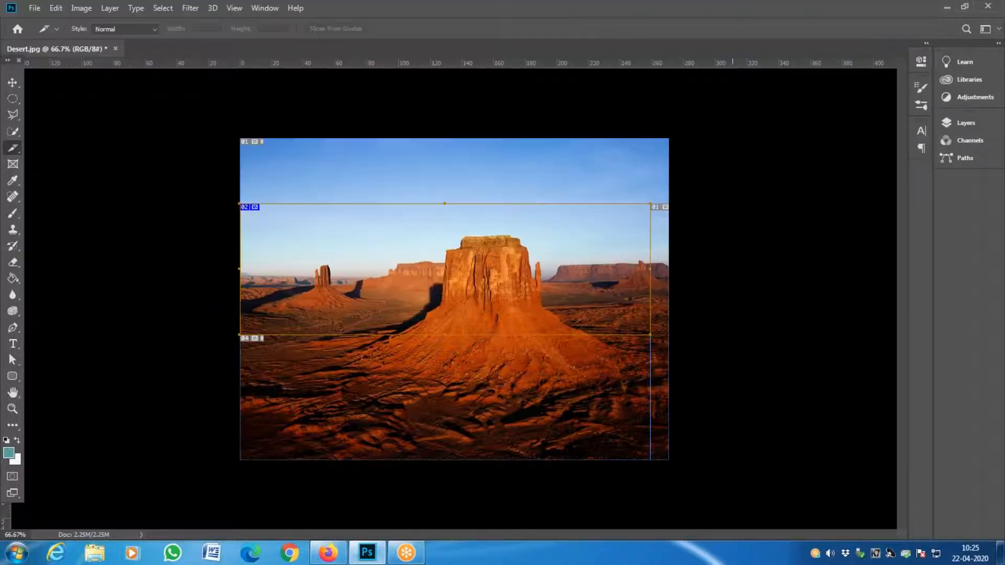
- Check the CLASS 13 folder in the Open dialog for the exported desert file, then leave without opening anything
{"action": "left_click", "coordinate": [35, 8]}
{"action": "left_click", "coordinate": [40, 28]}
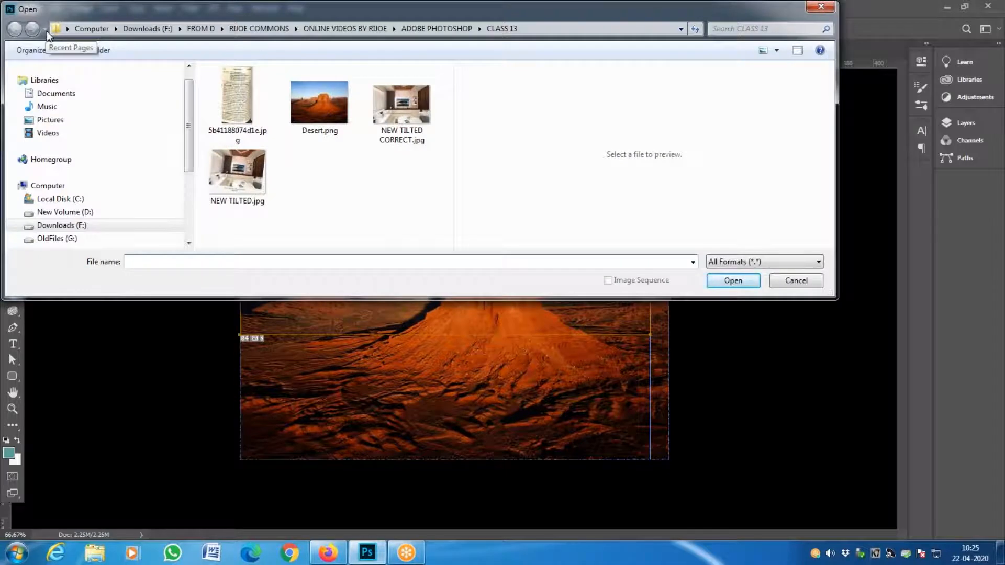
{"action": "key", "text": "Escape"}
{"action": "left_click", "coordinate": [34, 8]}
{"action": "left_click", "coordinate": [45, 33]}
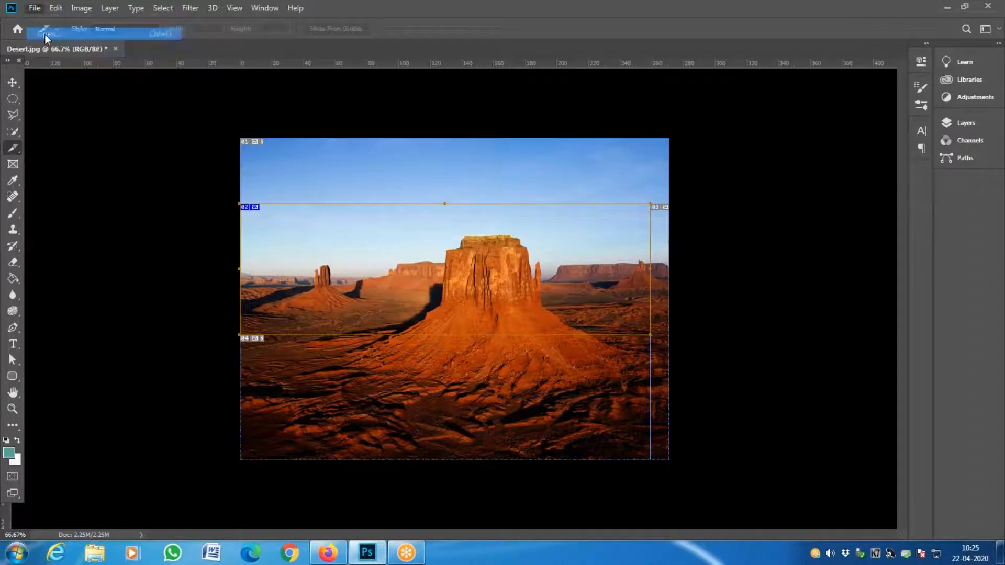
{"action": "key", "text": "Escape"}
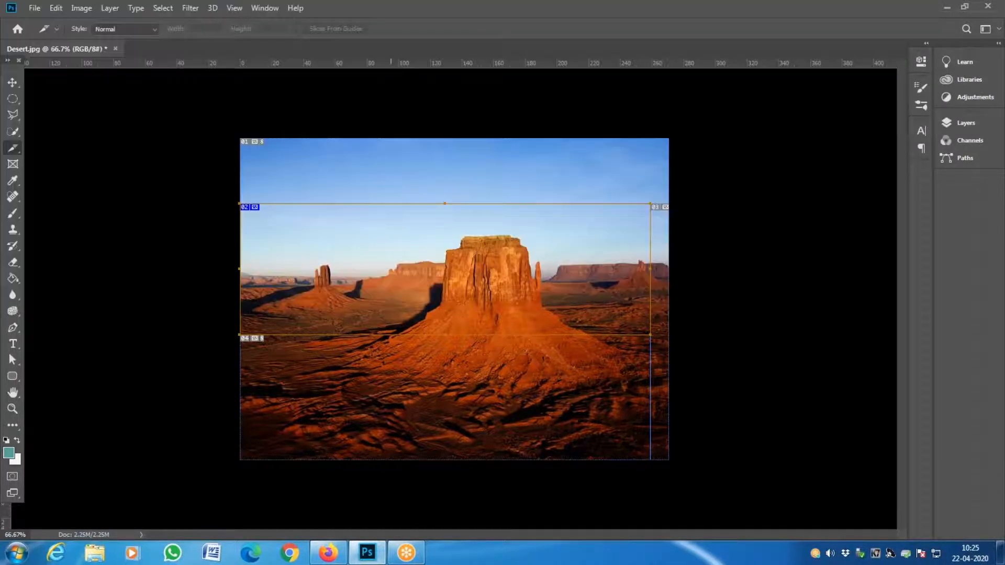
{"action": "left_click", "coordinate": [34, 8]}
{"action": "mouse_move", "coordinate": [98, 179]}
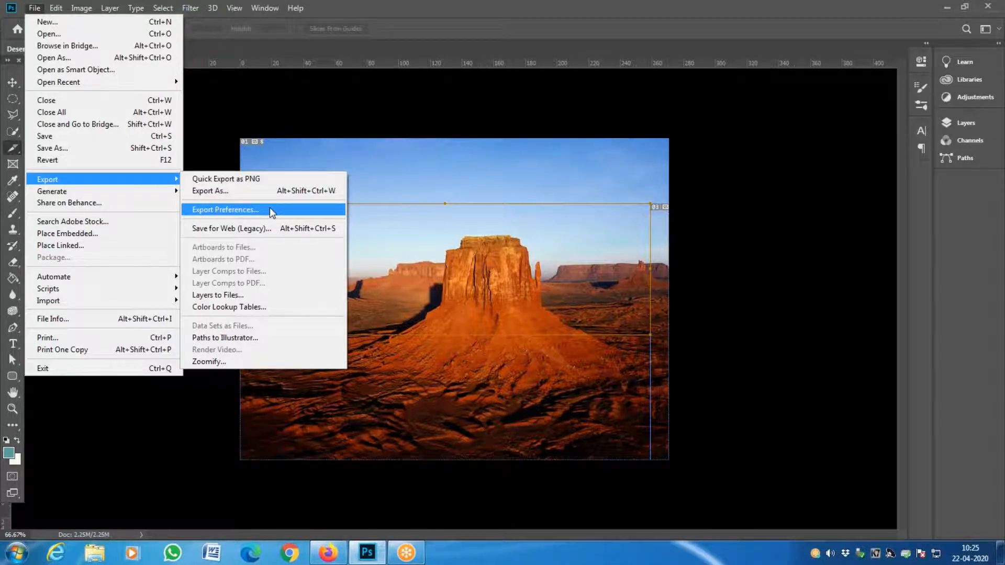
{"action": "left_click", "coordinate": [285, 295]}
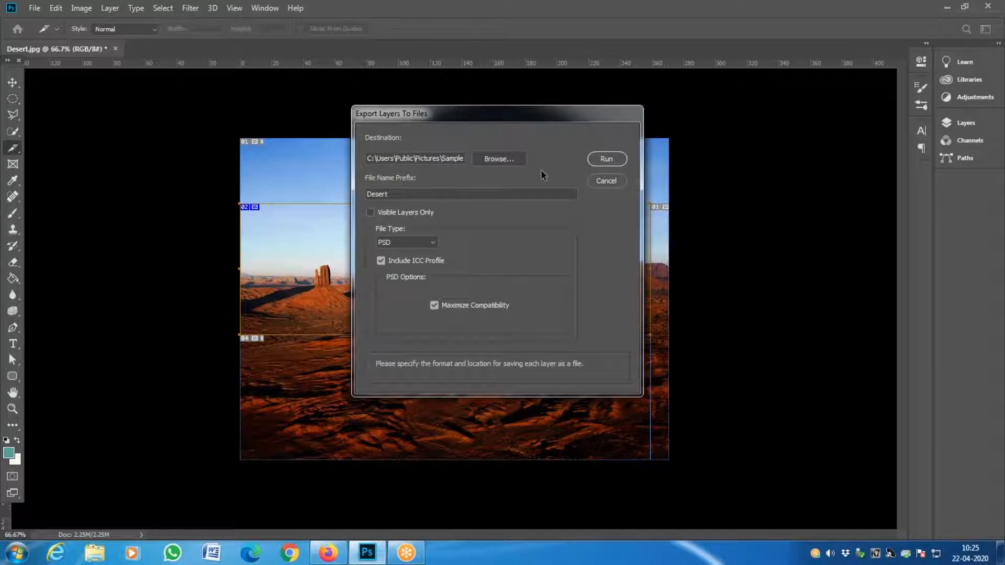
{"action": "left_click", "coordinate": [492, 158]}
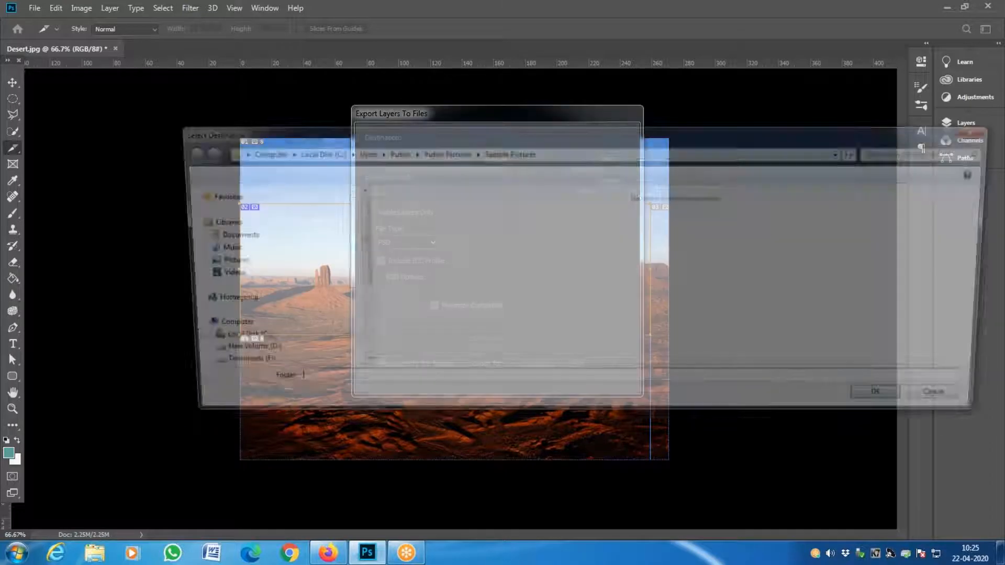
{"action": "key", "text": "Escape"}
{"action": "key", "text": "Escape"}
{"action": "left_click", "coordinate": [21, 8]}
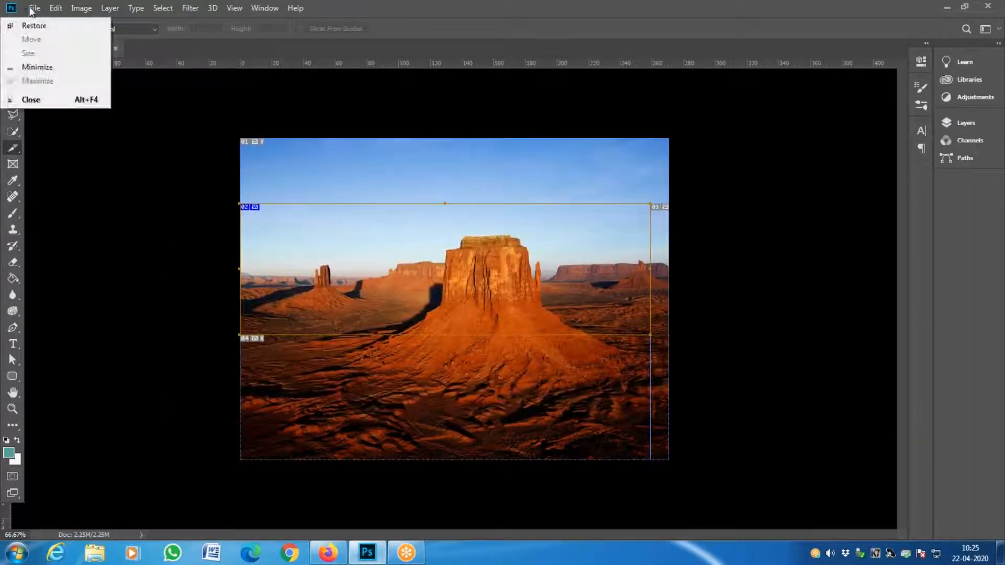
- Export the sliced desert image with Save for Web (Legacy), using the JPEG Low preset, and proceed to choosing the save location
{"action": "left_click", "coordinate": [34, 8]}
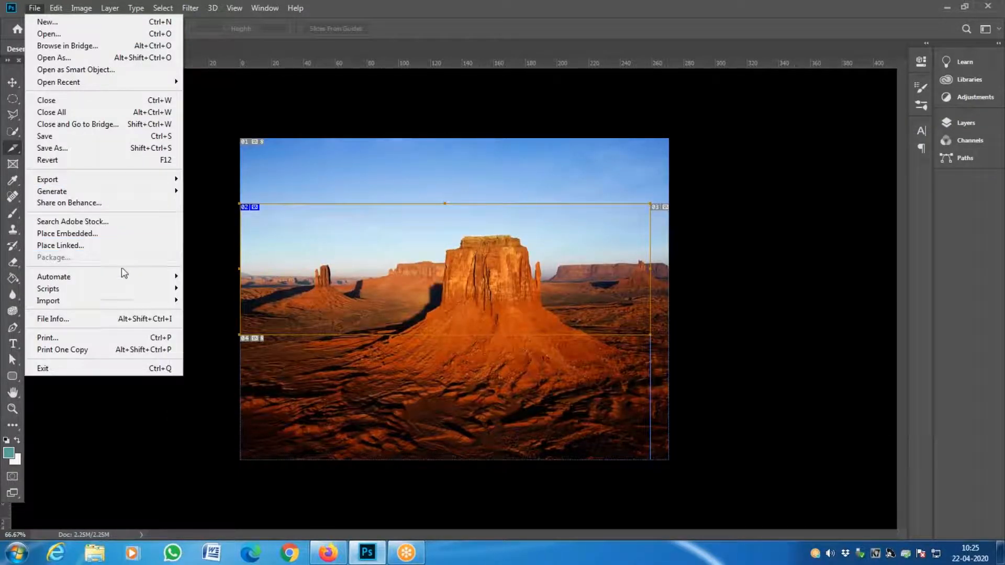
{"action": "mouse_move", "coordinate": [131, 183]}
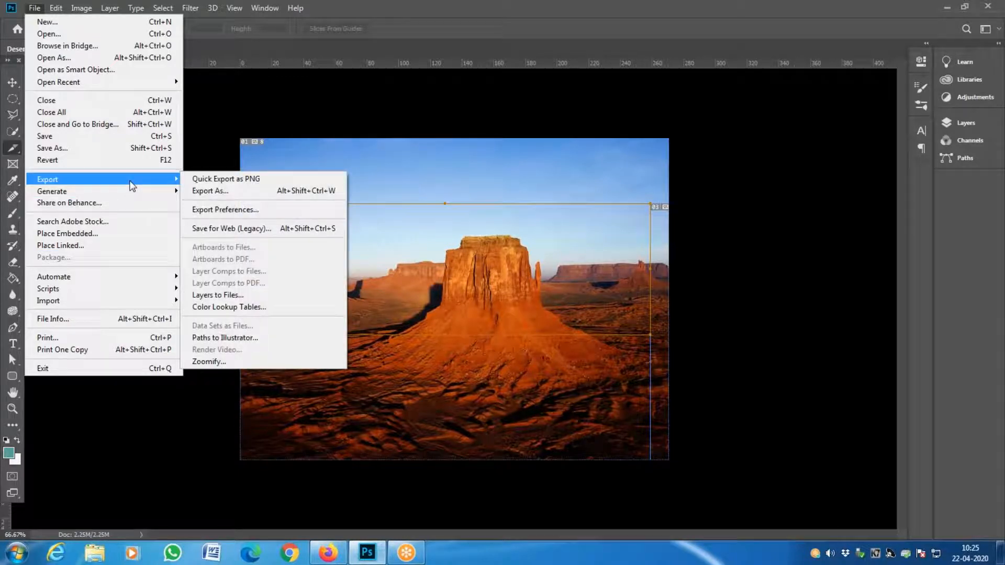
{"action": "left_click", "coordinate": [275, 225]}
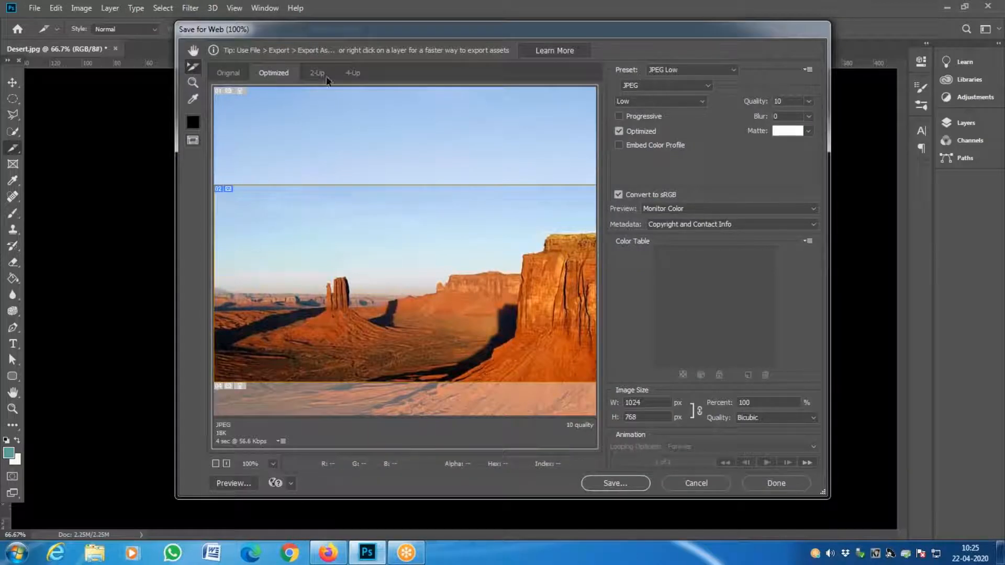
{"action": "left_click", "coordinate": [637, 482]}
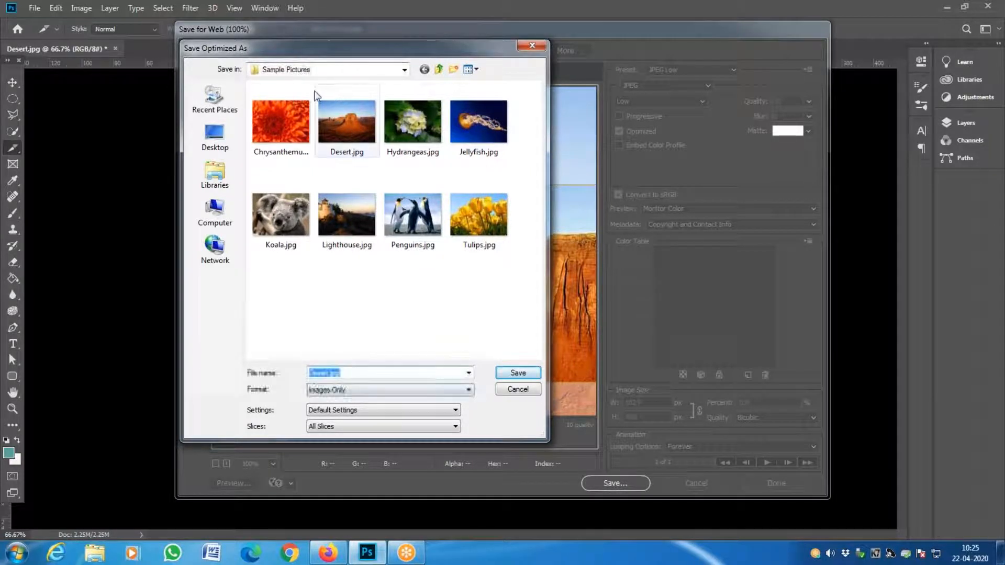
- Save all slices as Desert.jpg, with Images Only format and Default Settings, in the CLASS 13 folder on Downloads (F:)
{"action": "left_click", "coordinate": [326, 69]}
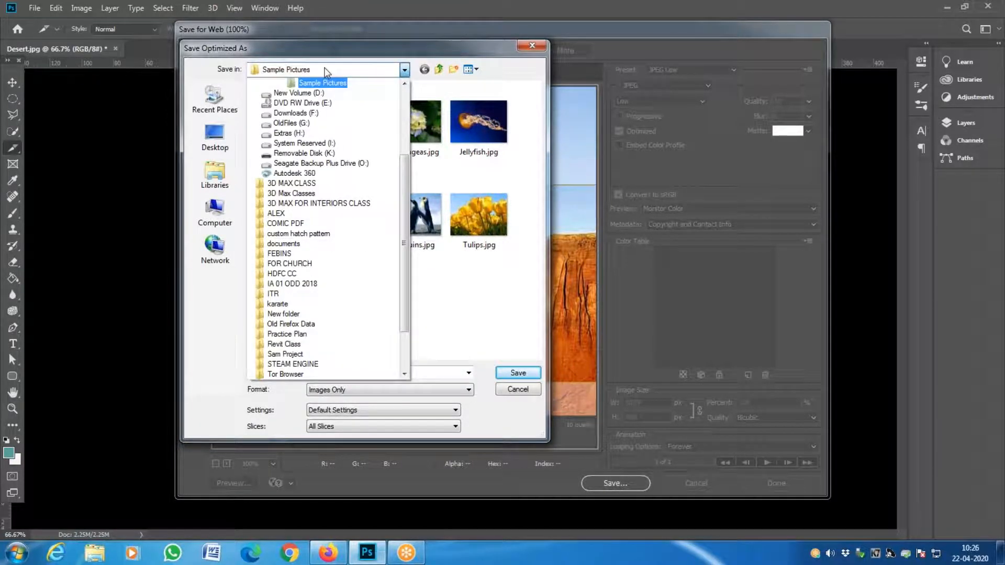
{"action": "left_click", "coordinate": [324, 93]}
{"action": "left_click", "coordinate": [329, 69]}
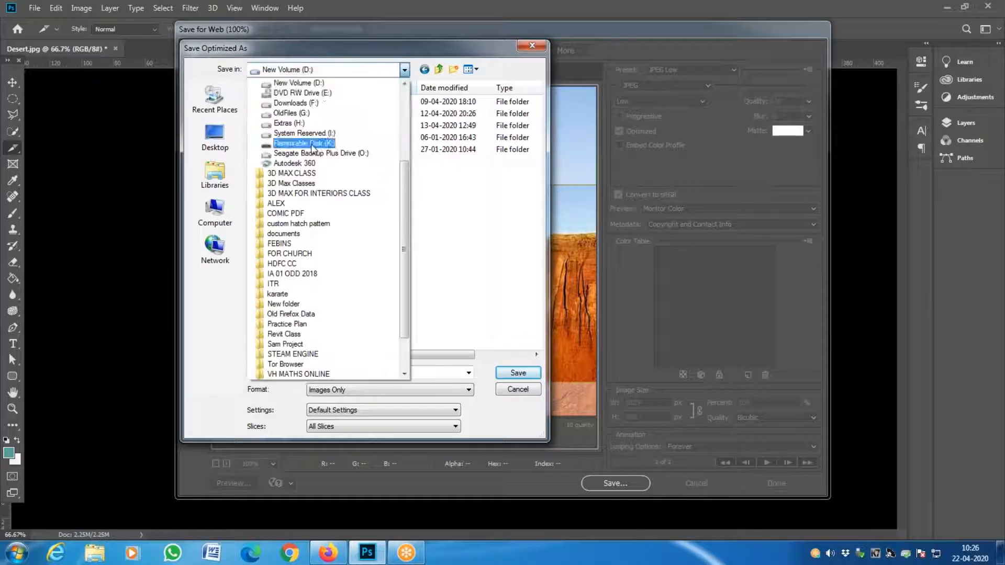
{"action": "left_click", "coordinate": [314, 103]}
{"action": "left_click", "coordinate": [287, 221]}
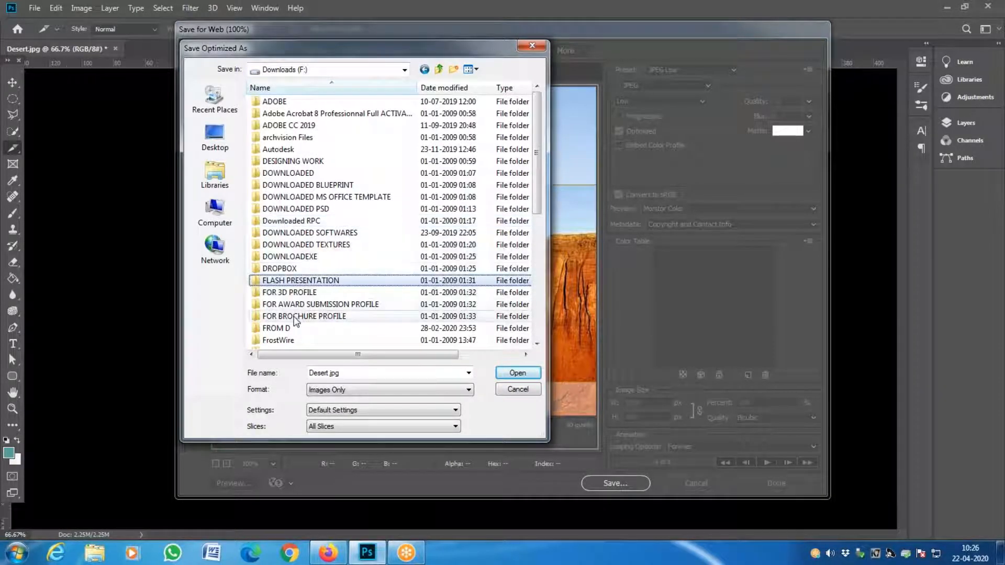
{"action": "double_click", "coordinate": [286, 329]}
{"action": "double_click", "coordinate": [296, 139]}
{"action": "left_click", "coordinate": [298, 138]}
{"action": "key", "text": "o"}
{"action": "double_click", "coordinate": [314, 102]}
{"action": "double_click", "coordinate": [314, 101]}
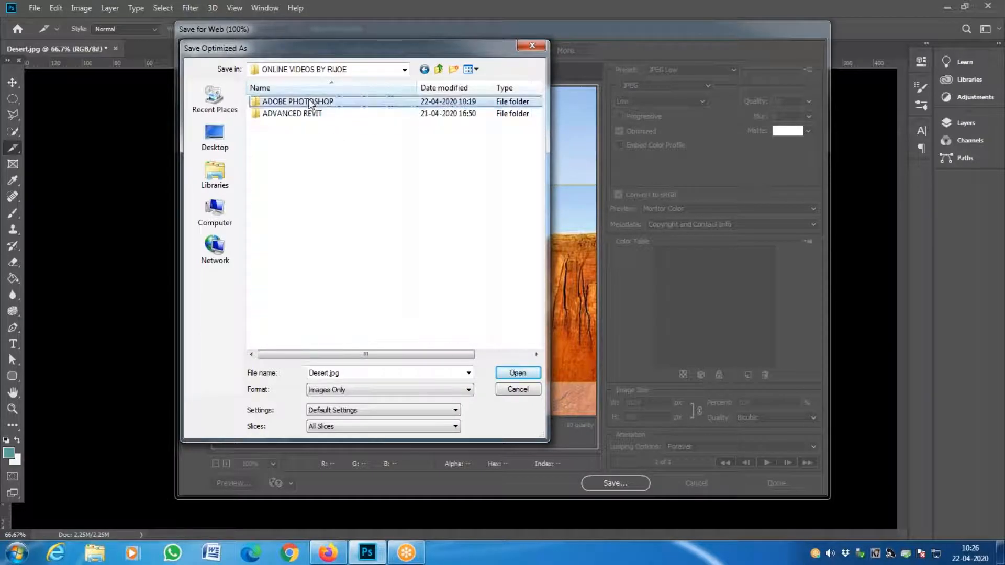
{"action": "double_click", "coordinate": [278, 113]}
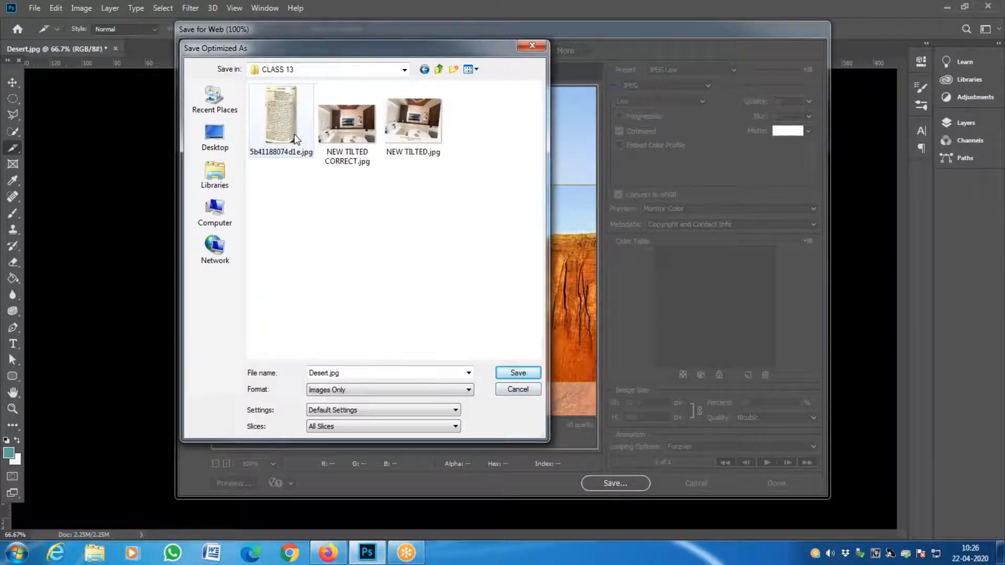
{"action": "left_click", "coordinate": [524, 374]}
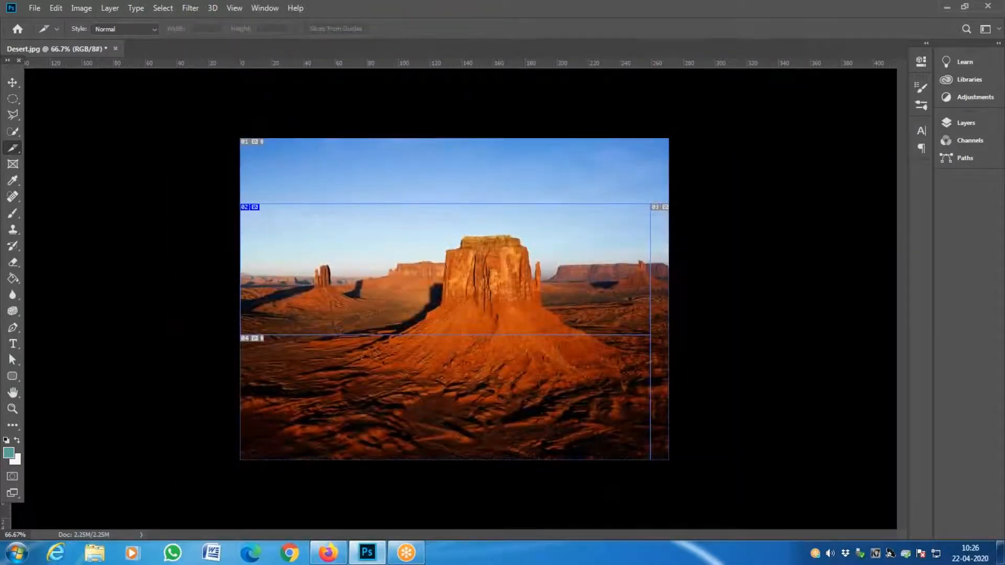
- Inspect the exported slice files in the images folder of CLASS 13 without opening any of them
{"action": "left_click", "coordinate": [37, 9]}
{"action": "left_click", "coordinate": [44, 34]}
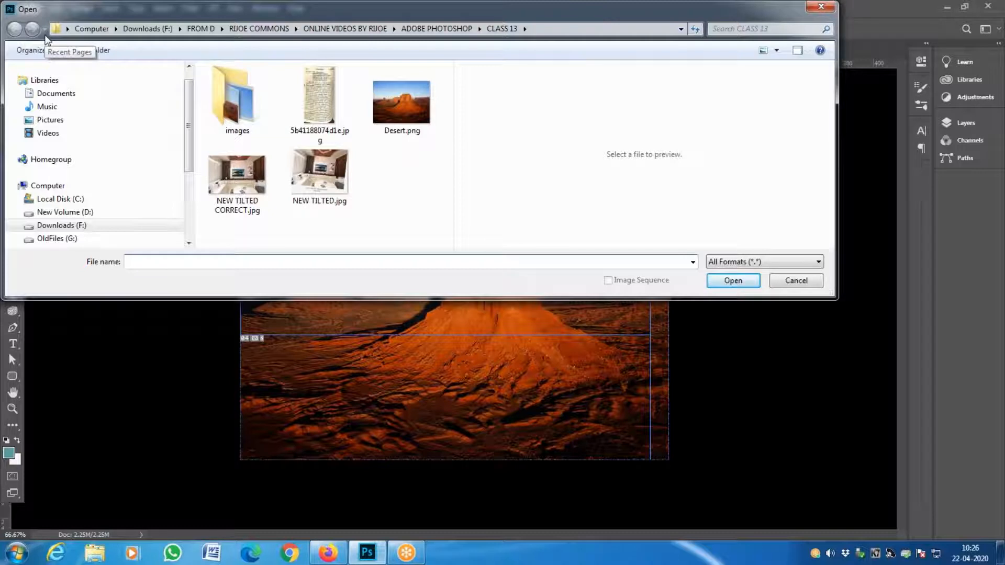
{"action": "left_click", "coordinate": [760, 265]}
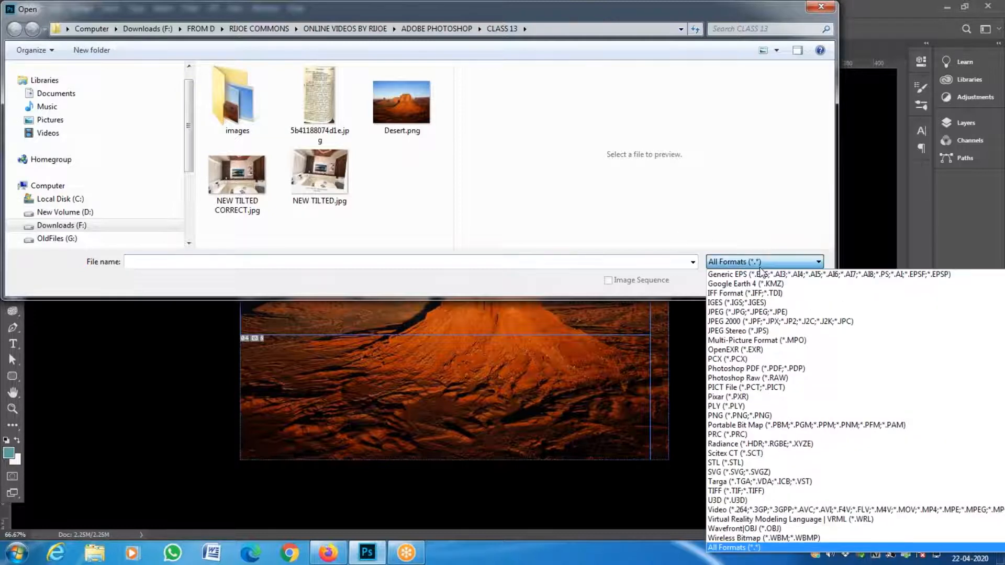
{"action": "left_click", "coordinate": [760, 265]}
{"action": "double_click", "coordinate": [242, 101]}
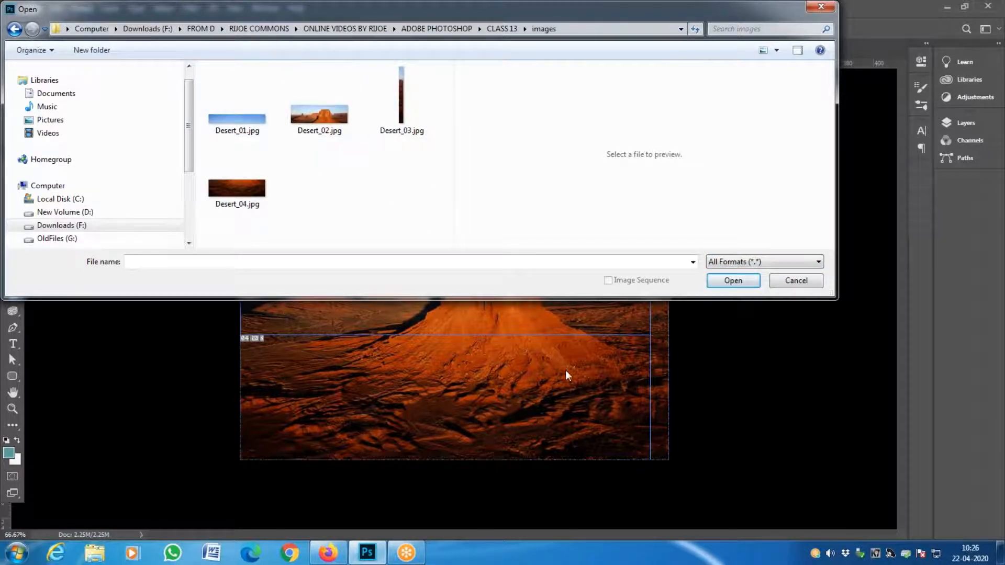
{"action": "key", "text": "Escape"}
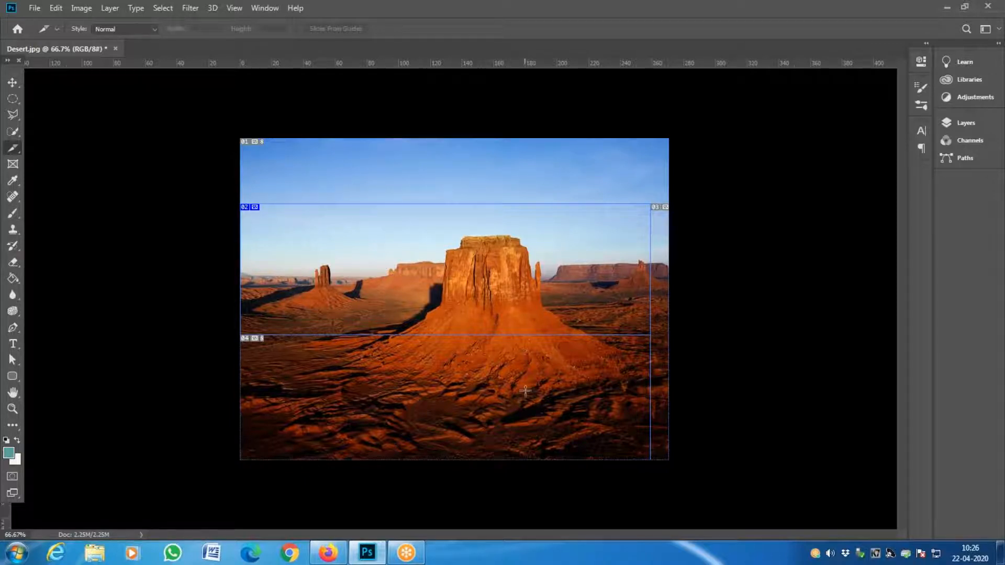
- Draw a tall slice over the full height of the desert image's middle, around the central butte, and view the slicing tool options
{"action": "left_click_drag", "start_coordinate": [400, 134], "coordinate": [587, 467]}
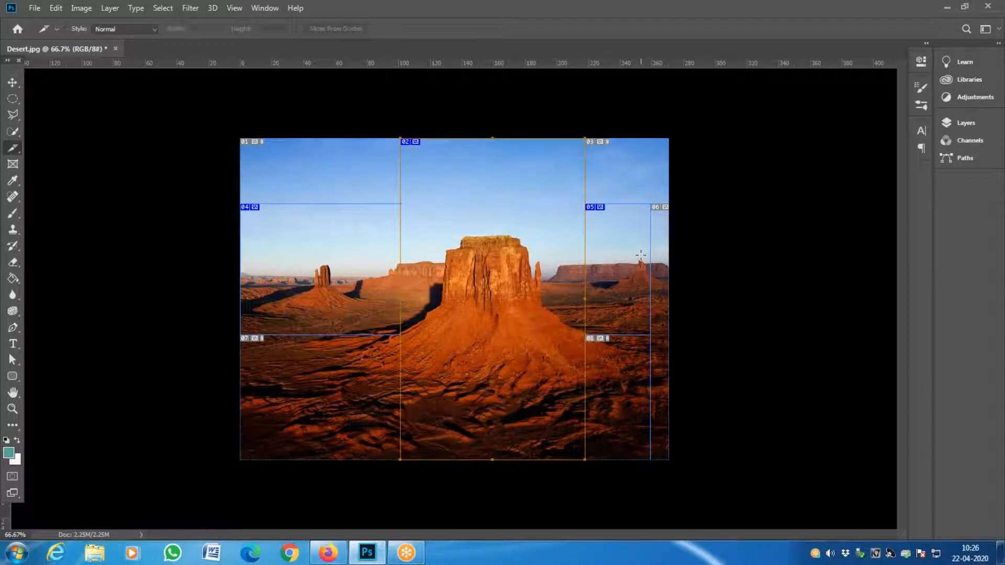
{"action": "right_click", "coordinate": [13, 146]}
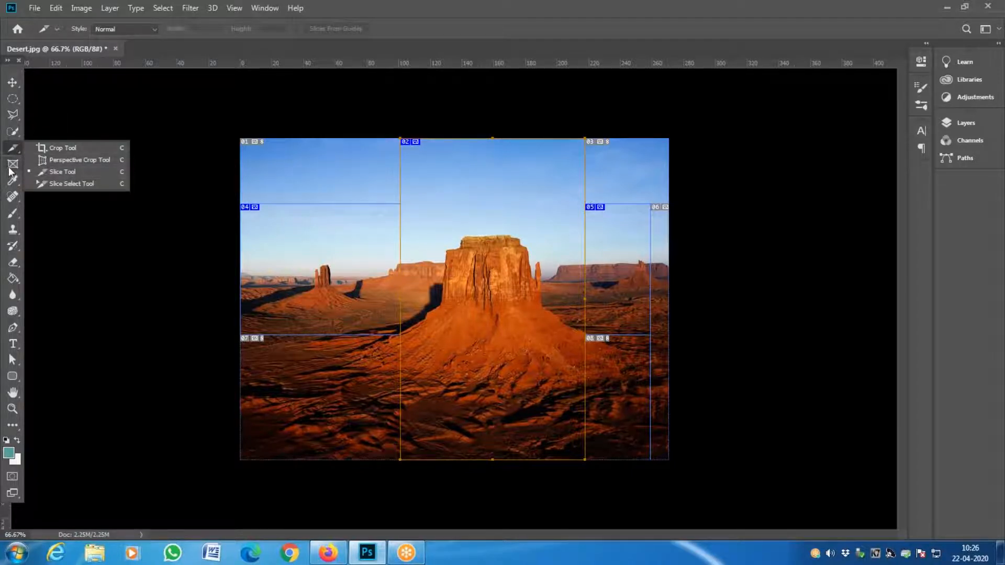
- Close Desert.jpg without saving and open NEW TILTED CORRECT.jpg from the recent files
{"action": "left_click", "coordinate": [115, 48]}
{"action": "left_click", "coordinate": [498, 209]}
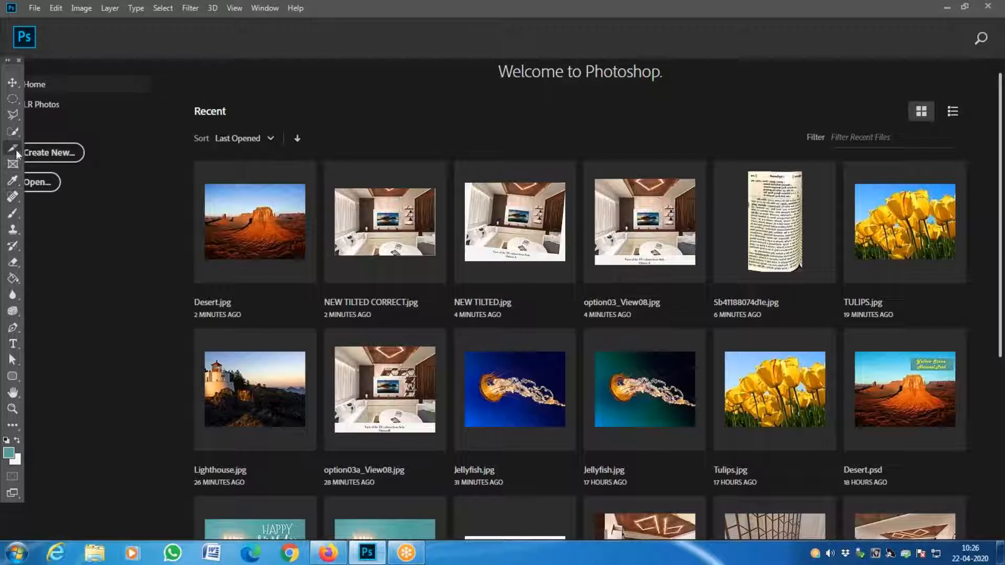
{"action": "left_click", "coordinate": [424, 243]}
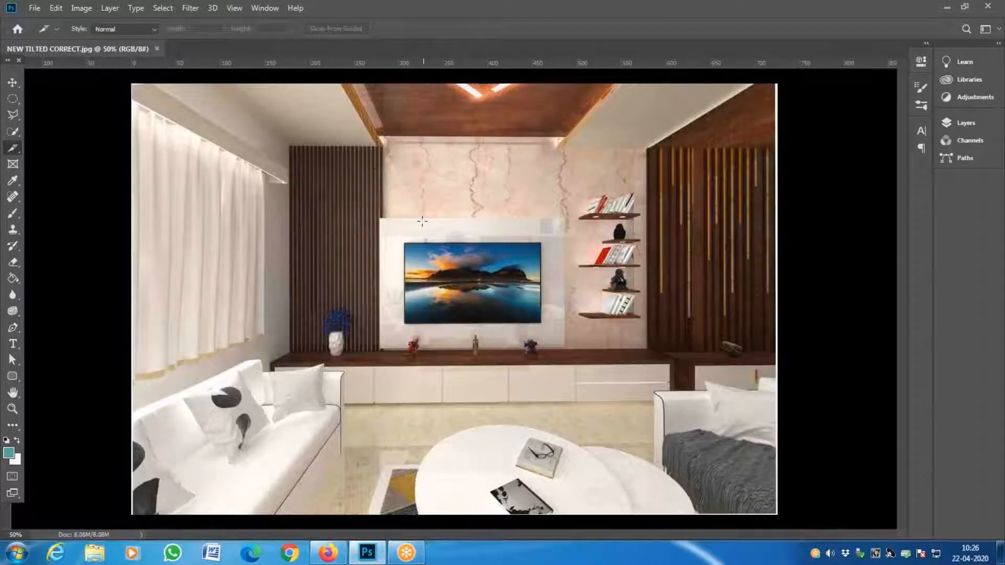
- Draw a rectangular frame with the Frame tool exactly over the TV screen on the room's back wall
{"action": "left_click", "coordinate": [13, 165]}
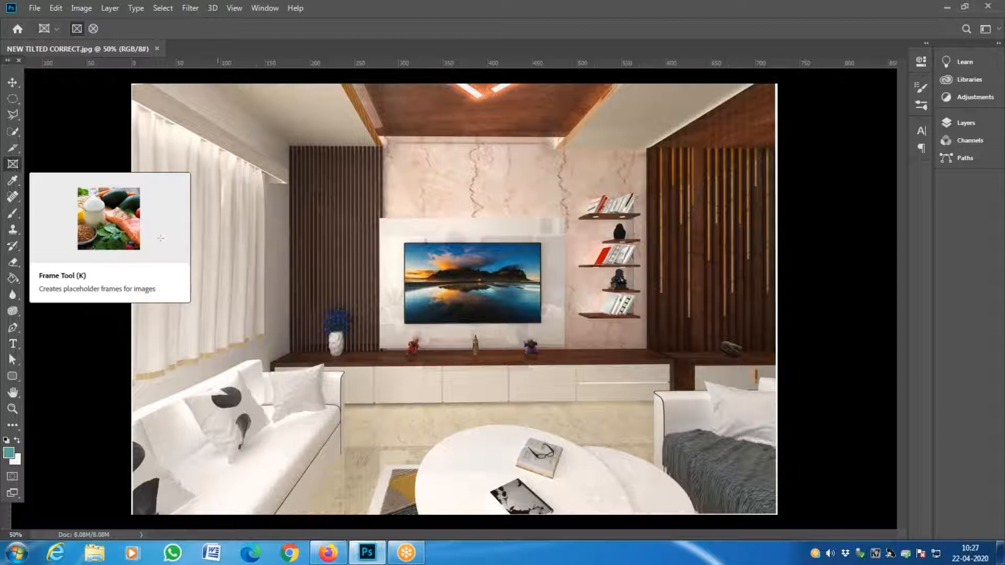
{"action": "key", "text": "z"}
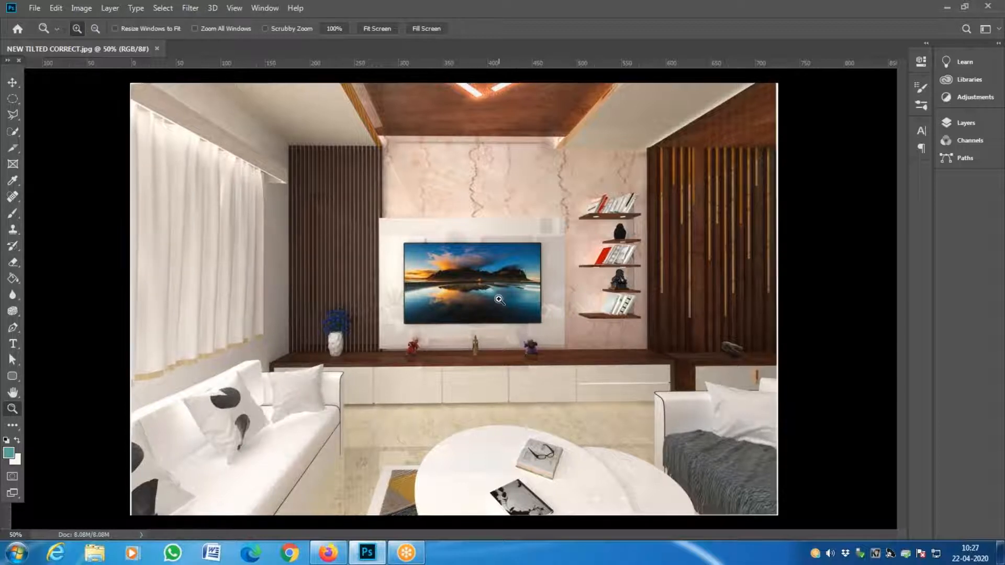
{"action": "left_click", "coordinate": [498, 300]}
{"action": "left_click", "coordinate": [498, 299]}
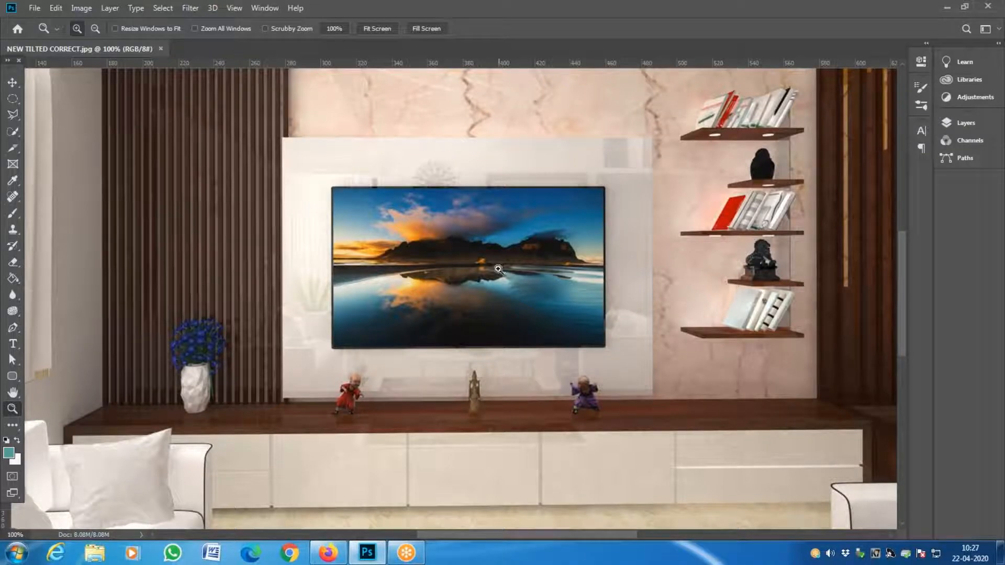
{"action": "left_click", "coordinate": [462, 280], "text": "alt"}
{"action": "left_click", "coordinate": [462, 279], "text": "alt"}
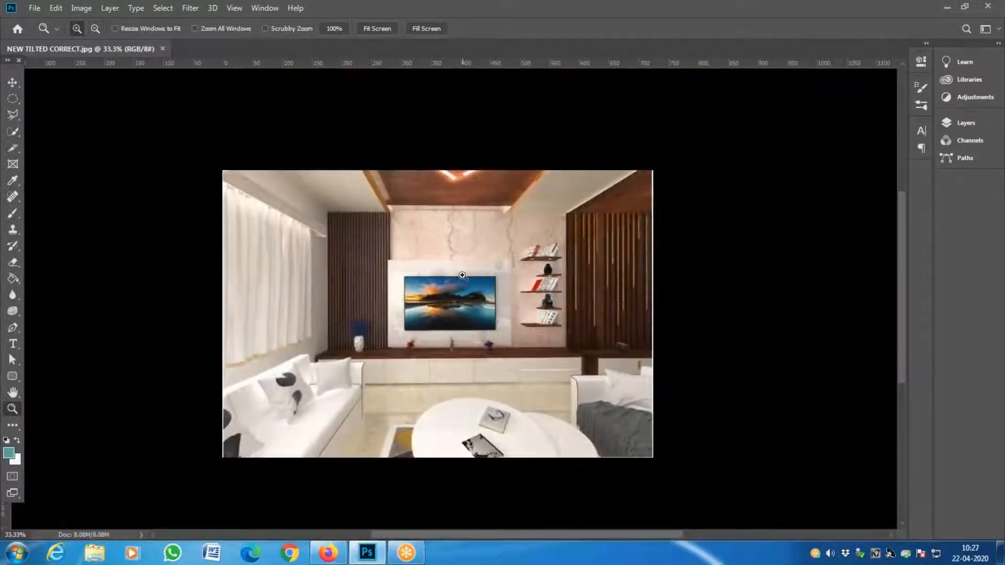
{"action": "left_click", "coordinate": [460, 275]}
{"action": "left_click", "coordinate": [461, 276]}
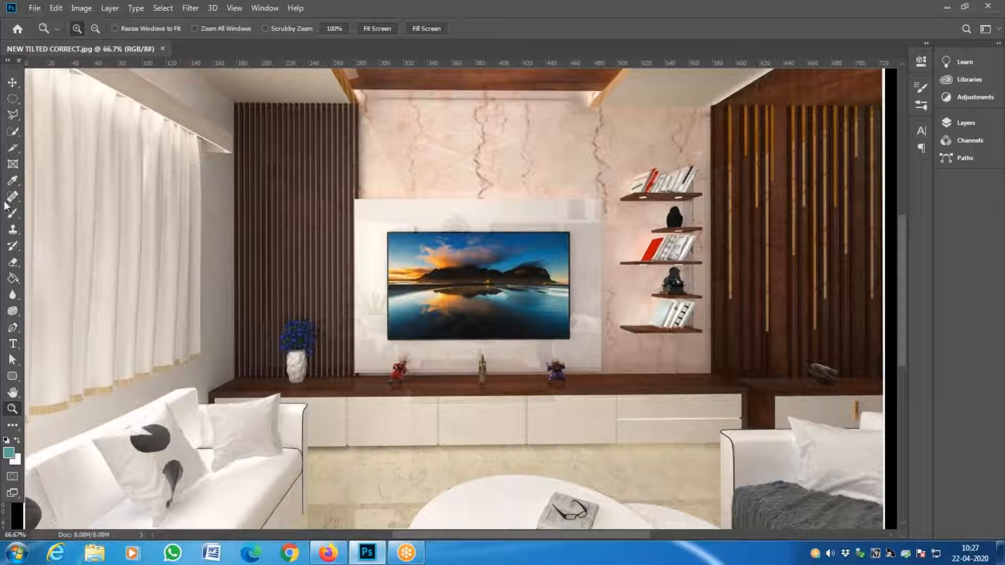
{"action": "left_click", "coordinate": [13, 164]}
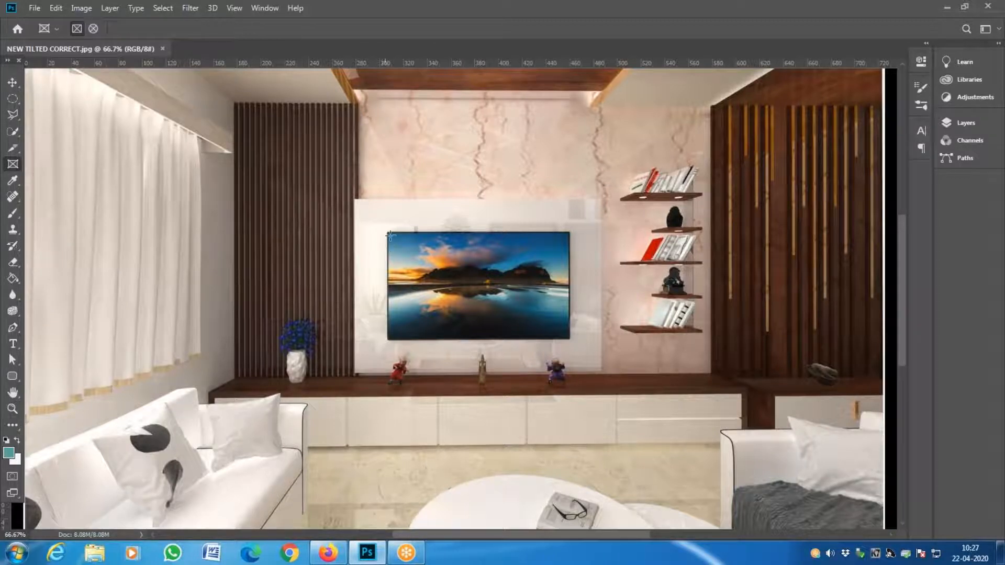
{"action": "left_click_drag", "start_coordinate": [387, 232], "coordinate": [569, 340]}
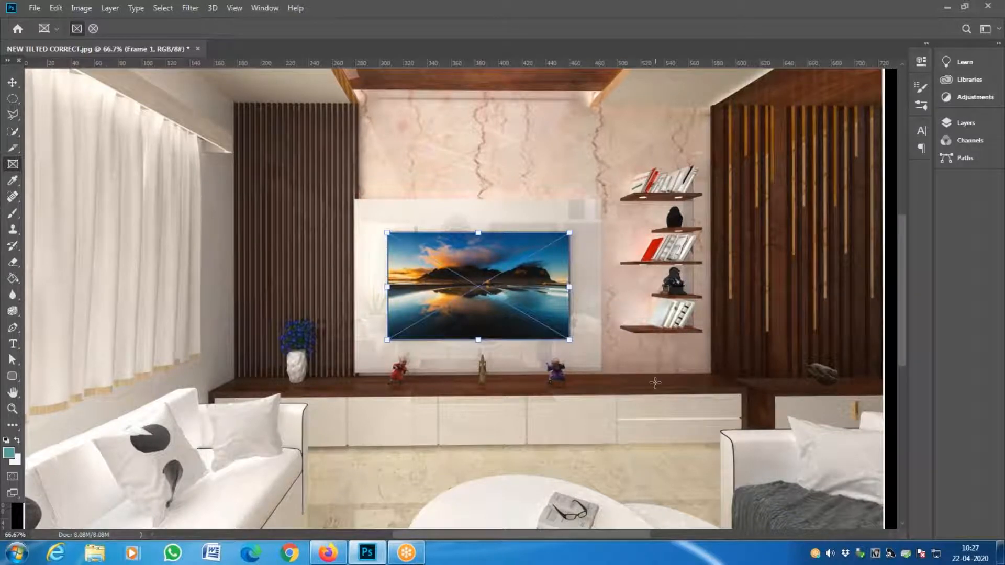
- Place Desert.png from the CLASS 13 folder as an embedded image into the TV frame, then deselect the frame with the Move tool
{"action": "left_click", "coordinate": [34, 8]}
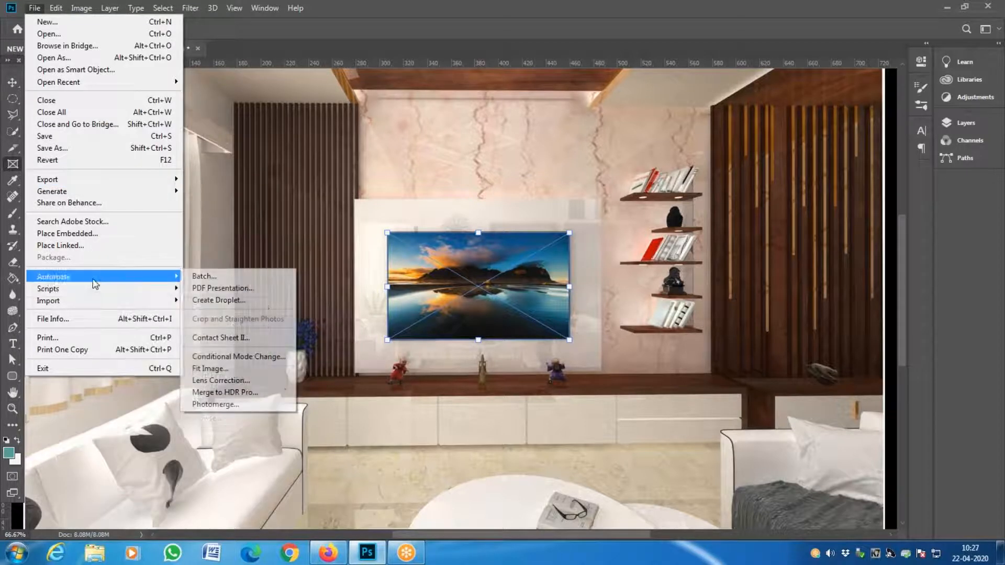
{"action": "left_click", "coordinate": [75, 235]}
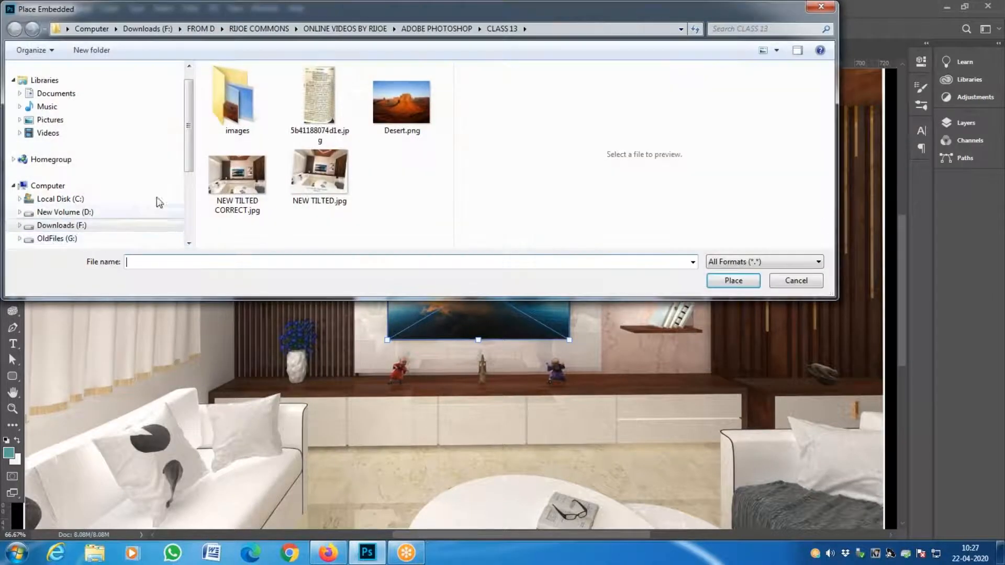
{"action": "left_click", "coordinate": [398, 121]}
{"action": "double_click", "coordinate": [398, 122]}
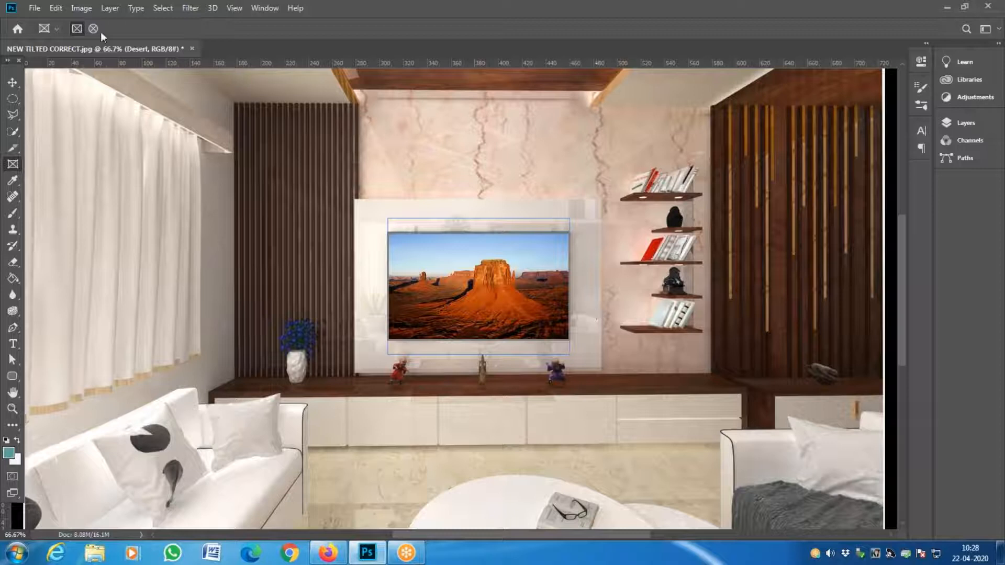
{"action": "left_click", "coordinate": [13, 82]}
{"action": "left_click", "coordinate": [119, 113]}
- Open the list of file commands for the room image
{"action": "left_click", "coordinate": [35, 8]}
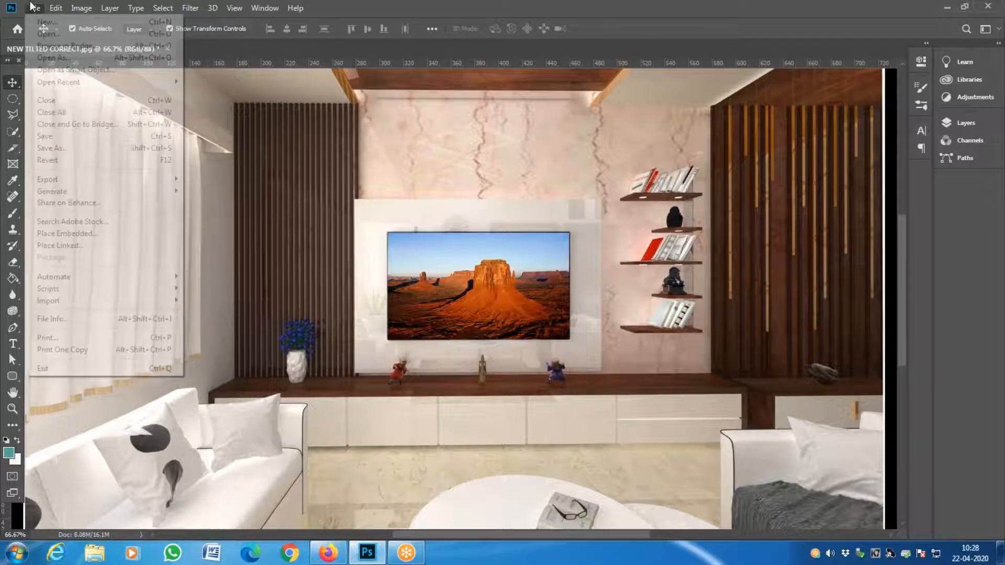
- Open Desert.png and add the picture to NEW TILTED CORRECT.jpg as a layer scaled to 45.55%, below the wall shelves
{"action": "left_click", "coordinate": [42, 34]}
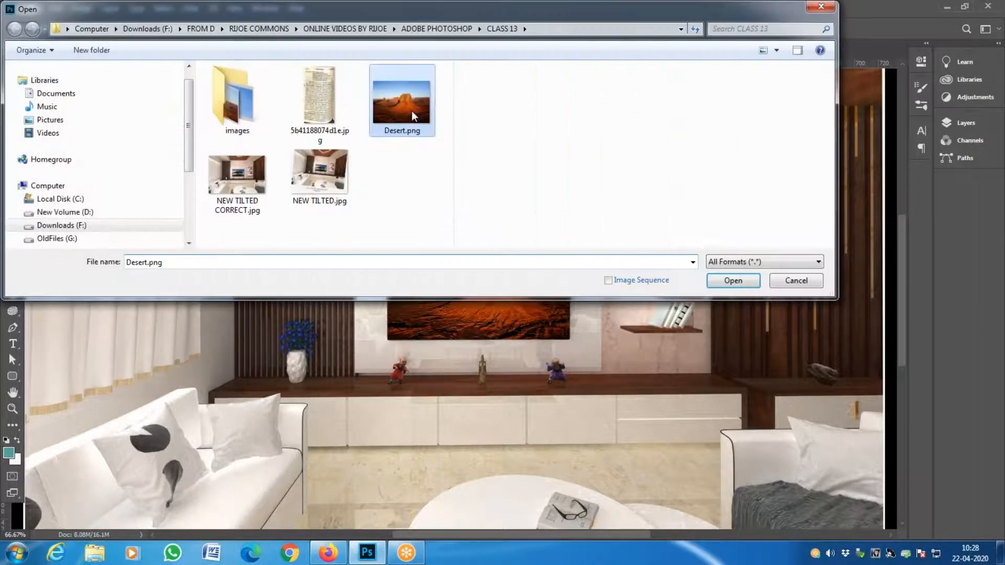
{"action": "left_click", "coordinate": [411, 111]}
{"action": "double_click", "coordinate": [411, 111]}
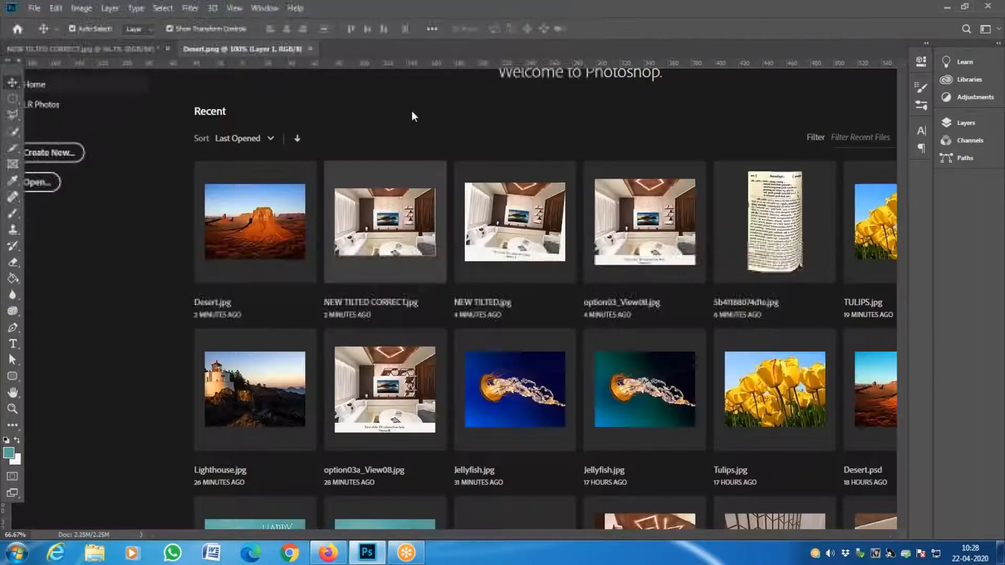
{"action": "left_click_drag", "start_coordinate": [362, 269], "coordinate": [487, 309]}
{"action": "left_click_drag", "start_coordinate": [489, 471], "coordinate": [677, 441]}
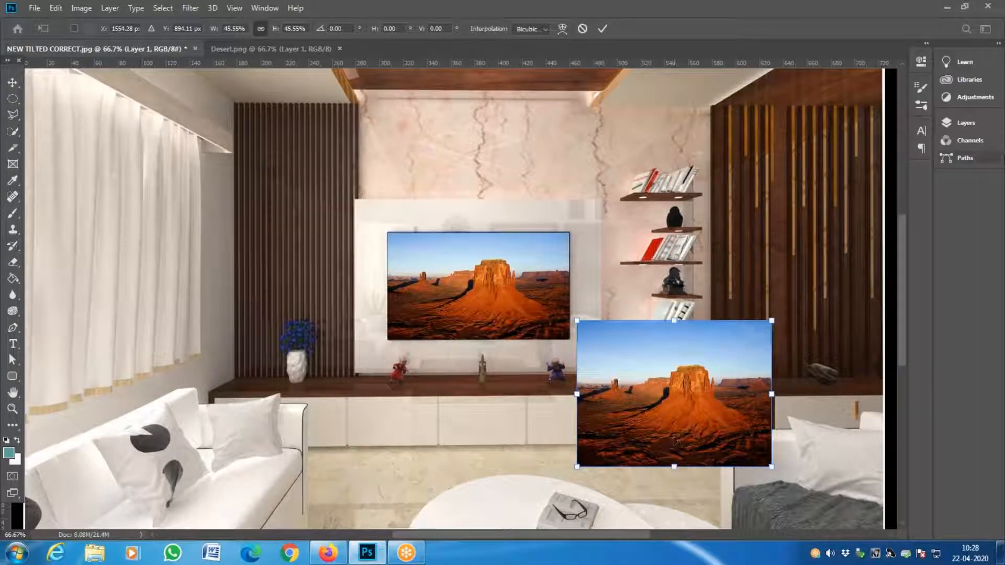
{"action": "left_click", "coordinate": [969, 124]}
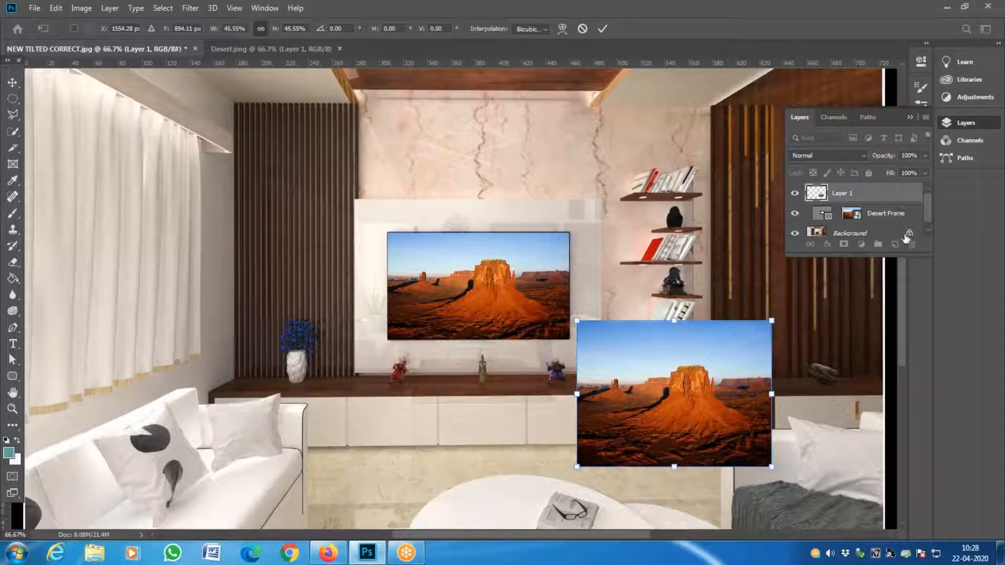
{"action": "key", "text": "Return"}
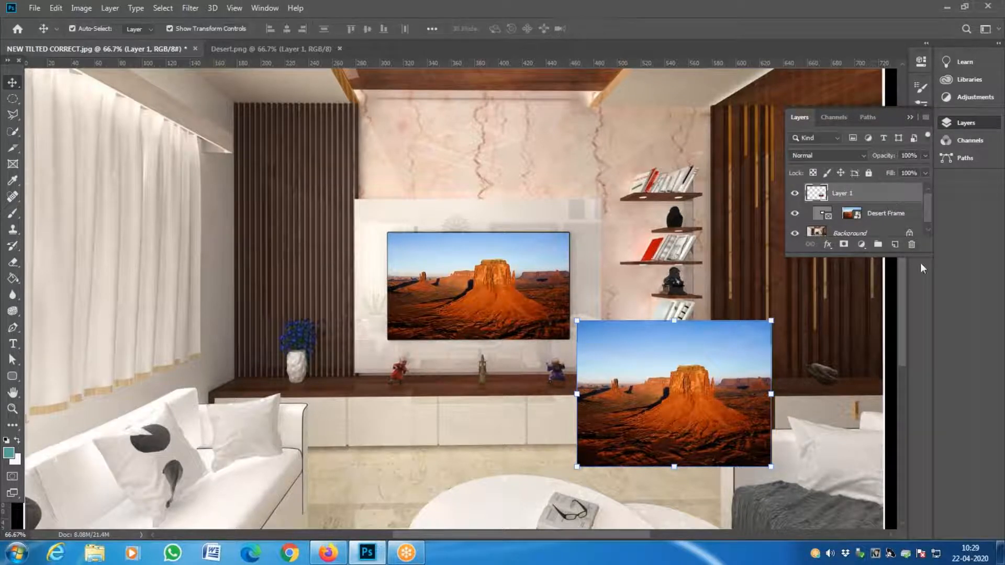
- Delete Layer 1 with the added desert picture, and delete the Desert Frame together with its contents
{"action": "left_click", "coordinate": [911, 244]}
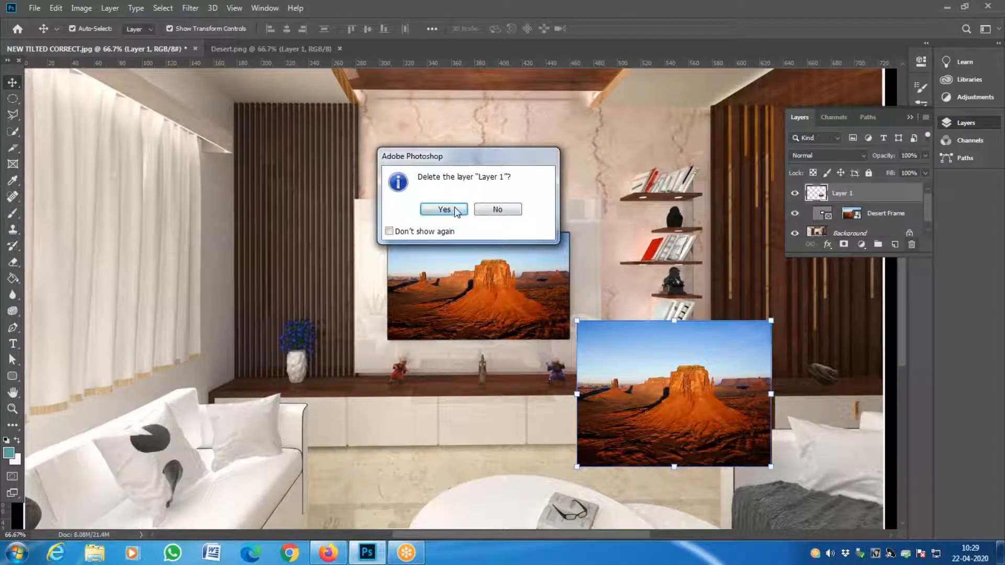
{"action": "left_click", "coordinate": [449, 210]}
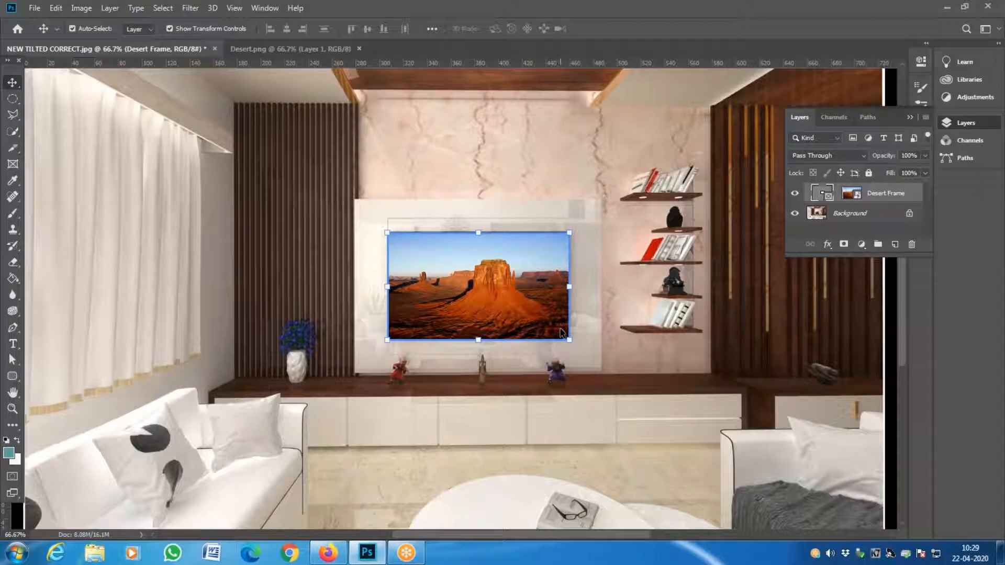
{"action": "left_click", "coordinate": [912, 245]}
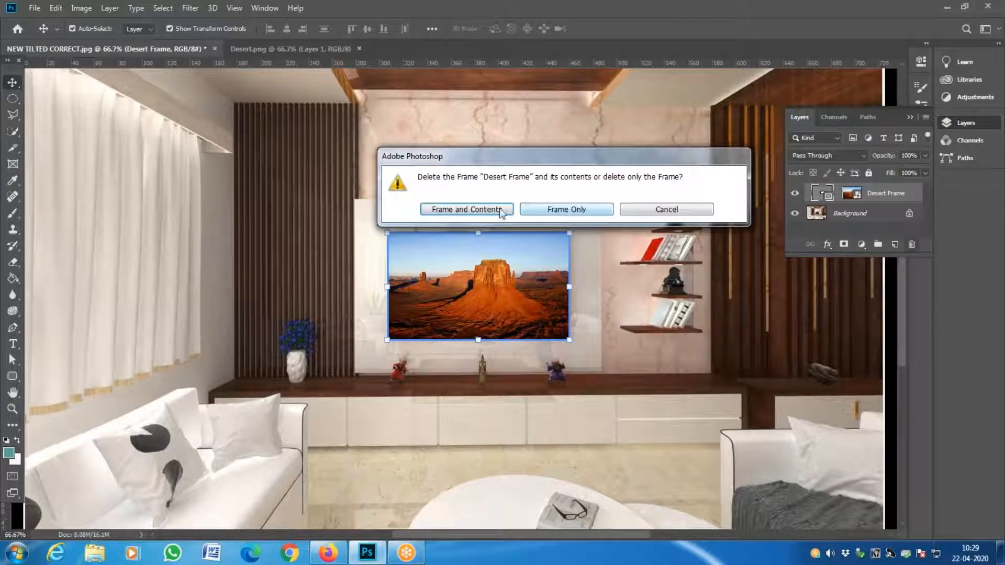
{"action": "left_click", "coordinate": [467, 210]}
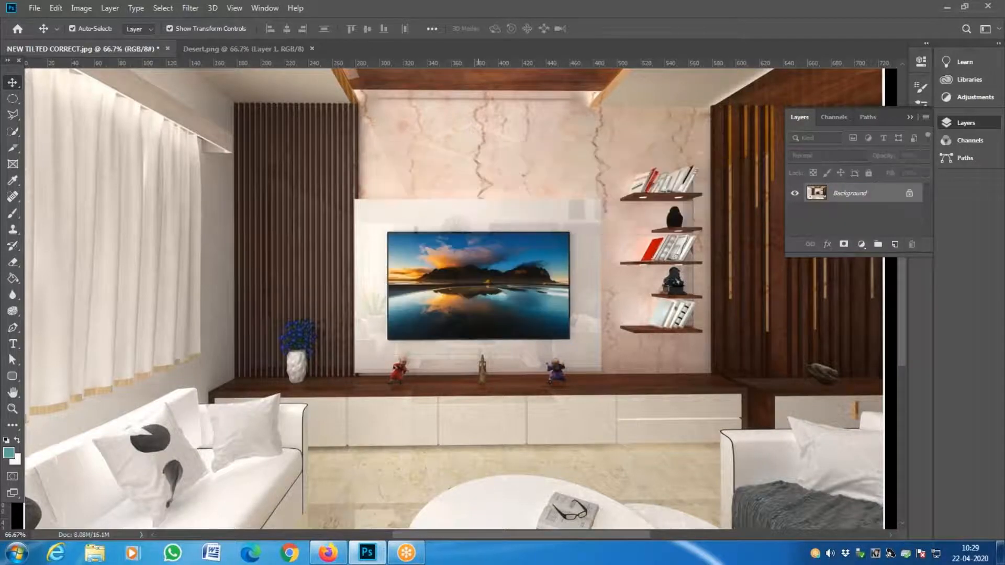
- Draw a rectangular frame about 152.4 mm wide and 89.3 mm high exactly over the TV screen
{"action": "left_click", "coordinate": [12, 165]}
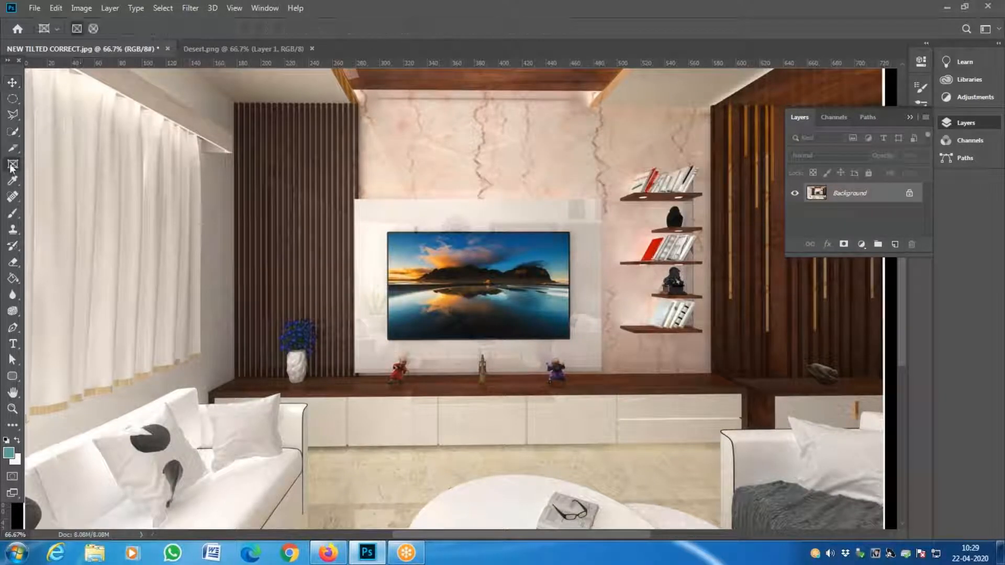
{"action": "left_click_drag", "start_coordinate": [388, 232], "coordinate": [569, 340]}
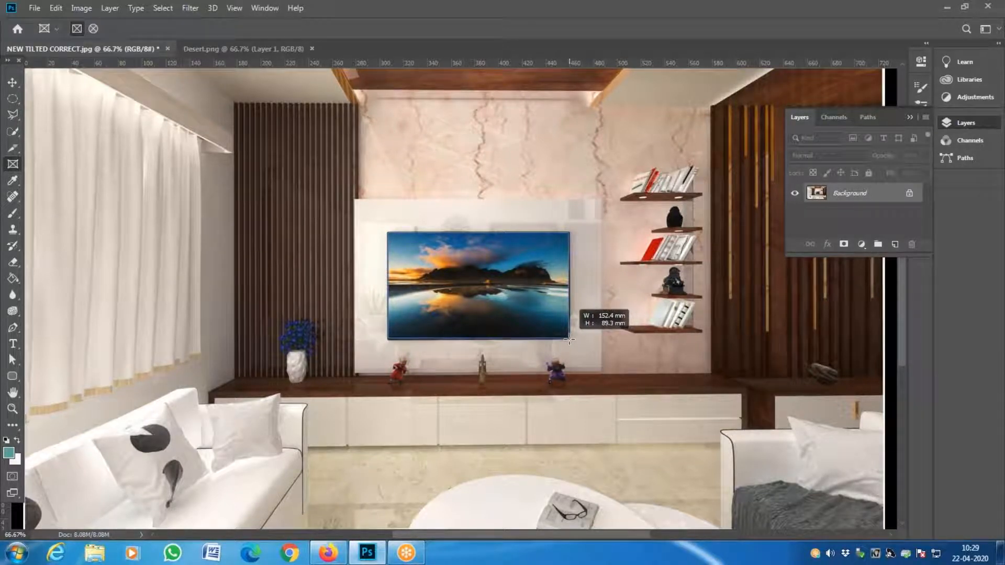
{"action": "left_click_drag", "start_coordinate": [569, 340], "coordinate": [569, 340]}
- Place Penguins.jpg from the Sample Pictures folder into the TV screen frame as an embedded image
{"action": "left_click", "coordinate": [36, 7]}
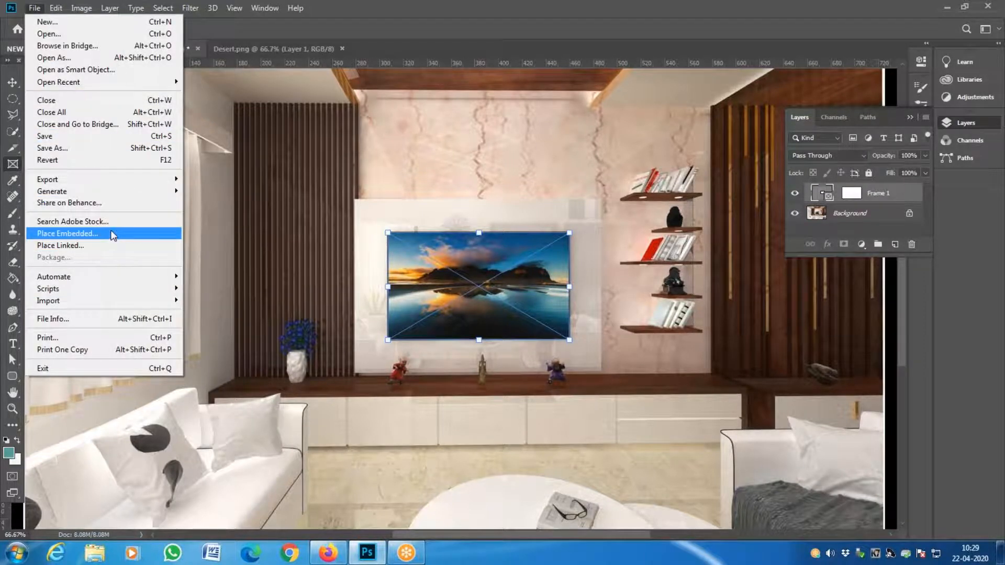
{"action": "left_click", "coordinate": [110, 235]}
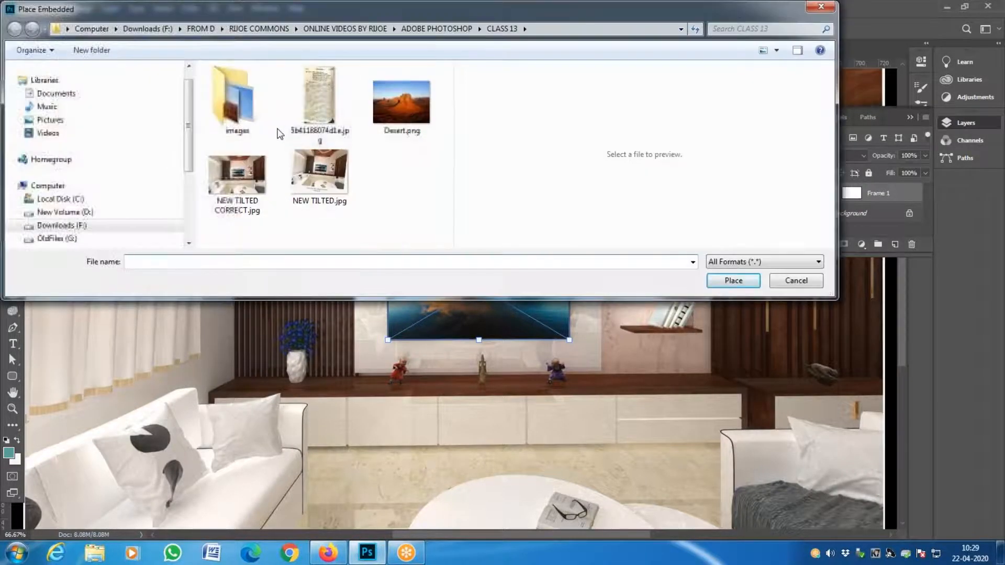
{"action": "left_click", "coordinate": [50, 120]}
{"action": "double_click", "coordinate": [416, 154]}
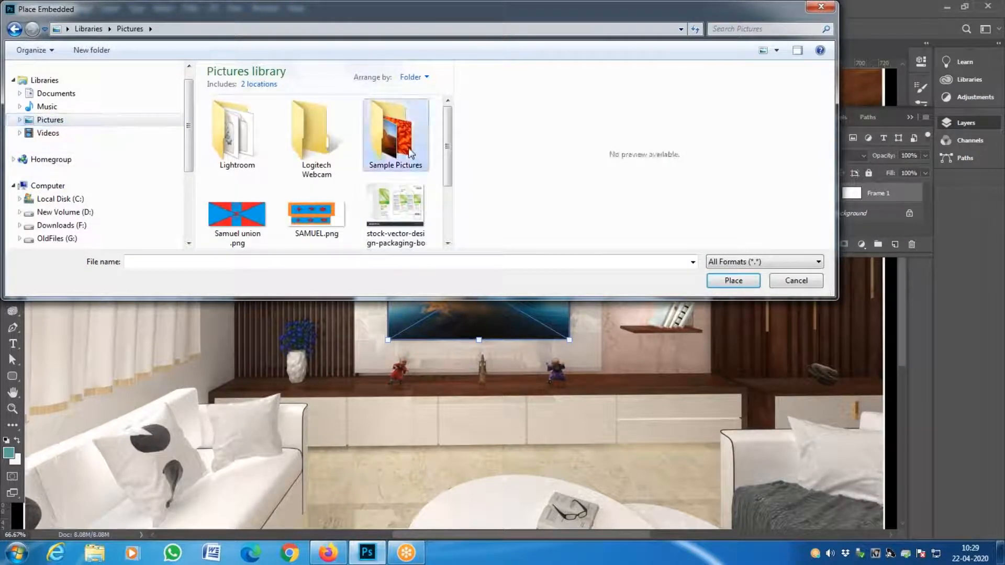
{"action": "scroll", "coordinate": [313, 212], "scroll_direction": "down", "scroll_amount": 1}
{"action": "left_click", "coordinate": [257, 229]}
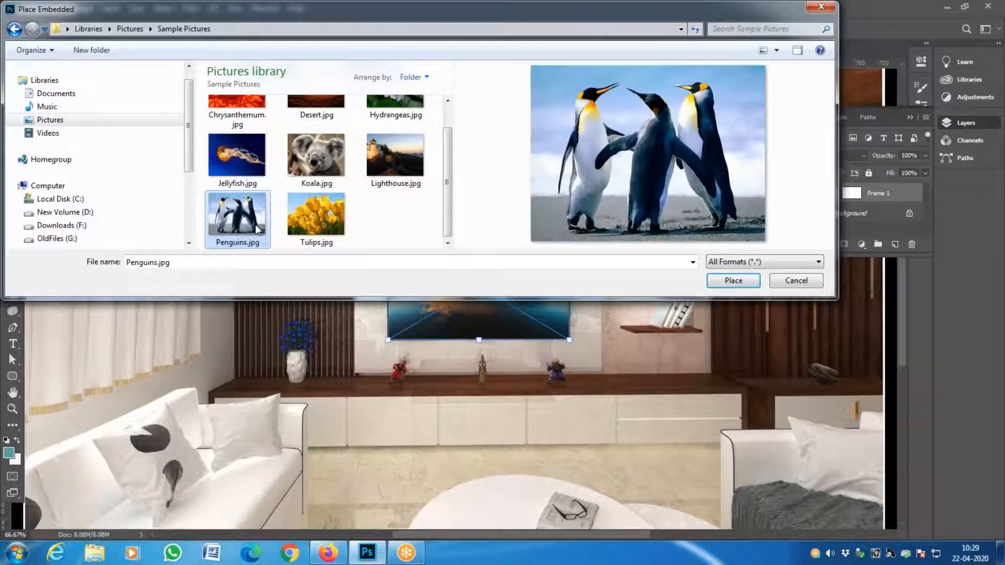
{"action": "double_click", "coordinate": [257, 230]}
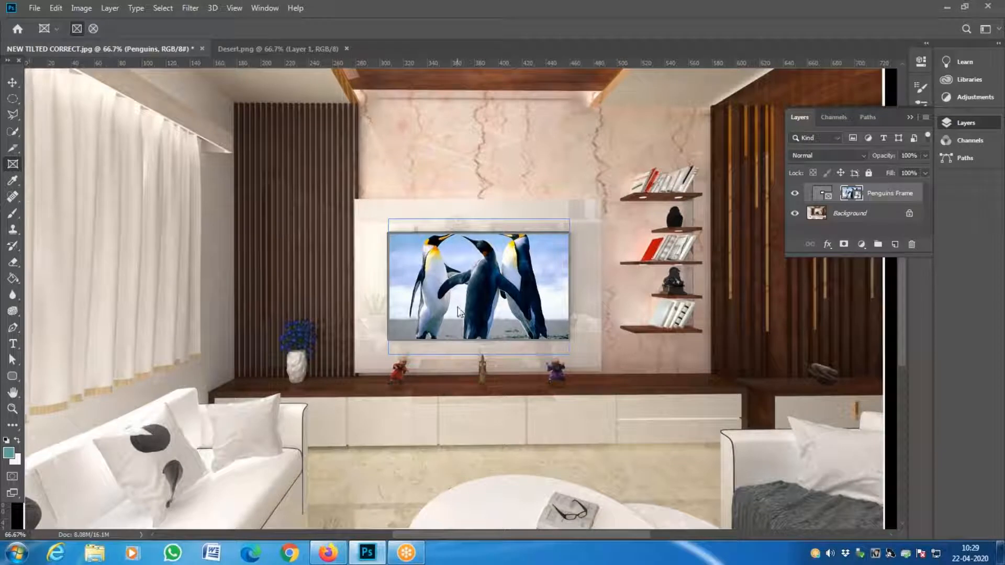
- Undo the placement of the penguins image so the frame is empty again
{"action": "left_click", "coordinate": [466, 280]}
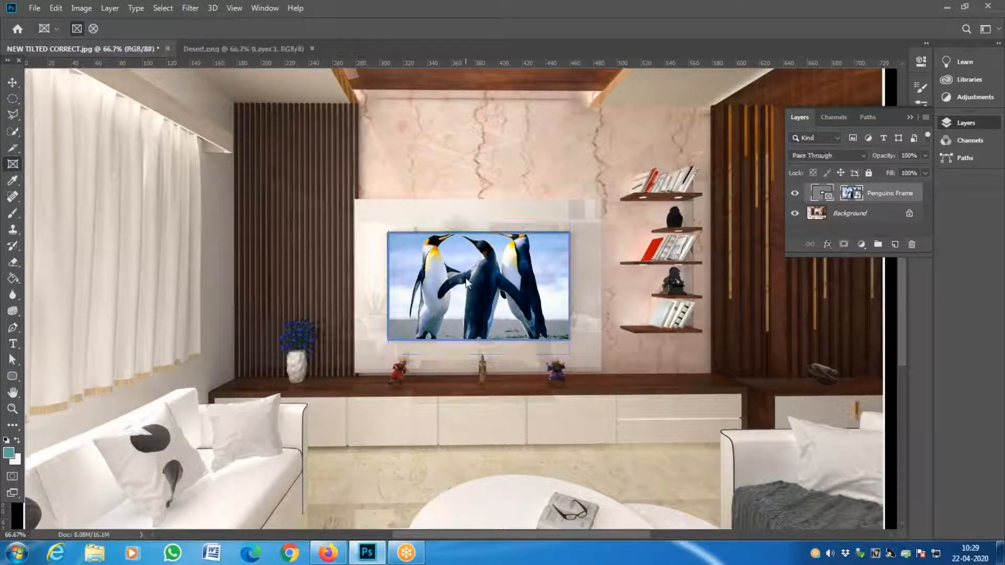
{"action": "key", "text": "v"}
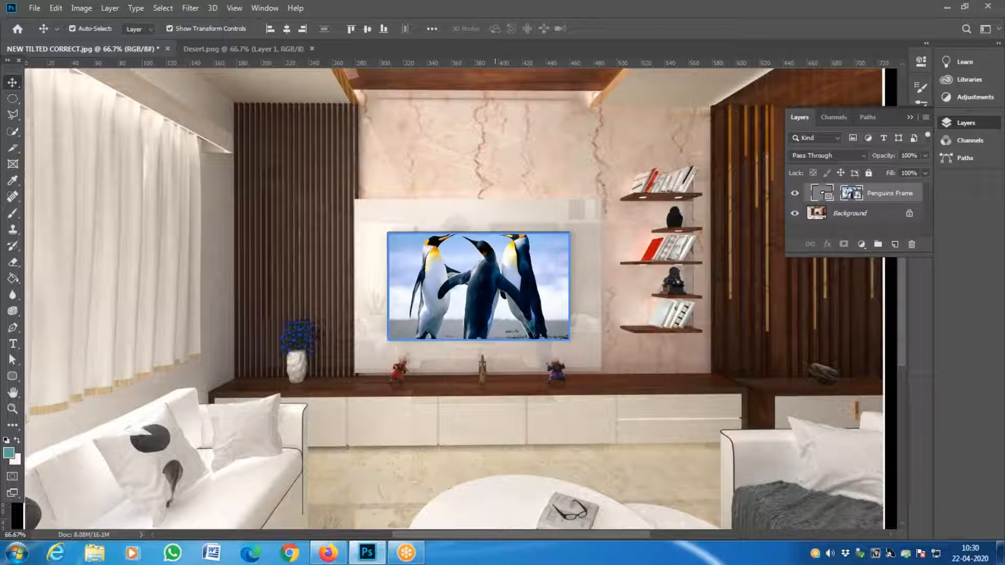
{"action": "key", "text": "ctrl+z"}
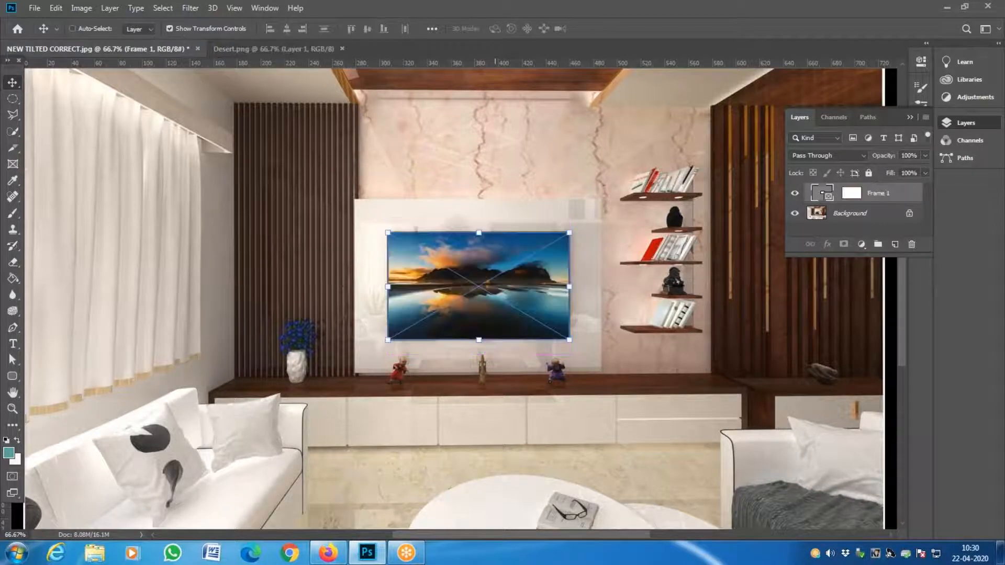
- Embed Penguins.jpg in the empty frame over the TV screen
{"action": "left_click", "coordinate": [34, 8]}
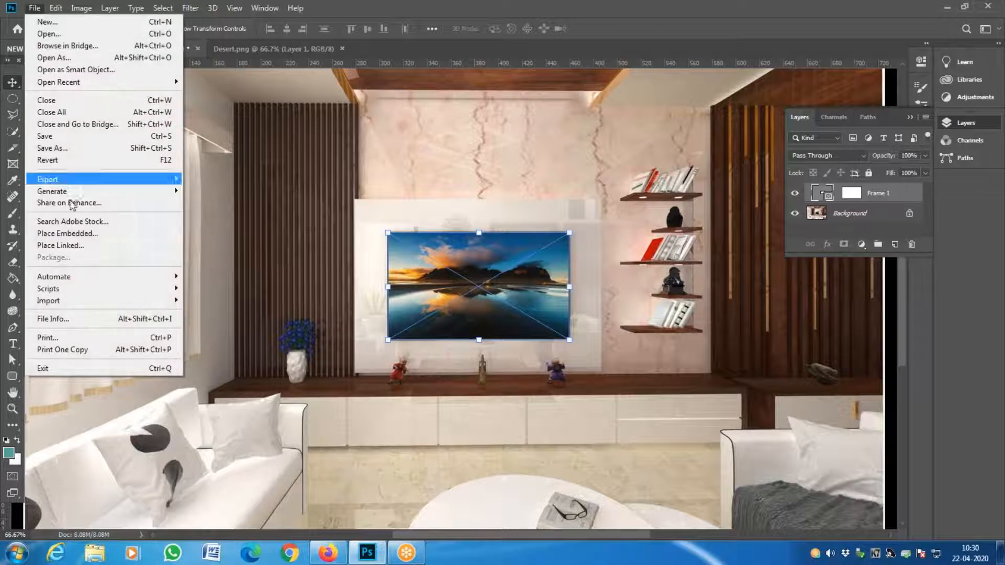
{"action": "left_click", "coordinate": [83, 238]}
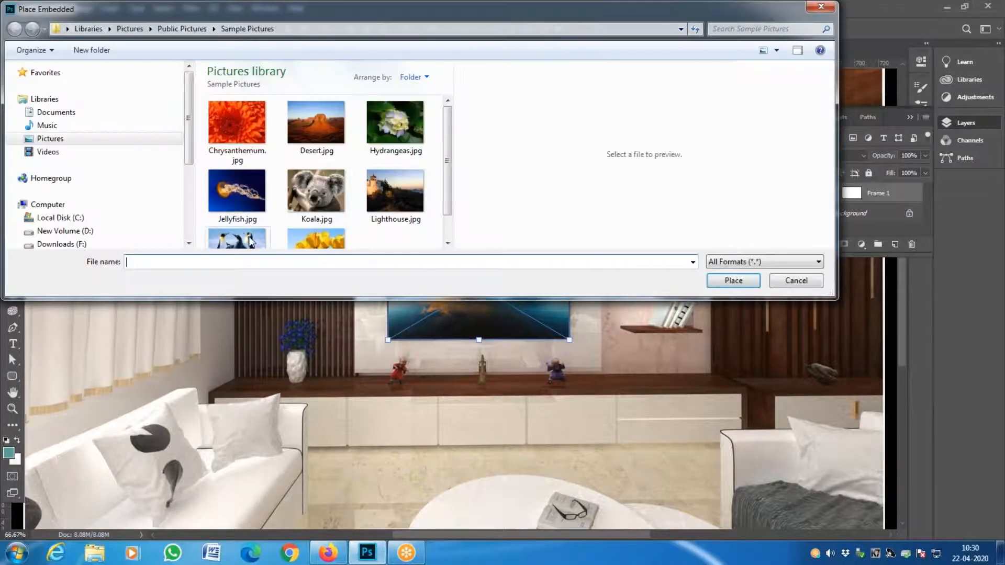
{"action": "left_click", "coordinate": [246, 238]}
{"action": "double_click", "coordinate": [247, 237]}
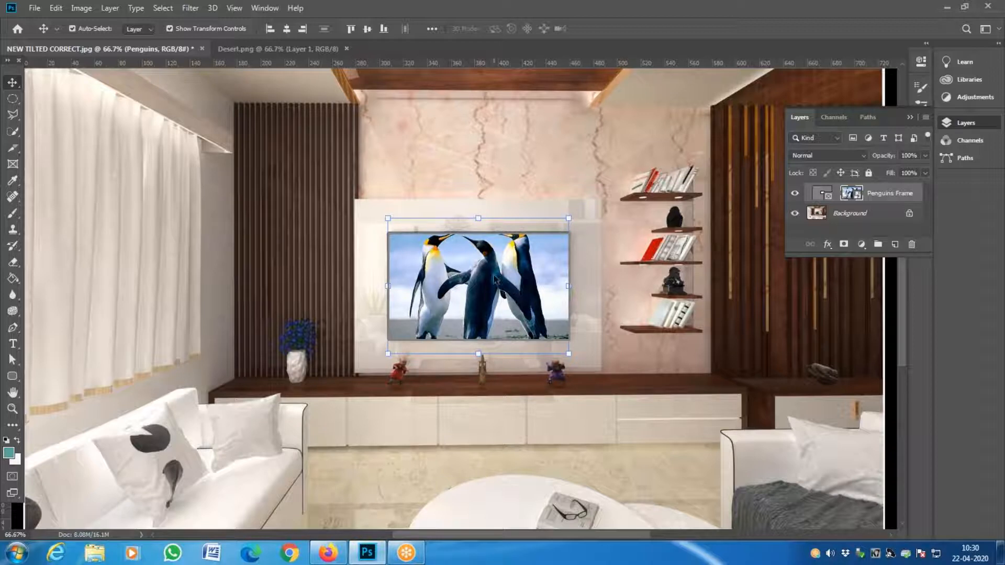
{"action": "key", "text": "Return"}
- Move the penguins image down inside its frame so the birds' heads fit within the TV screen
{"action": "left_click_drag", "start_coordinate": [494, 280], "coordinate": [496, 294]}
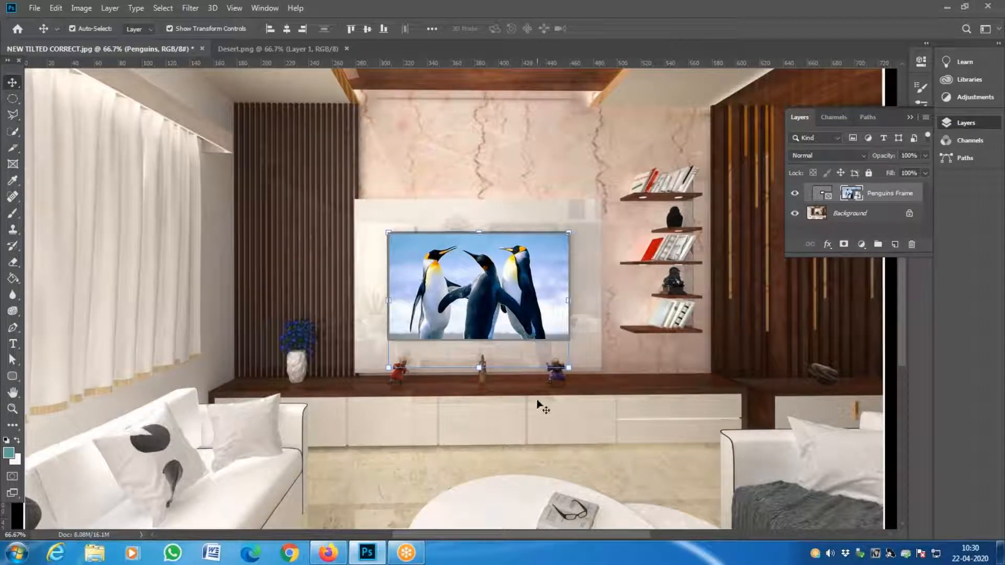
{"action": "mouse_move", "coordinate": [503, 298]}
{"action": "left_mouse_down"}
{"action": "mouse_move", "coordinate": [502, 267]}
{"action": "mouse_move", "coordinate": [504, 300]}
{"action": "mouse_move", "coordinate": [530, 327]}
{"action": "mouse_move", "coordinate": [501, 303]}
{"action": "left_mouse_up"}
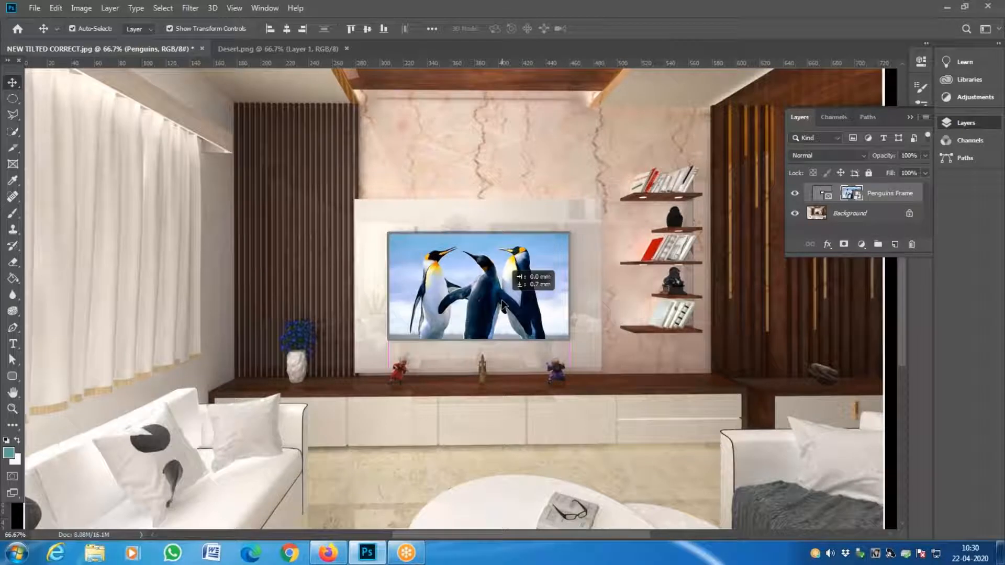
{"action": "left_click_drag", "start_coordinate": [502, 304], "coordinate": [501, 304]}
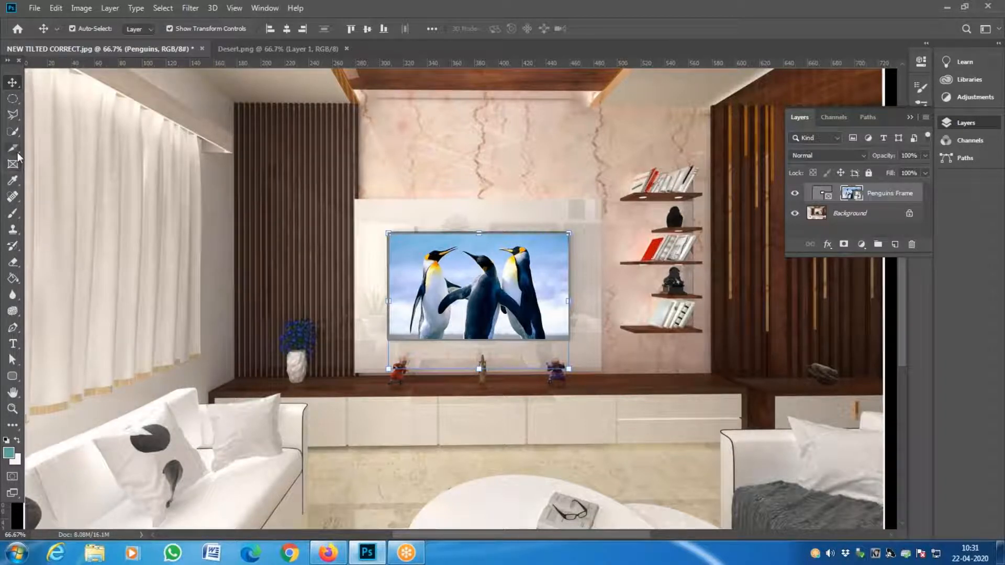
- Review the Frame tool and the Crop, Perspective Crop, Slice and Slice Select tools, finishing with the Crop tool active
{"action": "left_click_drag", "start_coordinate": [17, 152], "coordinate": [44, 177]}
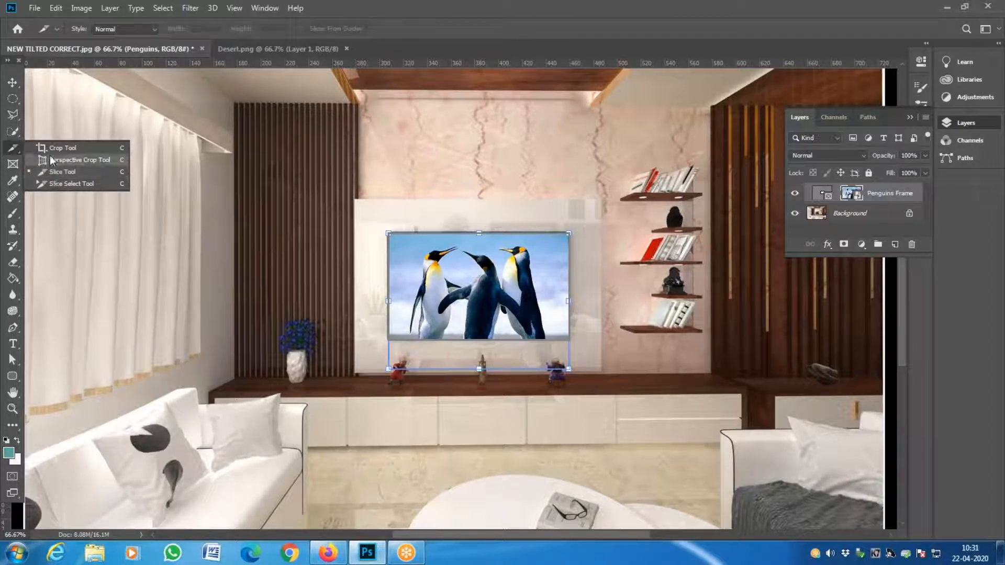
{"action": "left_click", "coordinate": [17, 169]}
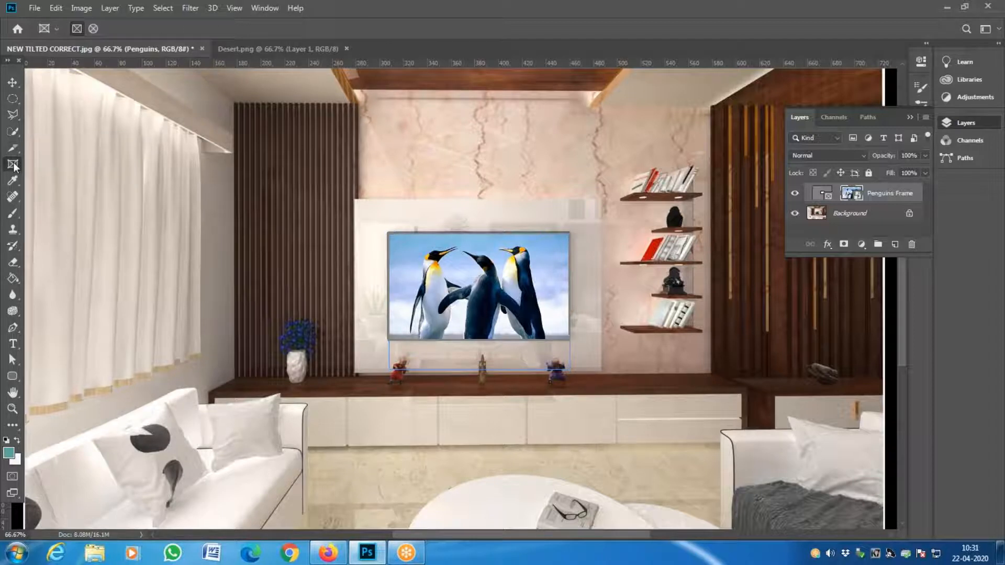
{"action": "right_click", "coordinate": [14, 149]}
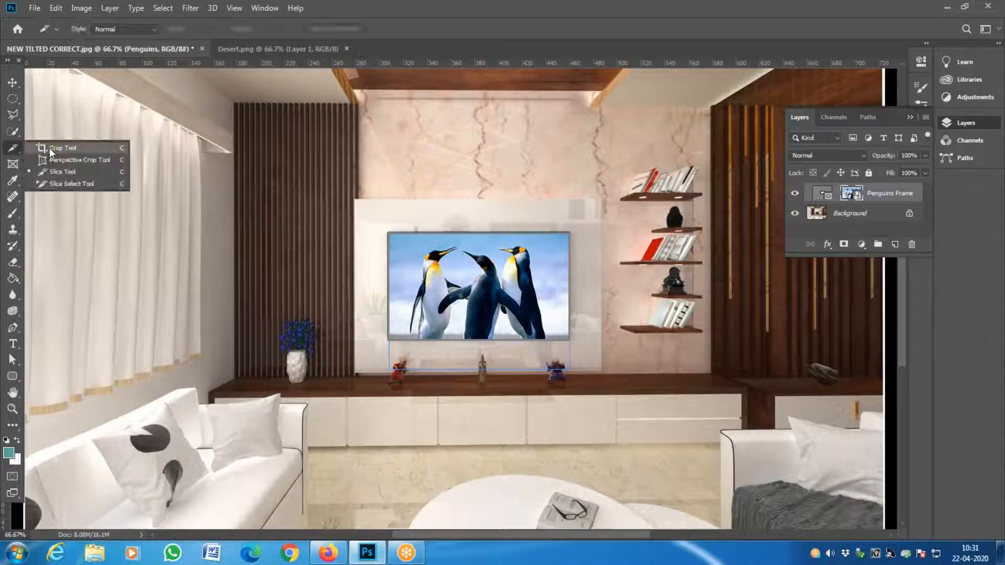
{"action": "left_click", "coordinate": [50, 148]}
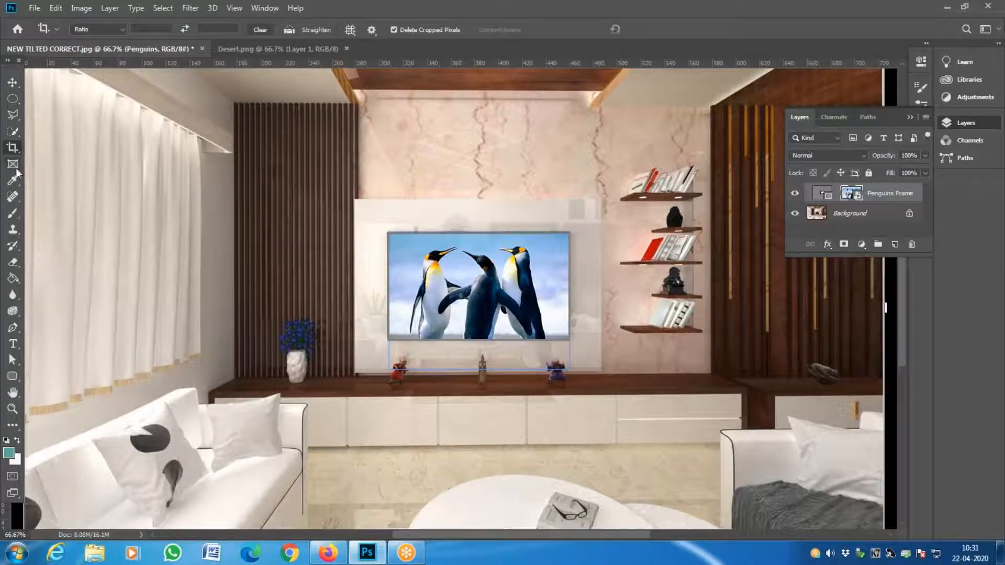
{"action": "right_click", "coordinate": [16, 150]}
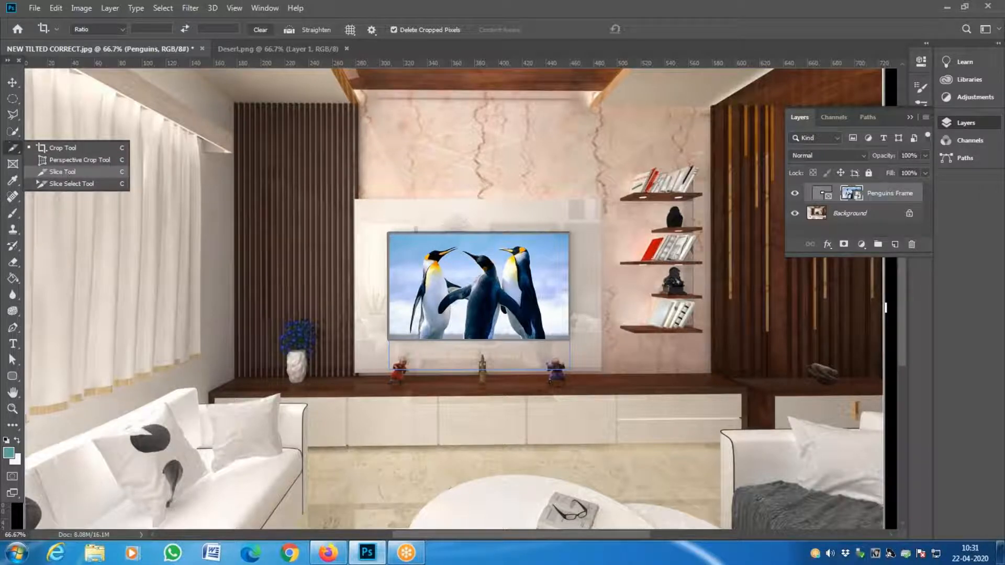
{"action": "left_click", "coordinate": [64, 171]}
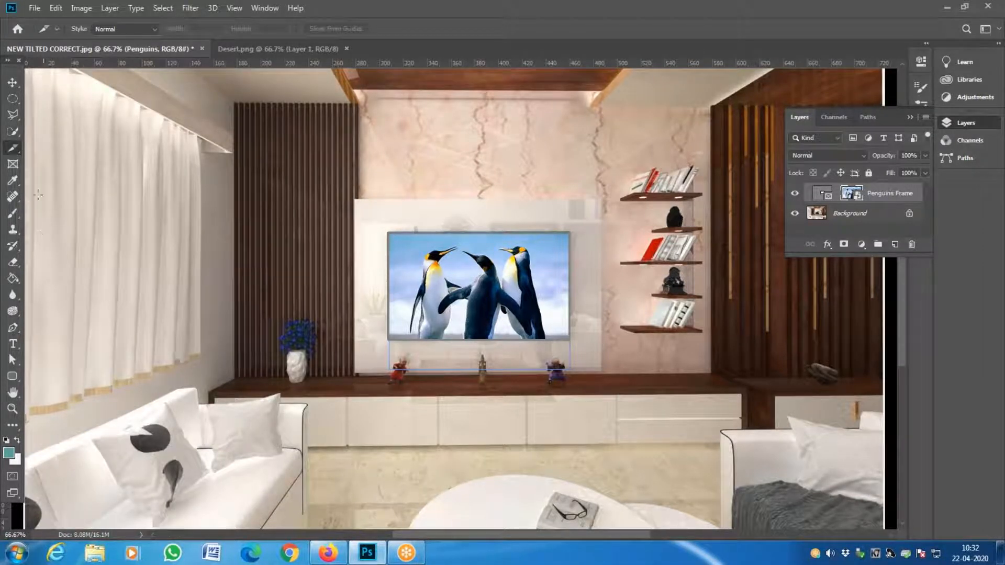
{"action": "right_click", "coordinate": [21, 153]}
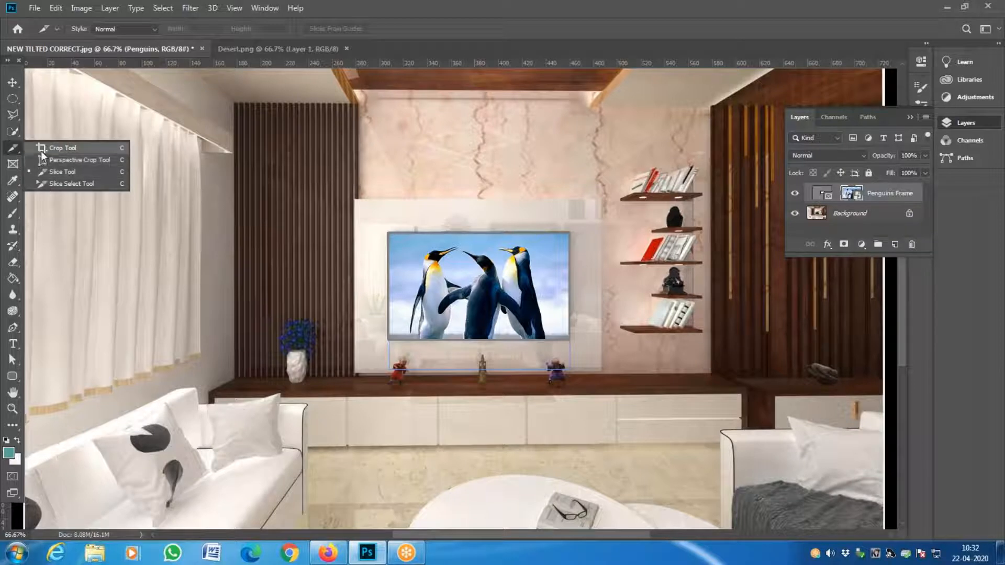
{"action": "left_click", "coordinate": [68, 183]}
{"action": "right_click", "coordinate": [16, 152]}
{"action": "left_click", "coordinate": [63, 171]}
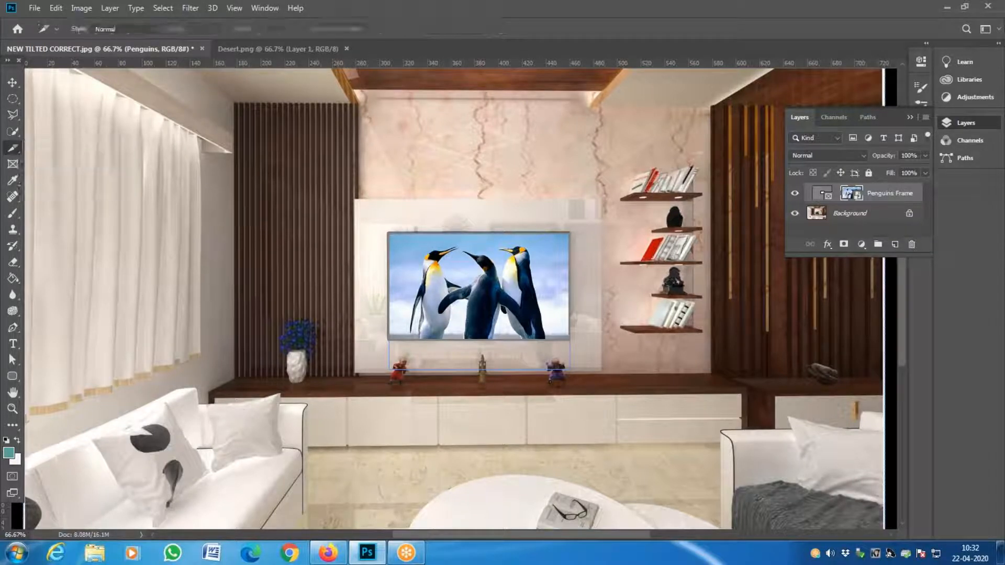
{"action": "right_click", "coordinate": [15, 152]}
{"action": "left_click", "coordinate": [39, 160]}
{"action": "right_click", "coordinate": [15, 152]}
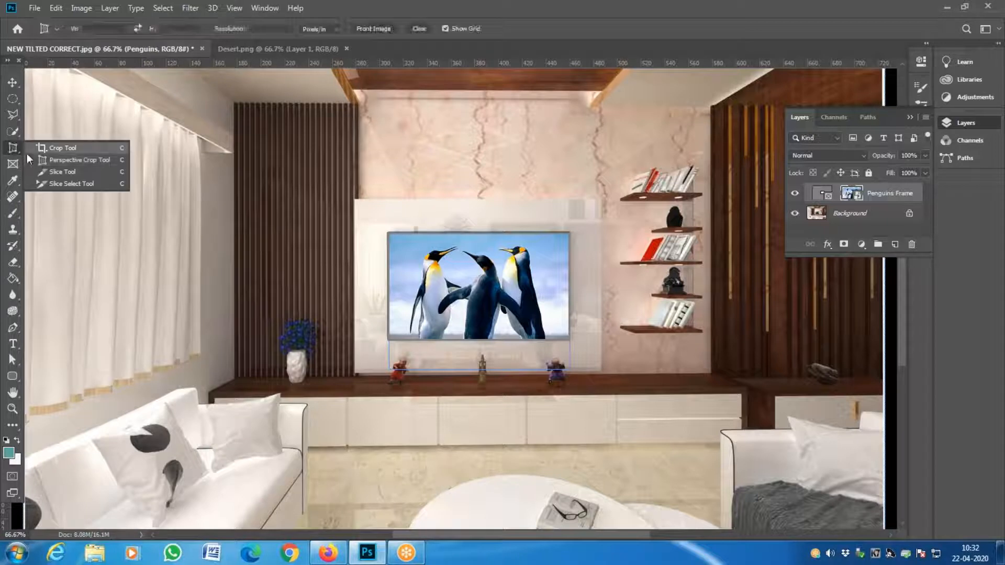
{"action": "left_click", "coordinate": [50, 149]}
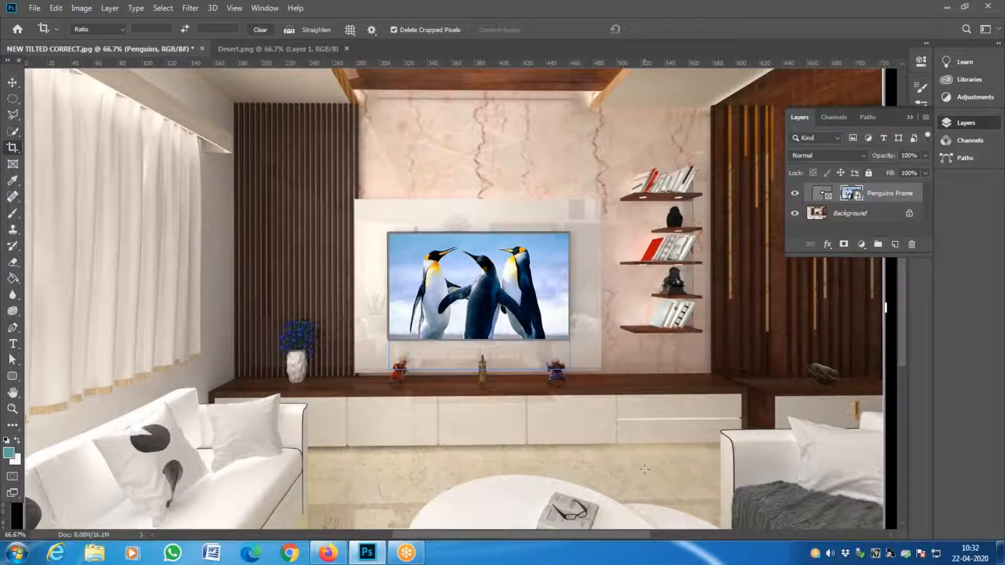
- Review the Magic Wand tool and the whole crop tool group, finishing with Perspective Crop active
{"action": "left_click", "coordinate": [13, 131]}
{"action": "left_click", "coordinate": [43, 143]}
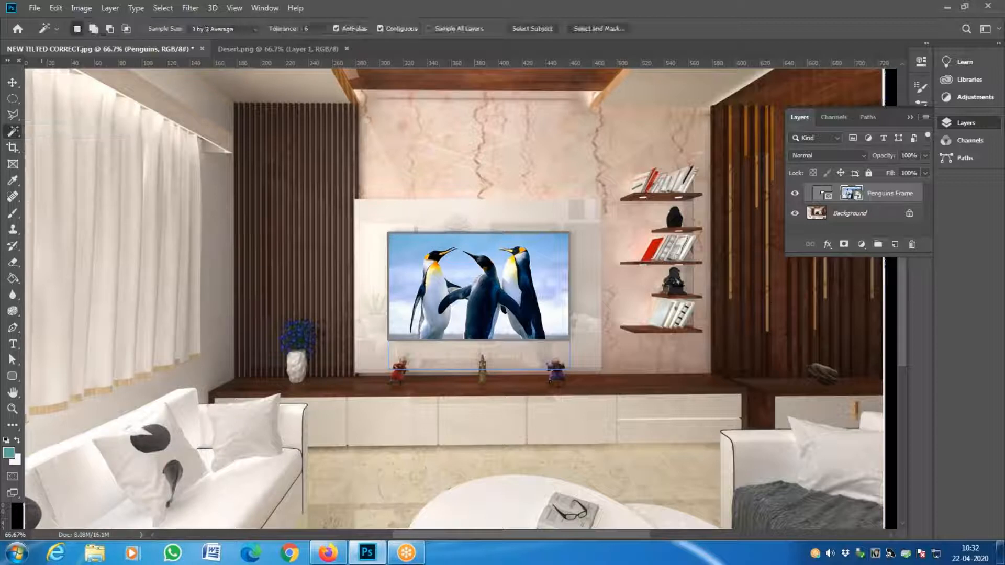
{"action": "left_click", "coordinate": [22, 152]}
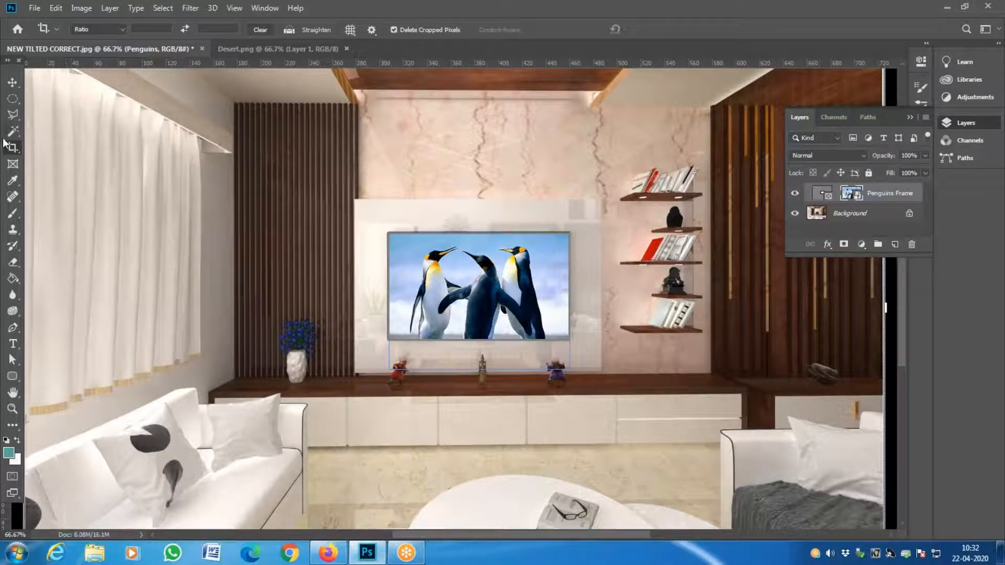
{"action": "key", "text": "shift+c"}
{"action": "key", "text": "shift+c"}
{"action": "key", "text": "shift+c"}
{"action": "key", "text": "shift+c"}
{"action": "key", "text": "shift+c"}
{"action": "key", "text": "shift+c"}
{"action": "key", "text": "shift+c"}
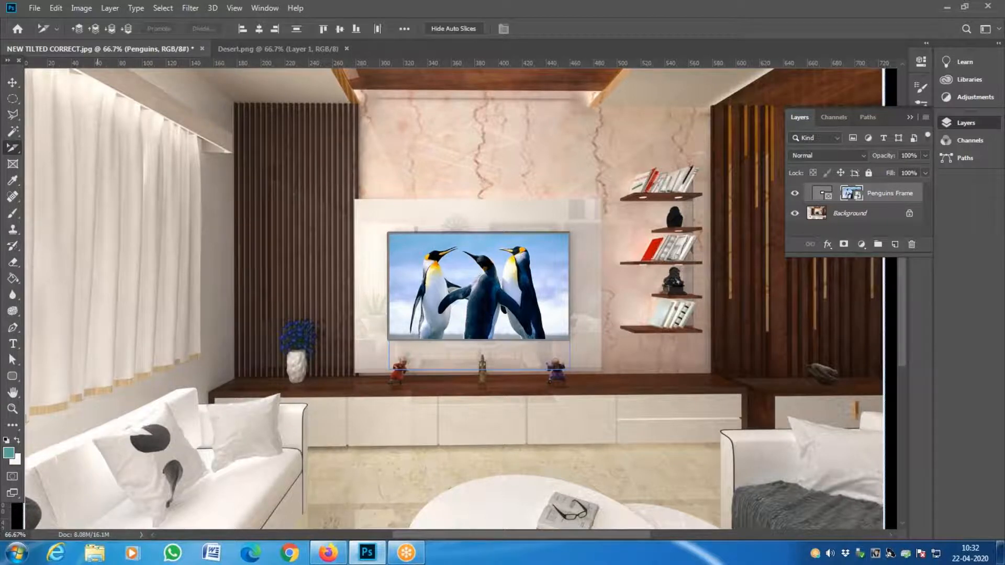
{"action": "key", "text": "shift+c"}
{"action": "key", "text": "shift+c"}
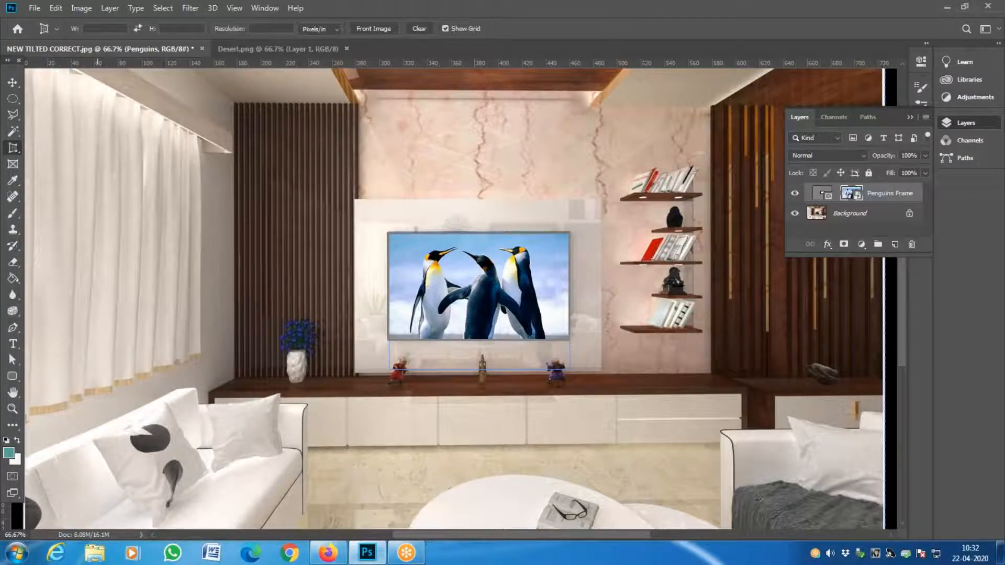
- Cycle through the marquee tools to review them, finishing with the Elliptical Marquee active
{"action": "left_click", "coordinate": [13, 98]}
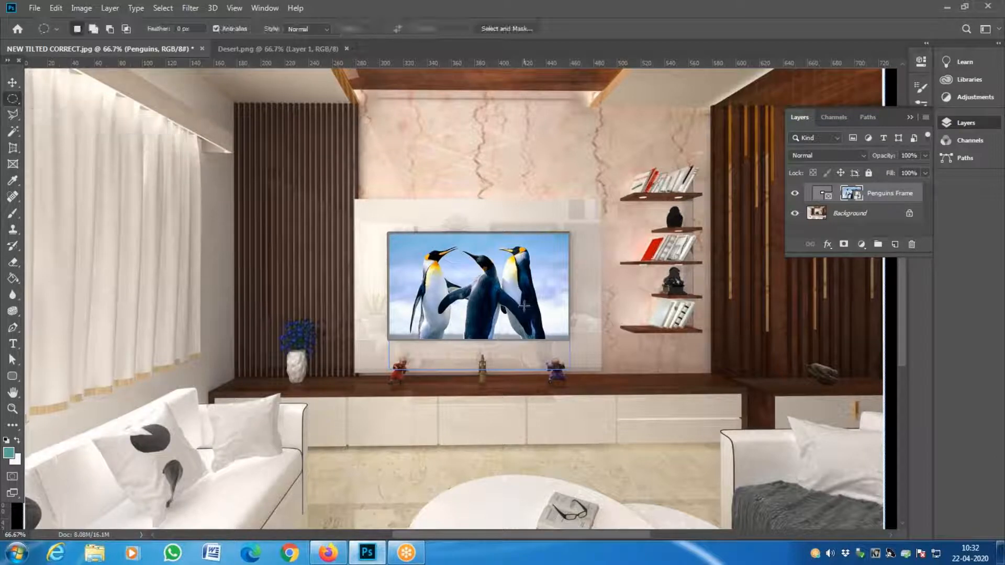
{"action": "key", "text": "shift+m"}
{"action": "key", "text": "shift+m"}
{"action": "key", "text": "shift+m"}
{"action": "key", "text": "shift+m"}
{"action": "key", "text": "shift+m"}
{"action": "key", "text": "shift+m"}
{"action": "key", "text": "shift+m"}
{"action": "key", "text": "shift+m"}
- Cycle through the Lasso, Polygonal Lasso and Magnetic Lasso tools, finishing with the Polygonal Lasso active
{"action": "key", "text": "l"}
{"action": "key", "text": "shift+l"}
{"action": "key", "text": "shift+l"}
{"action": "key", "text": "shift+l"}
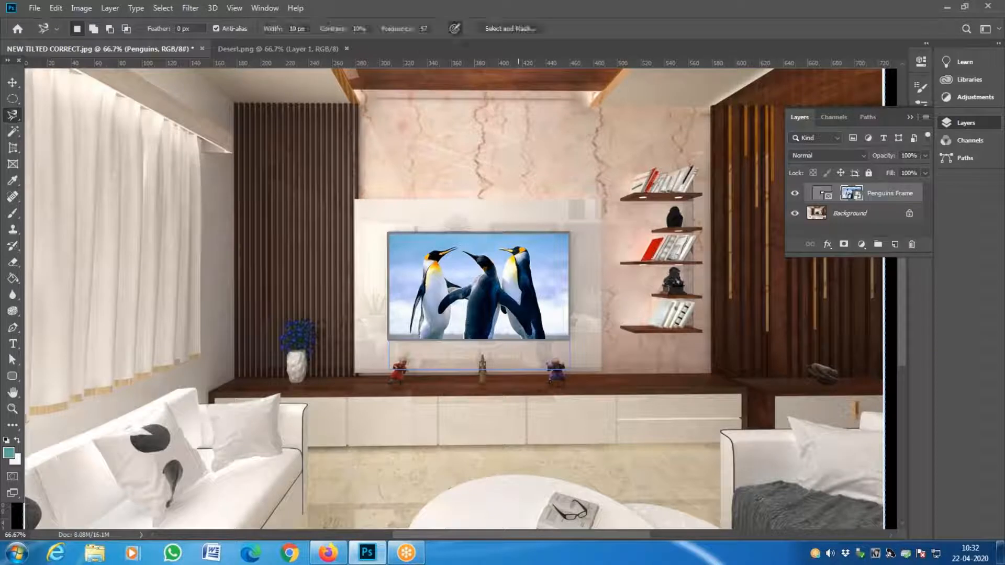
{"action": "key", "text": "shift+l"}
{"action": "key", "text": "shift+l"}
{"action": "key", "text": "shift+l"}
{"action": "key", "text": "shift+l"}
{"action": "key", "text": "shift+l"}
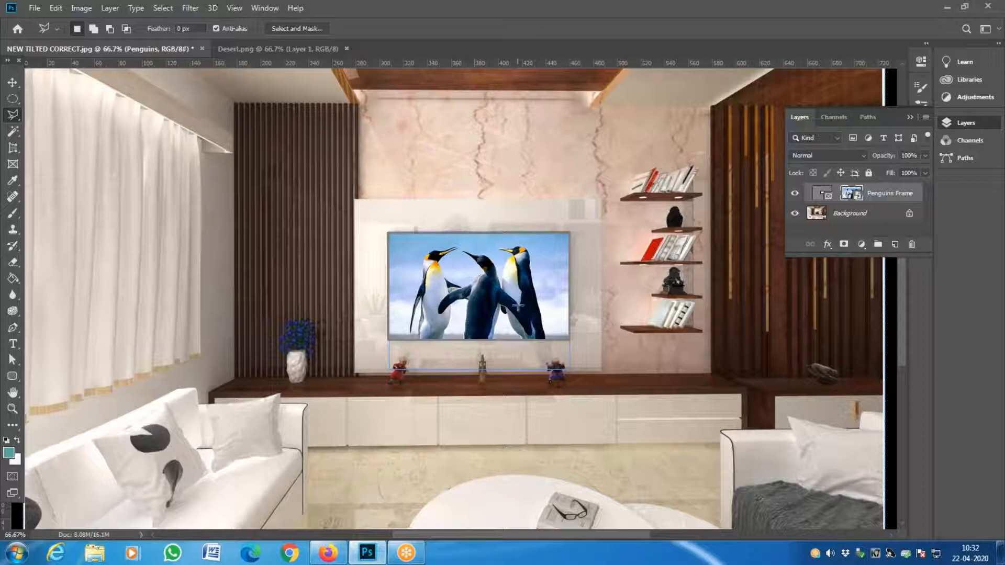
- Alternate between the Magic Wand and Quick Selection tools to review them, finishing with Quick Selection active
{"action": "key", "text": "w"}
{"action": "key", "text": "shift+w"}
{"action": "key", "text": "shift+w"}
{"action": "key", "text": "shift+w"}
{"action": "key", "text": "shift+w"}
{"action": "key", "text": "shift+w"}
{"action": "key", "text": "shift+w"}
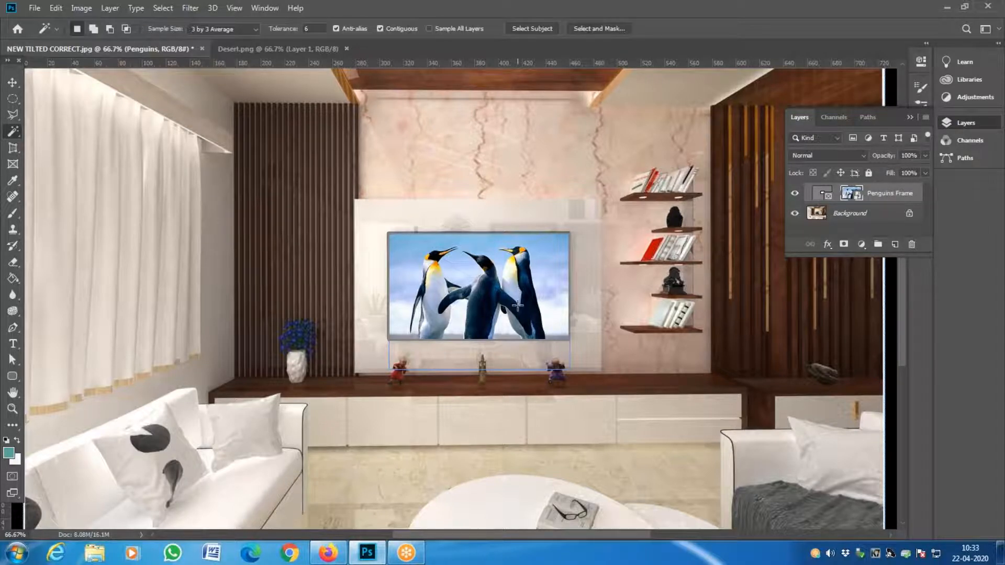
{"action": "key", "text": "shift+w"}
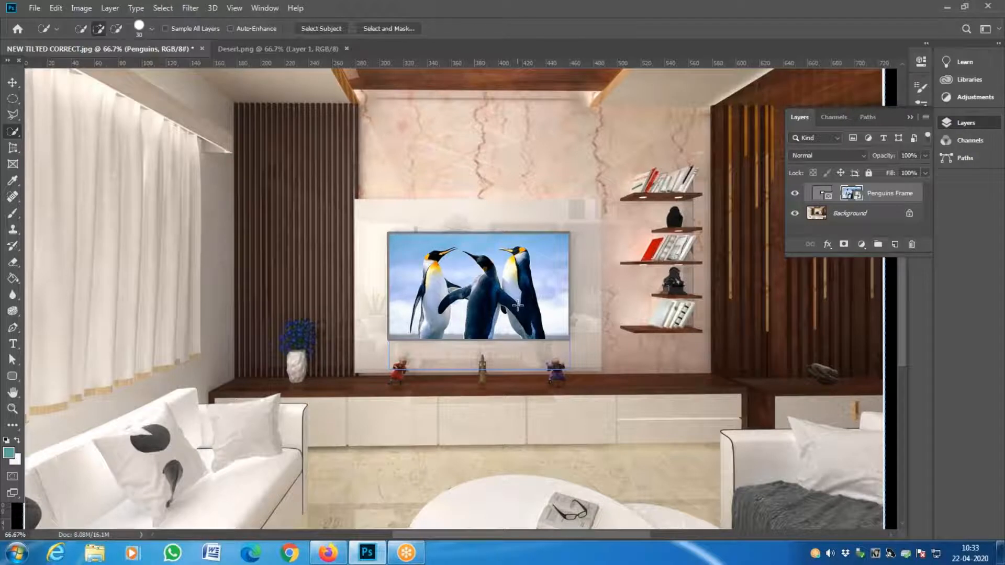
- Revisit the Perspective Crop, Slice Select and Crop tools, finishing with the Frame tool active
{"action": "left_click", "coordinate": [21, 149]}
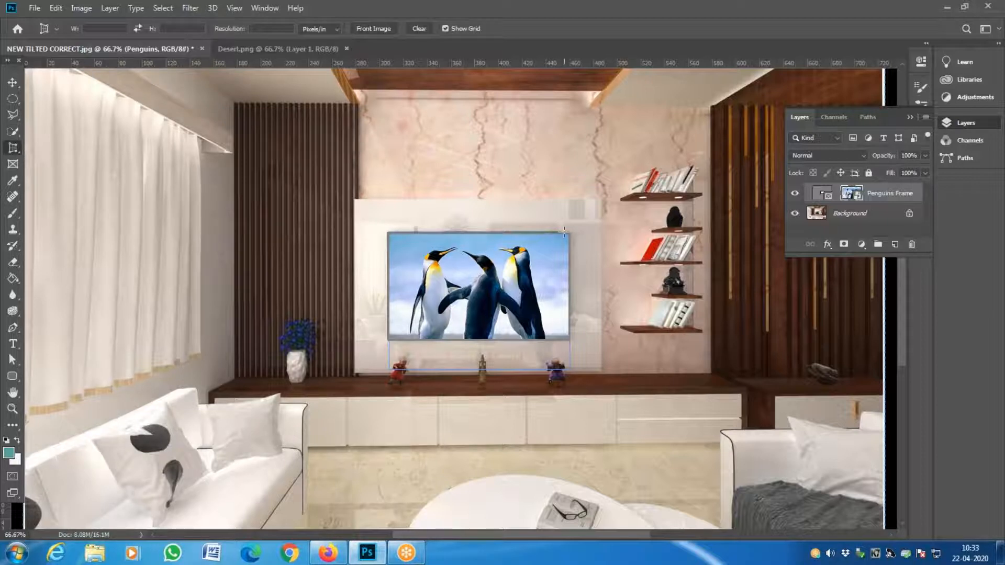
{"action": "key", "text": "shift+c"}
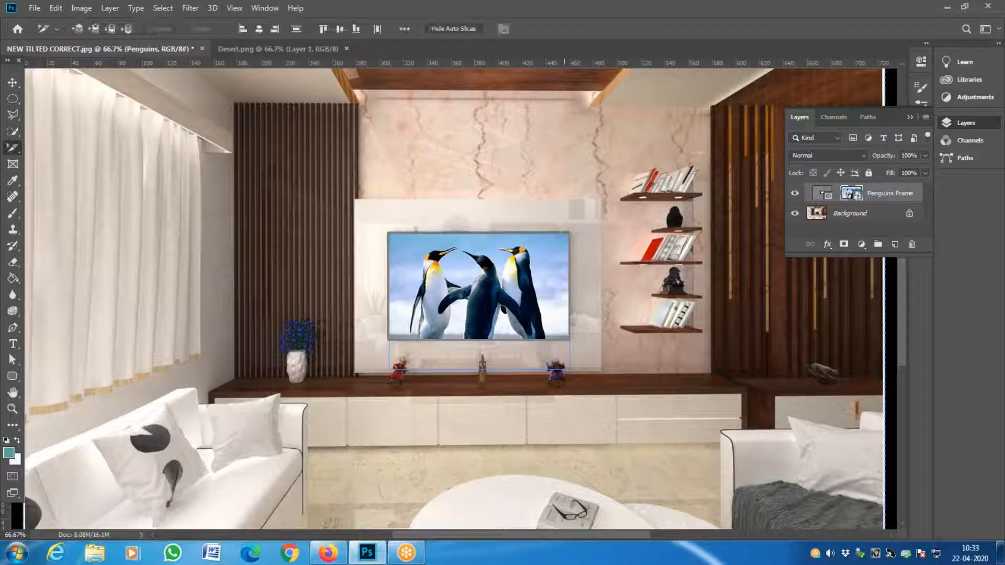
{"action": "key", "text": "shift+c"}
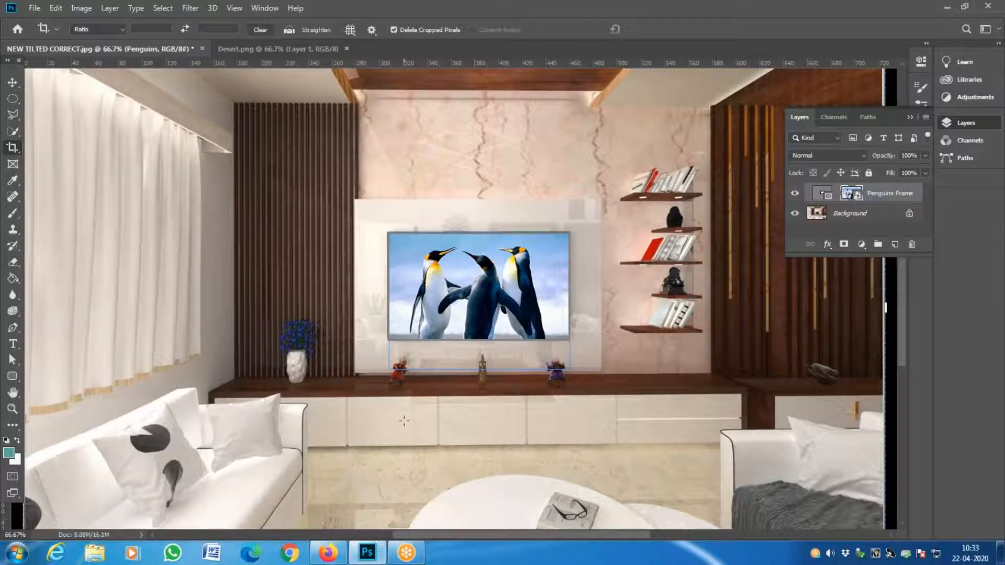
{"action": "key", "text": "k"}
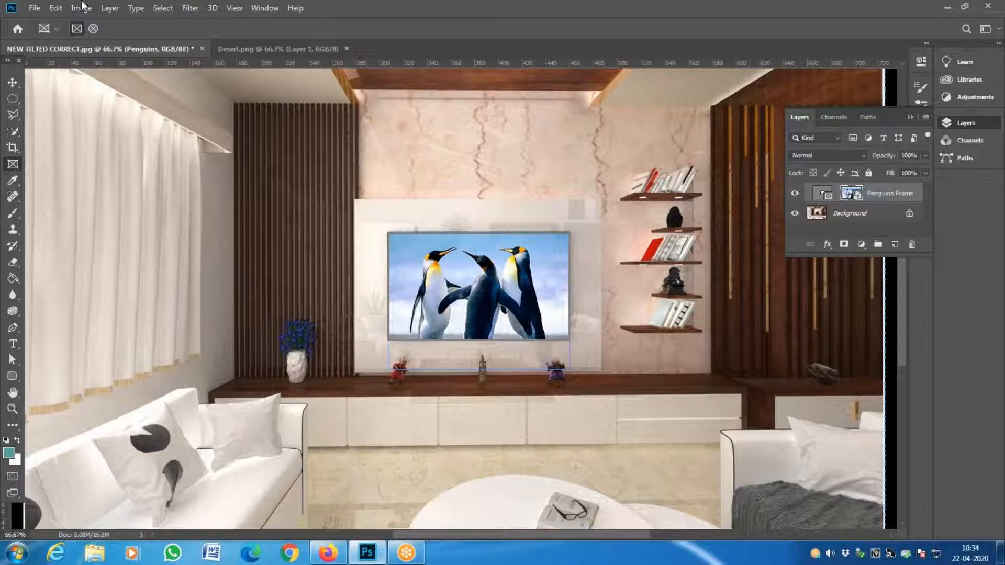
- Review the Eyedropper, Frame and Paint Bucket tools, finishing with the Eyedropper active
{"action": "left_click", "coordinate": [12, 182]}
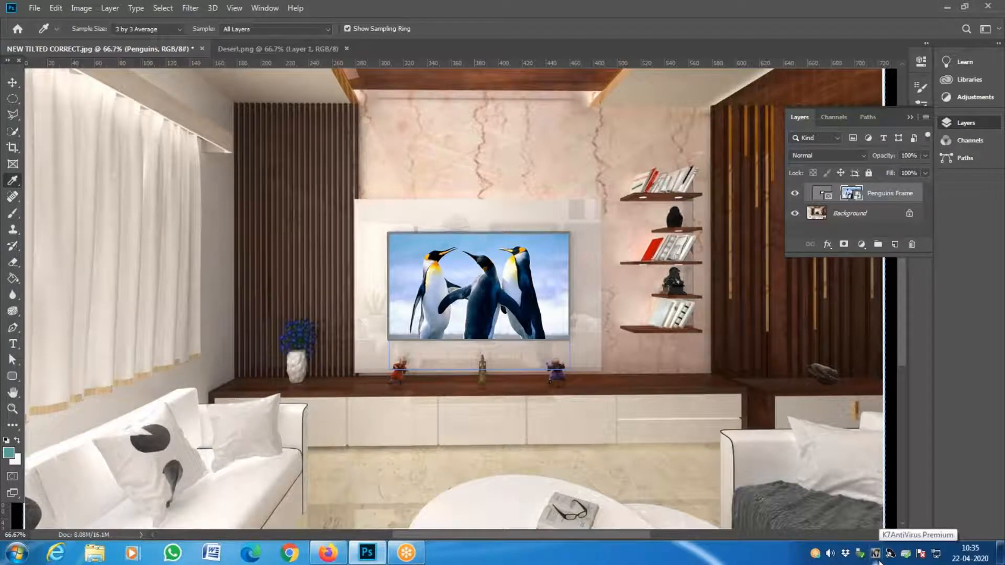
{"action": "key", "text": "k"}
{"action": "key", "text": "i"}
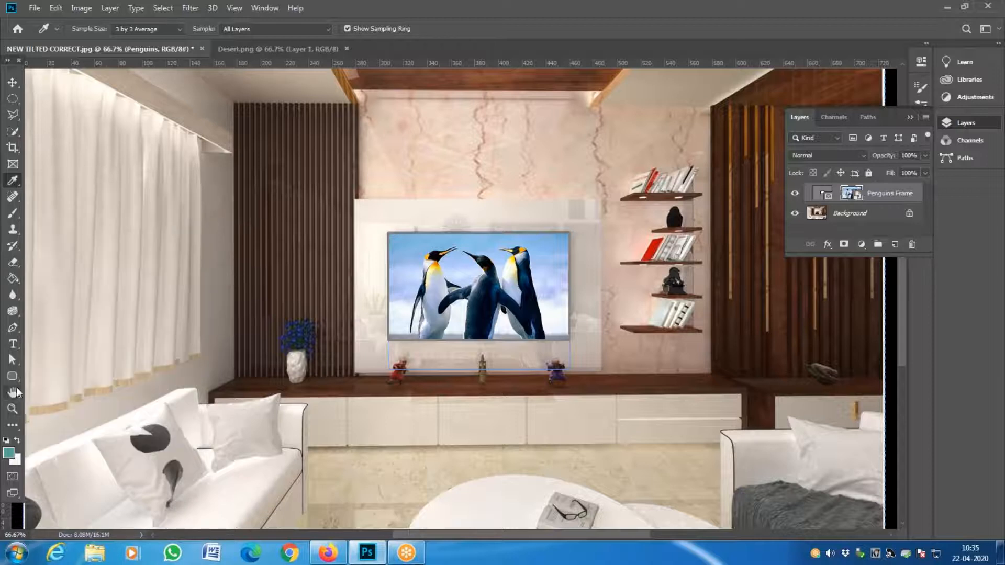
{"action": "left_click", "coordinate": [18, 281]}
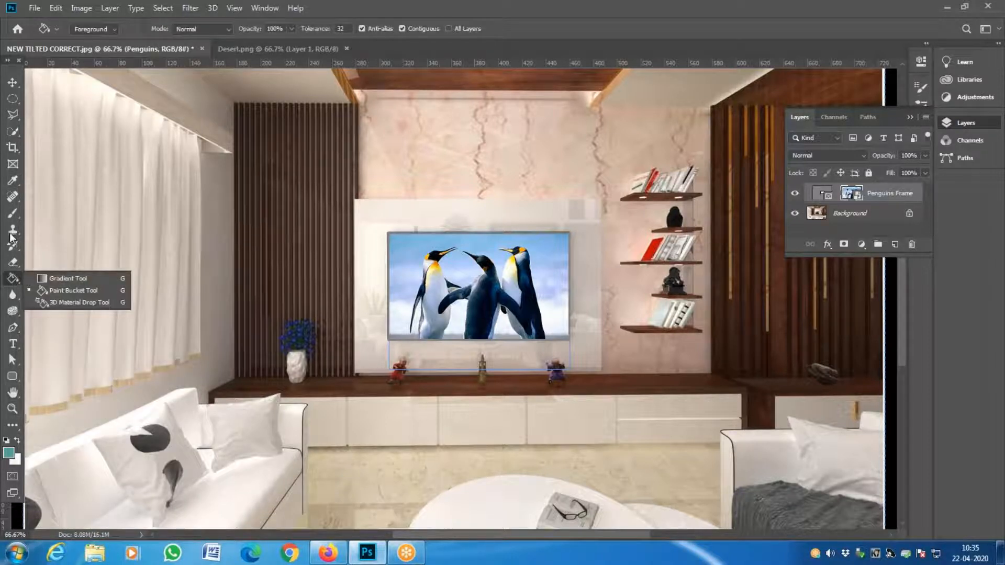
{"action": "left_click", "coordinate": [13, 180]}
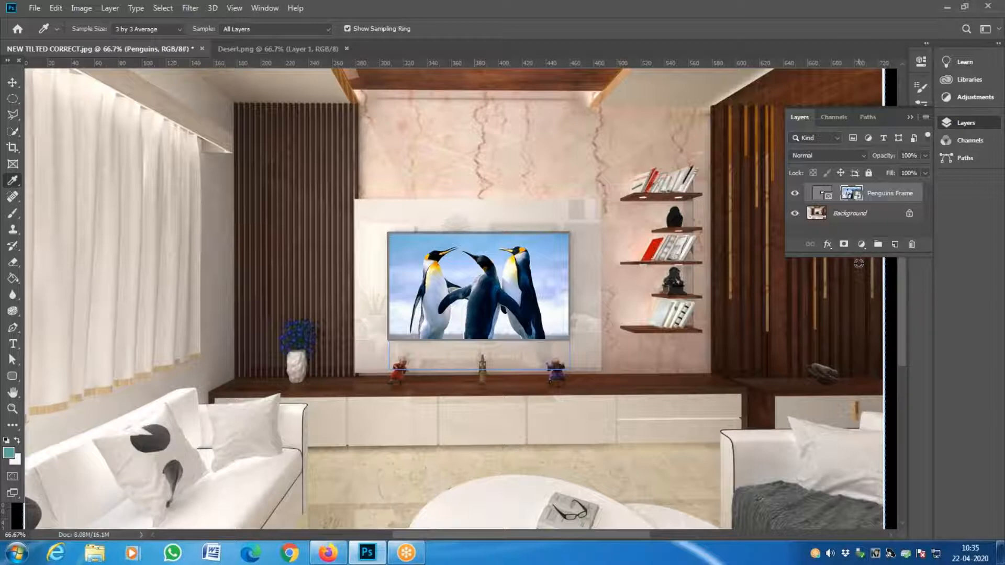
- Add a new layer and draw a wide rectangular selection on the marble wall above the TV
{"action": "key", "text": "m"}
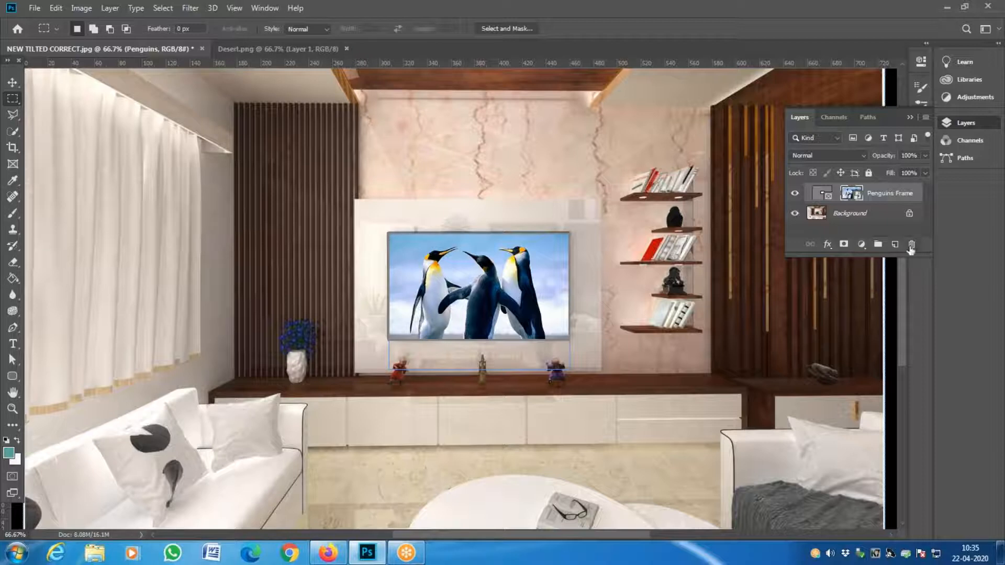
{"action": "left_click", "coordinate": [895, 248]}
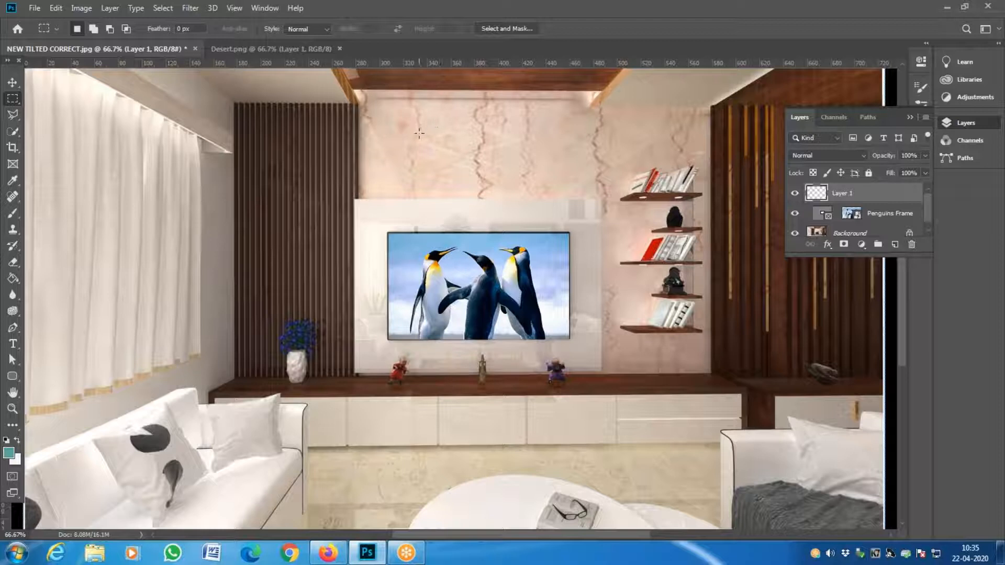
{"action": "left_click_drag", "start_coordinate": [424, 121], "coordinate": [543, 157]}
- Set the foreground colour to the burnt orange a04107
{"action": "key", "text": "i"}
{"action": "left_click", "coordinate": [11, 454]}
{"action": "left_click", "coordinate": [649, 302]}
{"action": "left_click_drag", "start_coordinate": [632, 283], "coordinate": [631, 213]}
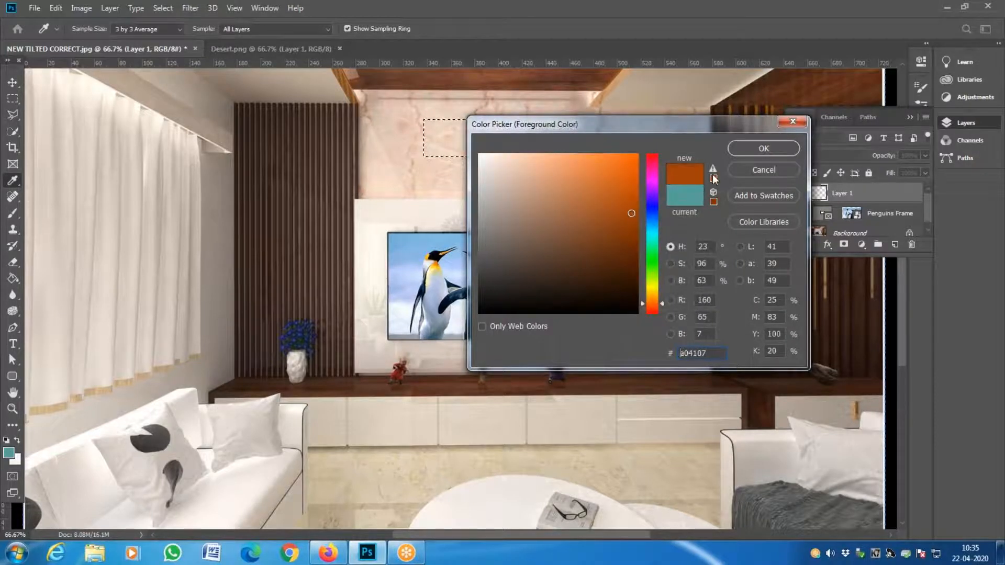
{"action": "left_click", "coordinate": [753, 150]}
{"action": "key", "text": "m"}
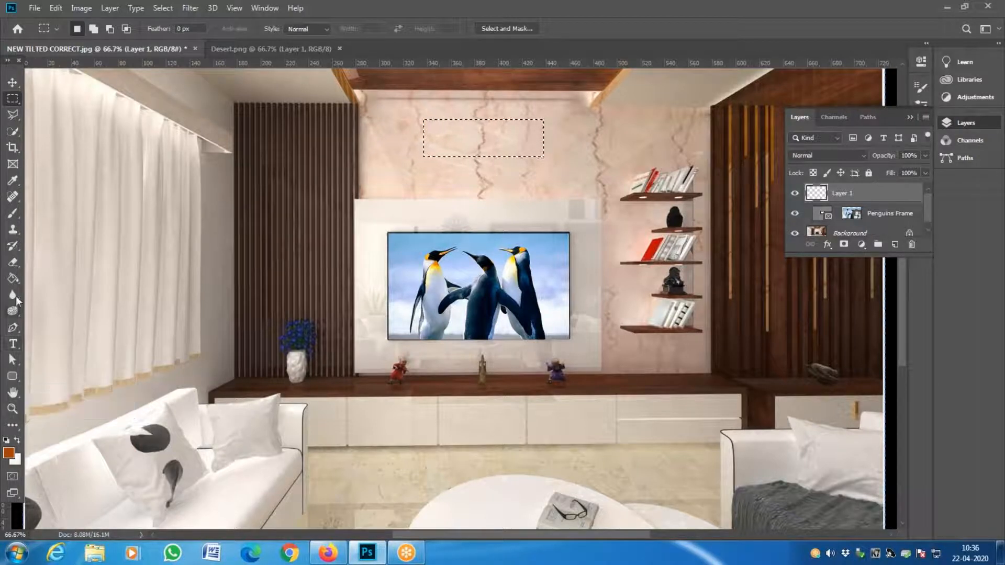
- Fill the rectangular selection above the TV with the orange foreground colour using the Paint Bucket tool
{"action": "left_click", "coordinate": [15, 280]}
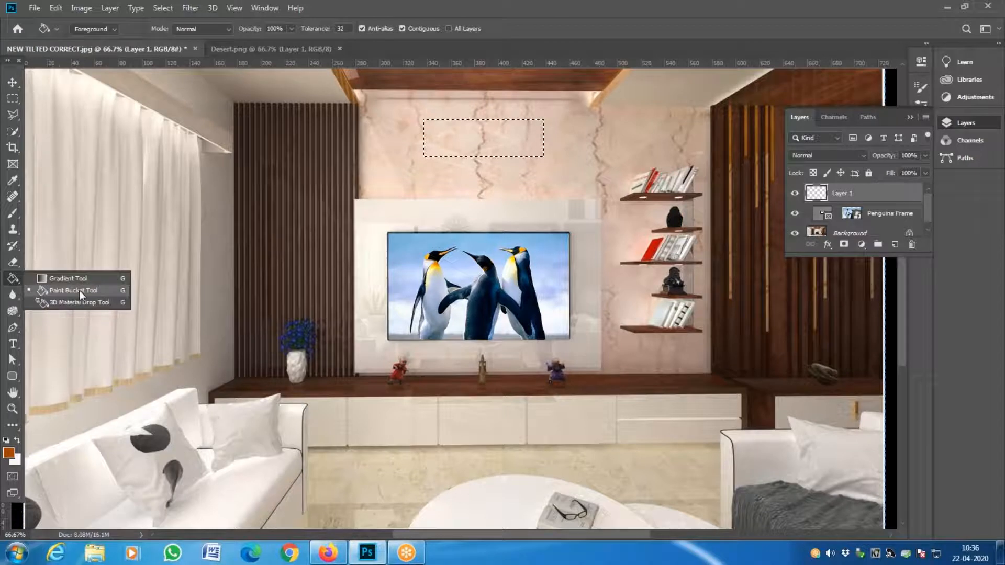
{"action": "left_click", "coordinate": [76, 290]}
{"action": "right_click", "coordinate": [18, 278]}
{"action": "left_click", "coordinate": [44, 287]}
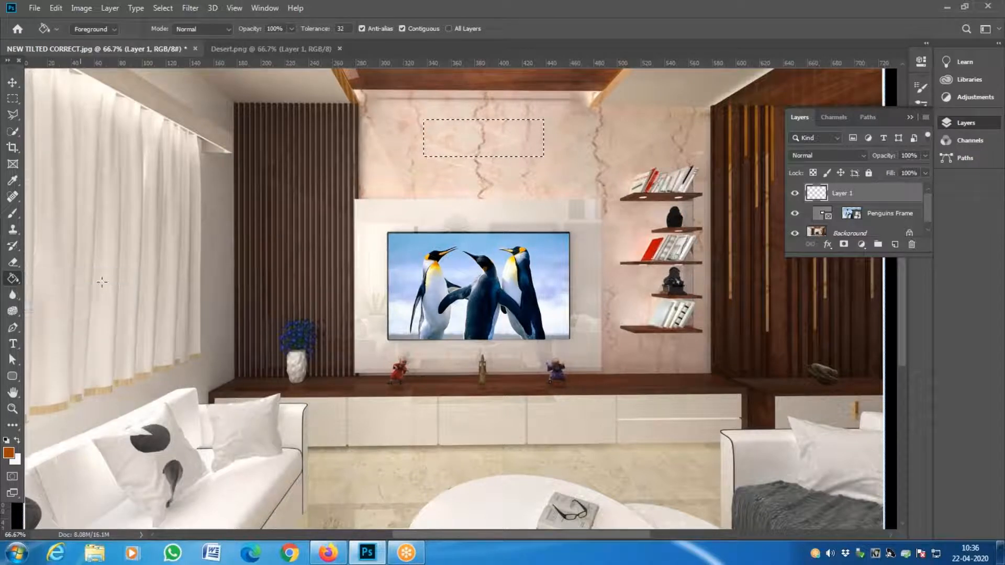
{"action": "left_click", "coordinate": [447, 141]}
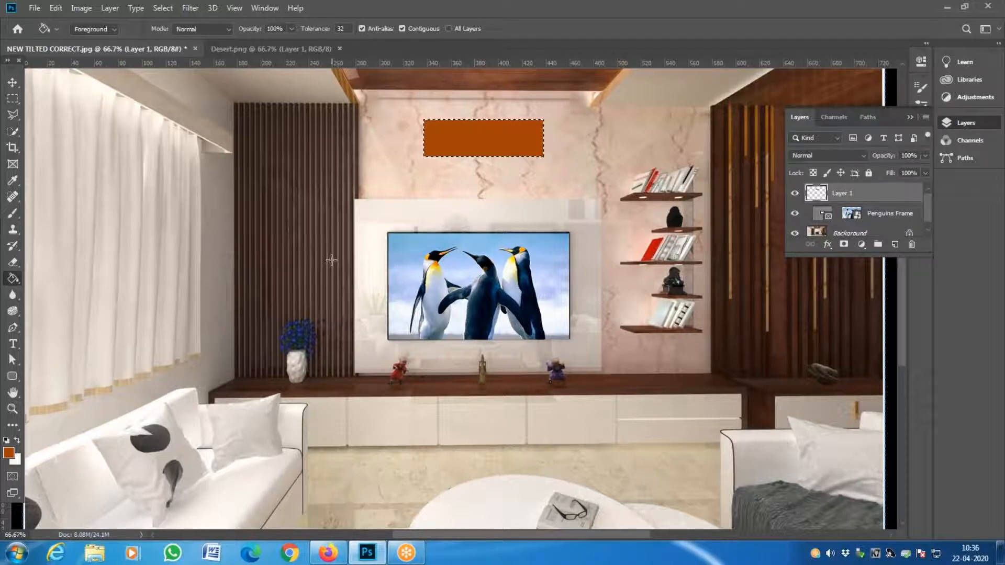
- Cycle through the Gradient, Paint Bucket and 3D Material Drop tools, finishing with the Paint Bucket active
{"action": "key", "text": "shift+g"}
{"action": "key", "text": "shift+g"}
{"action": "key", "text": "shift+g"}
{"action": "key", "text": "shift+g"}
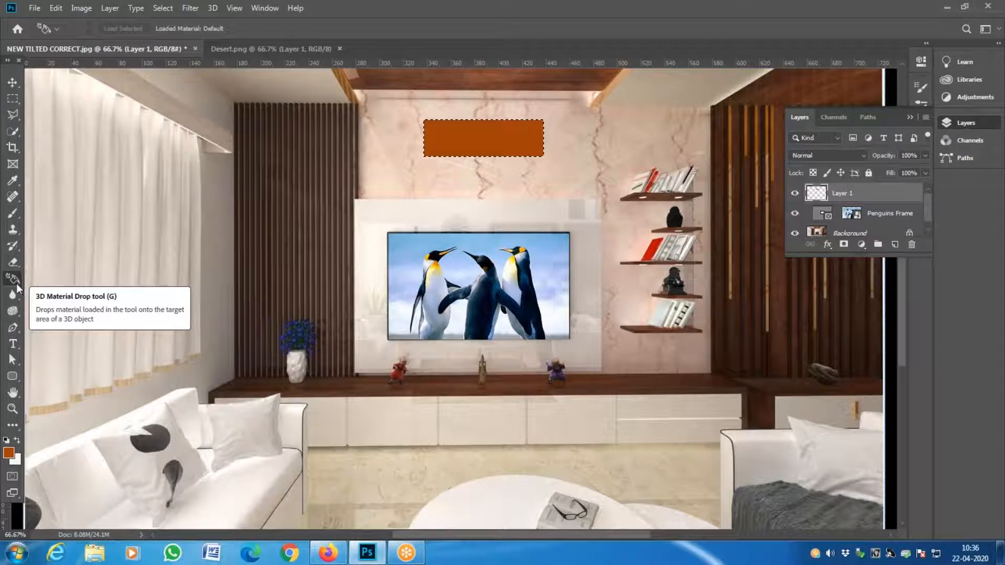
{"action": "key", "text": "shift+g"}
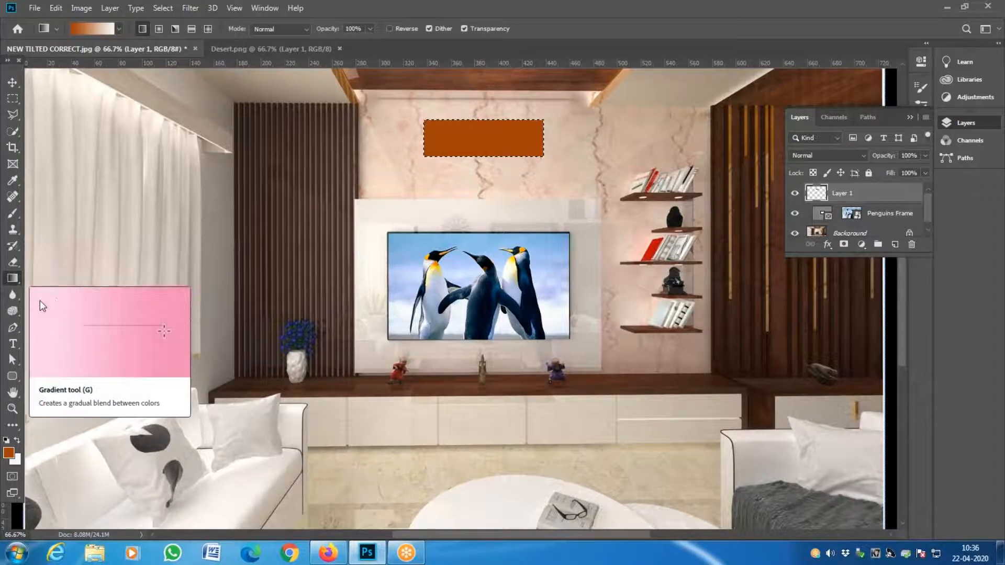
{"action": "key", "text": "shift+g"}
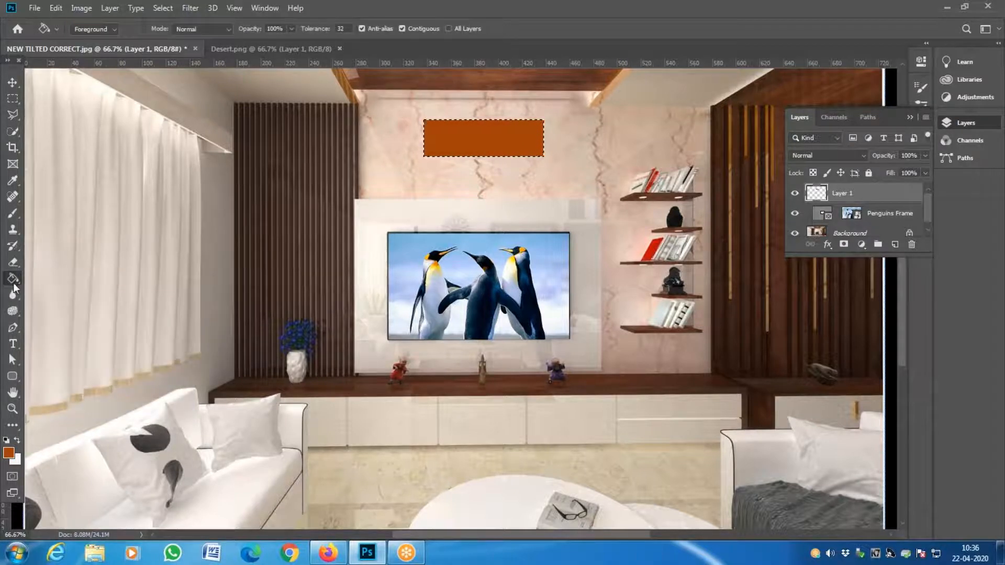
{"action": "key", "text": "shift+g"}
{"action": "key", "text": "shift+g"}
{"action": "key", "text": "shift+g"}
{"action": "key", "text": "shift+g"}
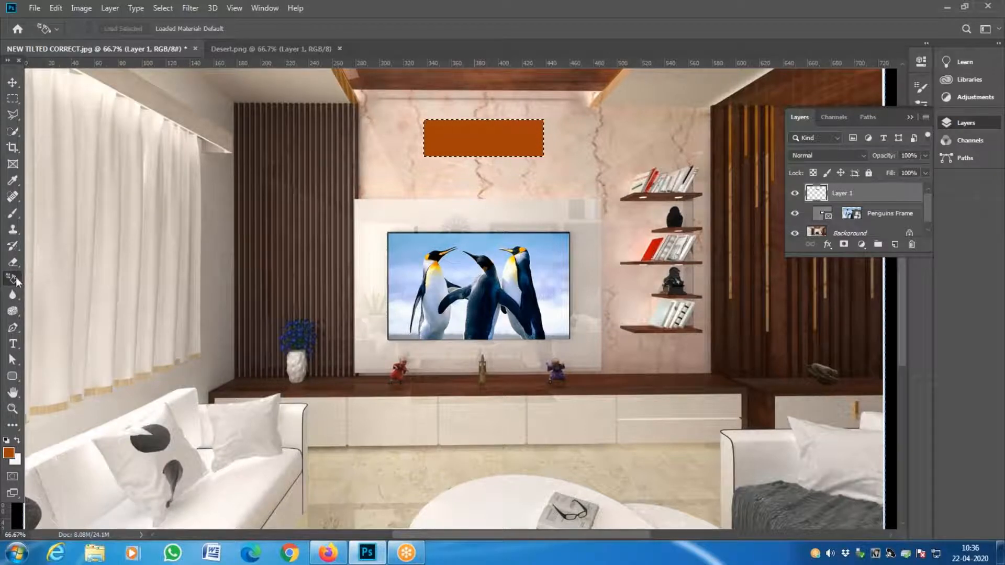
{"action": "key", "text": "shift+g"}
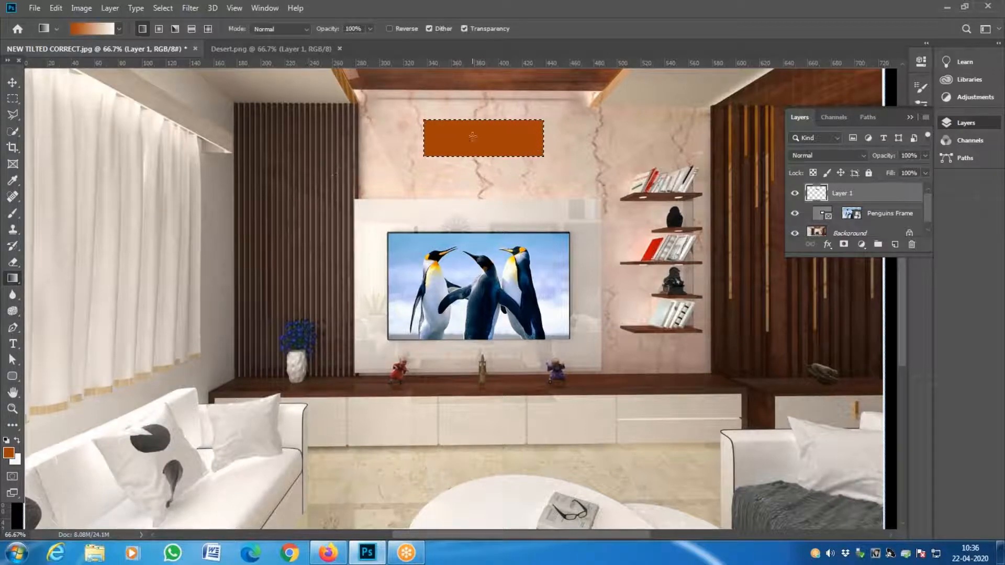
{"action": "key", "text": "shift+g"}
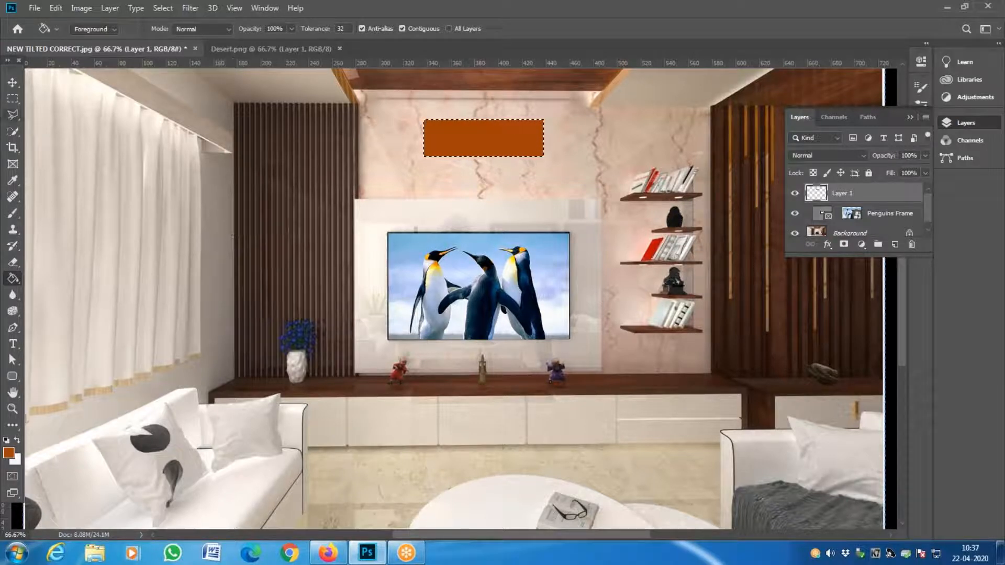
- Sample the dark brown of the TV cabinet top and fill the rectangular selection with it
{"action": "left_click", "coordinate": [13, 181]}
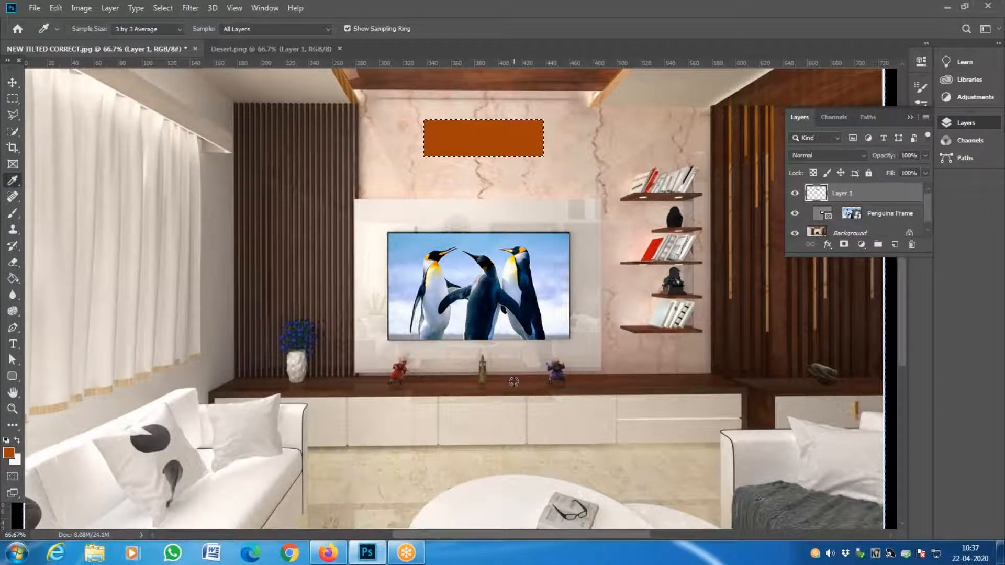
{"action": "left_click", "coordinate": [514, 381]}
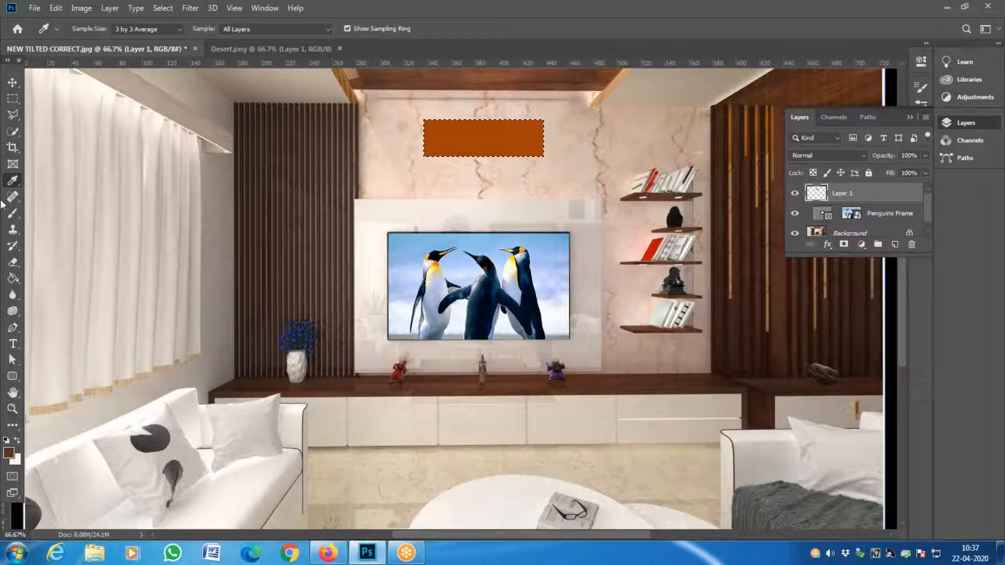
{"action": "left_click", "coordinate": [13, 278]}
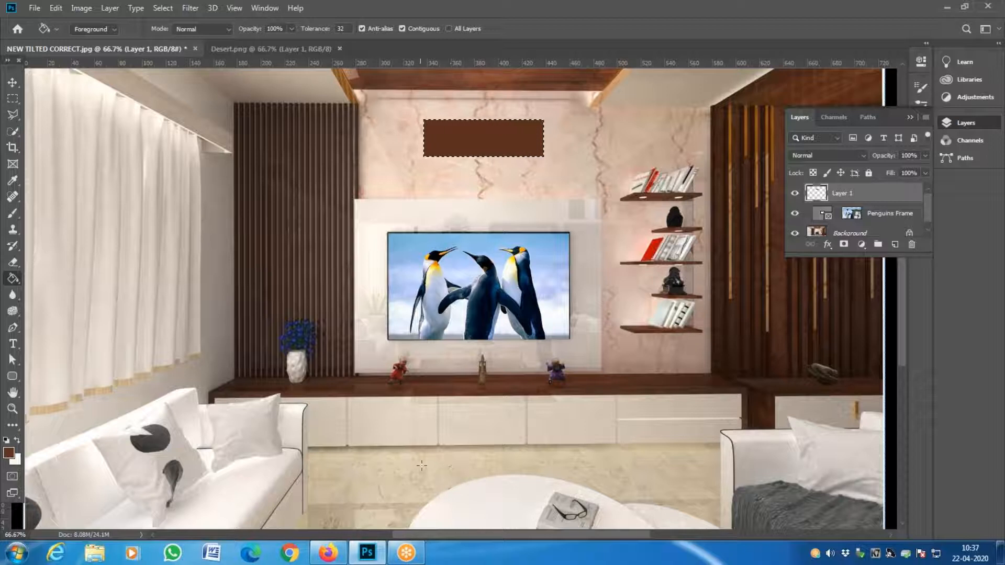
- Sample the beige marble floor and fill the rectangular selection above the TV with that colour
{"action": "key", "text": "i"}
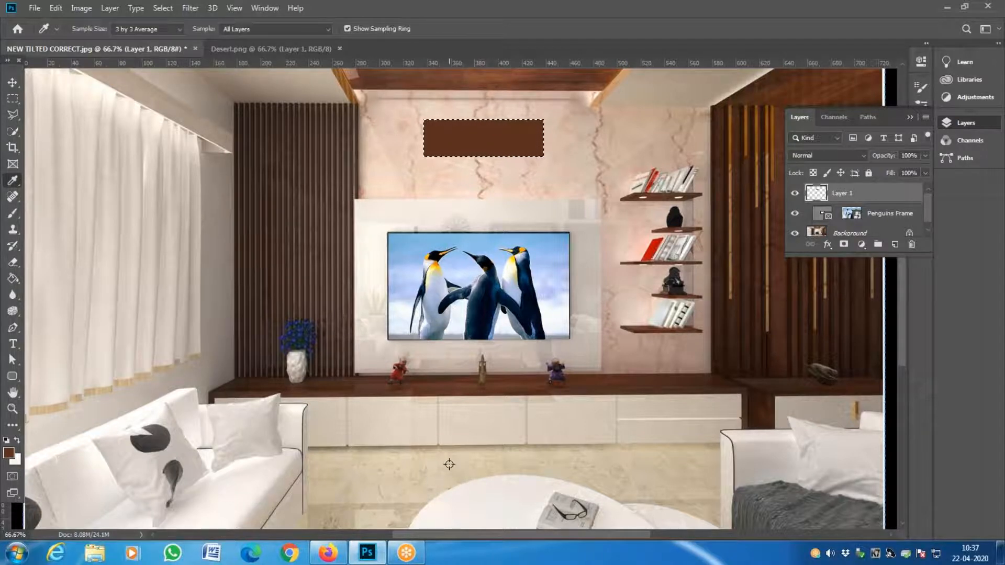
{"action": "left_click", "coordinate": [460, 467]}
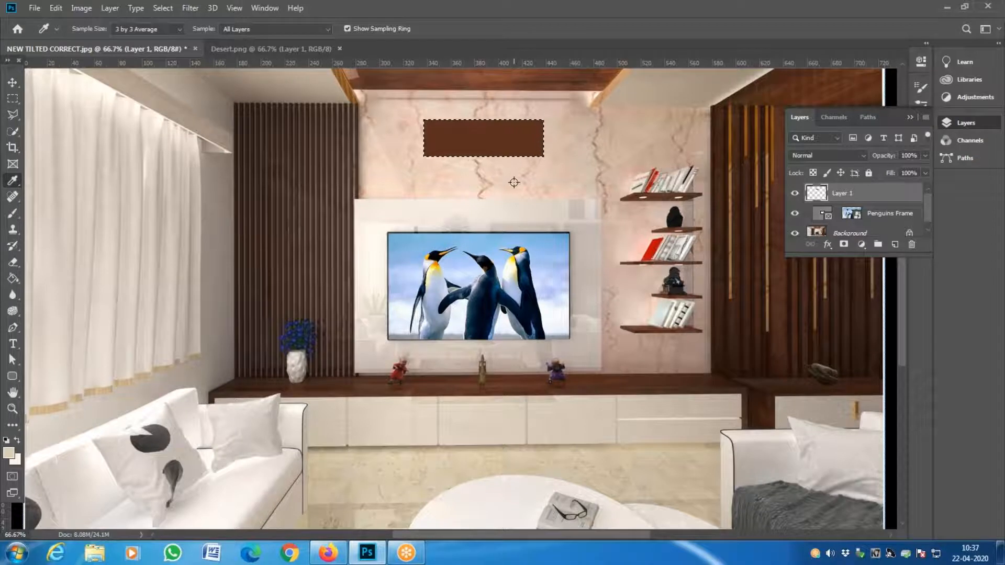
{"action": "key", "text": "g"}
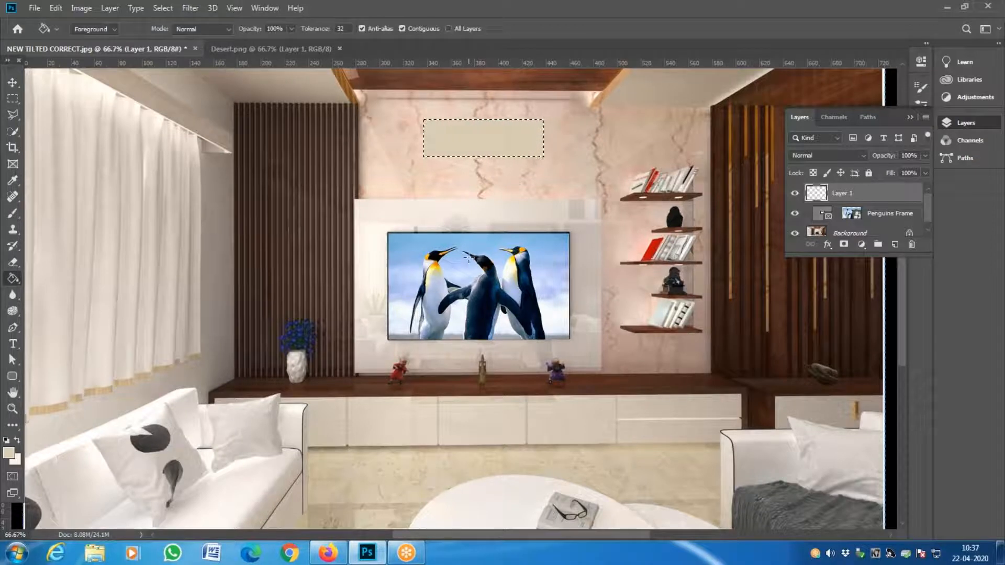
- Set the Eyedropper sample size to Point Sample and pick colours from the red figurine and the rear penguin's yellow neck
{"action": "key", "text": "i"}
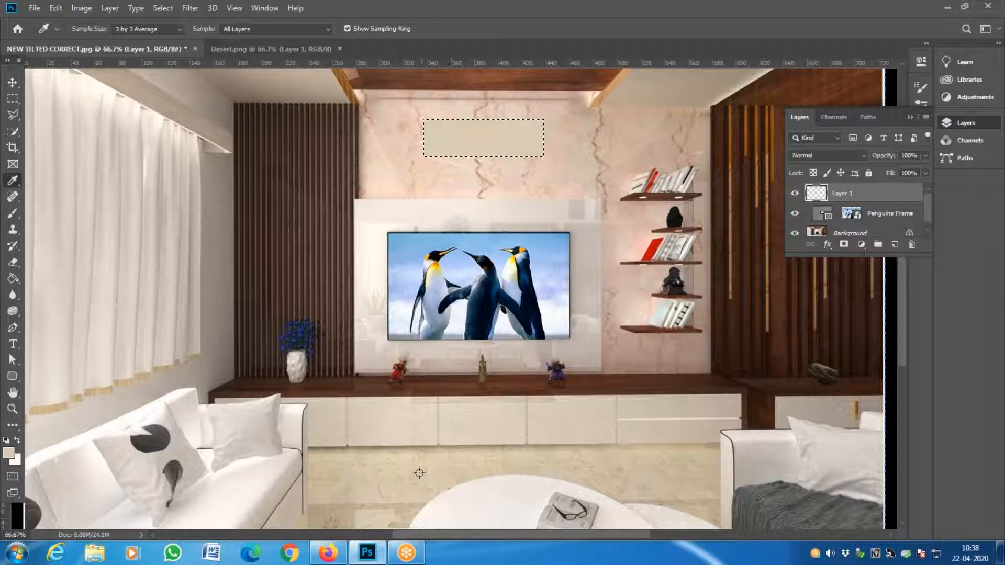
{"action": "left_click", "coordinate": [179, 30]}
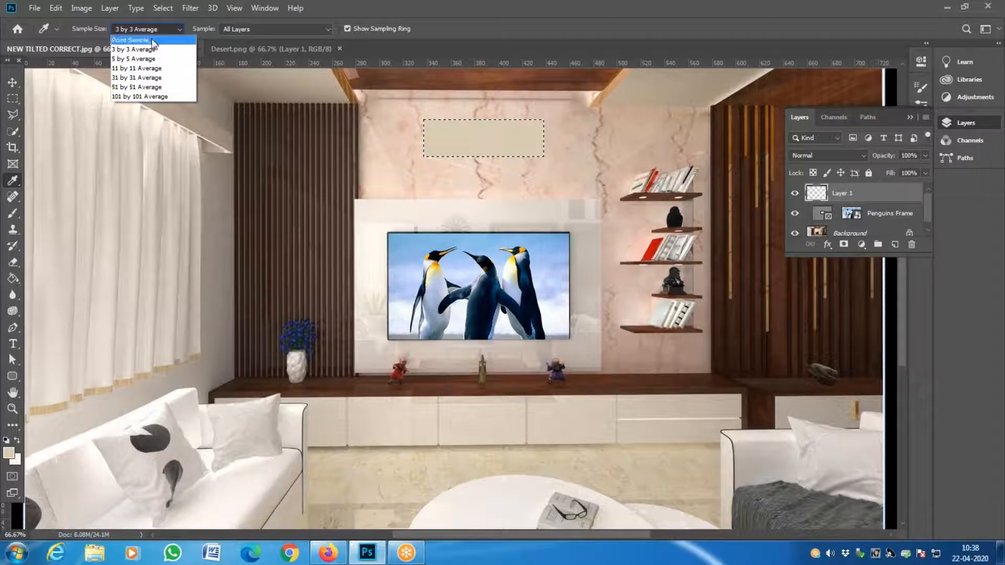
{"action": "left_click", "coordinate": [129, 40]}
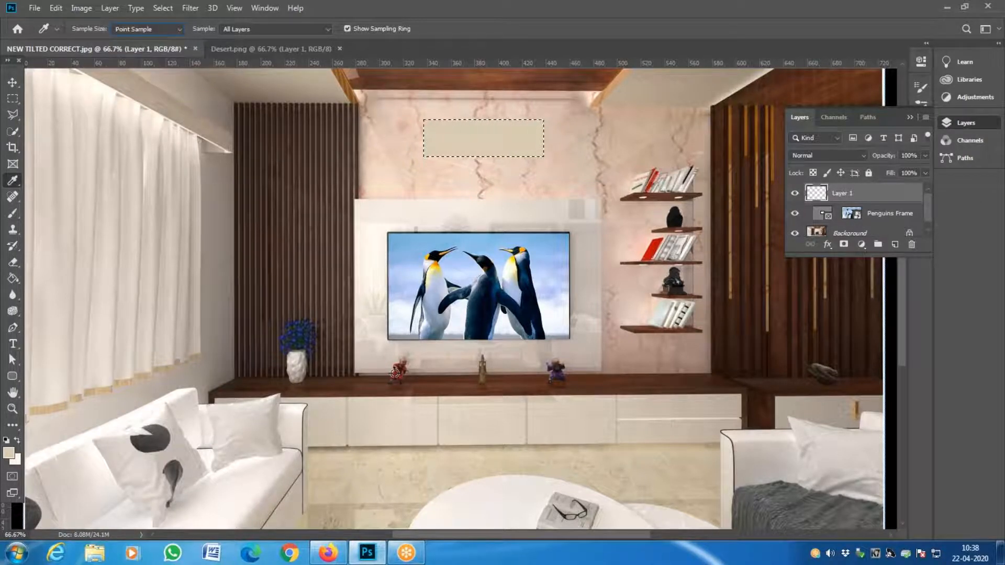
{"action": "left_click", "coordinate": [395, 375]}
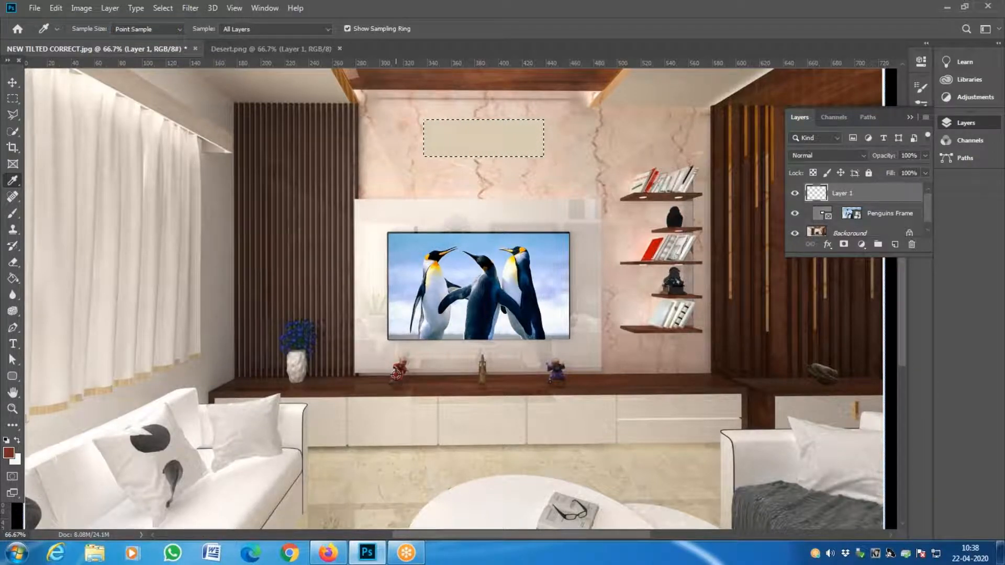
{"action": "left_click", "coordinate": [395, 374]}
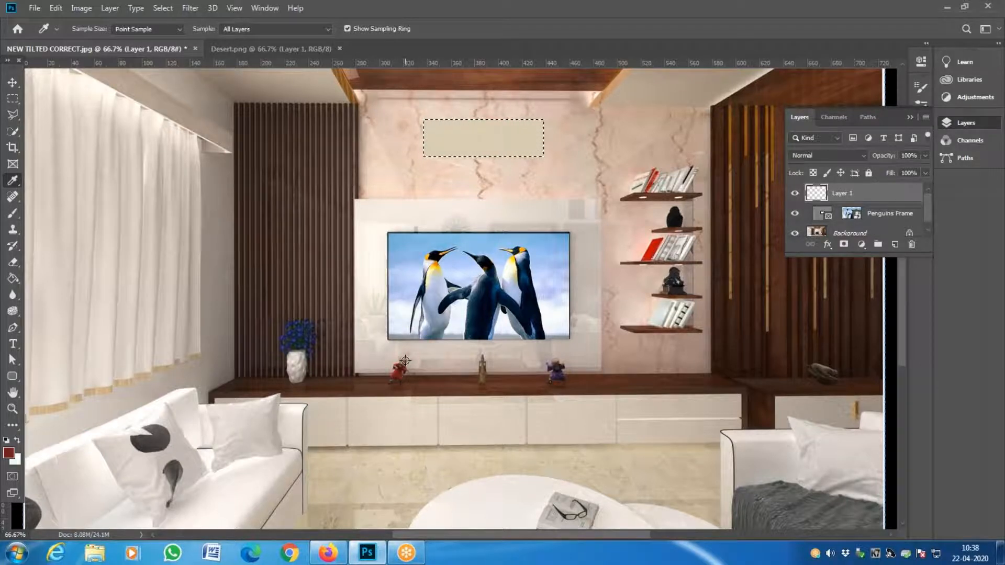
{"action": "left_click", "coordinate": [404, 361]}
{"action": "left_click", "coordinate": [512, 260]}
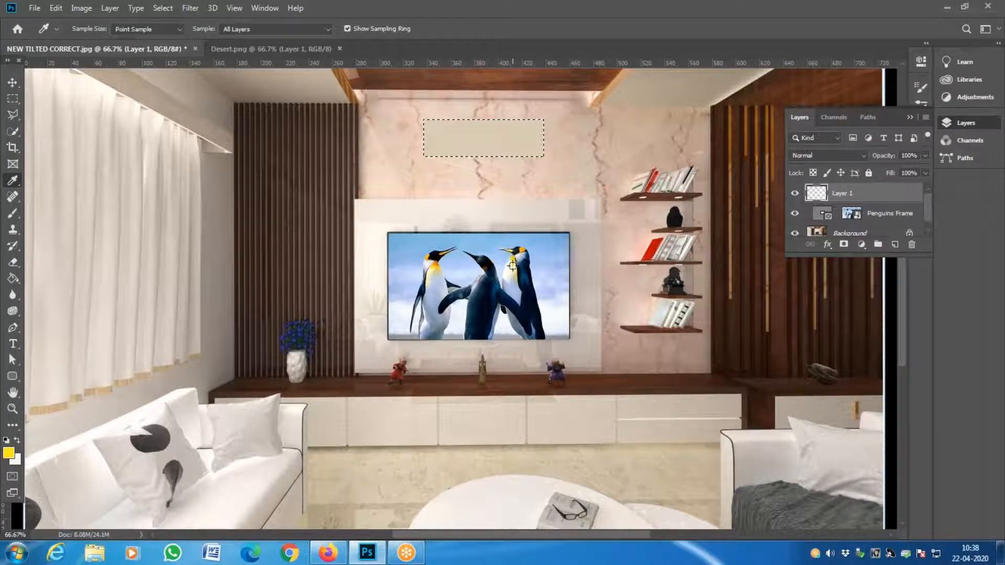
{"action": "left_click", "coordinate": [512, 266]}
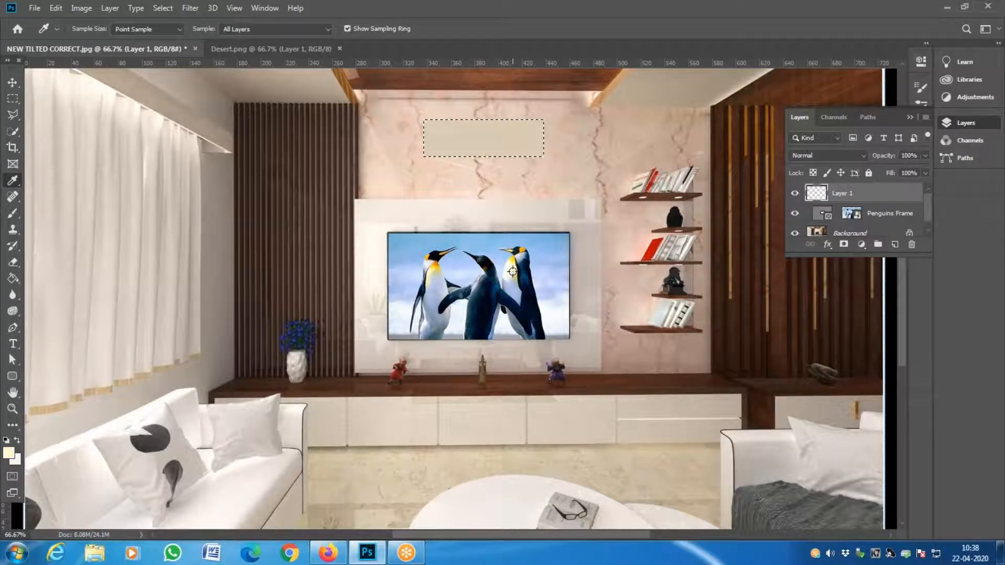
- Set the Eyedropper sample size to 3 by 3 Average and sample the yellow-white neck area of the penguin facing left
{"action": "left_click", "coordinate": [155, 29]}
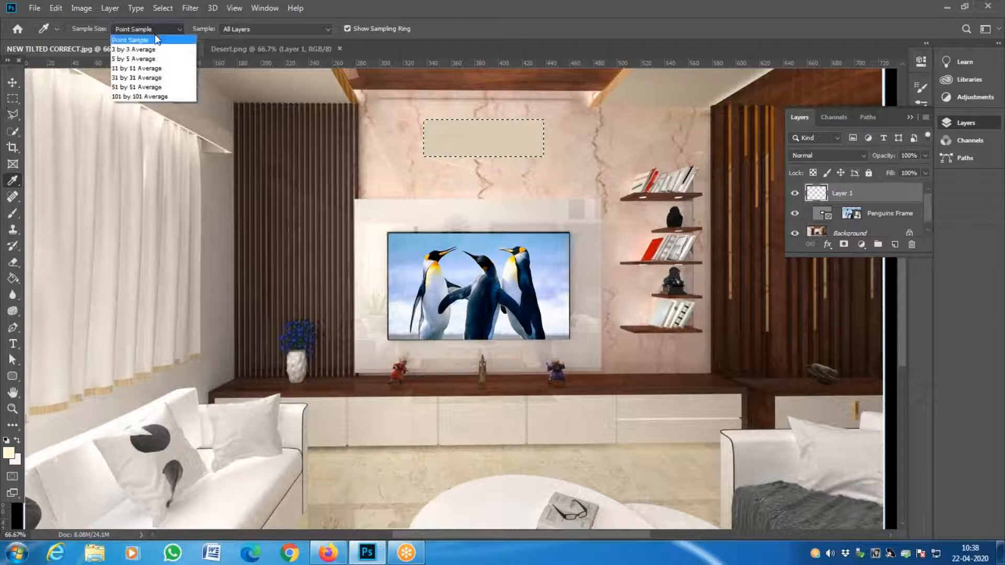
{"action": "left_click", "coordinate": [139, 44]}
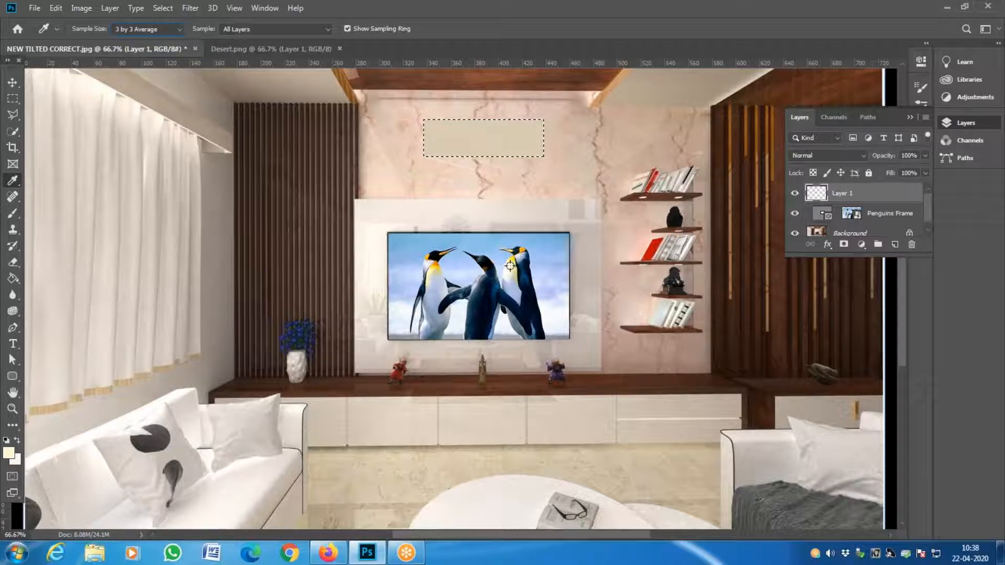
{"action": "left_click", "coordinate": [510, 263]}
{"action": "left_click", "coordinate": [513, 265]}
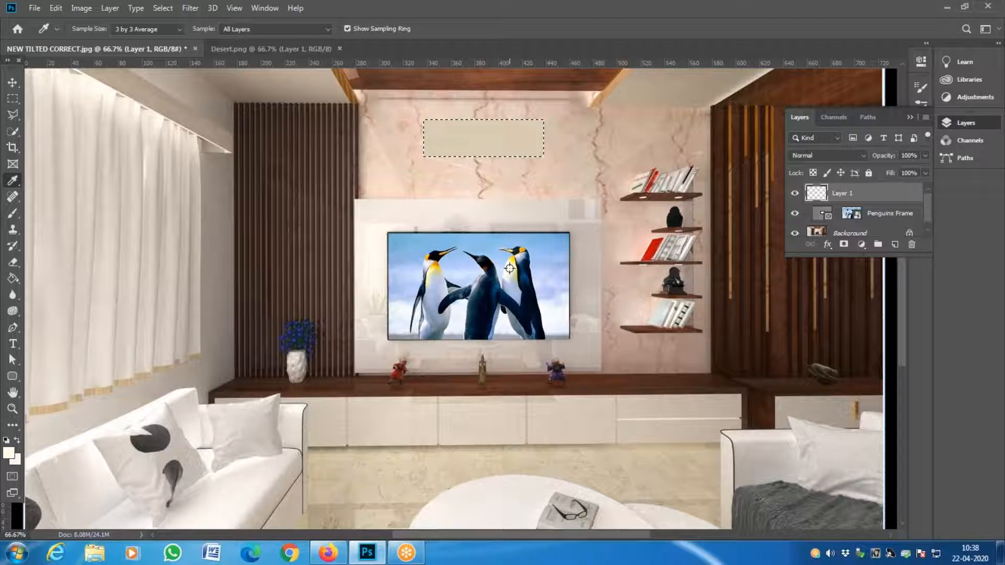
{"action": "left_click", "coordinate": [8, 452]}
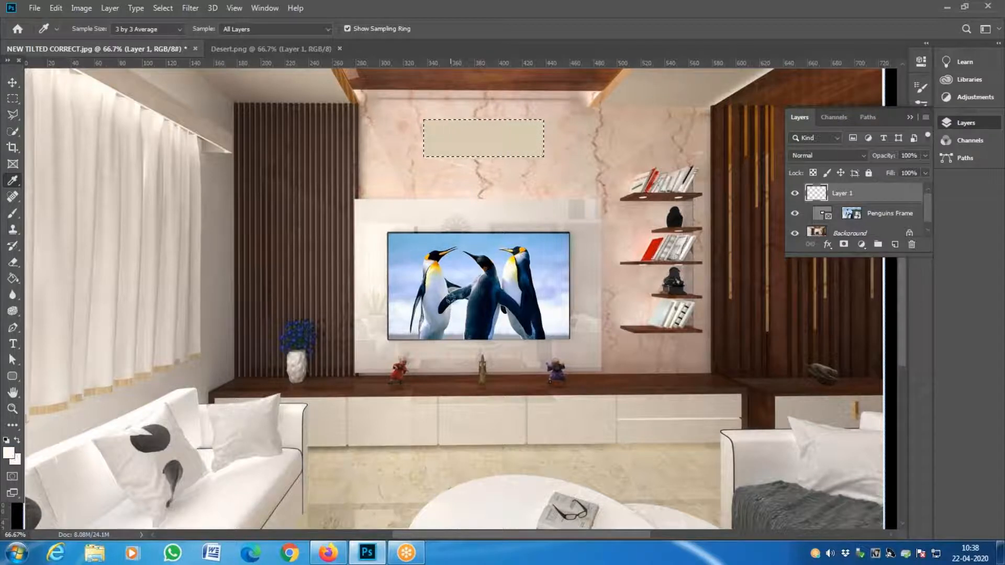
- Sample the same penguin's neck using the 31 by 31 Average sample size
{"action": "left_click", "coordinate": [169, 27]}
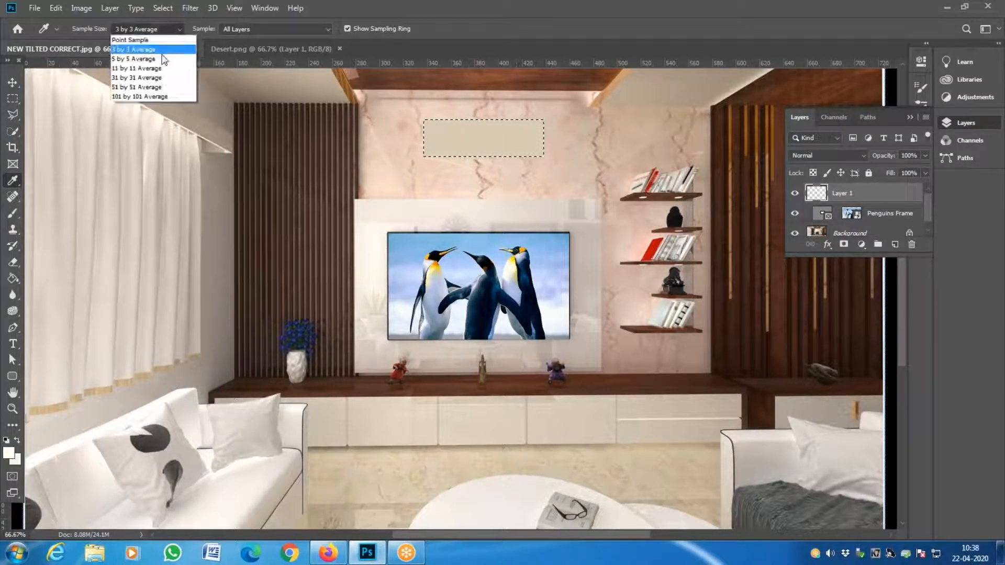
{"action": "left_click", "coordinate": [152, 82]}
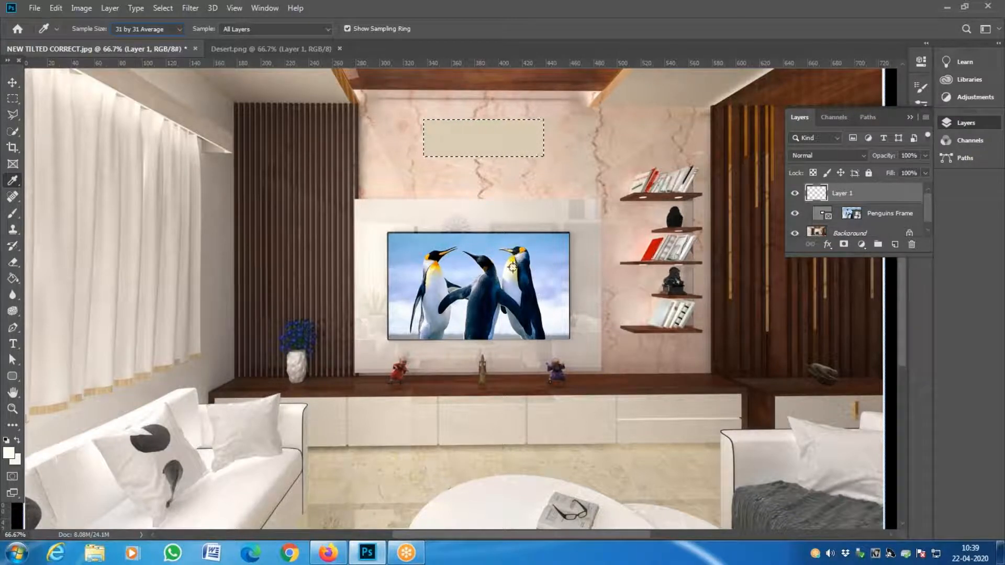
{"action": "left_click", "coordinate": [513, 267]}
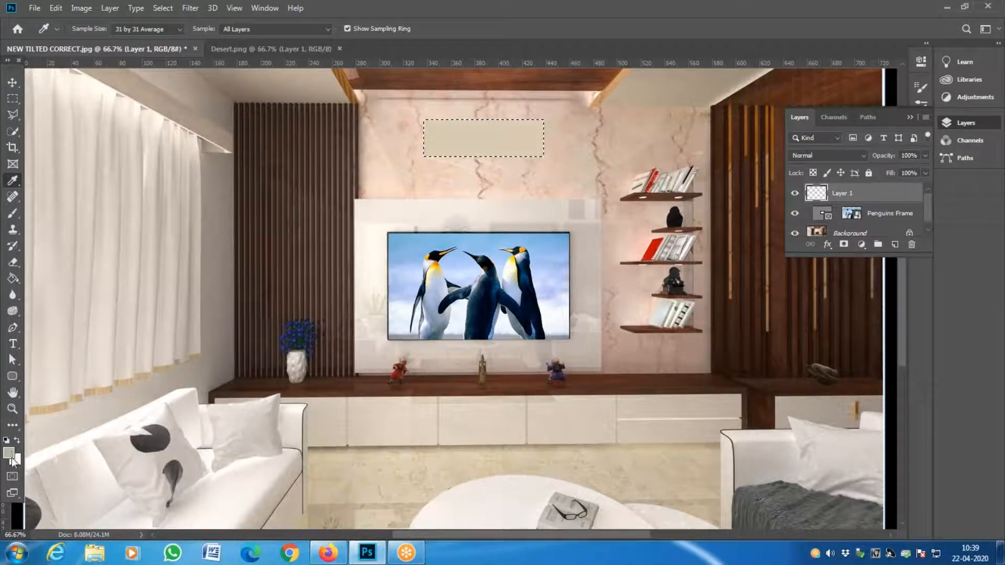
- Sample the penguin picture with a 101 by 101 Average and fill the rectangular selection with the resulting greyish blue
{"action": "left_click", "coordinate": [166, 30]}
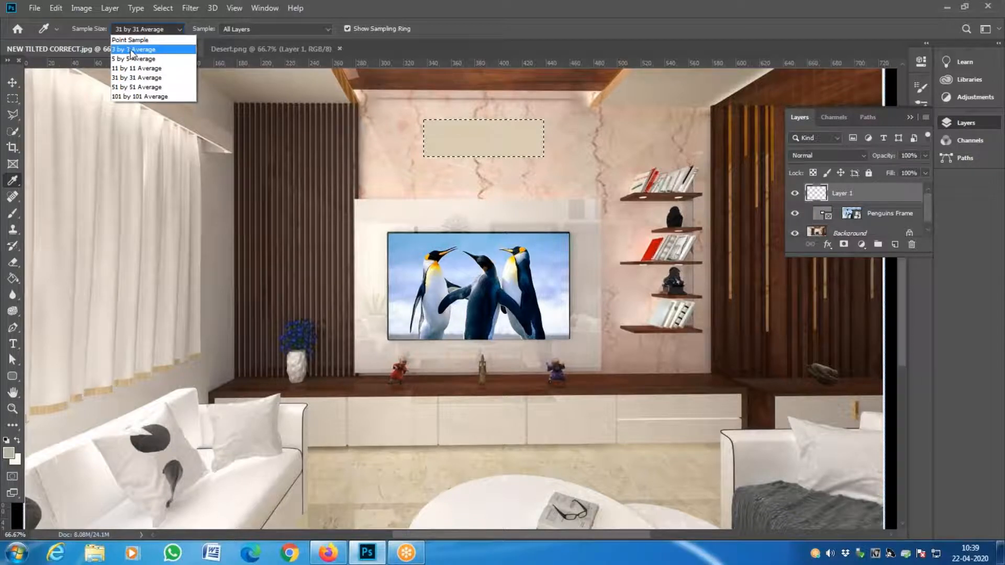
{"action": "left_click", "coordinate": [150, 95]}
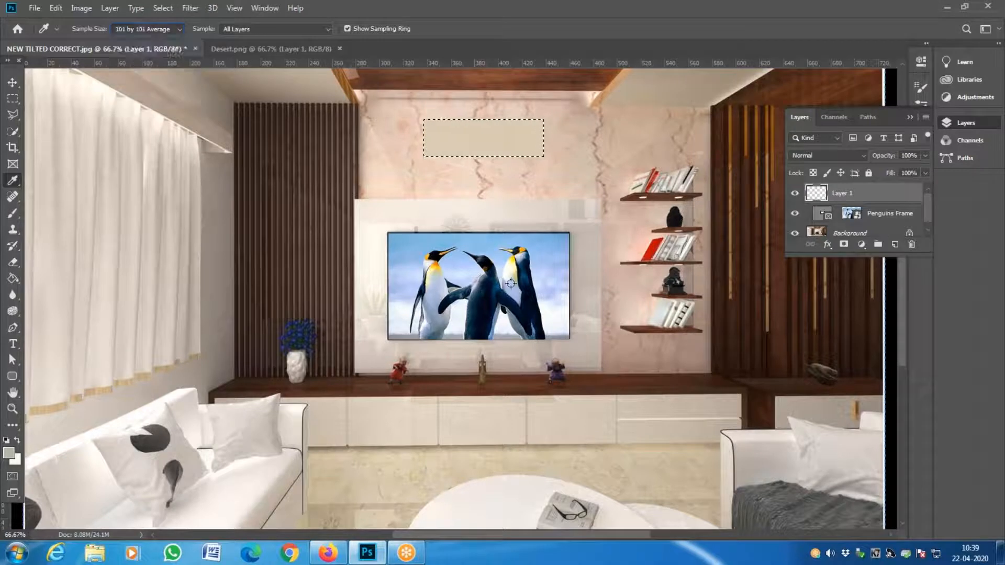
{"action": "left_click", "coordinate": [511, 274]}
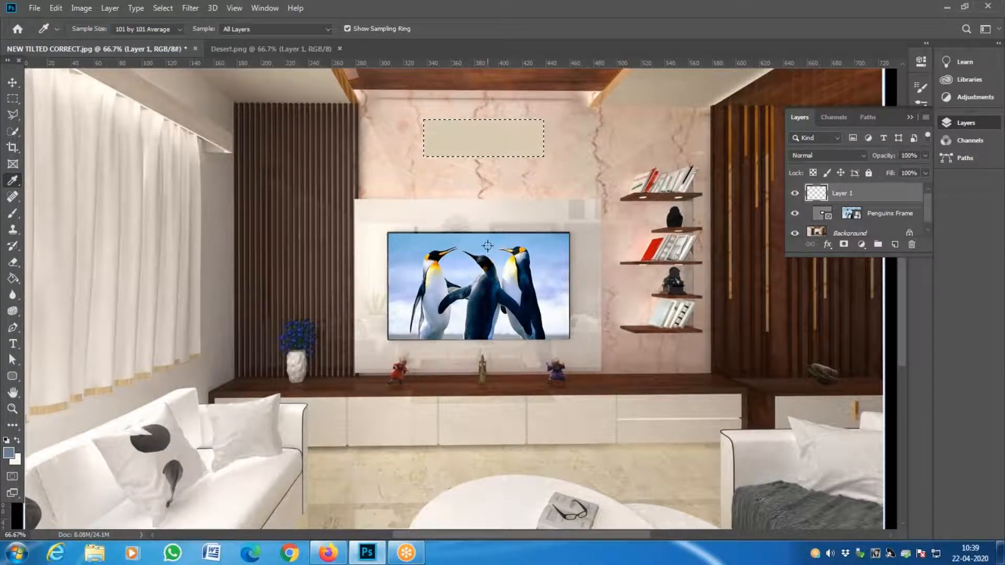
{"action": "left_click", "coordinate": [510, 263]}
{"action": "key", "text": "g"}
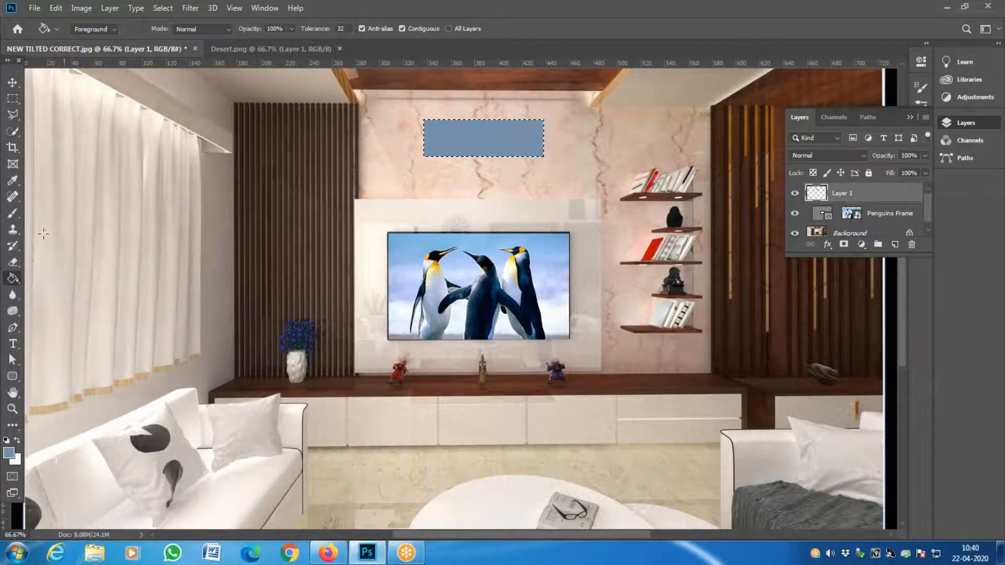
- Delete Layer 1, which holds the blue-filled rectangle
{"action": "left_click", "coordinate": [15, 180]}
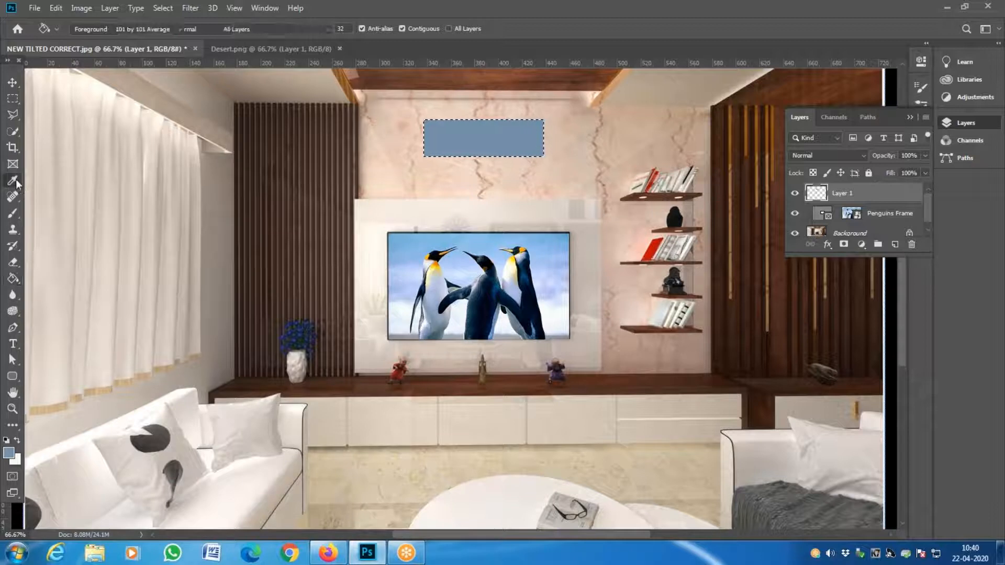
{"action": "left_click", "coordinate": [912, 246]}
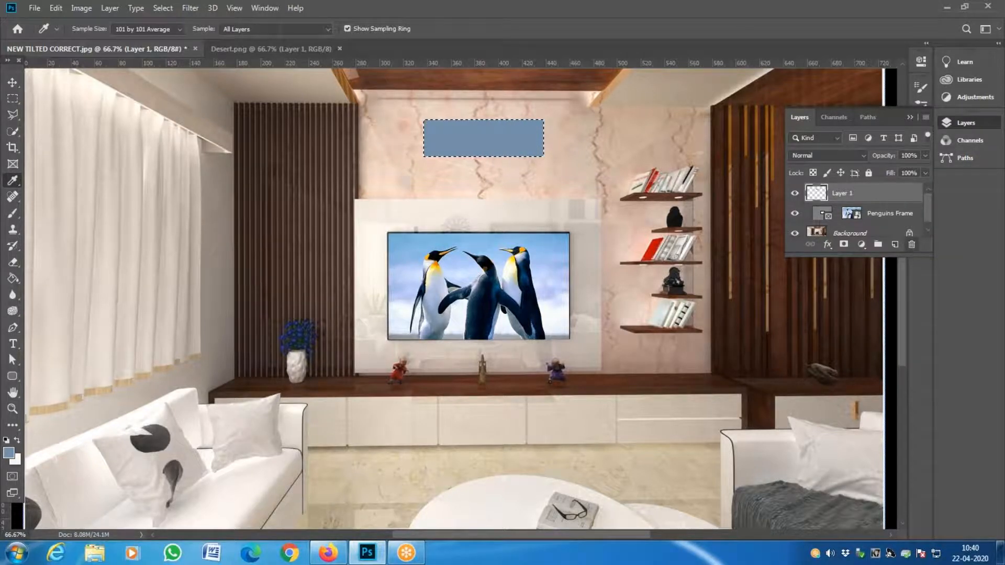
{"action": "left_click", "coordinate": [444, 210]}
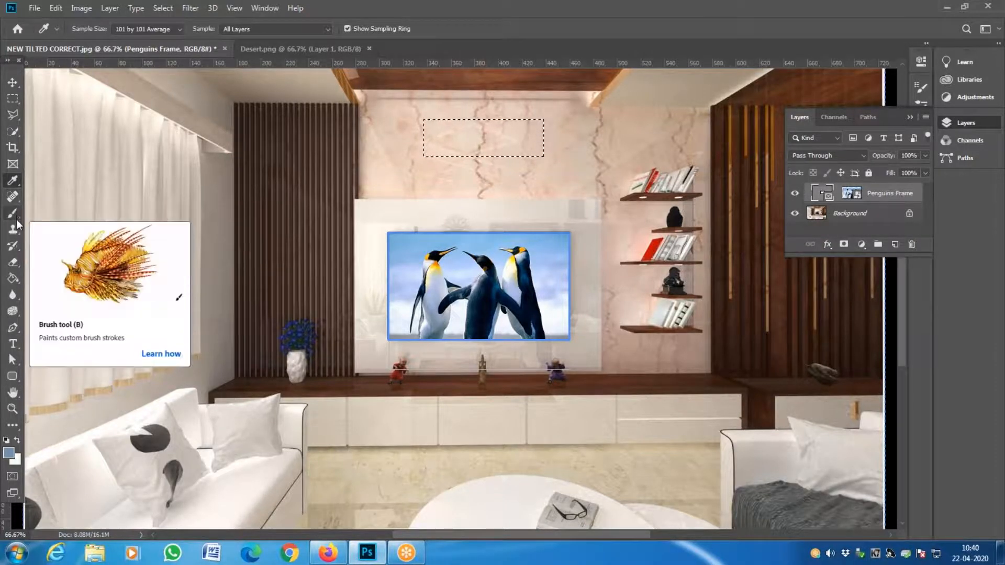
- Review the Frame, Eyedropper, Zoom, Hand, Polygonal Lasso, Quick Selection and Crop tools one after another
{"action": "left_click", "coordinate": [13, 163]}
{"action": "left_click", "coordinate": [14, 180]}
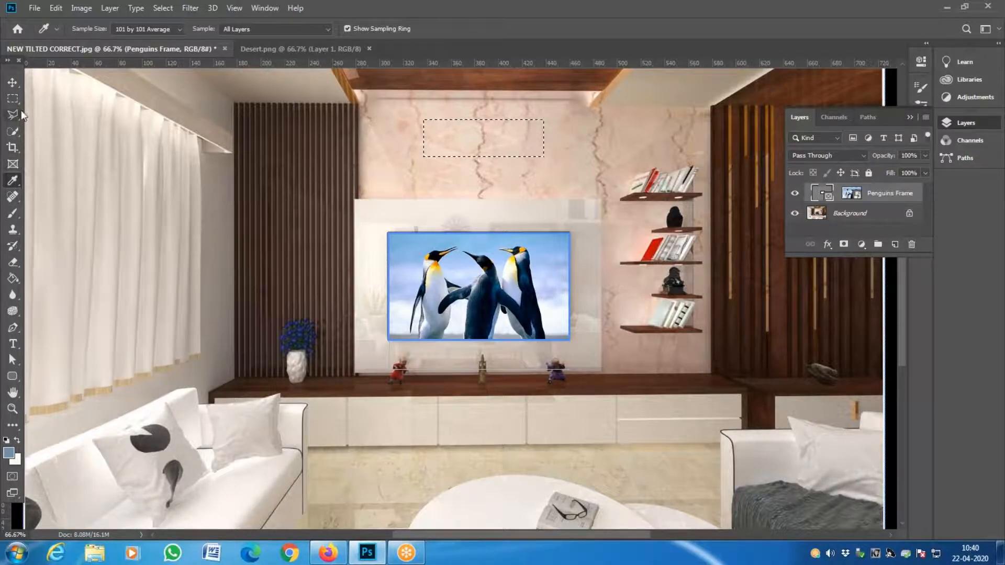
{"action": "left_click", "coordinate": [12, 410]}
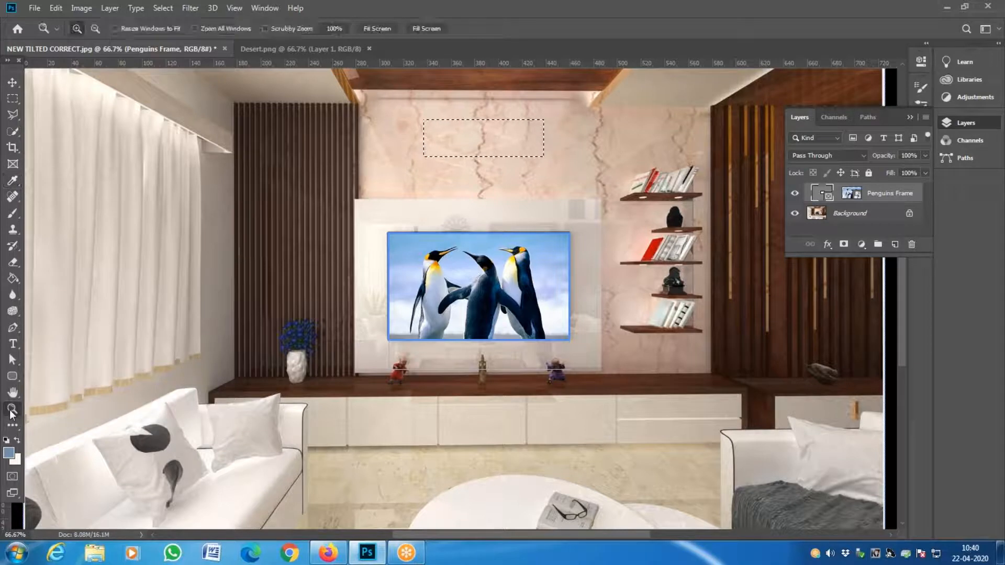
{"action": "left_click", "coordinate": [12, 393]}
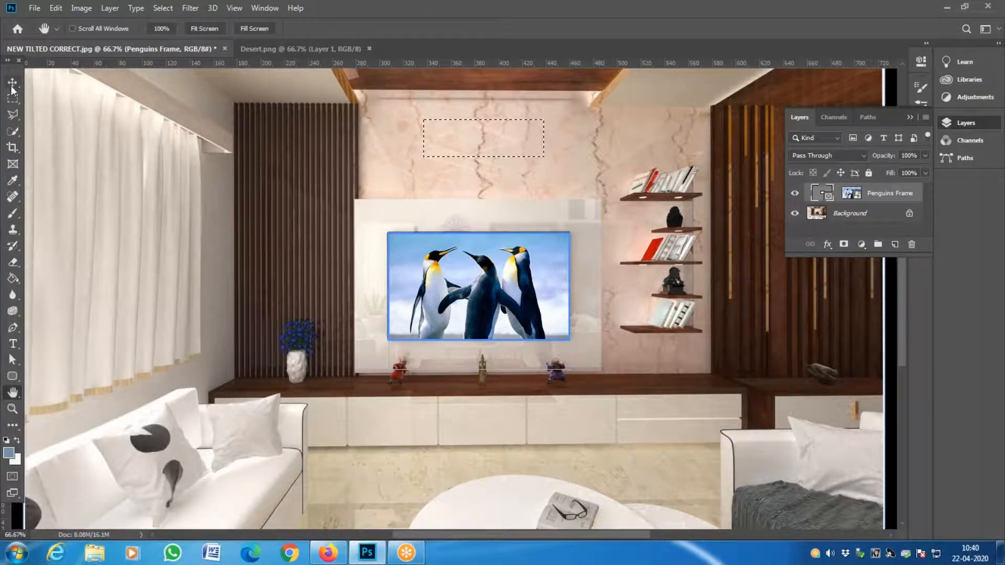
{"action": "left_click", "coordinate": [13, 114]}
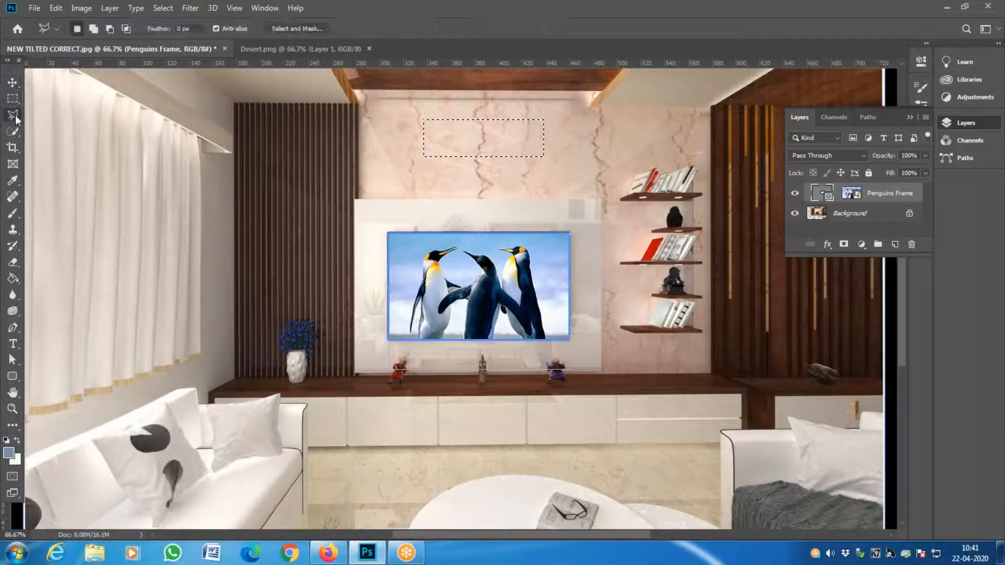
{"action": "left_click", "coordinate": [13, 130]}
{"action": "left_click", "coordinate": [12, 147]}
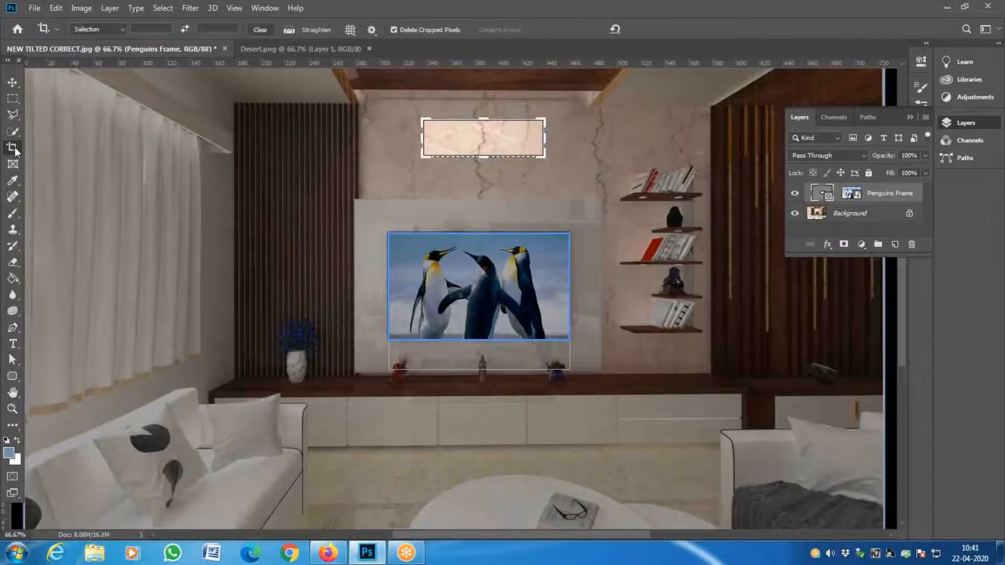
{"action": "left_click", "coordinate": [13, 164]}
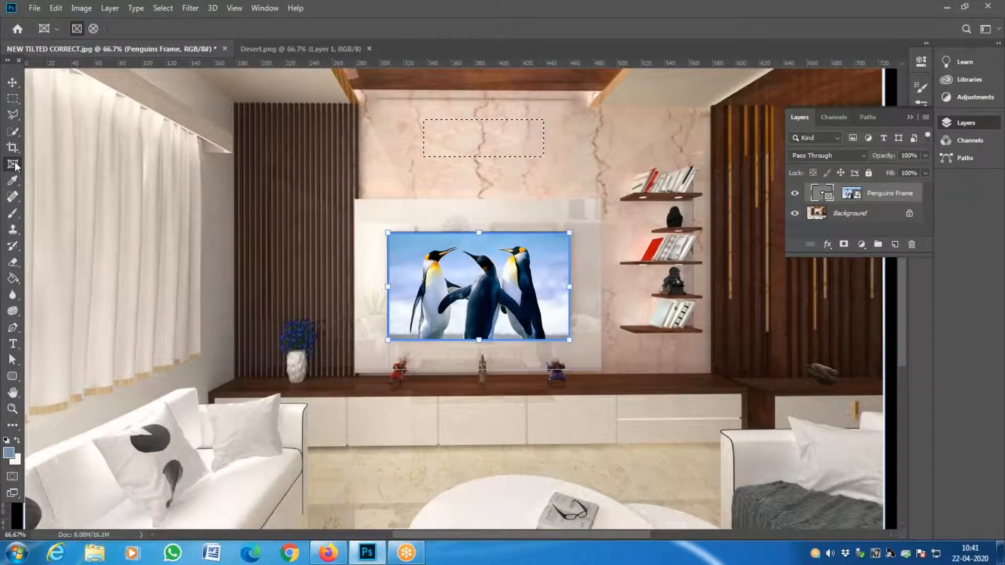
- Deselect the rectangle above the TV and show the tools grouped with the Eyedropper
{"action": "key", "text": "ctrl+d"}
{"action": "left_click", "coordinate": [17, 181]}
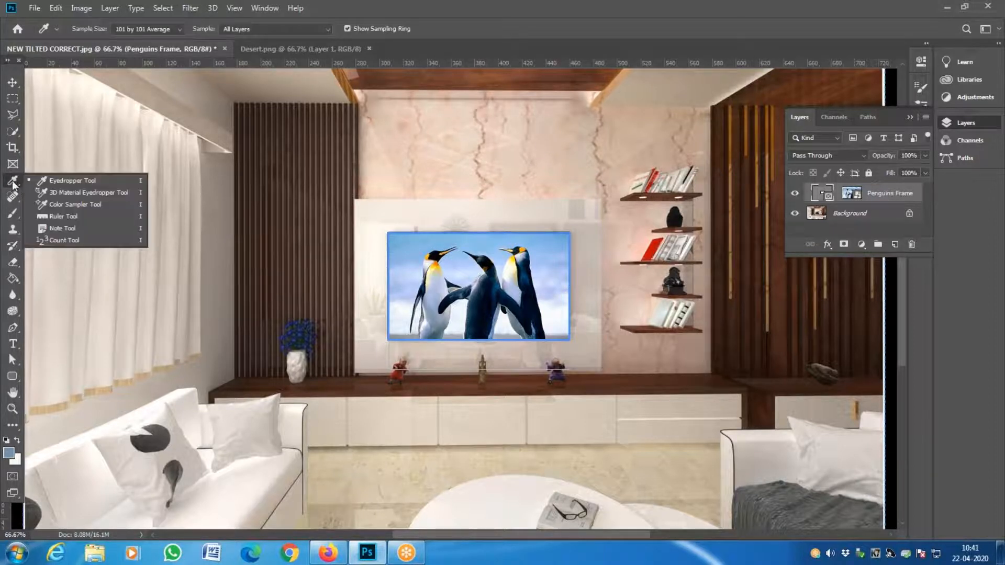
{"action": "left_click", "coordinate": [13, 183]}
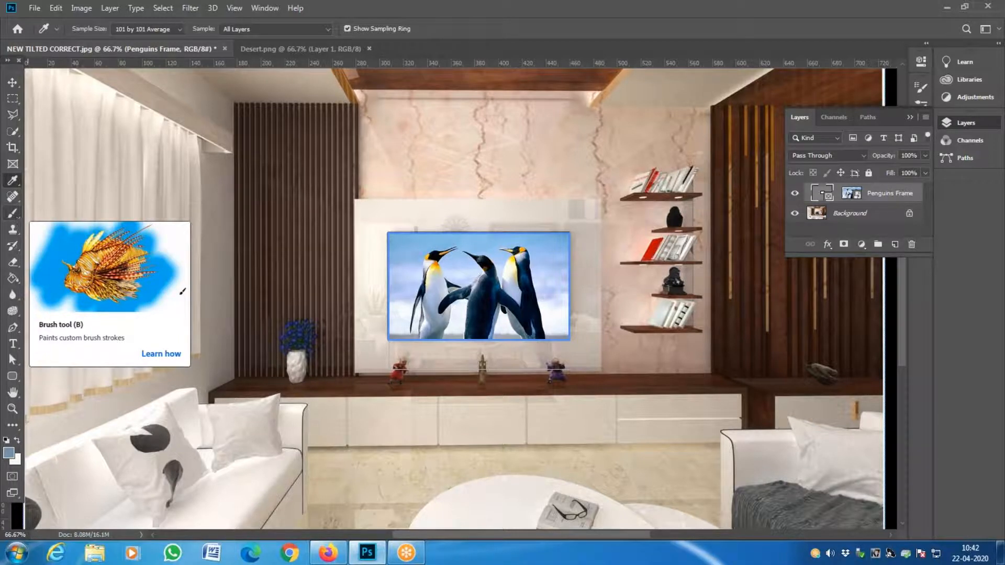
- Add a new layer above Penguins Frame and draw a rectangular marquee about 183 by 48 mm on the wall above the TV
{"action": "left_click", "coordinate": [10, 214]}
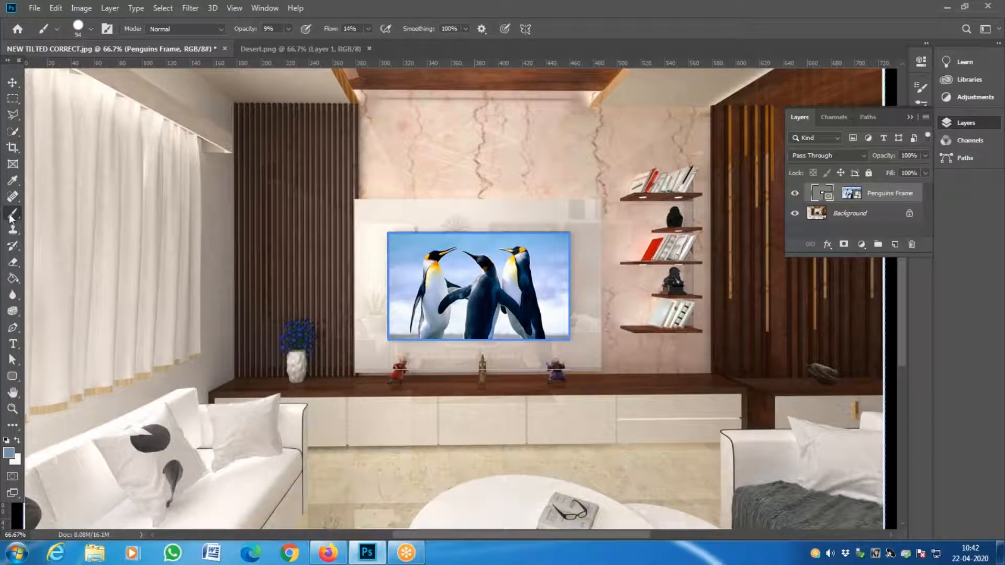
{"action": "left_click", "coordinate": [895, 245]}
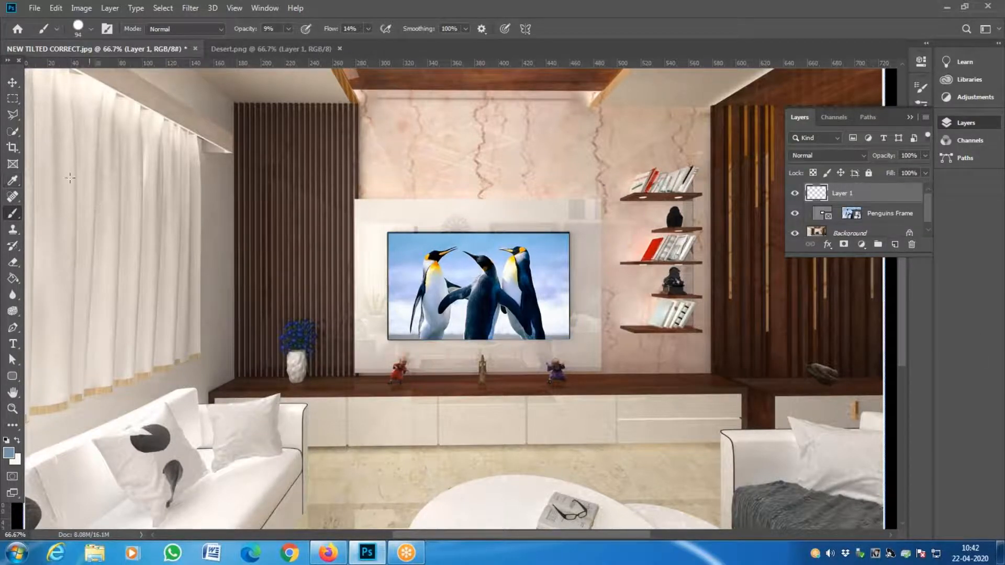
{"action": "left_click", "coordinate": [12, 99]}
{"action": "left_click_drag", "start_coordinate": [369, 117], "coordinate": [586, 173]}
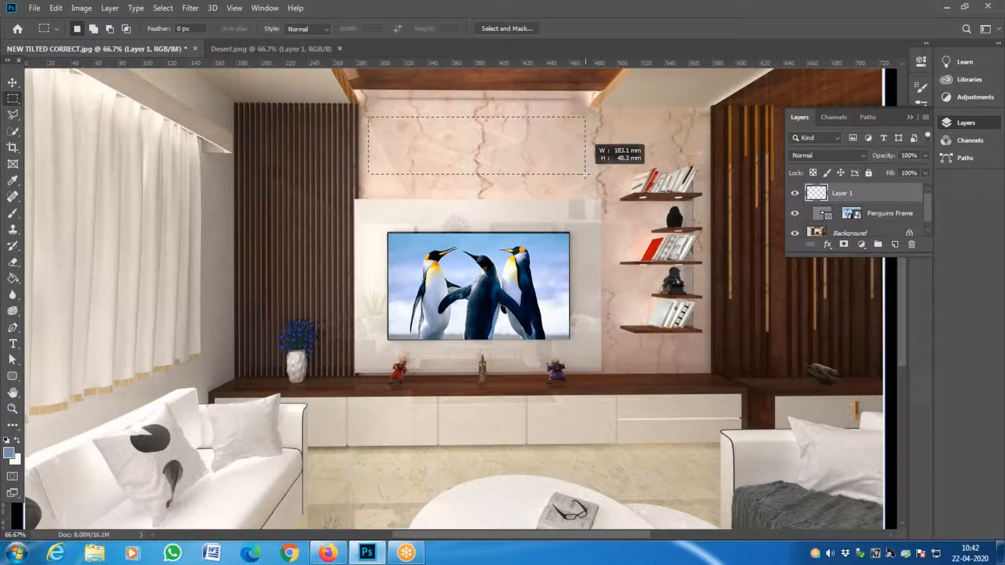
- Clear the marquee above the TV and draw a rectangular selection around the white TV panel
{"action": "left_click", "coordinate": [556, 224]}
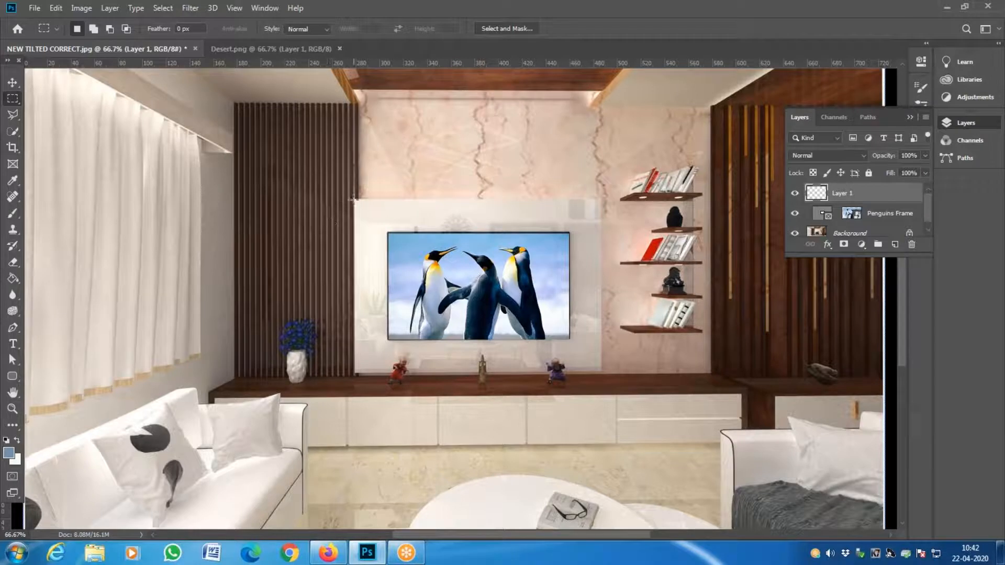
{"action": "left_click_drag", "start_coordinate": [354, 200], "coordinate": [409, 289]}
{"action": "left_click_drag", "start_coordinate": [575, 369], "coordinate": [603, 372]}
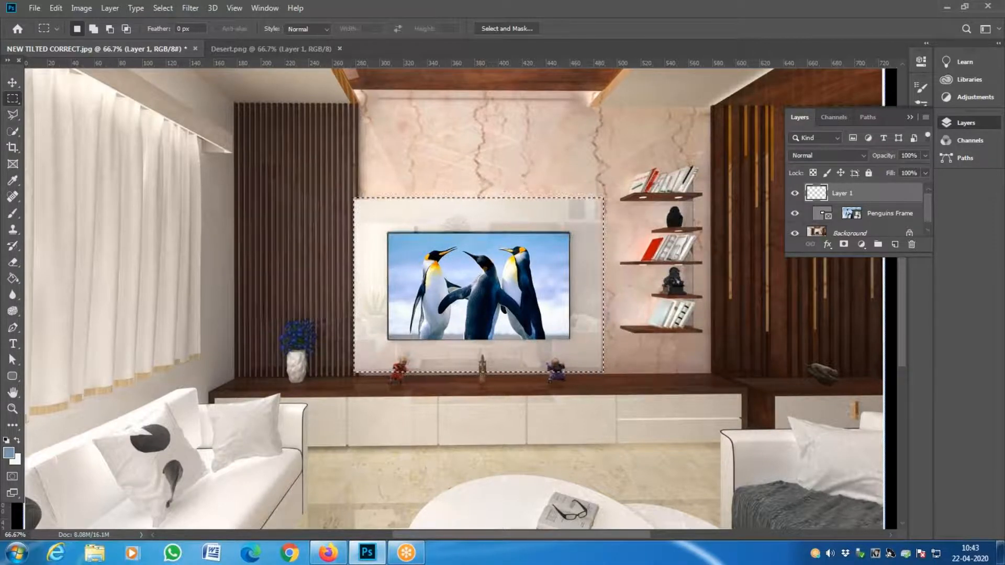
- Activate the Background layer and try to select the white TV panel with the Magic Wand, clearing the selection
{"action": "key", "text": "w"}
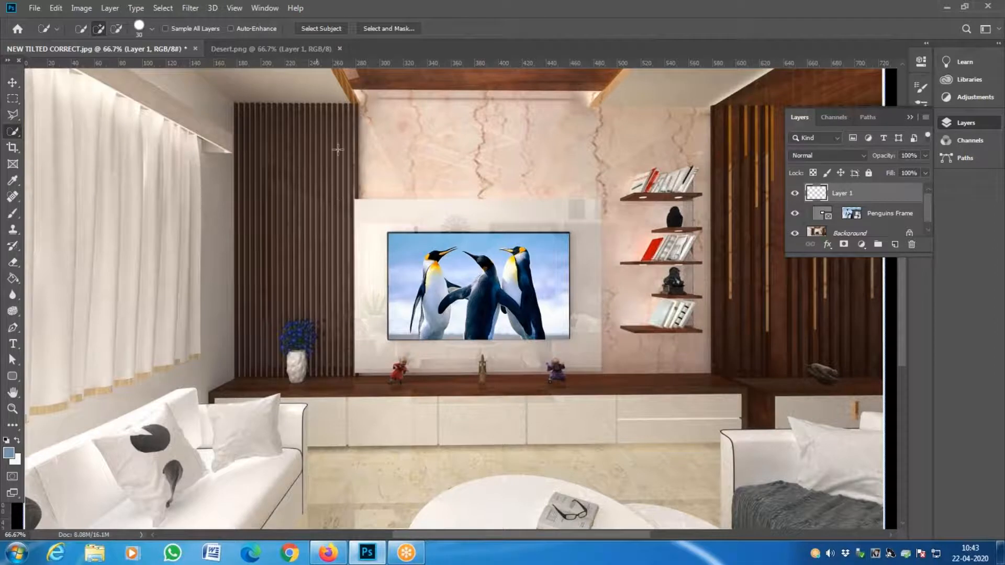
{"action": "key", "text": "shift+w"}
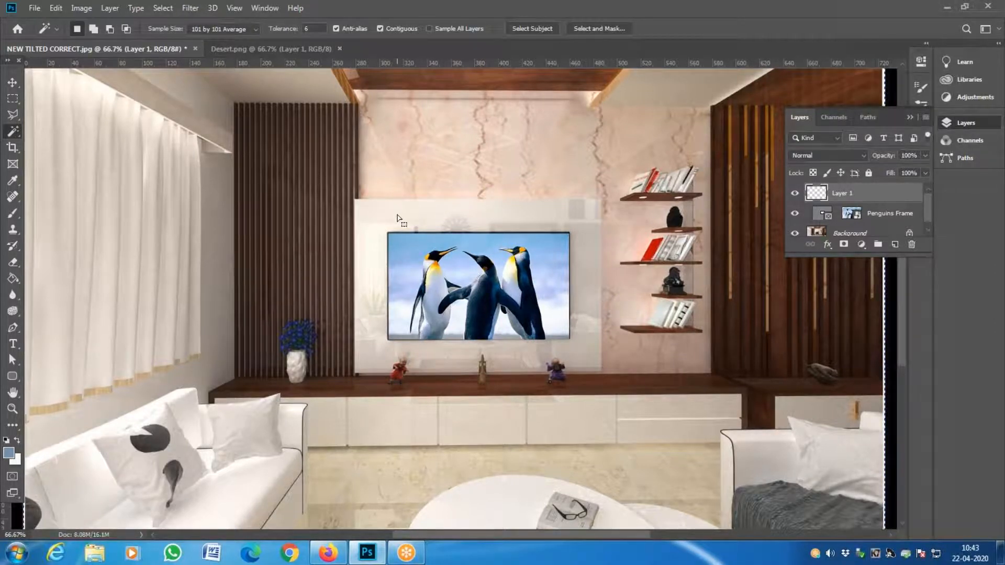
{"action": "left_click", "coordinate": [898, 230]}
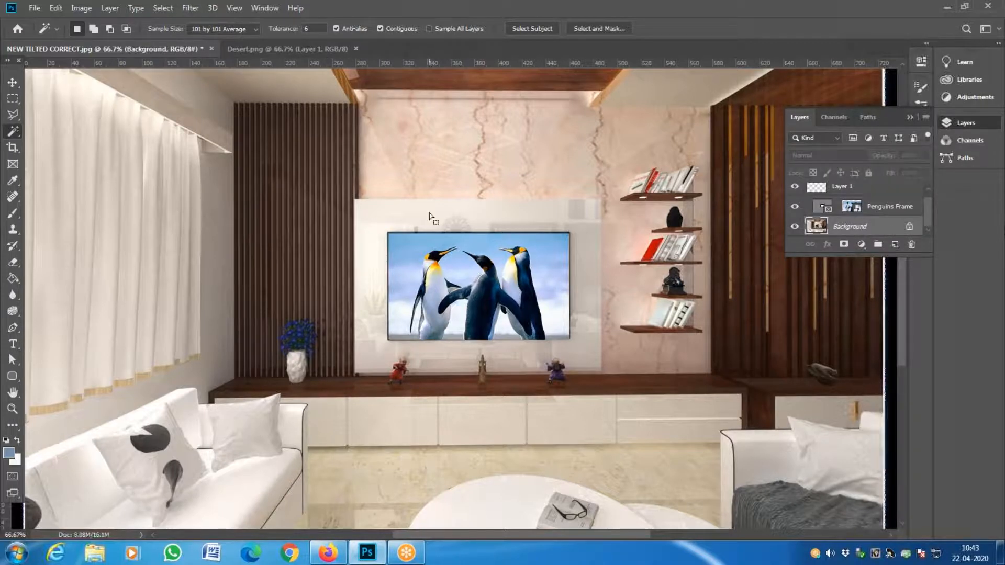
{"action": "left_click", "coordinate": [406, 221]}
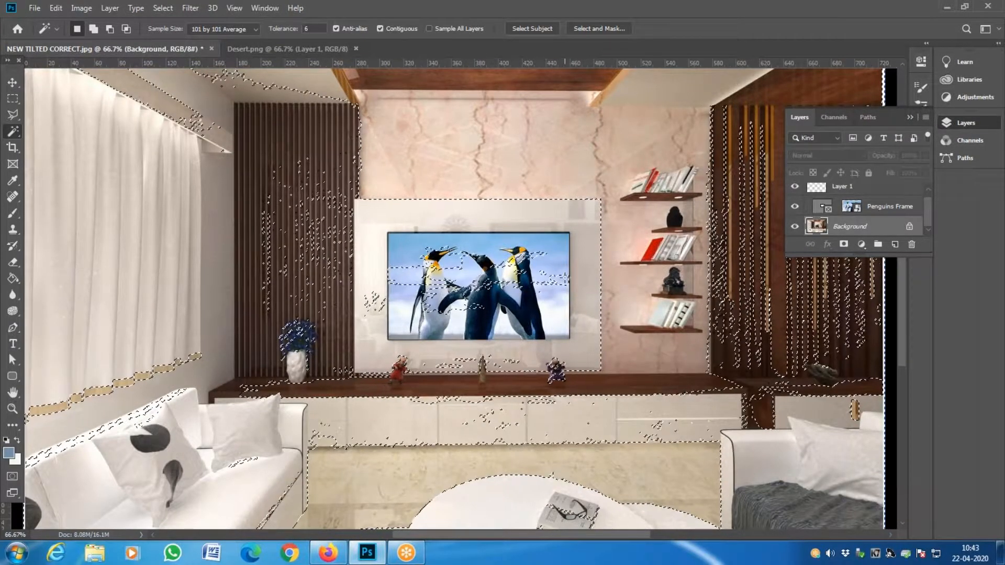
{"action": "key", "text": "ctrl+d"}
- Select the white TV panel with a rectangular marquee and subtract the penguin TV screen from the selection
{"action": "left_click", "coordinate": [14, 98]}
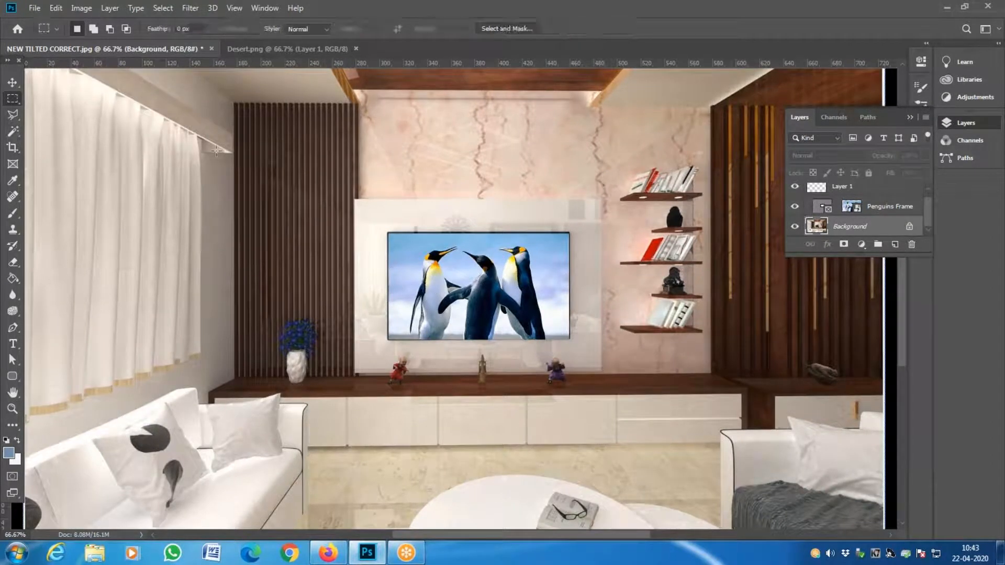
{"action": "left_click_drag", "start_coordinate": [355, 199], "coordinate": [600, 371]}
{"action": "key", "text": "z"}
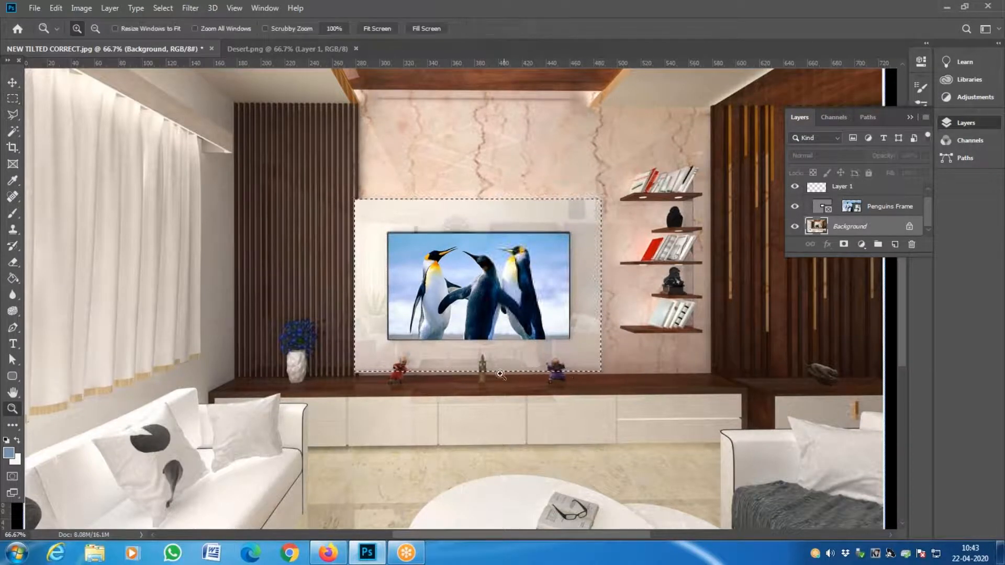
{"action": "left_click", "coordinate": [437, 295]}
{"action": "left_click", "coordinate": [438, 295]}
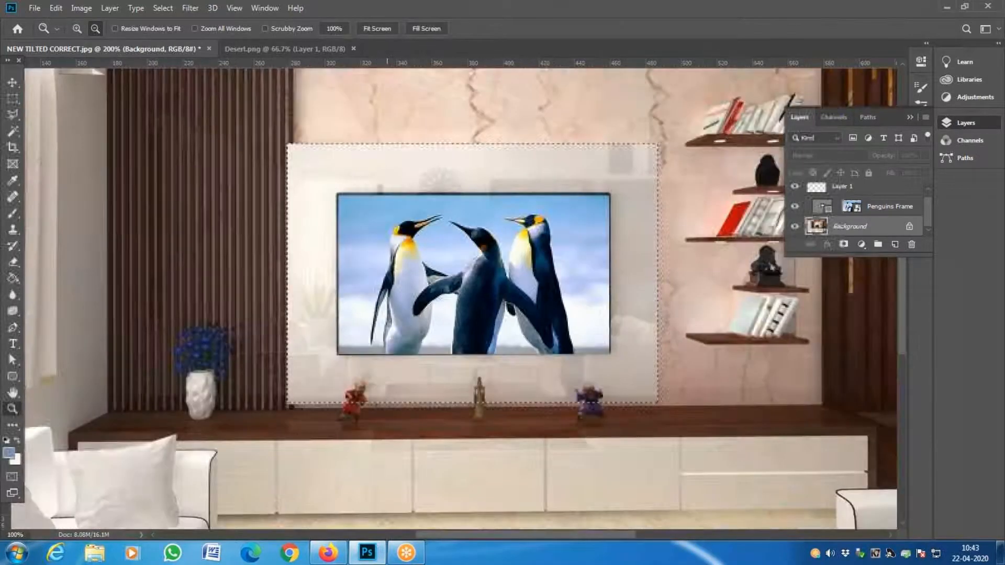
{"action": "left_click", "coordinate": [387, 294], "text": "alt"}
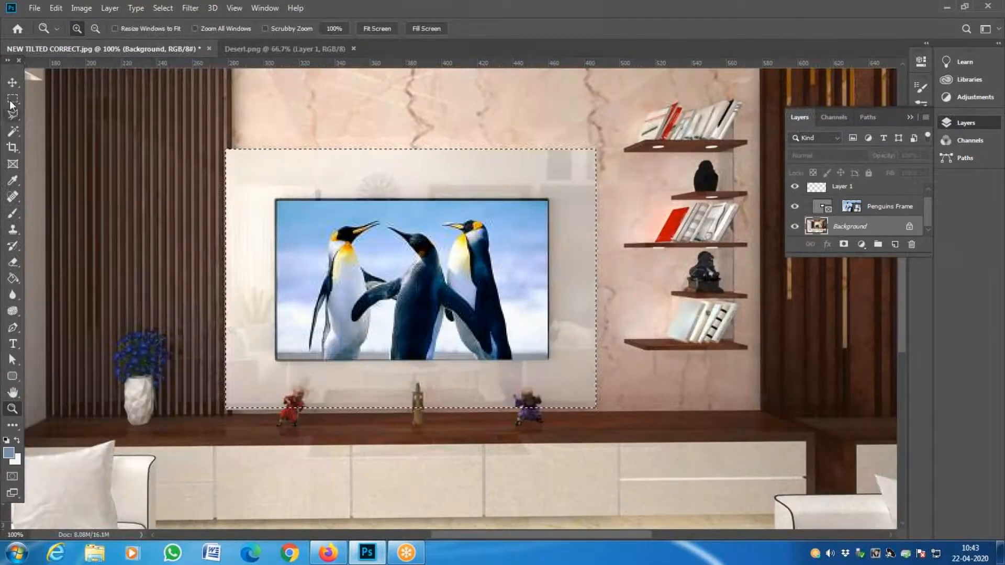
{"action": "left_click", "coordinate": [11, 99]}
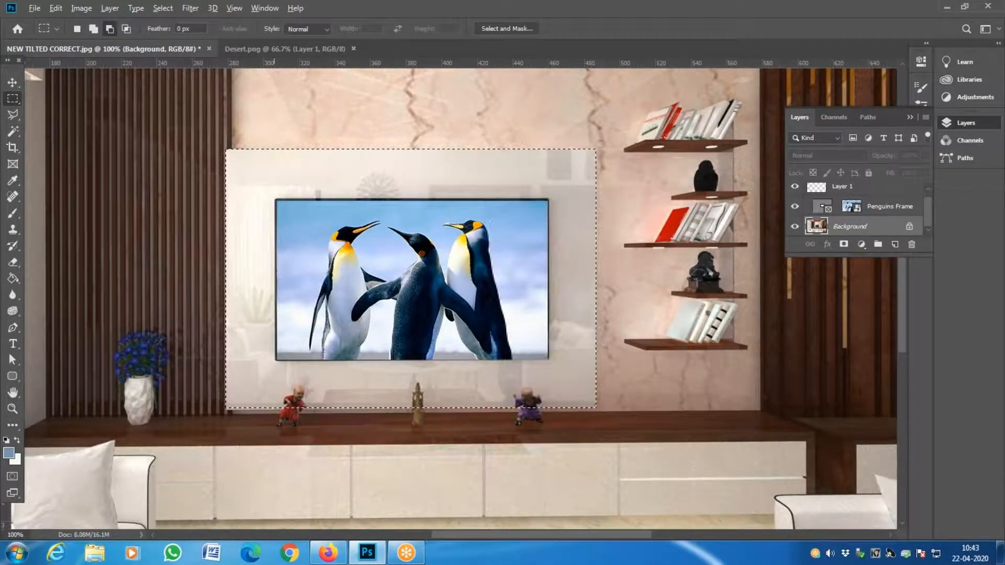
{"action": "left_click_drag", "start_coordinate": [275, 199], "coordinate": [551, 362]}
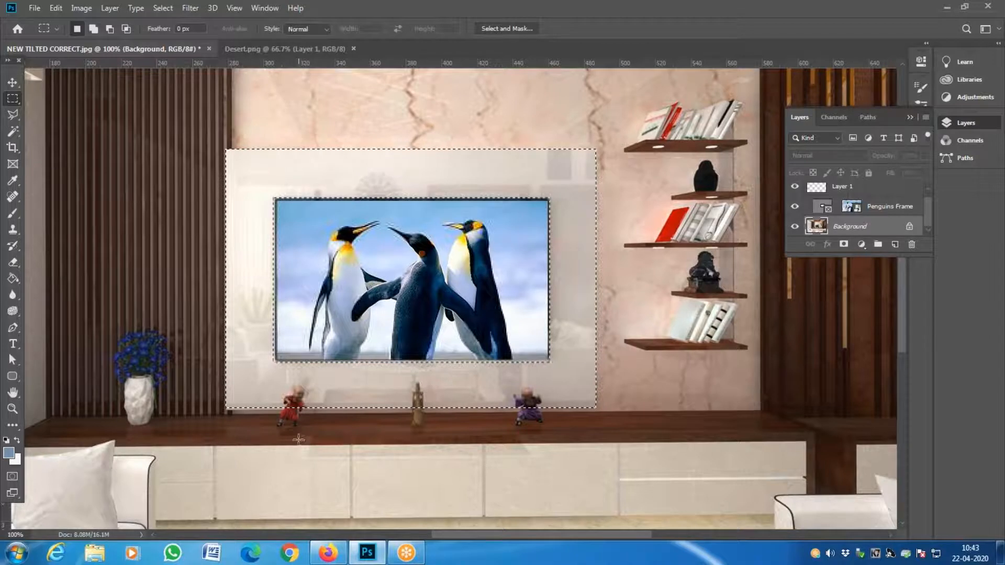
- Add the missing strip along the white panel's lower edge to the selection with the Polygonal Lasso
{"action": "key", "text": "z"}
{"action": "key", "text": "ctrl+d"}
{"action": "left_click", "coordinate": [307, 419]}
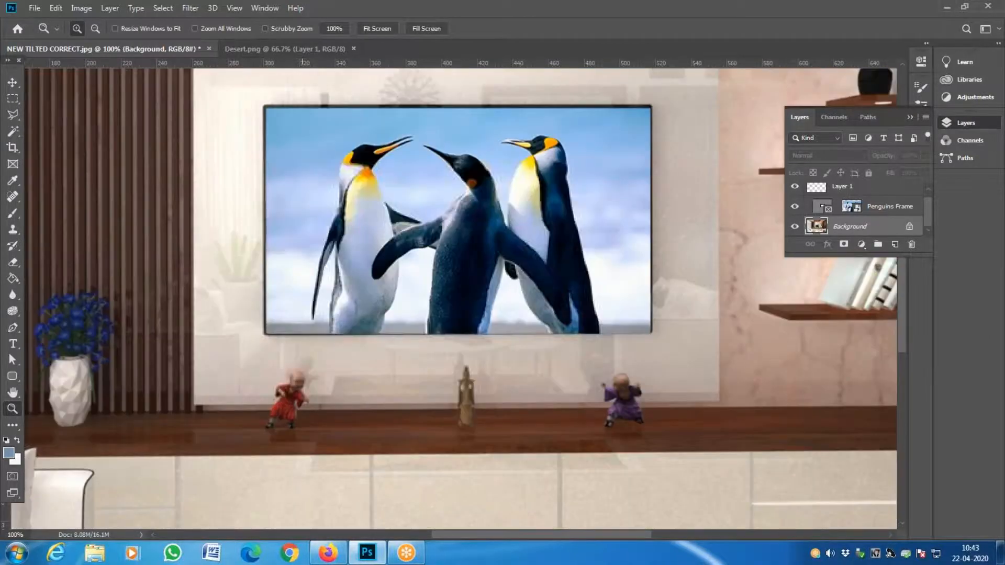
{"action": "left_click", "coordinate": [13, 117]}
{"action": "key", "text": "shift"}
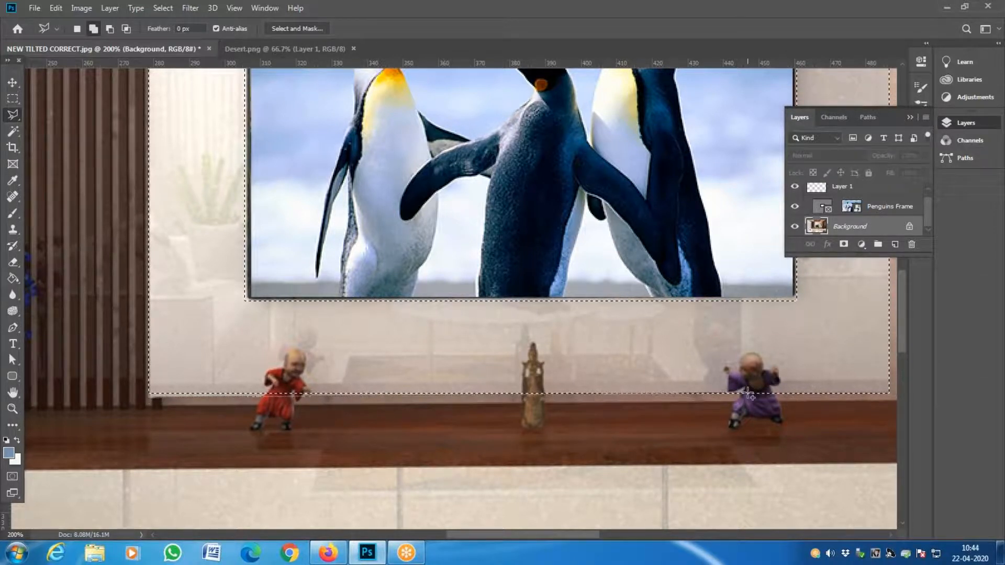
{"action": "left_click", "coordinate": [465, 313]}
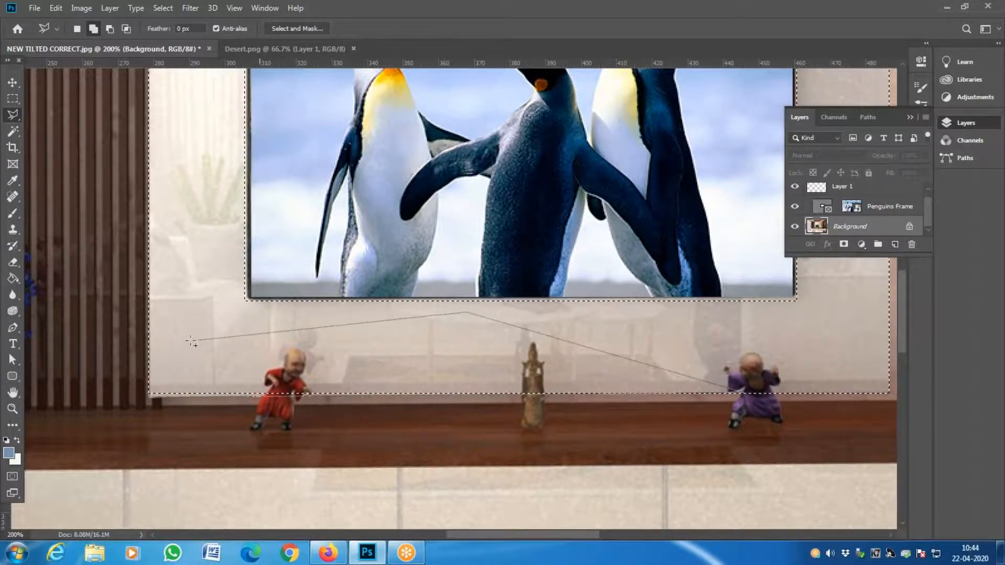
{"action": "double_click", "coordinate": [168, 343]}
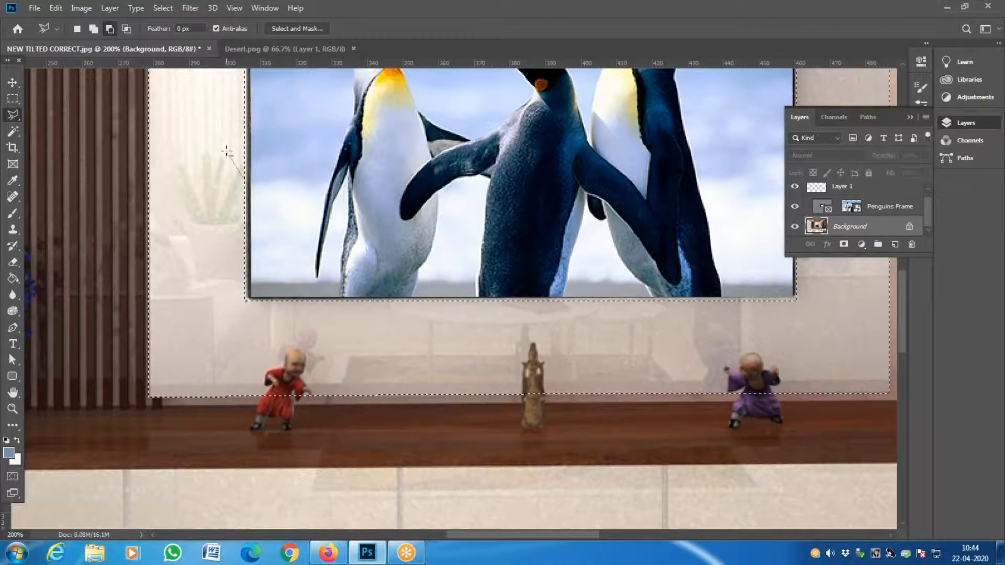
- Add the thin strips along the TV's left and lower edges to the selection with the Polygonal Lasso
{"action": "left_click", "coordinate": [223, 366]}
{"action": "key", "text": "Escape"}
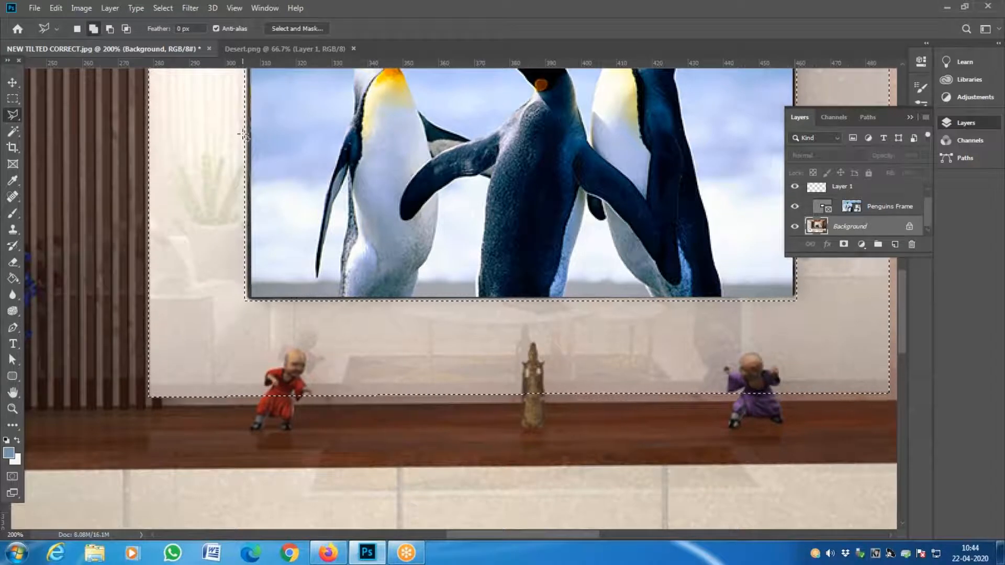
{"action": "left_click_drag", "start_coordinate": [298, 164], "coordinate": [299, 353]}
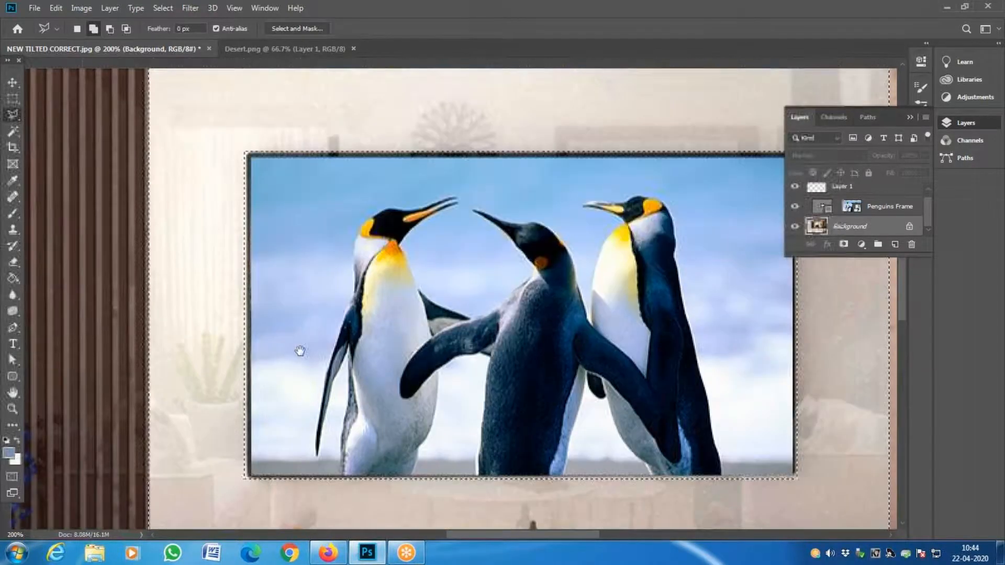
{"action": "left_click", "coordinate": [246, 154]}
{"action": "left_click", "coordinate": [248, 508]}
{"action": "left_click", "coordinate": [213, 254]}
{"action": "double_click", "coordinate": [242, 130]}
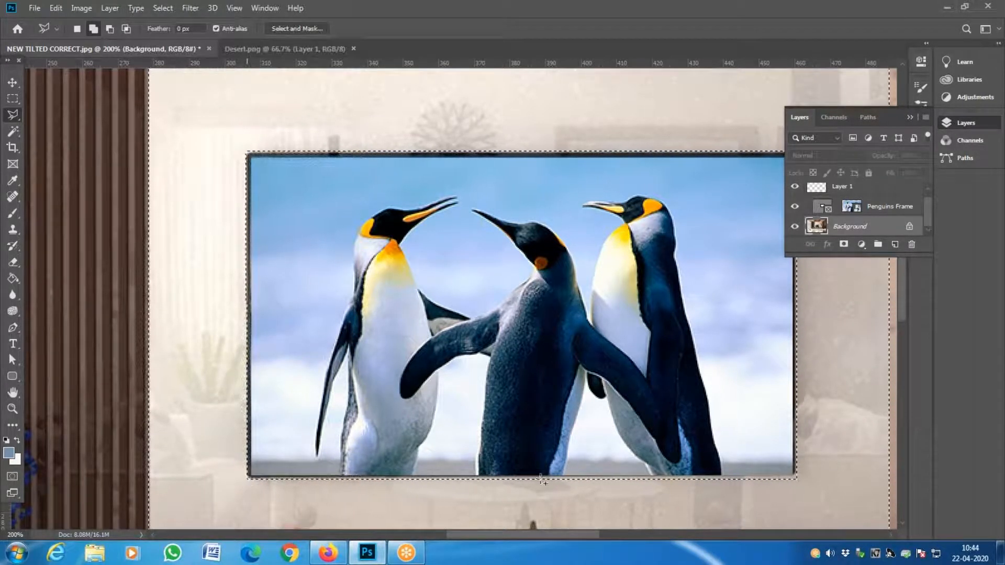
{"action": "left_click", "coordinate": [804, 478]}
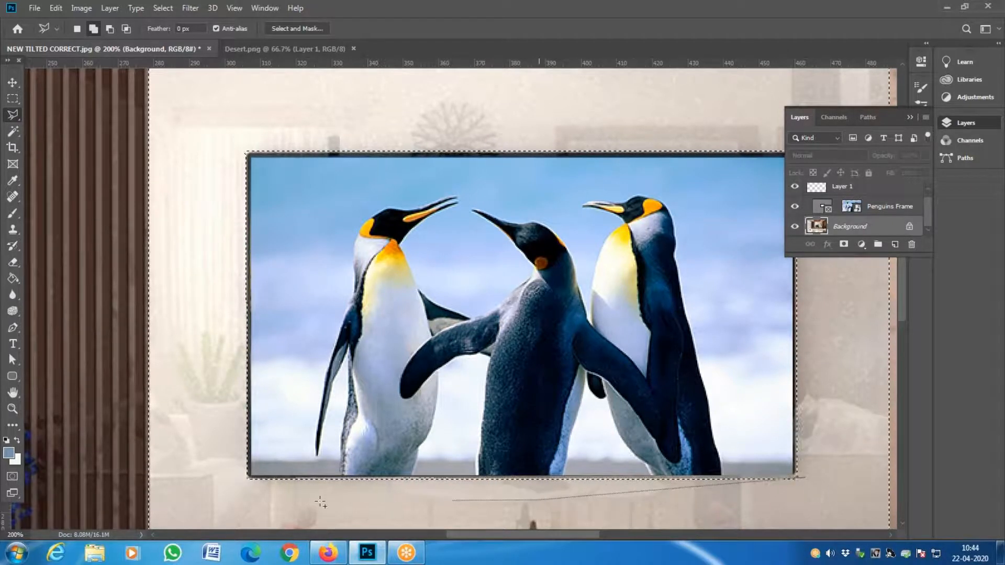
{"action": "double_click", "coordinate": [296, 502]}
- Try to subtract the red monk figurine from the panel selection with the Magic Wand, and undo the attempt
{"action": "key", "text": "space"}
{"action": "left_click_drag", "start_coordinate": [438, 304], "coordinate": [388, 395]}
{"action": "left_click_drag", "start_coordinate": [379, 282], "coordinate": [357, 165]}
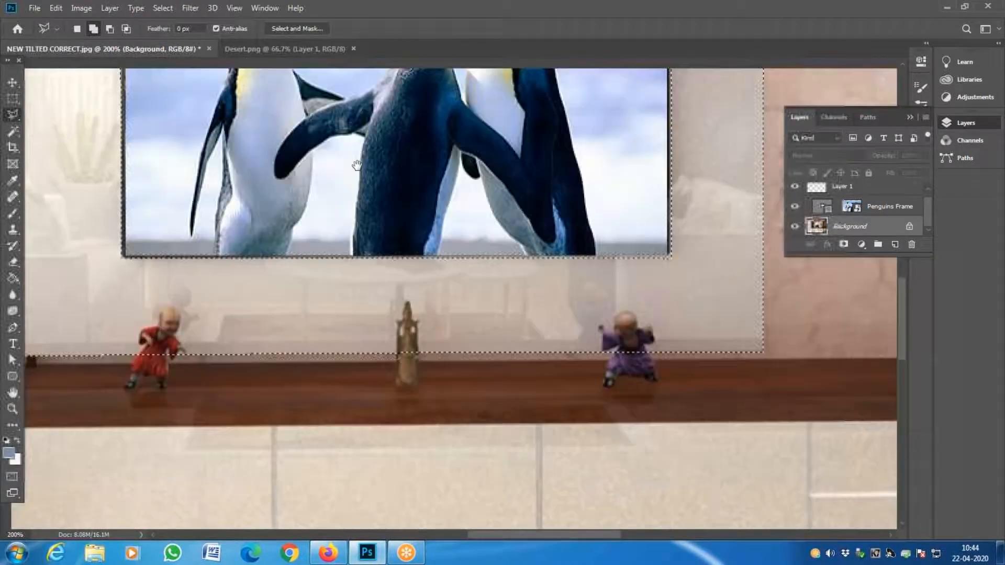
{"action": "left_click", "coordinate": [14, 102]}
{"action": "left_click", "coordinate": [13, 131]}
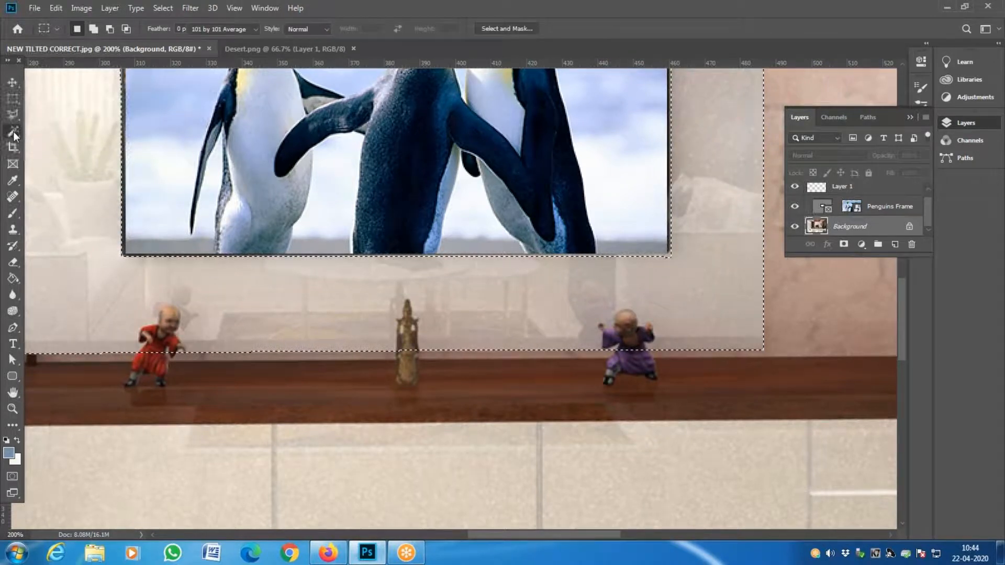
{"action": "left_click", "coordinate": [160, 351], "text": "alt"}
{"action": "key", "text": "ctrl+z"}
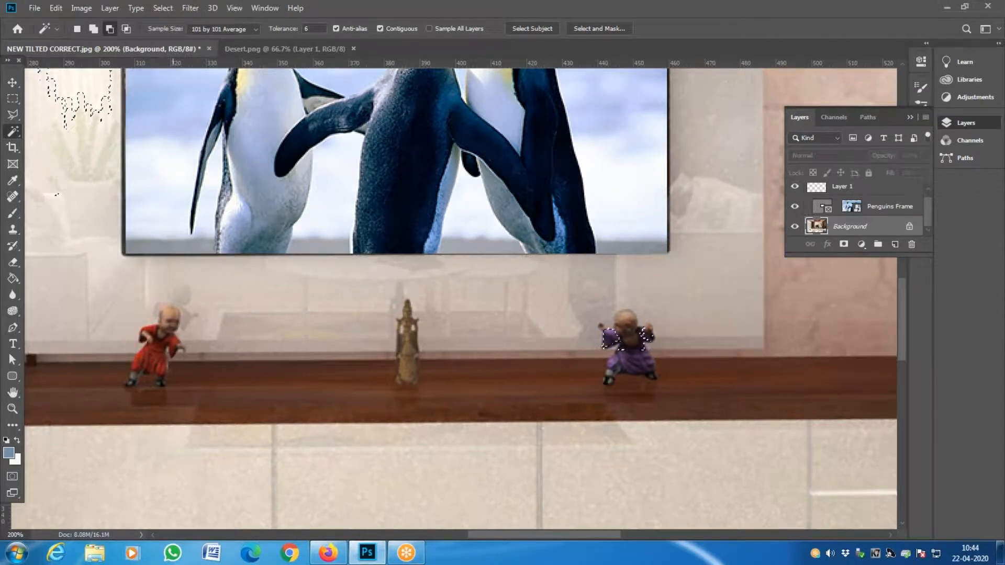
{"action": "key", "text": "ctrl+z"}
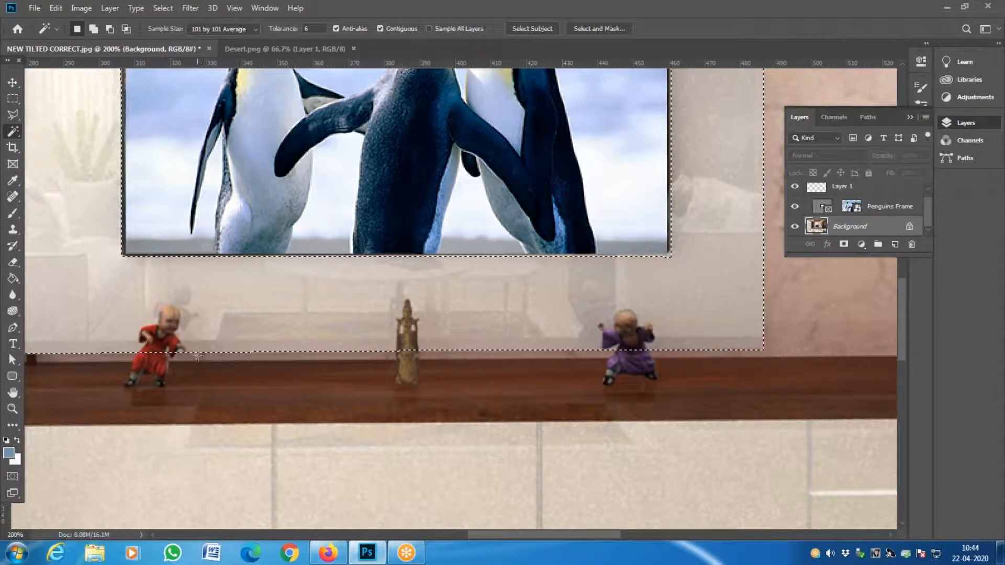
- Subtract the red monk figurine from the panel selection by tracing it with the freehand Lasso
{"action": "key", "text": "z"}
{"action": "left_click", "coordinate": [157, 359]}
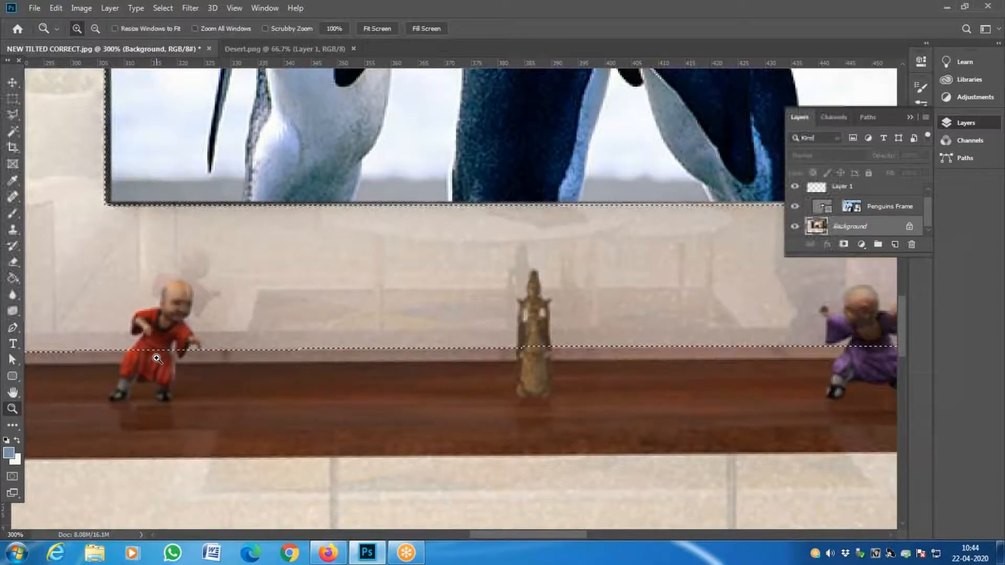
{"action": "left_click", "coordinate": [13, 114]}
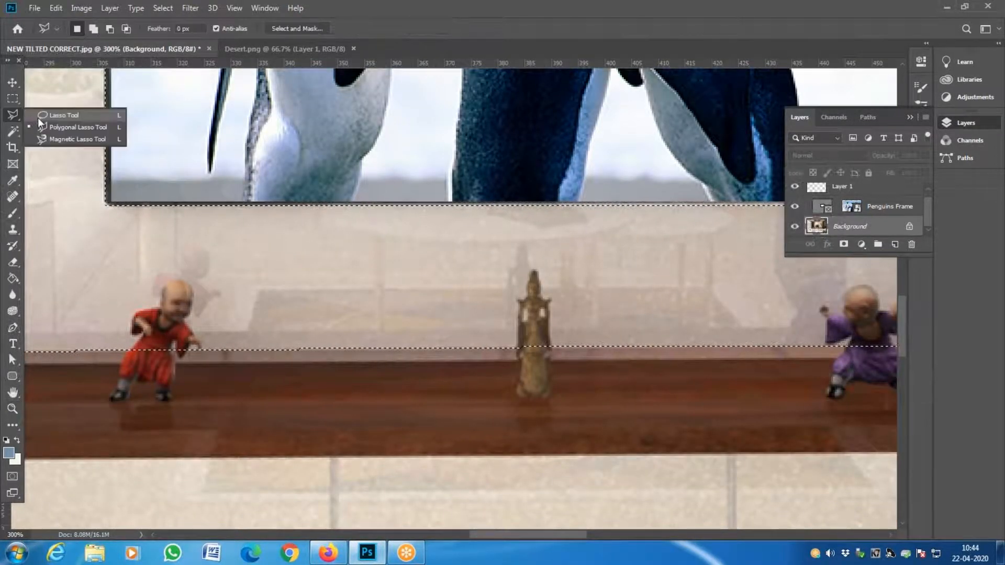
{"action": "left_click", "coordinate": [38, 117]}
{"action": "key", "text": "alt"}
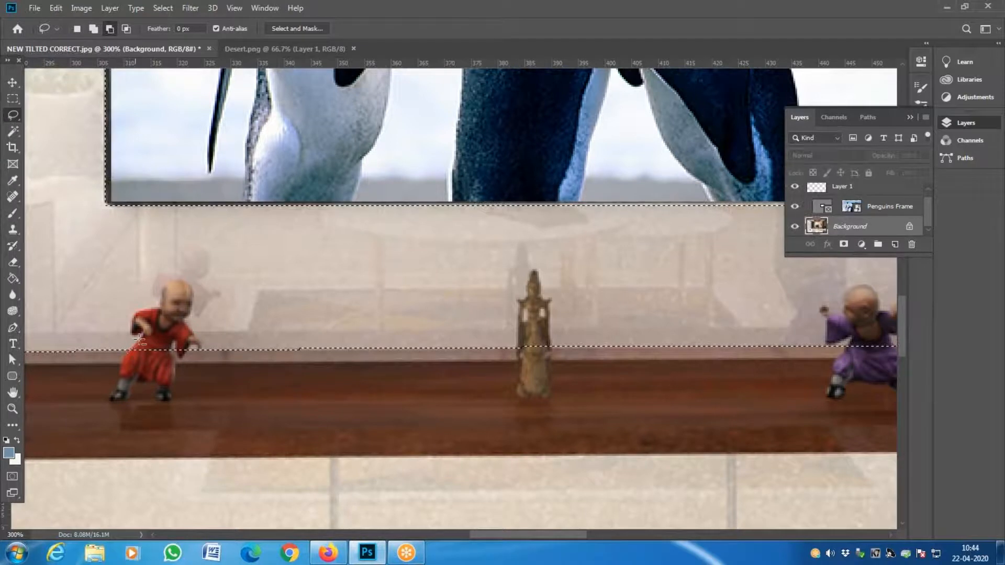
{"action": "mouse_move", "coordinate": [176, 377]}
{"action": "left_mouse_down"}
{"action": "mouse_move", "coordinate": [175, 388]}
{"action": "mouse_move", "coordinate": [152, 377]}
{"action": "left_mouse_up"}
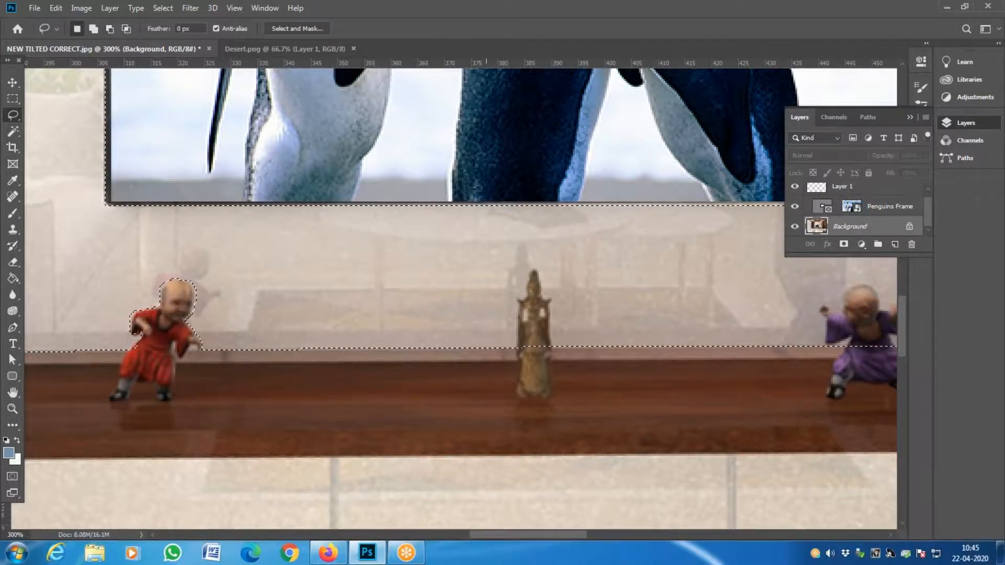
- Subtract the middle statue from the panel selection with the Lasso and refine the outline along its right side
{"action": "left_click_drag", "start_coordinate": [492, 412], "coordinate": [402, 440]}
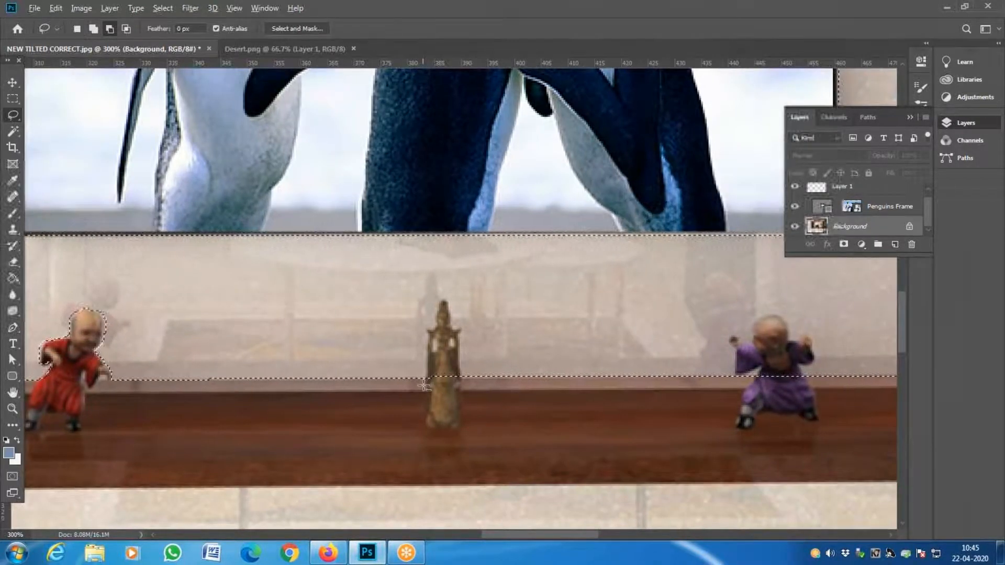
{"action": "left_click_drag", "start_coordinate": [425, 383], "coordinate": [425, 366]}
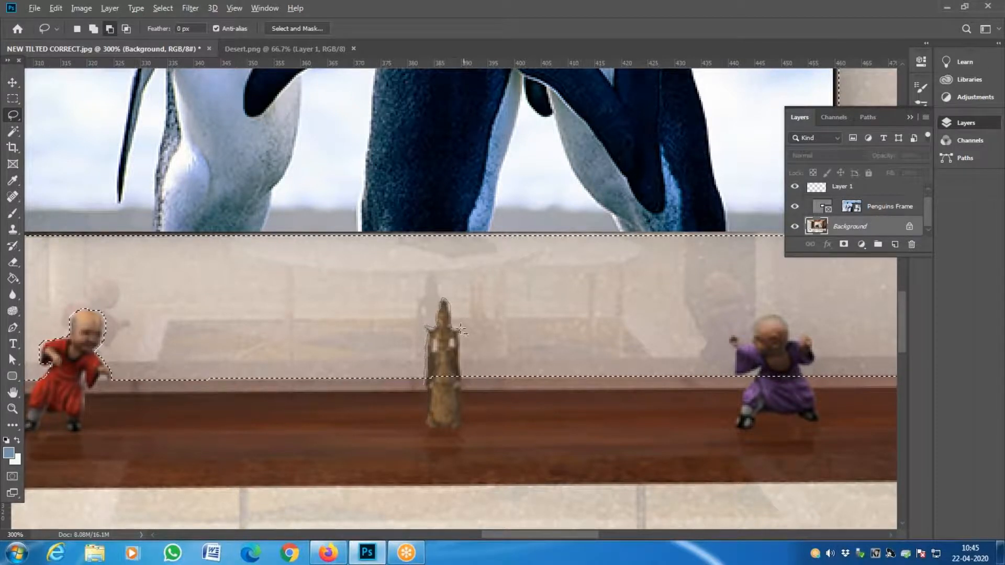
{"action": "left_click_drag", "start_coordinate": [463, 393], "coordinate": [470, 408]}
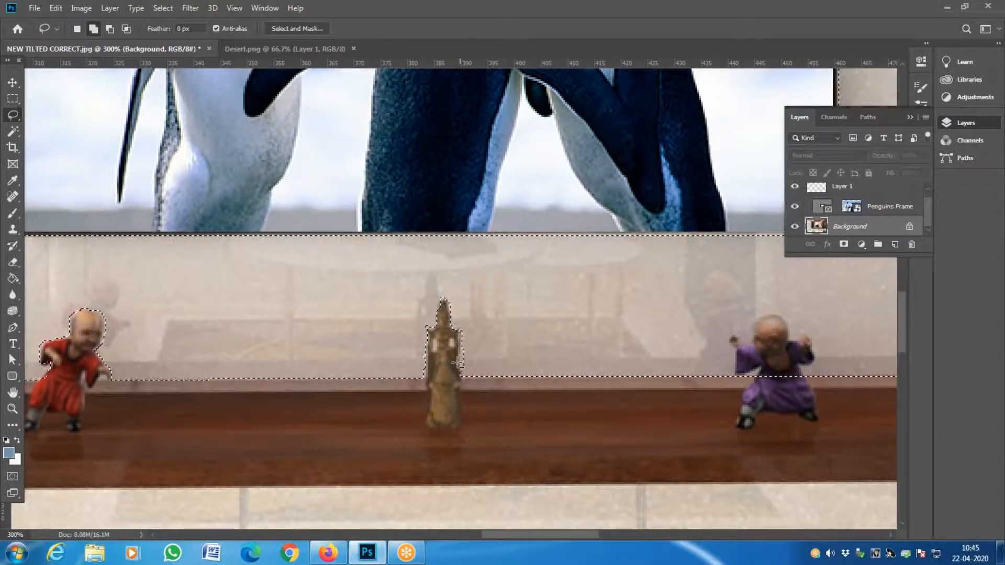
{"action": "mouse_move", "coordinate": [469, 335]}
{"action": "left_mouse_down"}
{"action": "mouse_move", "coordinate": [513, 375]}
{"action": "mouse_move", "coordinate": [482, 385]}
{"action": "mouse_move", "coordinate": [459, 376]}
{"action": "left_mouse_up"}
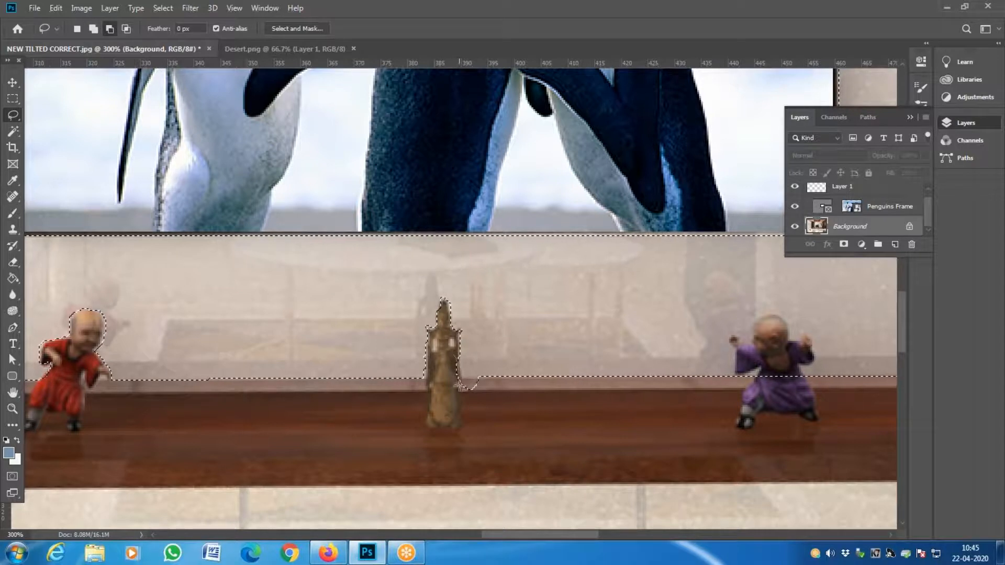
{"action": "left_click_drag", "start_coordinate": [443, 417], "coordinate": [444, 419]}
- Subtract the purple monk figurine from the panel selection by tracing it with the Lasso
{"action": "mouse_move", "coordinate": [745, 395]}
{"action": "left_mouse_down"}
{"action": "mouse_move", "coordinate": [415, 435]}
{"action": "mouse_move", "coordinate": [442, 405]}
{"action": "left_mouse_up"}
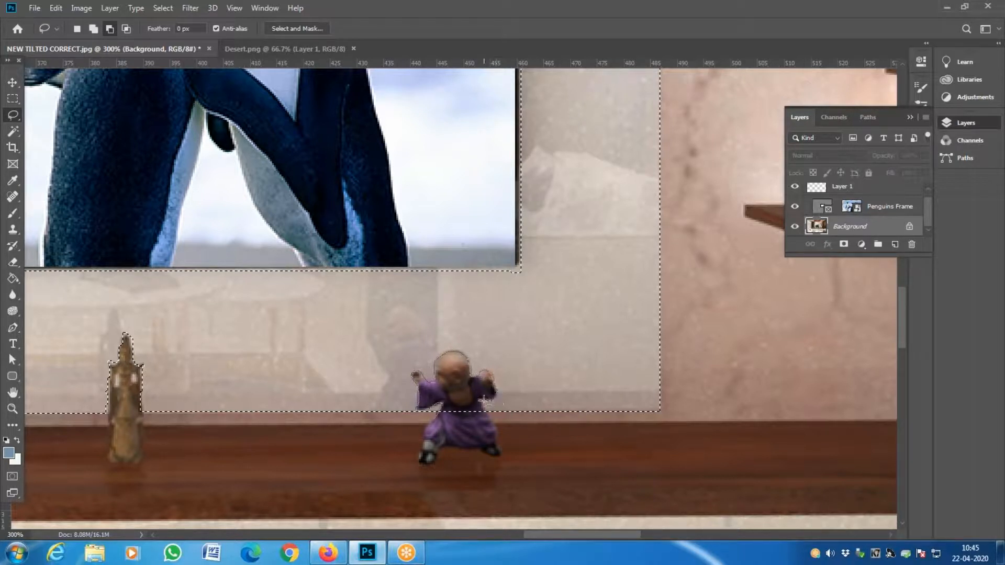
{"action": "key", "text": "z"}
{"action": "key", "text": "ctrl+d"}
{"action": "left_click", "coordinate": [471, 447], "text": "alt"}
{"action": "left_click", "coordinate": [471, 447], "text": "alt"}
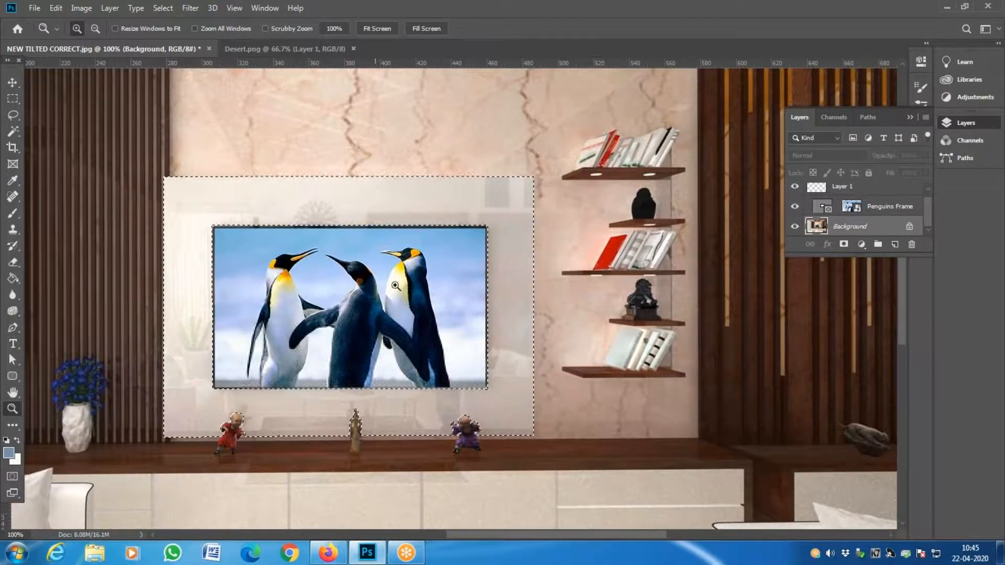
{"action": "left_click", "coordinate": [439, 322], "text": "alt"}
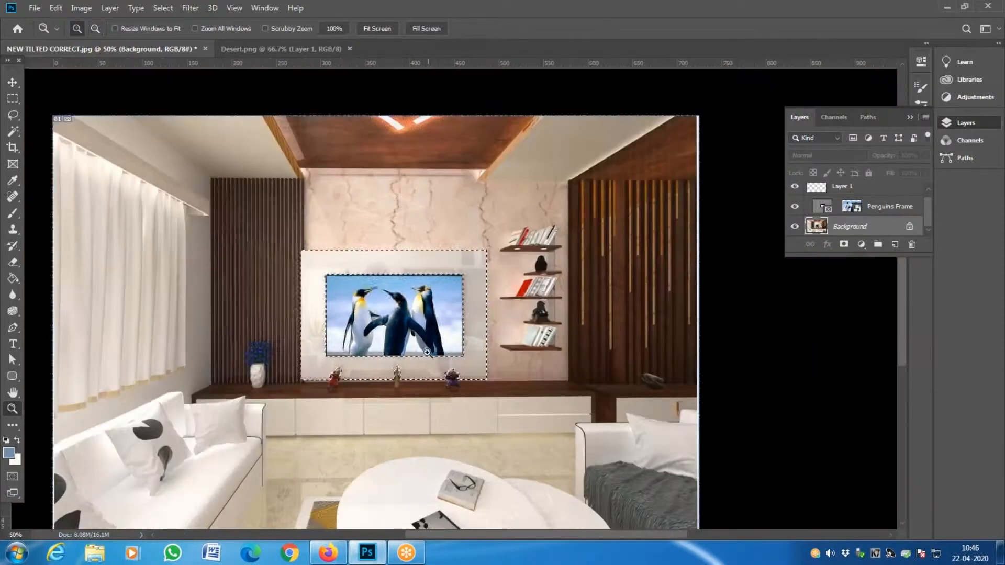
- Examine the finished panel selection within the whole room and up close around the TV and figurines
{"action": "left_click_drag", "start_coordinate": [418, 253], "coordinate": [529, 225]}
{"action": "key", "text": "l"}
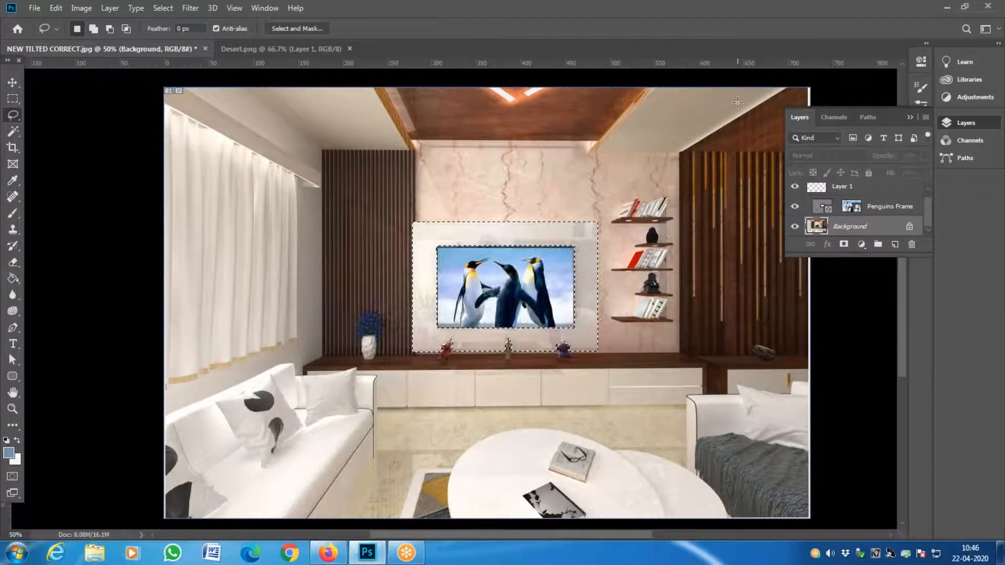
{"action": "key", "text": "z"}
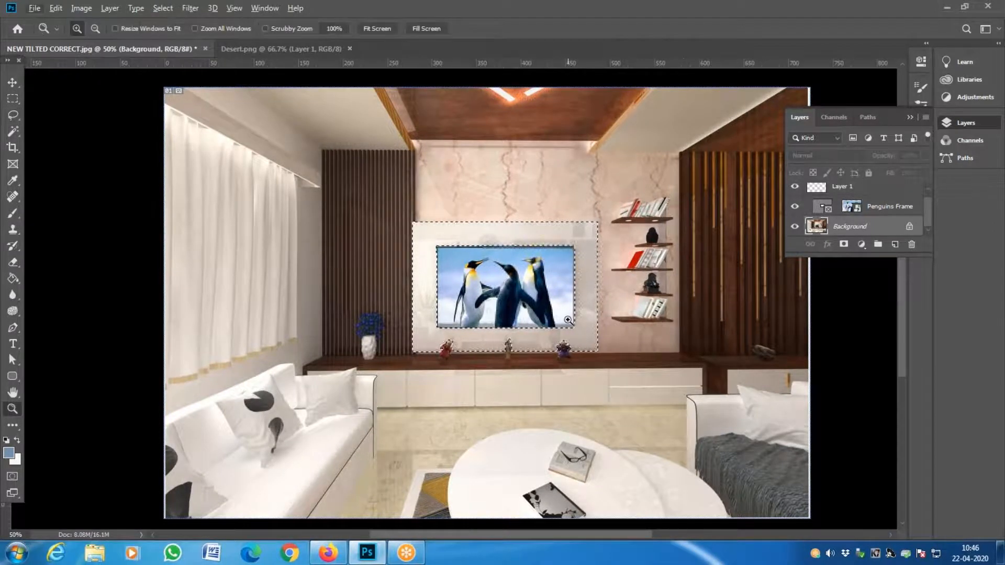
{"action": "left_click", "coordinate": [567, 321]}
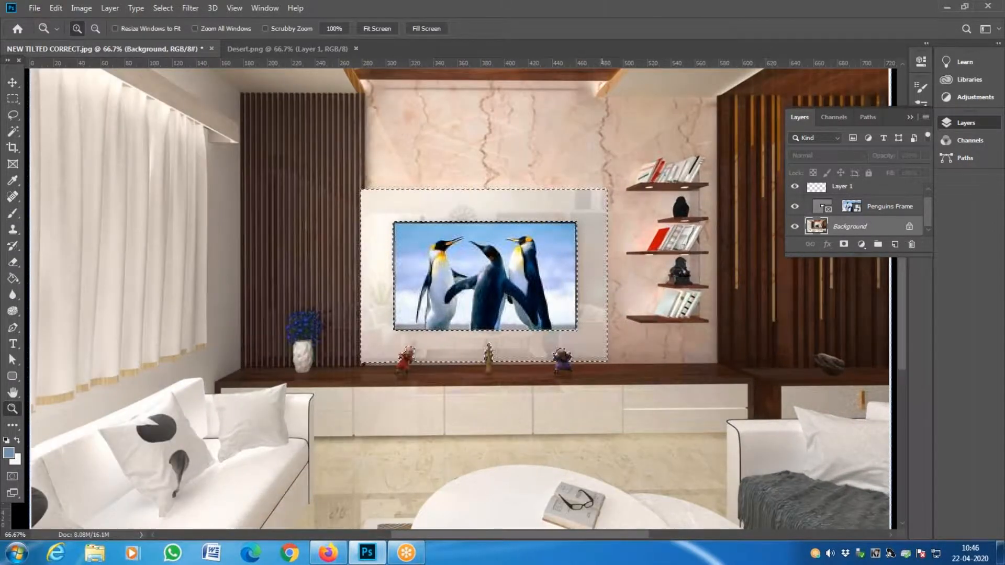
{"action": "key", "text": "alt"}
{"action": "left_click", "coordinate": [624, 225]}
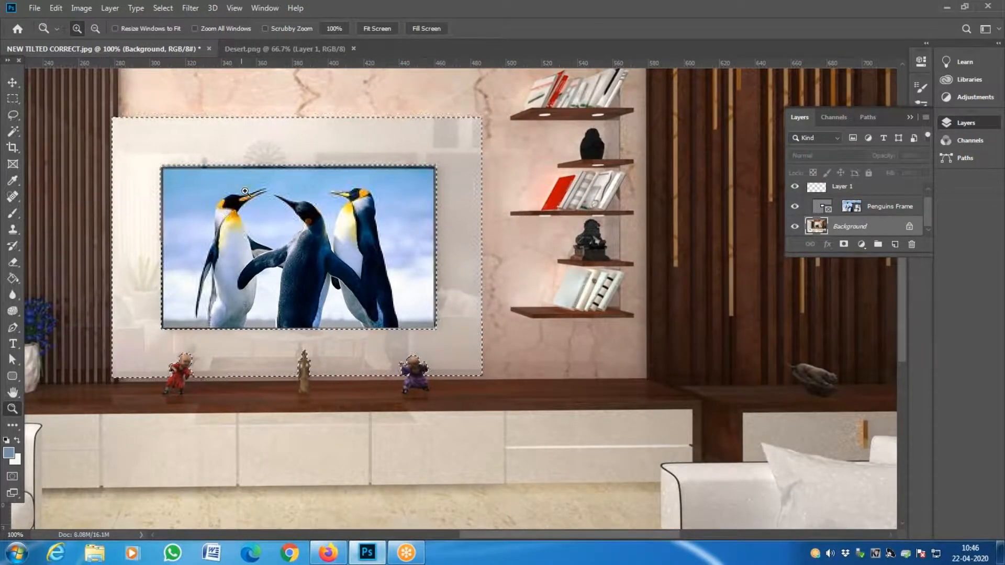
{"action": "left_click", "coordinate": [284, 180]}
{"action": "left_click", "coordinate": [385, 201], "text": "alt"}
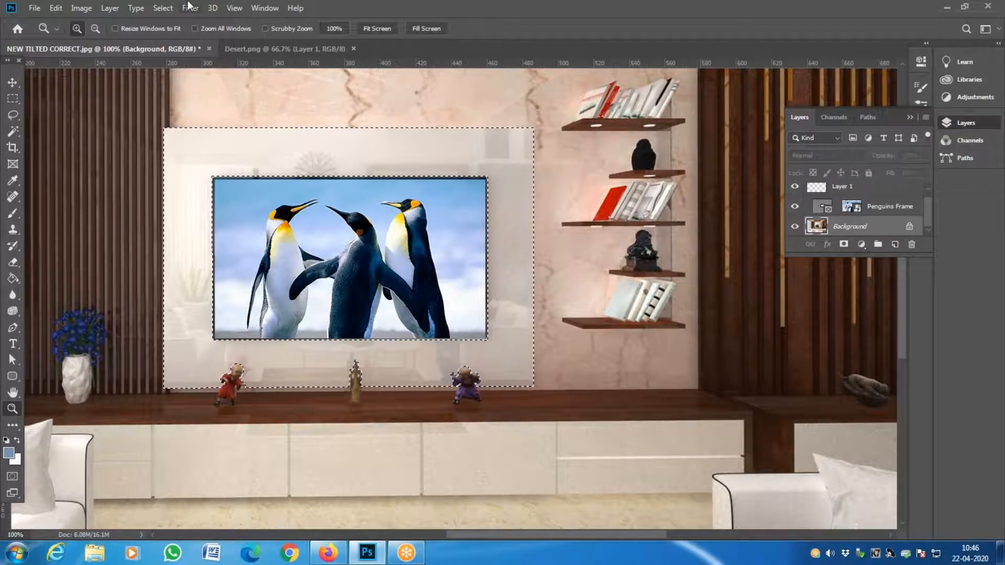
- Start a Hue/Saturation adjustment on the selected TV panel and turn on Colorize
{"action": "left_click", "coordinate": [90, 8]}
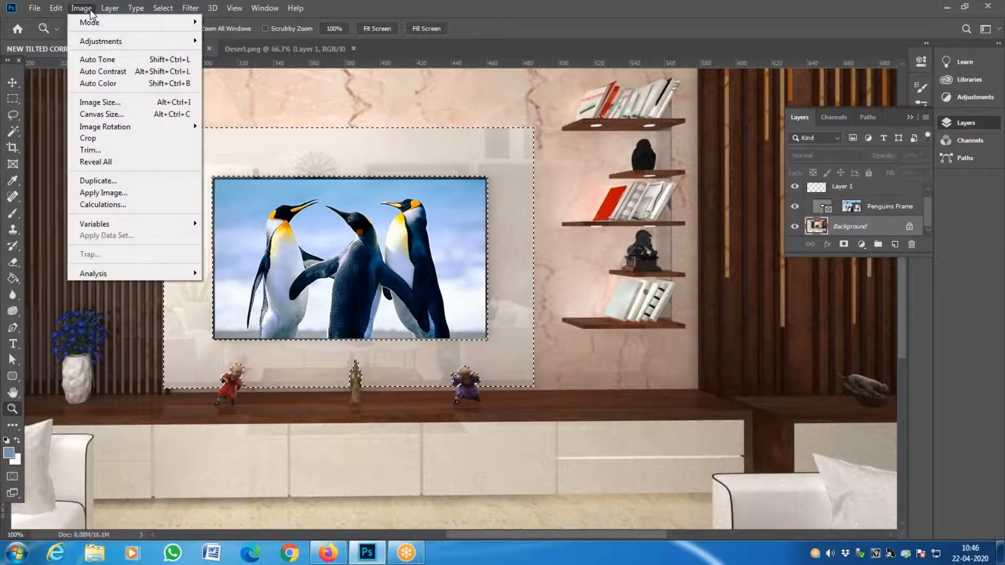
{"action": "mouse_move", "coordinate": [107, 48]}
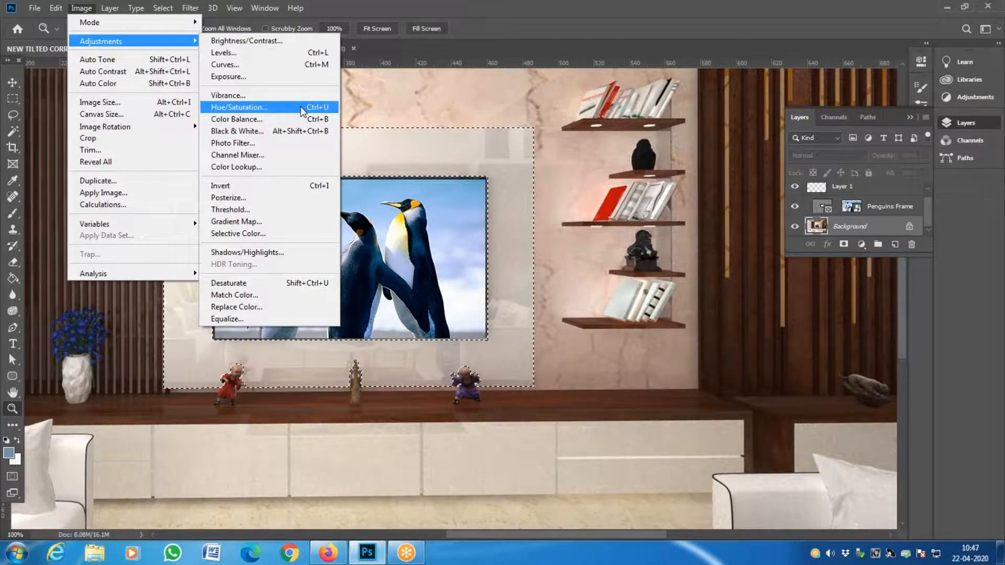
{"action": "left_click", "coordinate": [668, 203]}
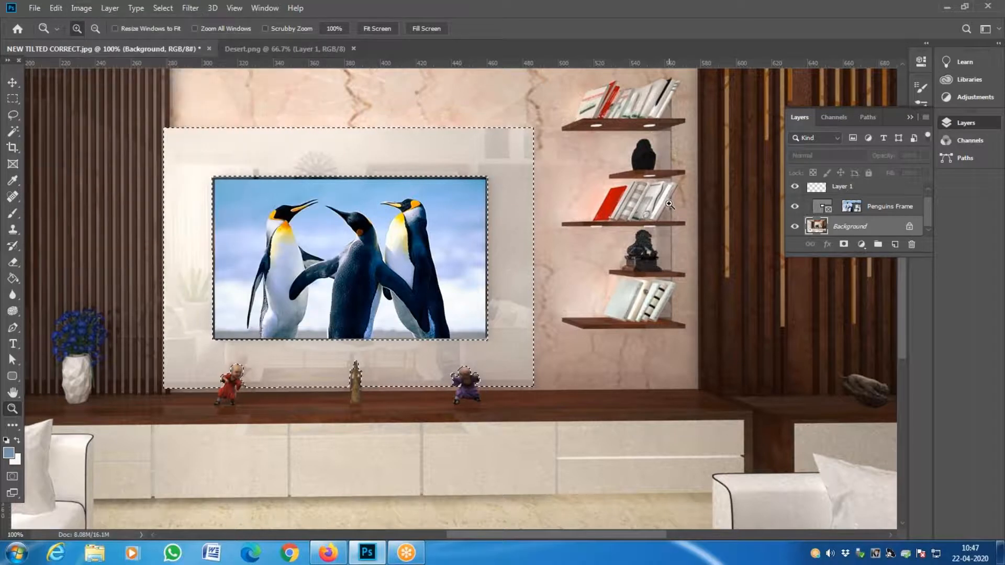
{"action": "key", "text": "ctrl+u"}
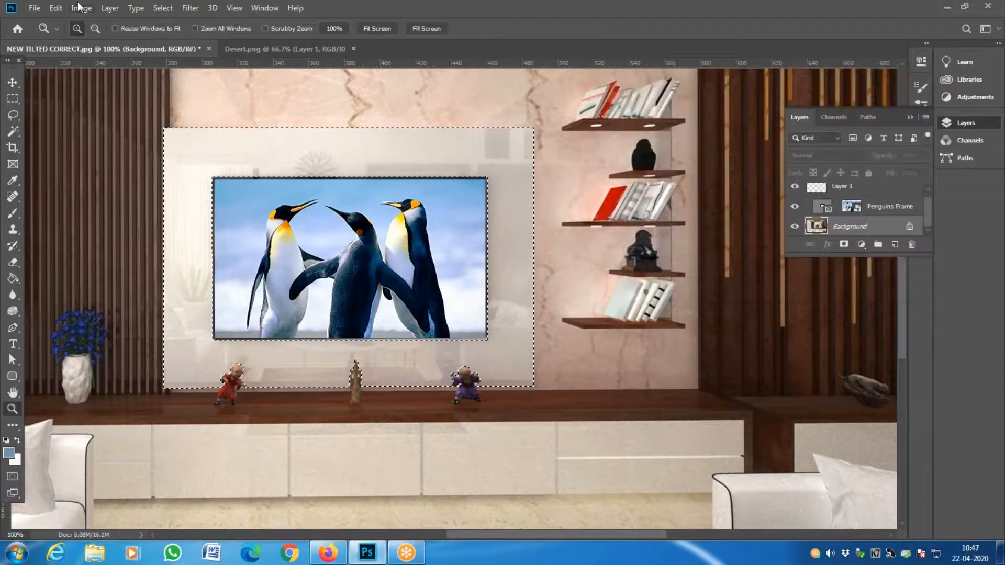
{"action": "left_click", "coordinate": [81, 8]}
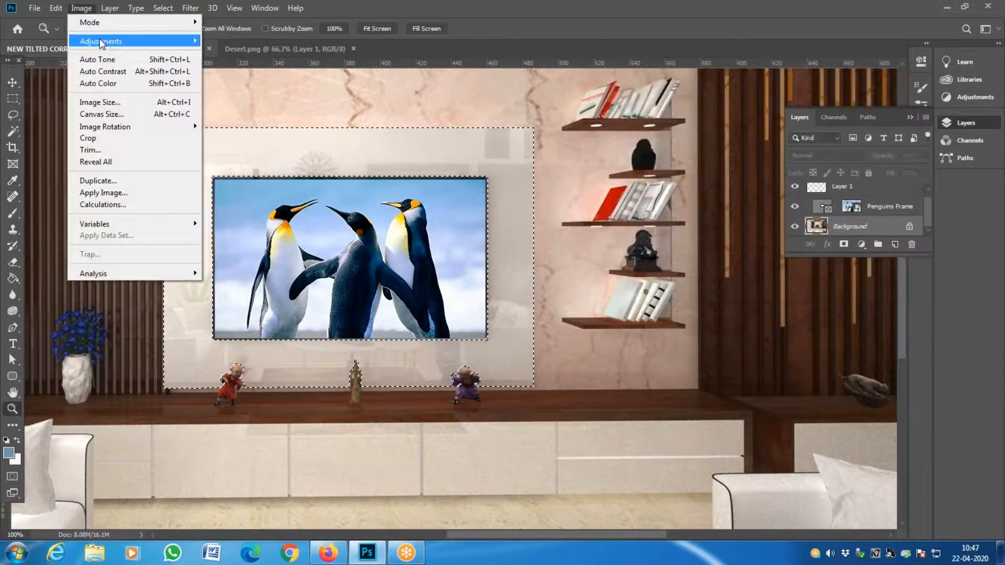
{"action": "mouse_move", "coordinate": [146, 45]}
{"action": "left_click", "coordinate": [326, 107]}
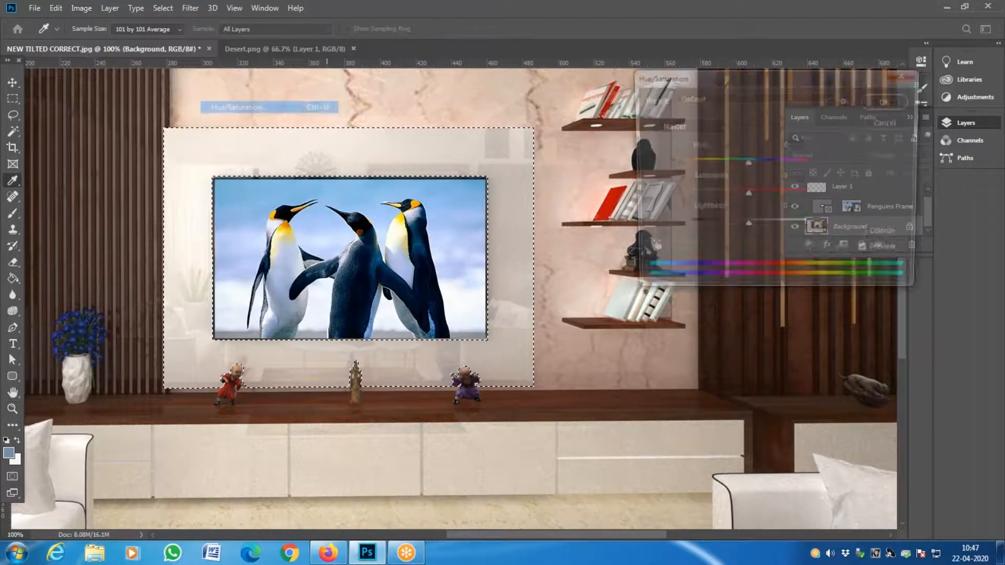
{"action": "left_click", "coordinate": [868, 237]}
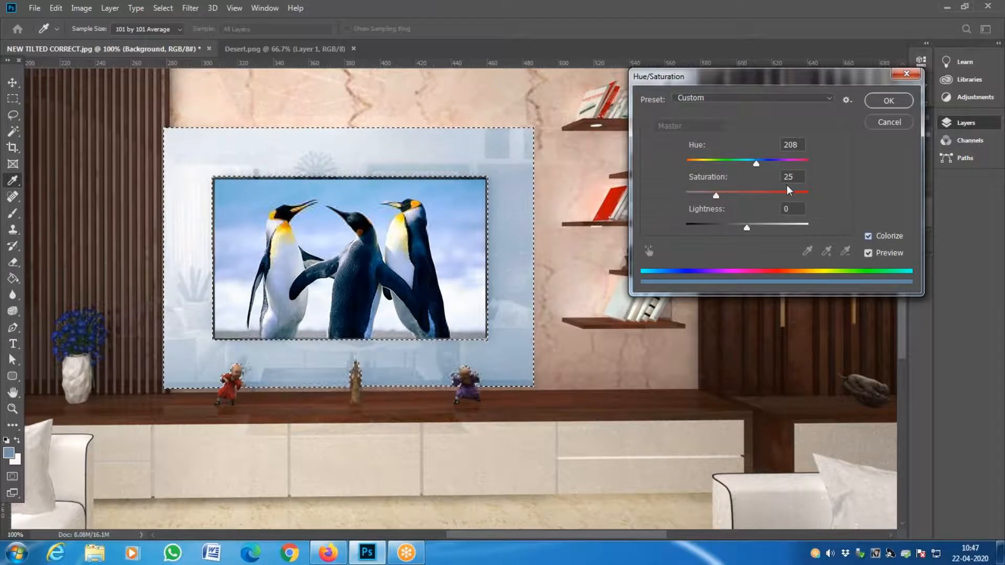
- Try purple and red tints on the panel, including hue 347, saturation 74 and lightness -51, and cancel the adjustment
{"action": "left_click_drag", "start_coordinate": [756, 163], "coordinate": [789, 173]}
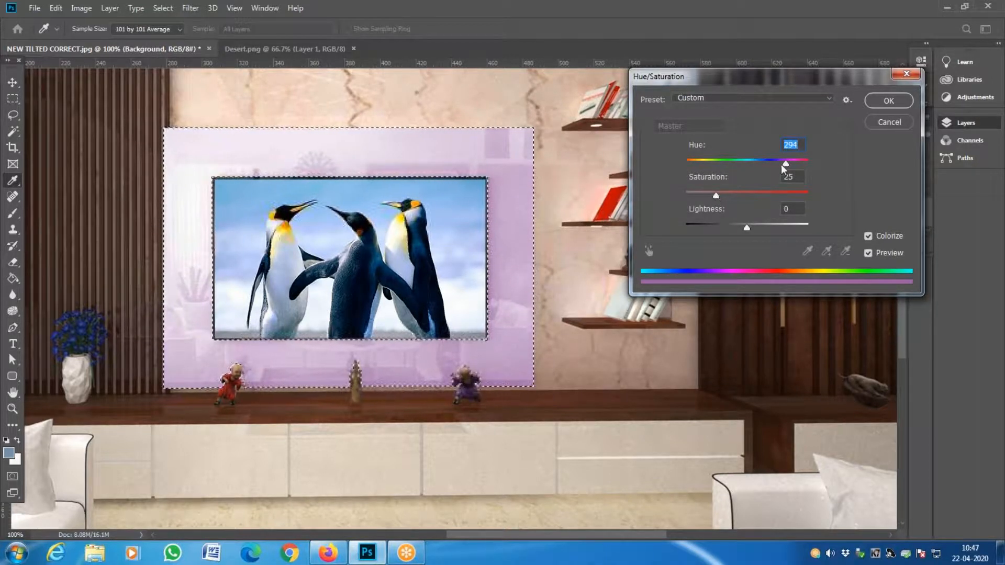
{"action": "left_click_drag", "start_coordinate": [786, 164], "coordinate": [769, 196]}
{"action": "left_click_drag", "start_coordinate": [717, 164], "coordinate": [690, 164]}
{"action": "left_click", "coordinate": [804, 162]}
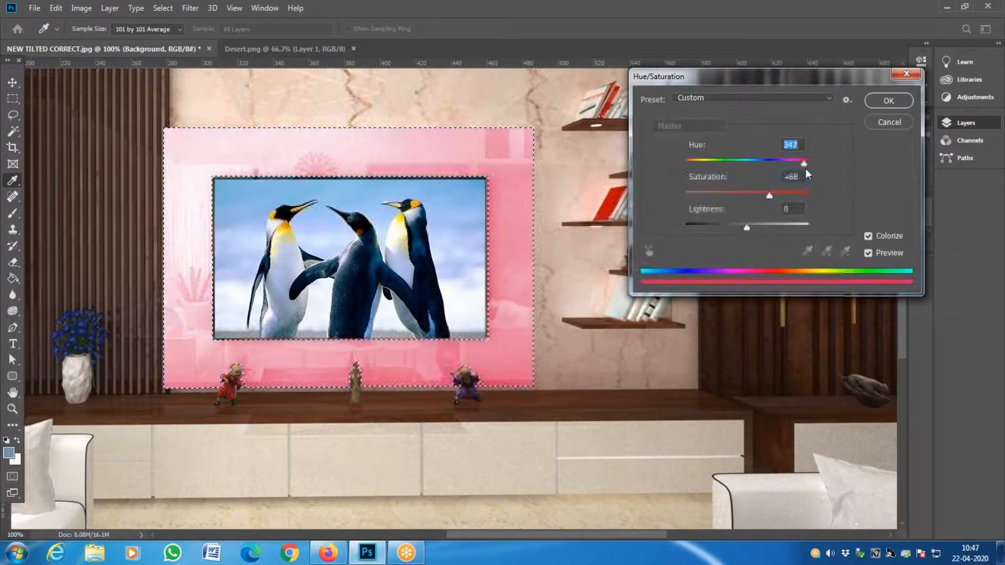
{"action": "left_click_drag", "start_coordinate": [769, 197], "coordinate": [818, 193]}
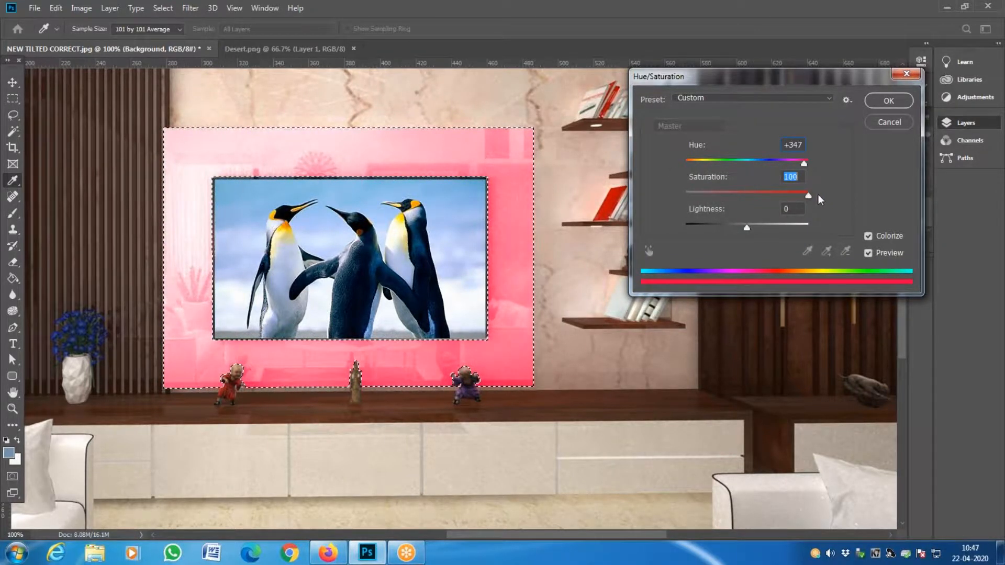
{"action": "left_click_drag", "start_coordinate": [746, 227], "coordinate": [716, 227]}
{"action": "left_click_drag", "start_coordinate": [808, 195], "coordinate": [777, 196]}
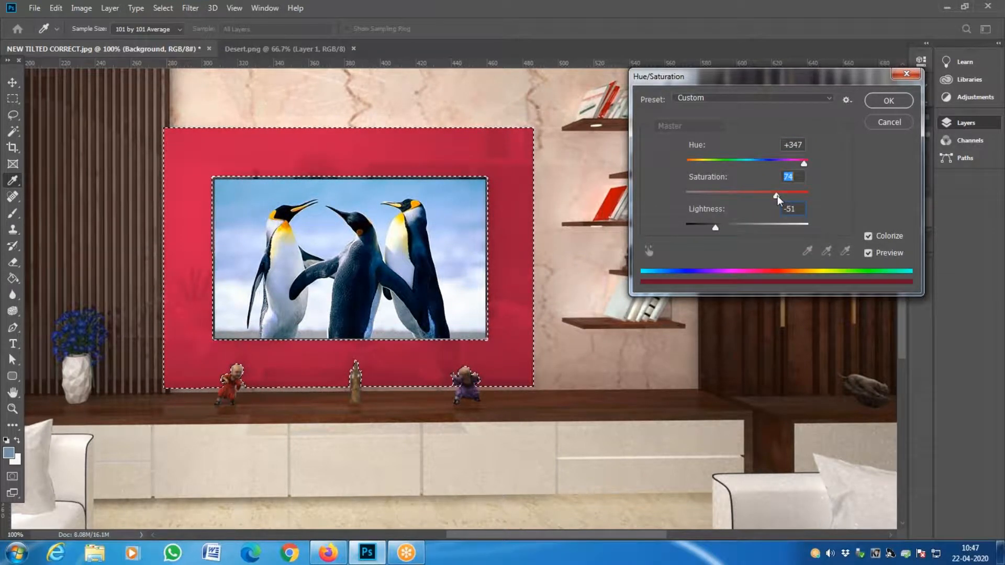
{"action": "mouse_move", "coordinate": [803, 163]}
{"action": "left_mouse_down"}
{"action": "mouse_move", "coordinate": [693, 167]}
{"action": "mouse_move", "coordinate": [817, 174]}
{"action": "left_mouse_up"}
{"action": "key", "text": "Escape"}
{"action": "key", "text": "z"}
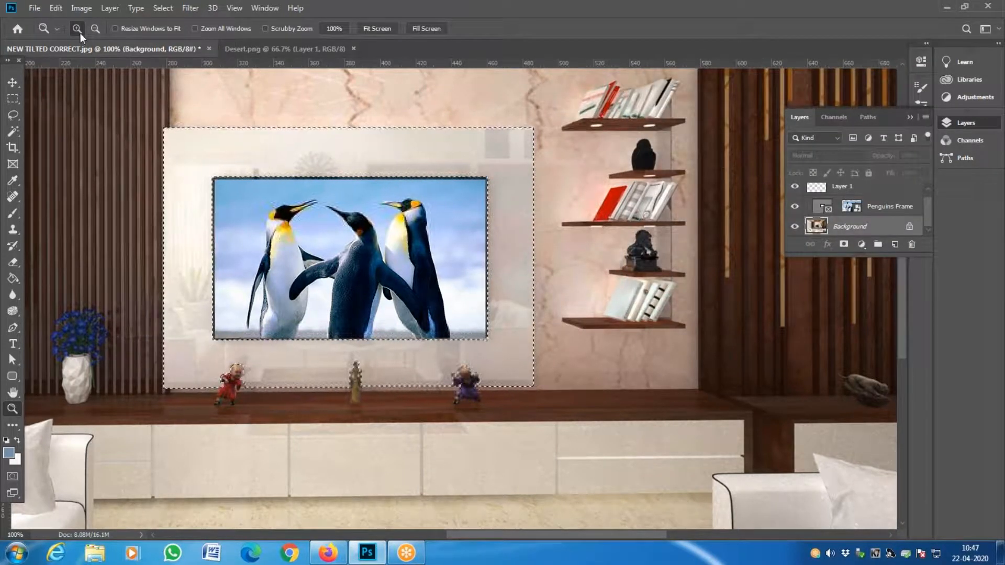
- Try colorizing the selected panel light blue with Hue/Saturation at hue 186 and saturation 58, and undo it
{"action": "key", "text": "ctrl+u"}
{"action": "left_click", "coordinate": [867, 236]}
{"action": "left_click_drag", "start_coordinate": [755, 163], "coordinate": [673, 171]}
{"action": "left_click_drag", "start_coordinate": [716, 195], "coordinate": [758, 196]}
{"action": "left_click_drag", "start_coordinate": [685, 164], "coordinate": [749, 176]}
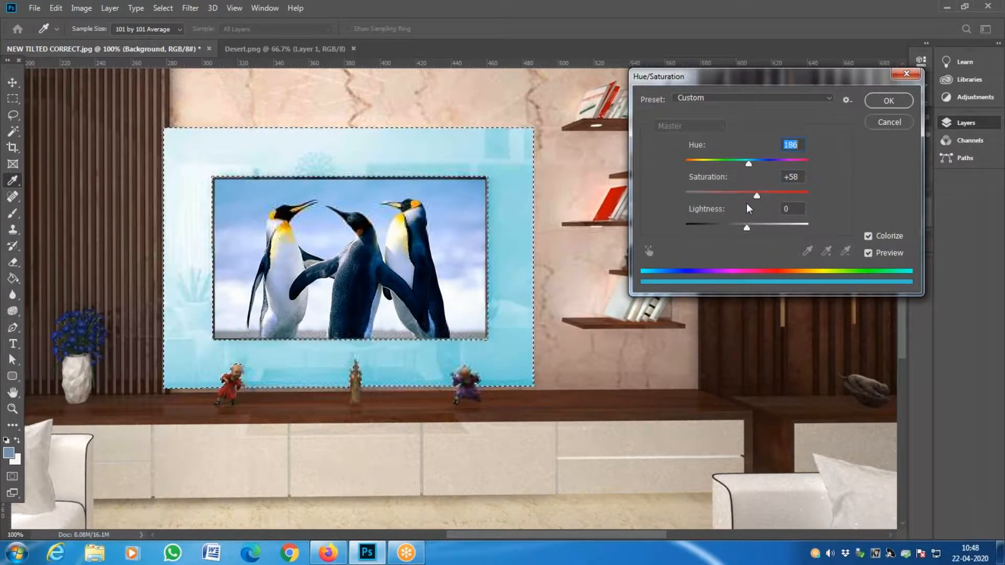
{"action": "left_click", "coordinate": [888, 101]}
{"action": "key", "text": "z"}
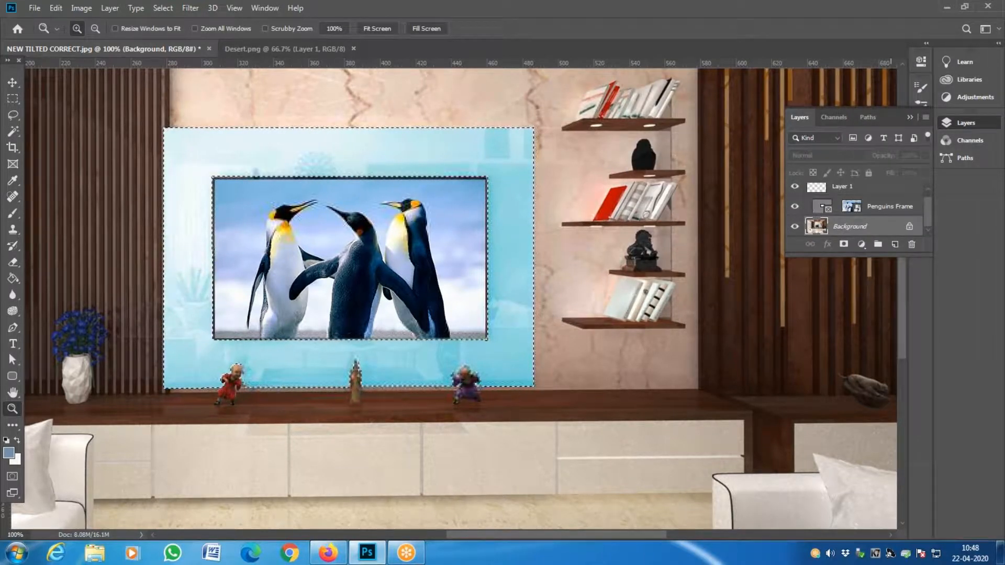
{"action": "key", "text": "ctrl+z"}
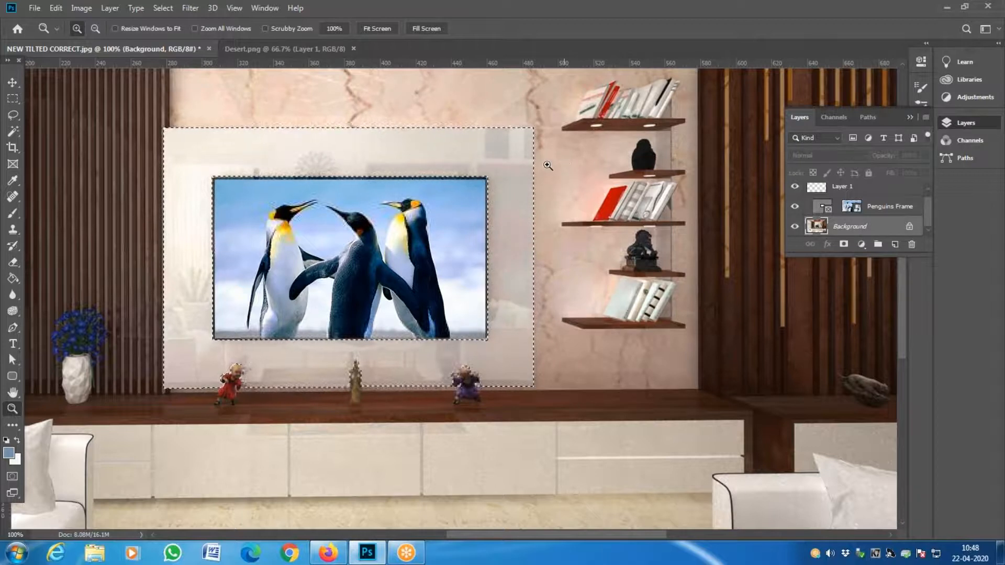
- Brighten the selected panel by about 38 with Brightness/Contrast and clear the selection
{"action": "left_click", "coordinate": [90, 11]}
{"action": "mouse_move", "coordinate": [99, 42]}
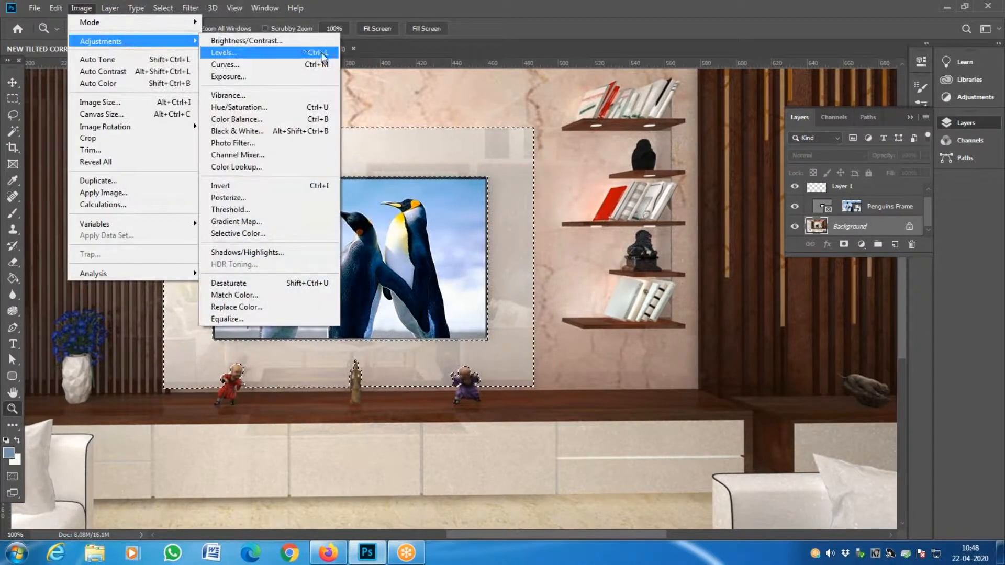
{"action": "left_click", "coordinate": [294, 40]}
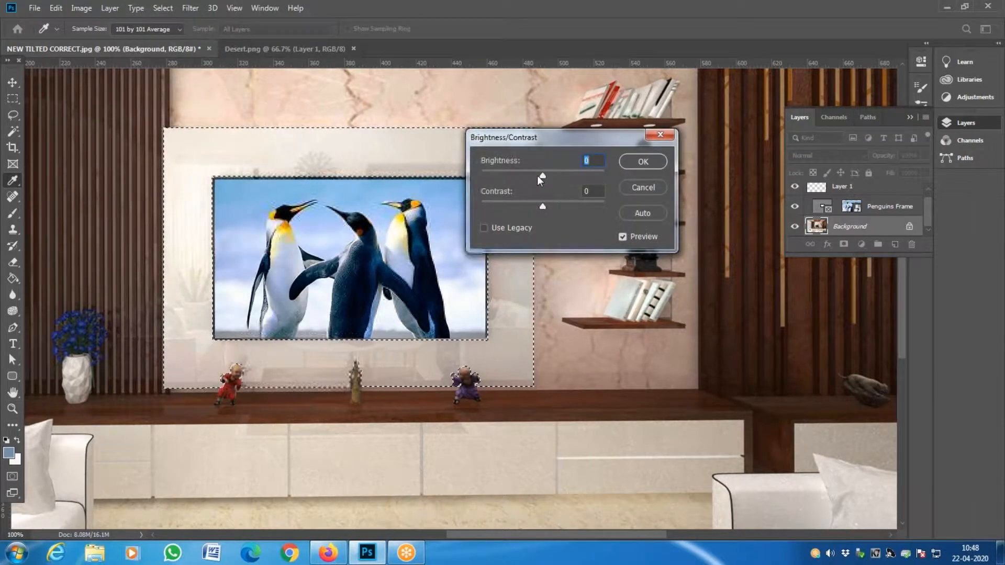
{"action": "mouse_move", "coordinate": [543, 176]}
{"action": "left_mouse_down"}
{"action": "mouse_move", "coordinate": [583, 180]}
{"action": "mouse_move", "coordinate": [558, 183]}
{"action": "left_mouse_up"}
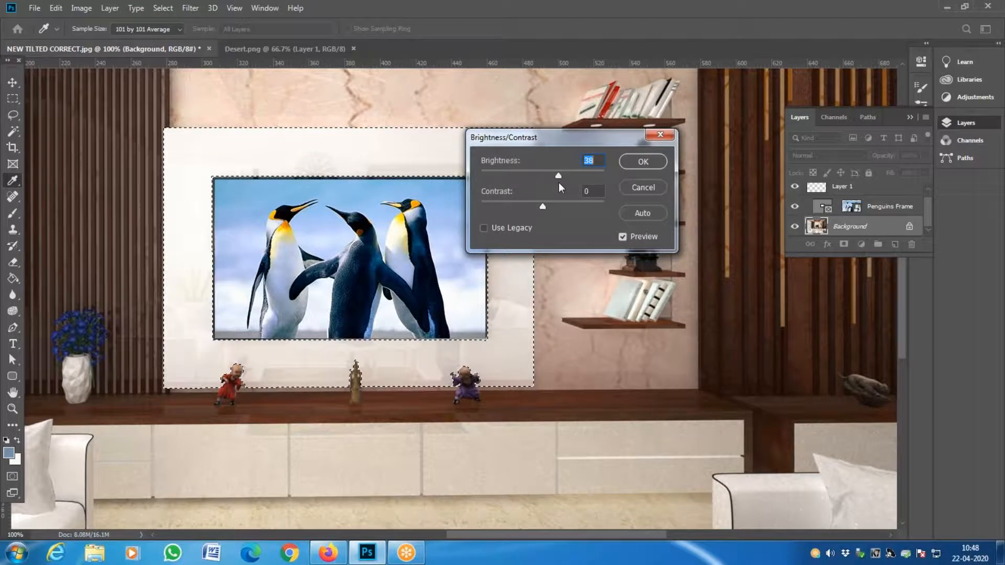
{"action": "left_click", "coordinate": [642, 161]}
{"action": "key", "text": "z"}
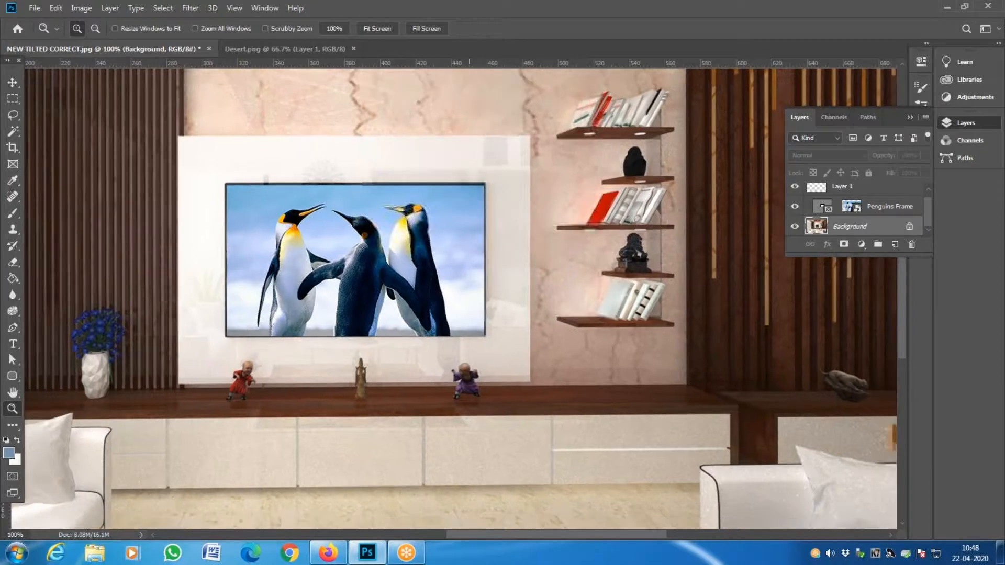
- Use the History to return the image to the last Lasso state, before the brightness change and deselection
{"action": "key", "text": "ctrl+minus"}
{"action": "key", "text": "ctrl+minus"}
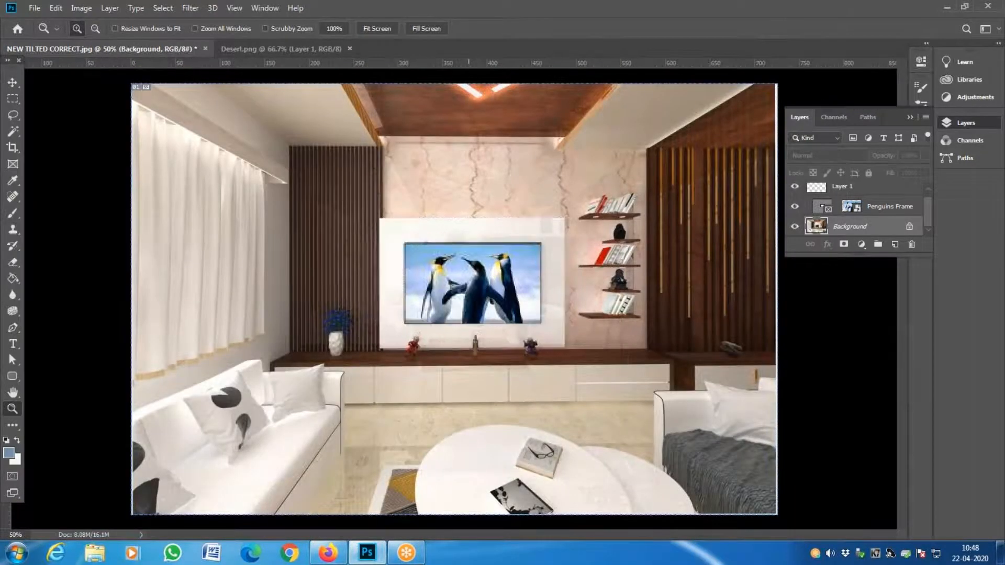
{"action": "left_click", "coordinate": [504, 317]}
{"action": "left_click", "coordinate": [501, 309]}
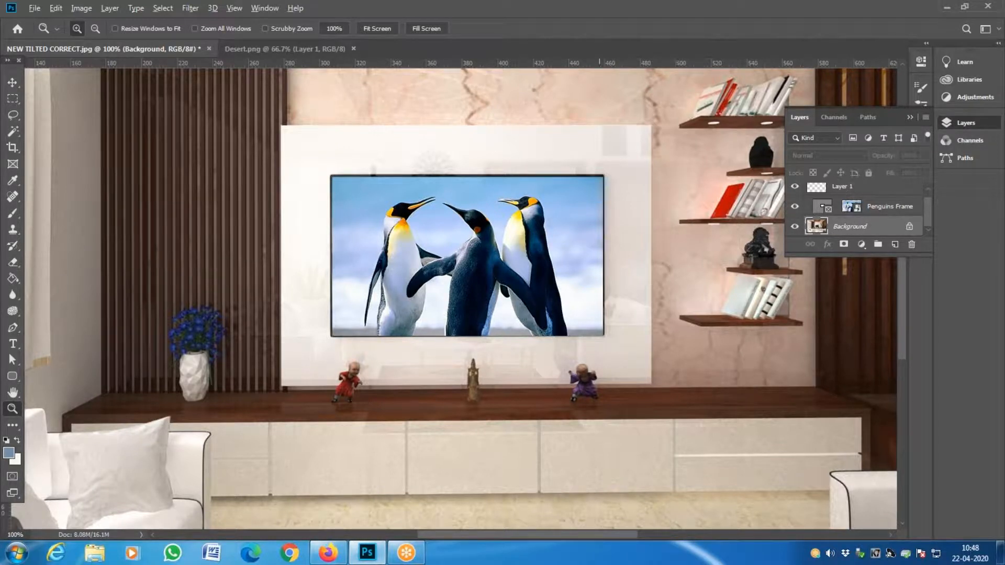
{"action": "left_click", "coordinate": [610, 298], "text": "alt"}
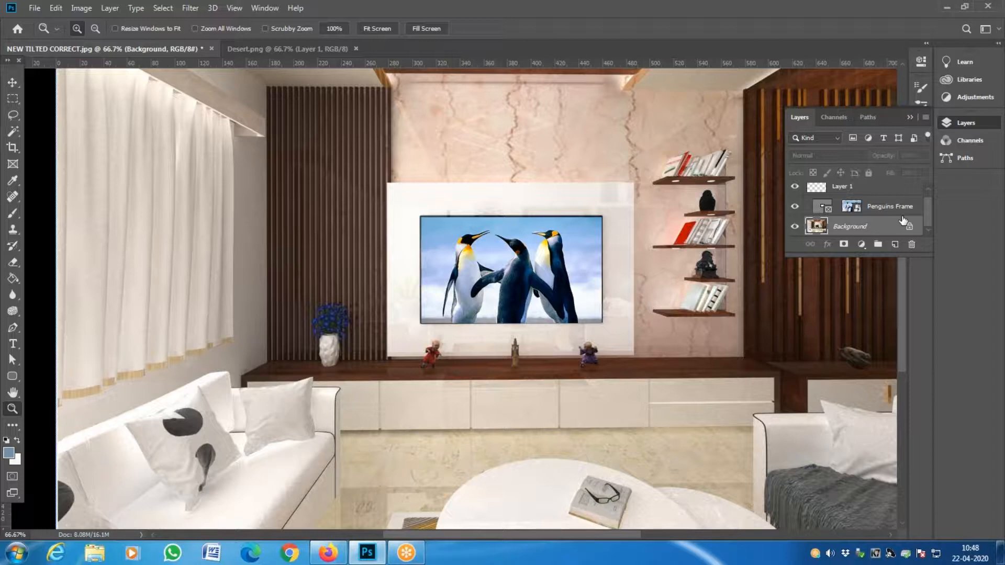
{"action": "left_click", "coordinate": [631, 329]}
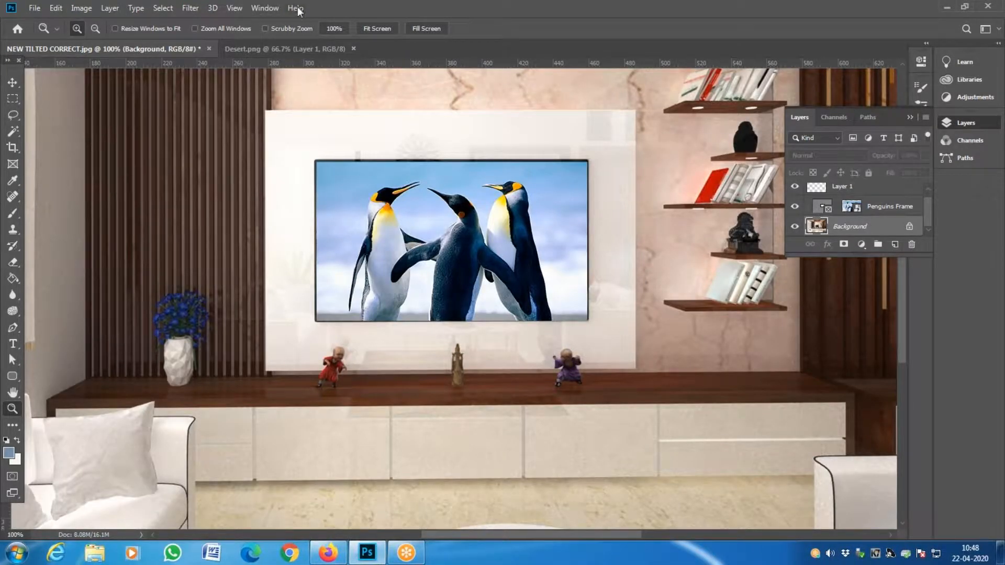
{"action": "left_click", "coordinate": [275, 8]}
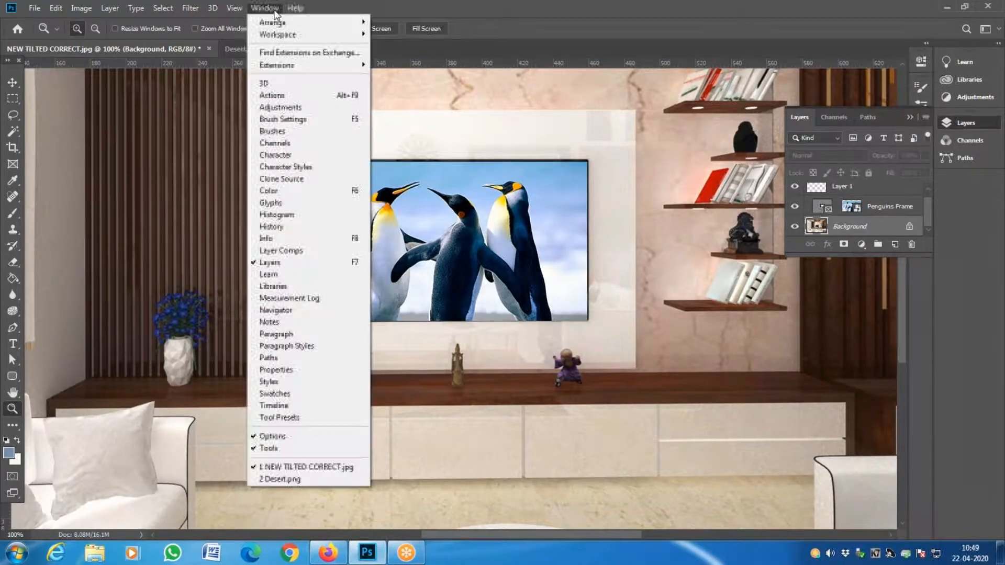
{"action": "left_click", "coordinate": [285, 224]}
{"action": "left_click", "coordinate": [666, 275]}
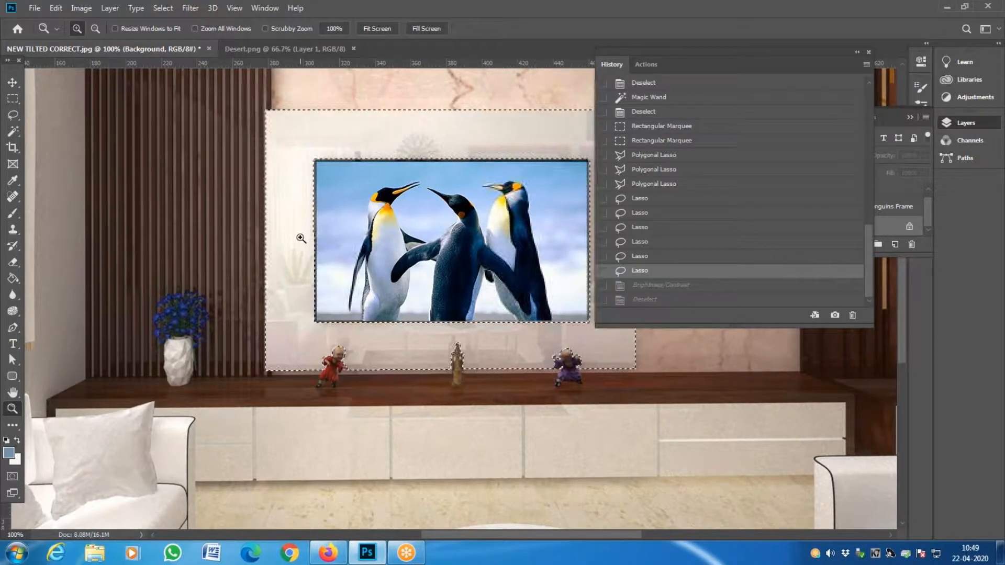
- Activate the Brush Tool and make Layer 1 the active layer for painting within the panel selection
{"action": "left_click", "coordinate": [8, 216]}
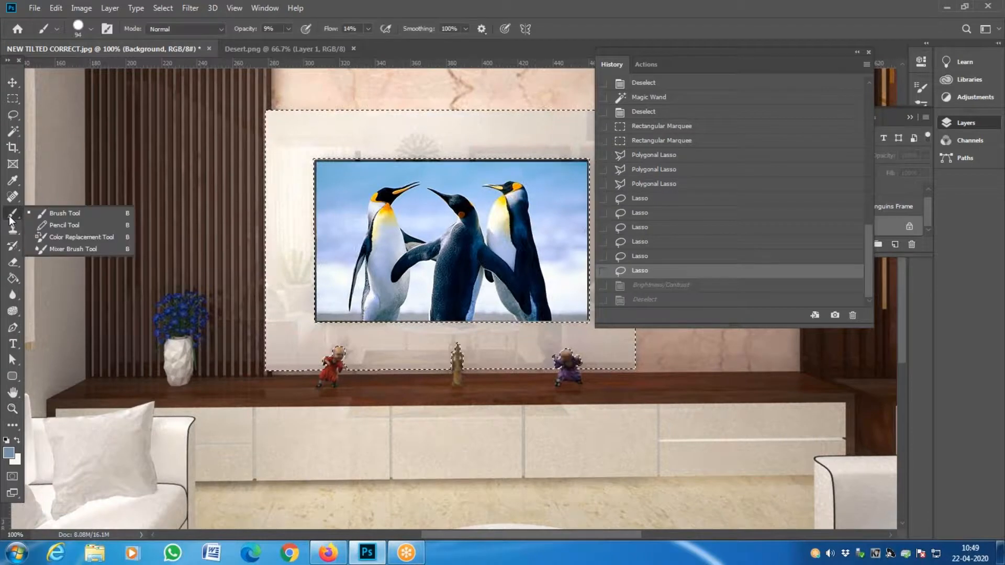
{"action": "left_click", "coordinate": [75, 214]}
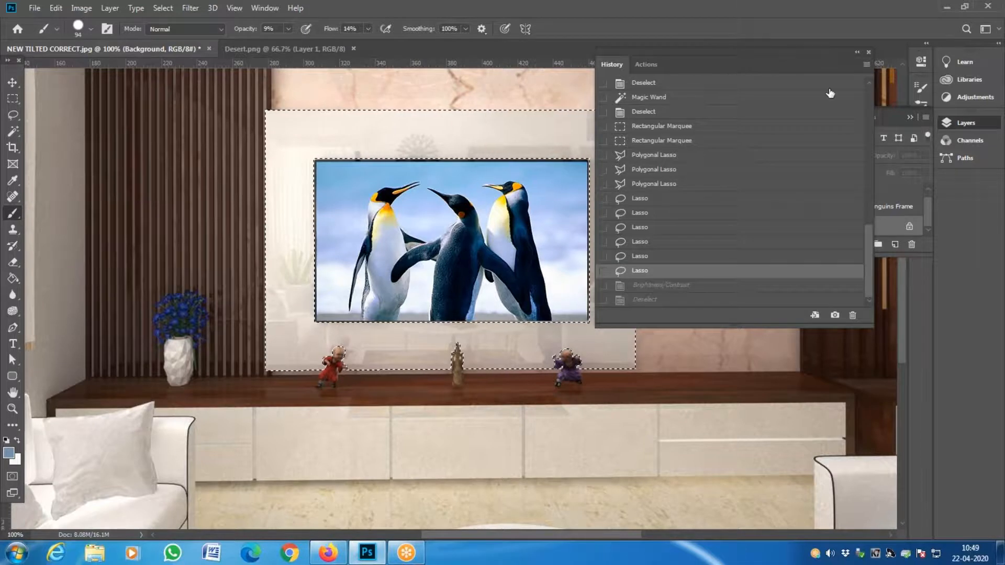
{"action": "left_click", "coordinate": [868, 52]}
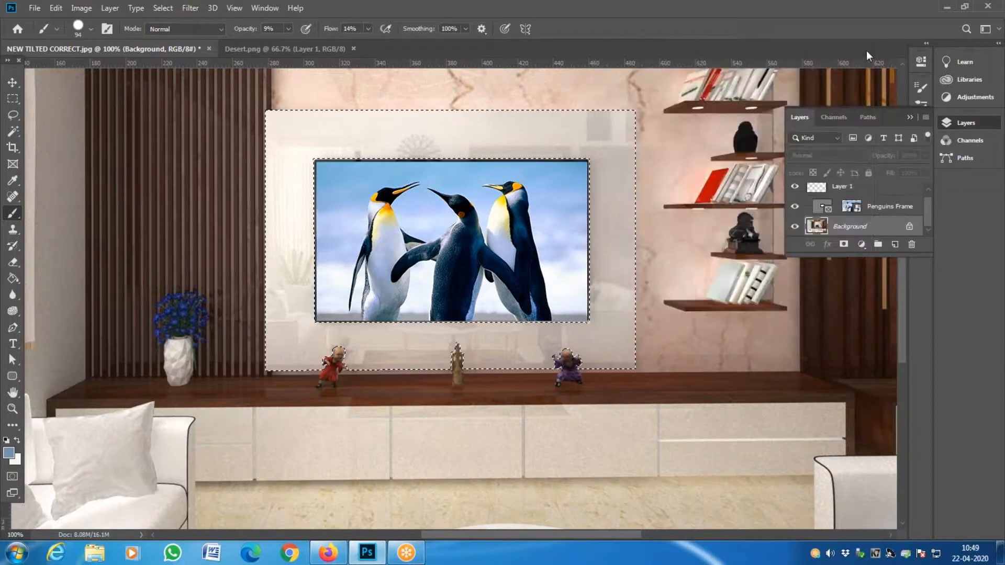
{"action": "left_click", "coordinate": [88, 29]}
{"action": "left_click_drag", "start_coordinate": [152, 155], "coordinate": [151, 194]}
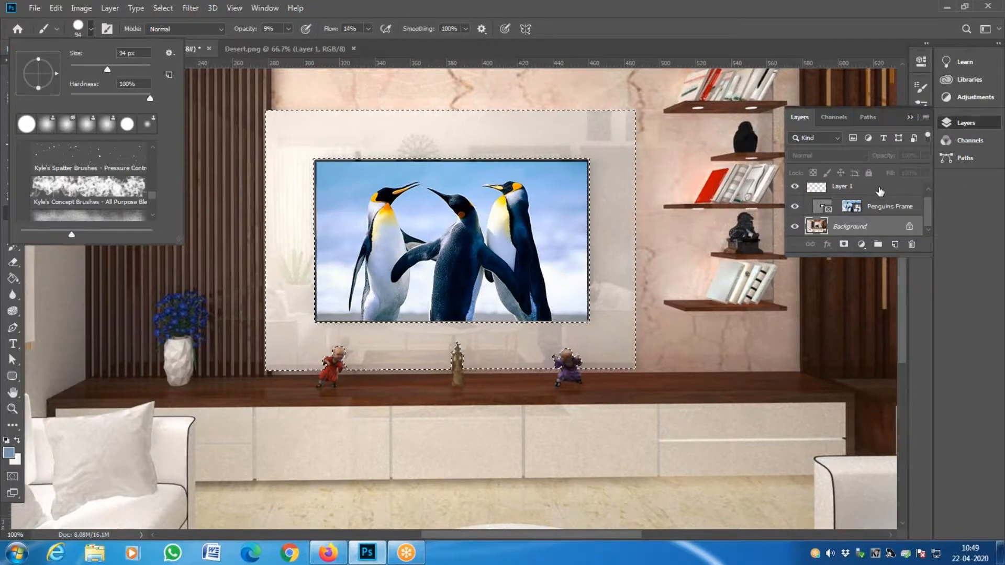
{"action": "left_click", "coordinate": [880, 191]}
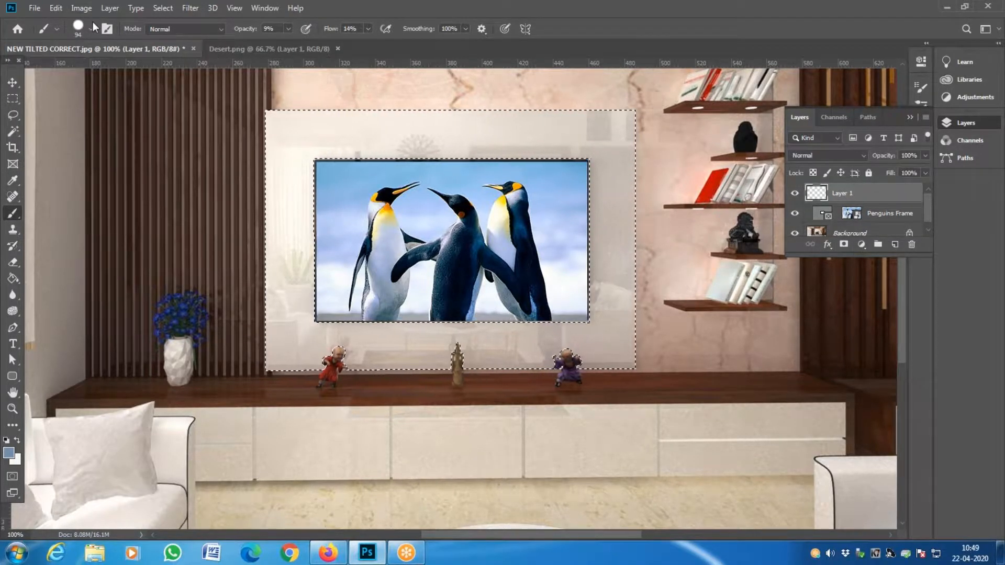
- Choose the Soft Round Pressure Opacity and Flow brush and set the opacity to 73% and flow to 87%
{"action": "left_click", "coordinate": [91, 28]}
{"action": "scroll", "coordinate": [110, 188], "scroll_direction": "up", "scroll_amount": 3}
{"action": "scroll", "coordinate": [110, 188], "scroll_direction": "down", "scroll_amount": 2}
{"action": "scroll", "coordinate": [110, 188], "scroll_direction": "up", "scroll_amount": 2}
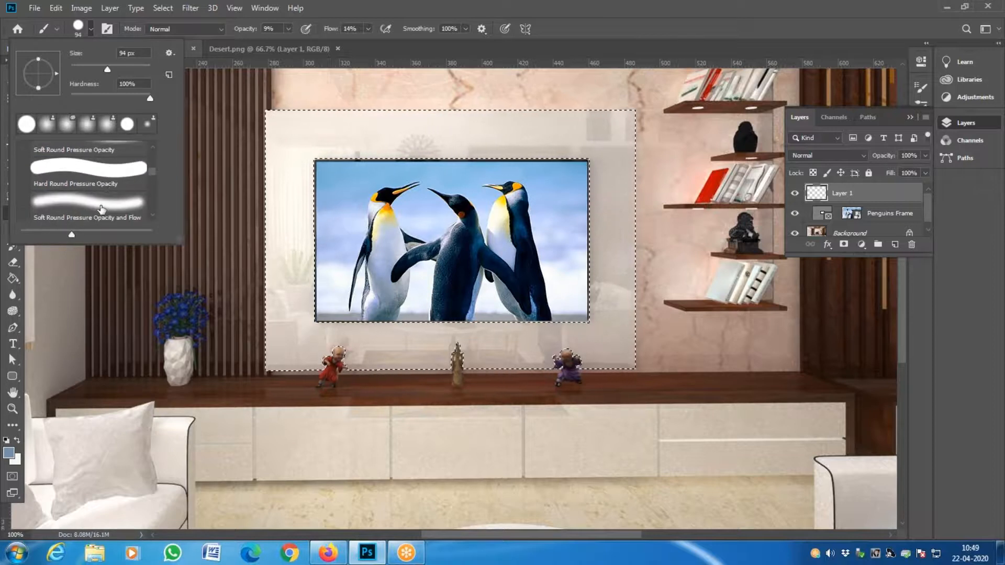
{"action": "left_click", "coordinate": [102, 209]}
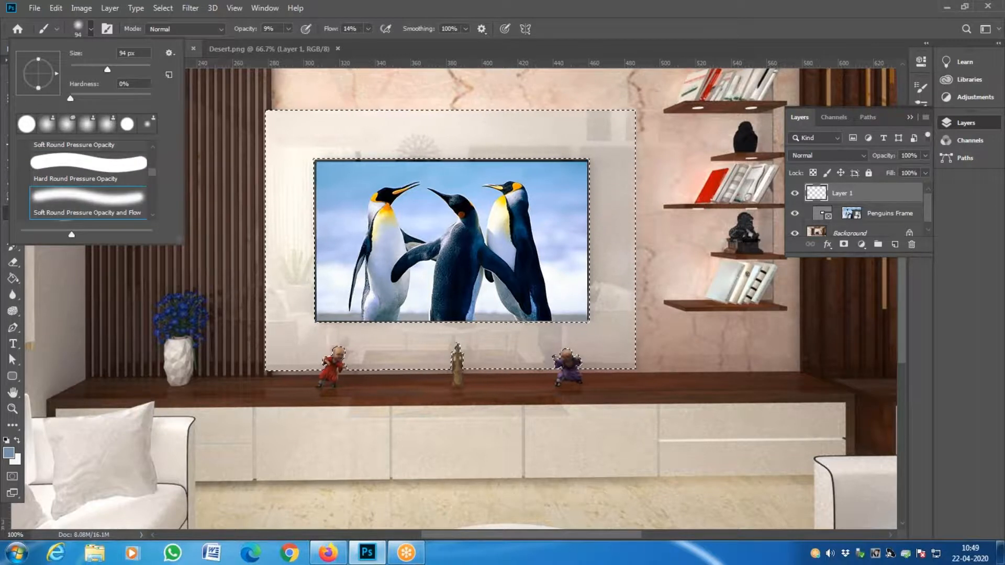
{"action": "key", "text": "Return"}
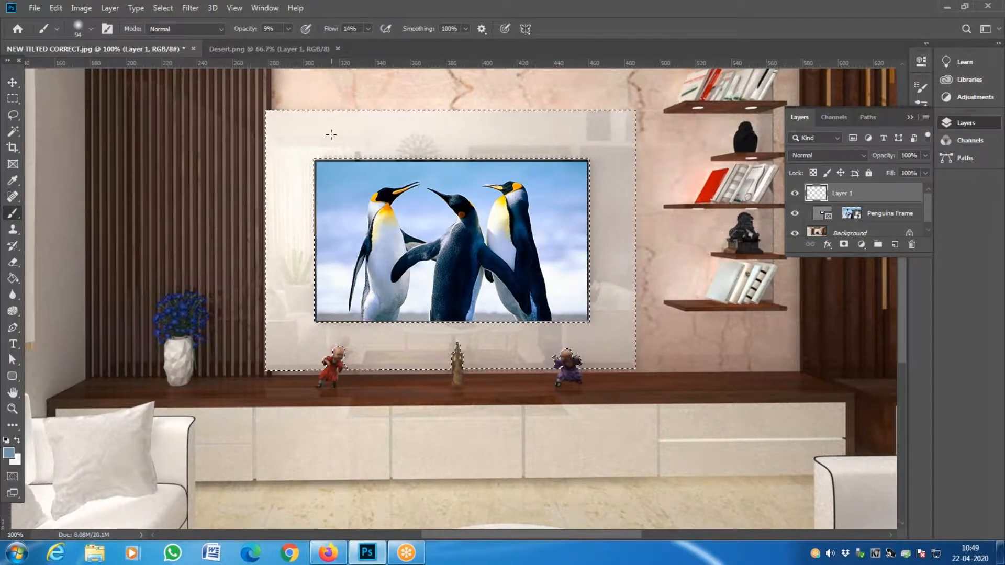
{"action": "left_click", "coordinate": [287, 28]}
{"action": "left_click_drag", "start_coordinate": [287, 41], "coordinate": [326, 44]}
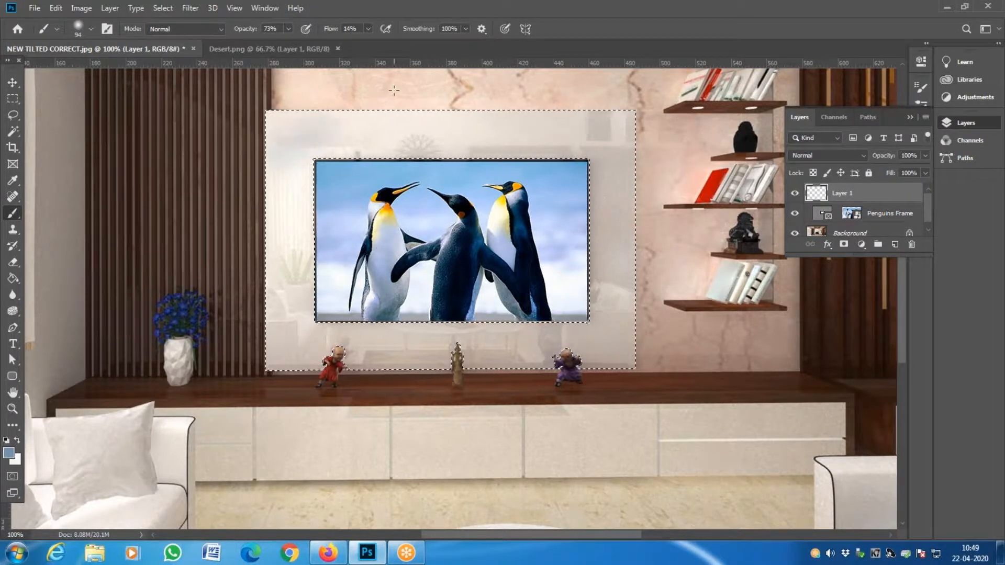
{"action": "left_click", "coordinate": [369, 28]}
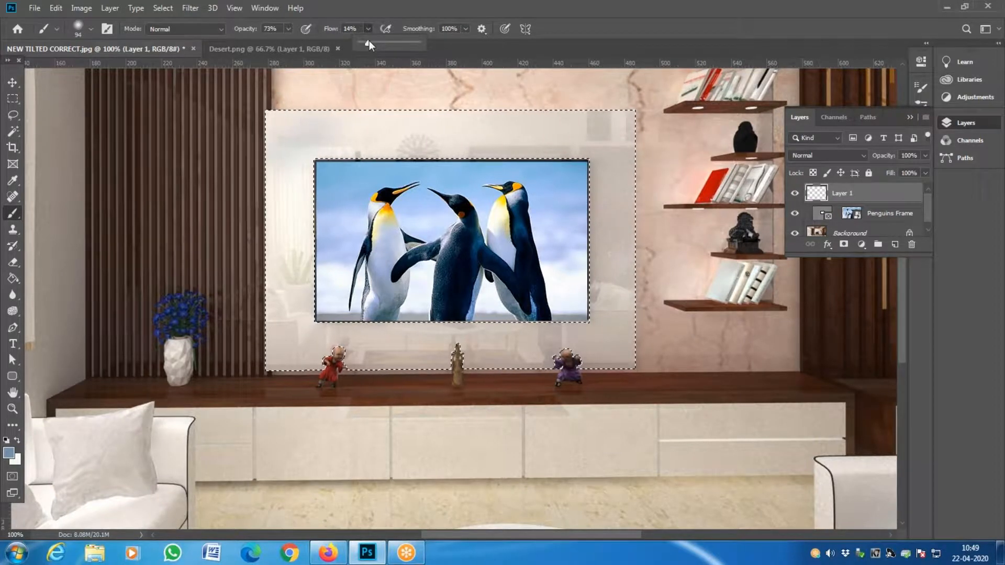
{"action": "left_click_drag", "start_coordinate": [408, 44], "coordinate": [411, 44]}
- Paint broad diagonal blue strokes across the selected TV panel with the soft brush and clear the selection
{"action": "mouse_move", "coordinate": [421, 99]}
{"action": "left_mouse_down"}
{"action": "mouse_move", "coordinate": [356, 147]}
{"action": "mouse_move", "coordinate": [251, 261]}
{"action": "left_mouse_up"}
{"action": "left_click_drag", "start_coordinate": [285, 321], "coordinate": [544, 84]}
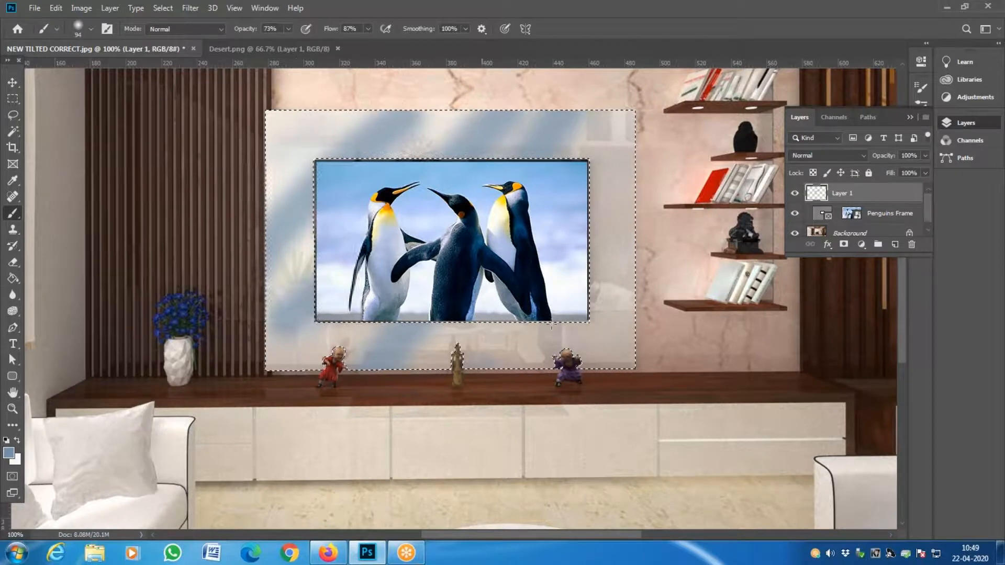
{"action": "mouse_move", "coordinate": [641, 369]}
{"action": "left_mouse_down"}
{"action": "mouse_move", "coordinate": [456, 126]}
{"action": "mouse_move", "coordinate": [398, 94]}
{"action": "left_mouse_up"}
{"action": "left_click_drag", "start_coordinate": [330, 91], "coordinate": [259, 162]}
{"action": "left_click_drag", "start_coordinate": [260, 216], "coordinate": [366, 96]}
{"action": "left_click_drag", "start_coordinate": [636, 157], "coordinate": [571, 104]}
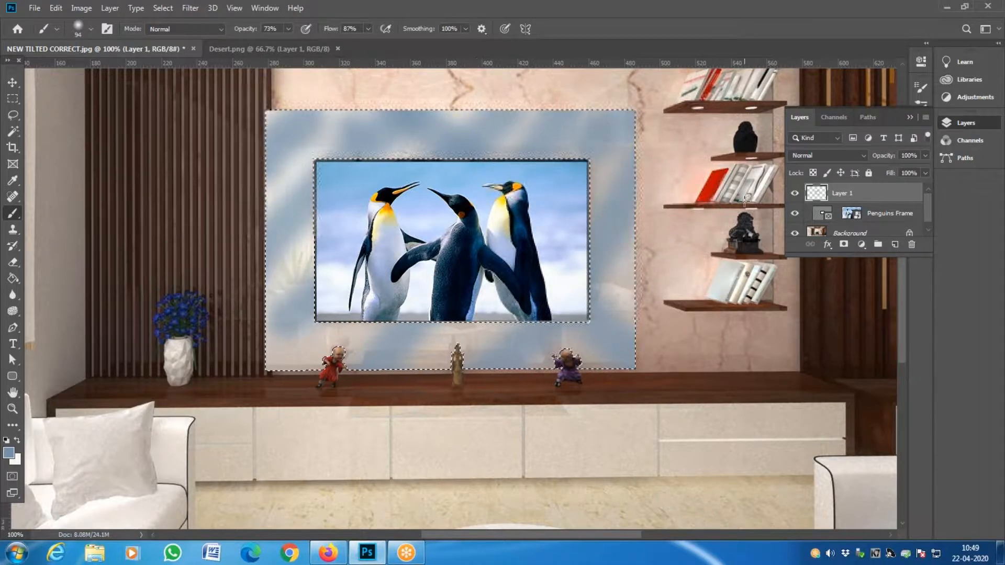
{"action": "key", "text": "ctrl+d"}
{"action": "key", "text": "ctrl+minus"}
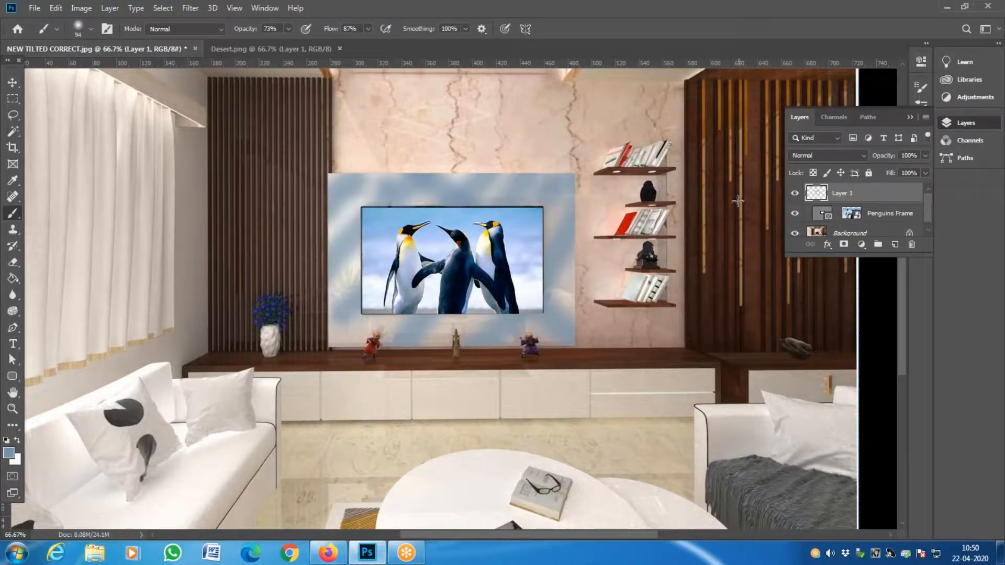
- Use the History to return the image to the last Lasso state, before the brush strokes and deselection
{"action": "right_click", "coordinate": [13, 213]}
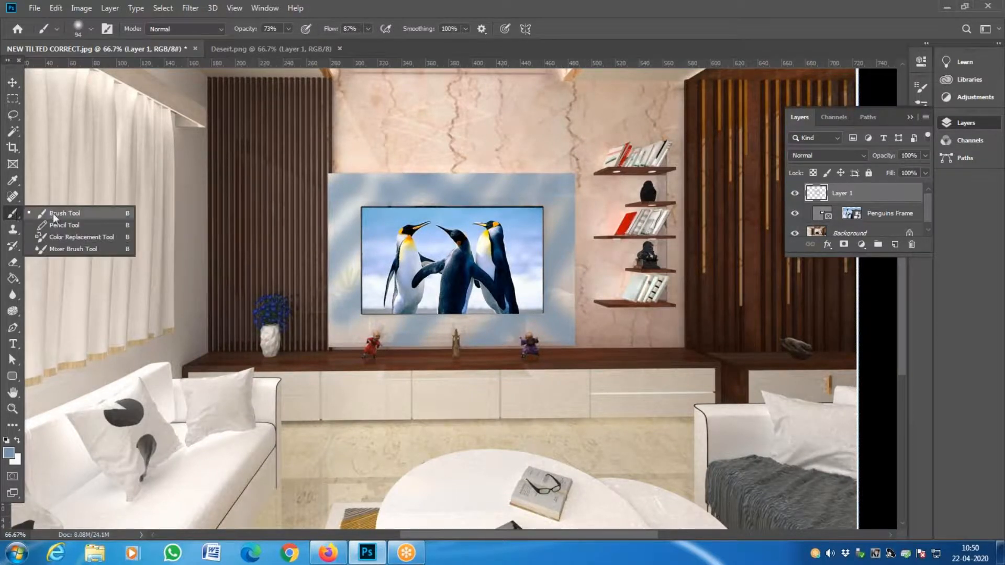
{"action": "left_click", "coordinate": [53, 214]}
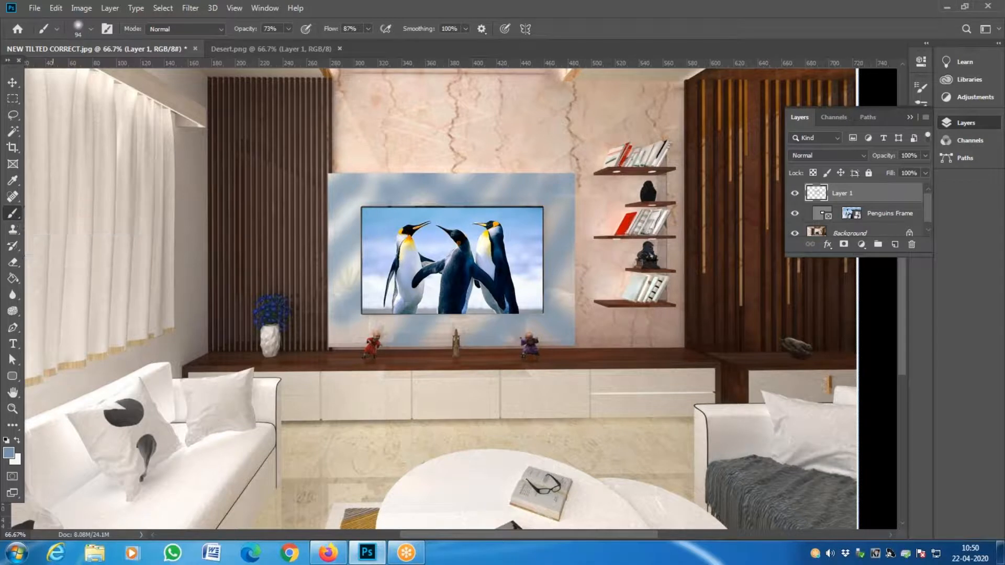
{"action": "left_click", "coordinate": [266, 9]}
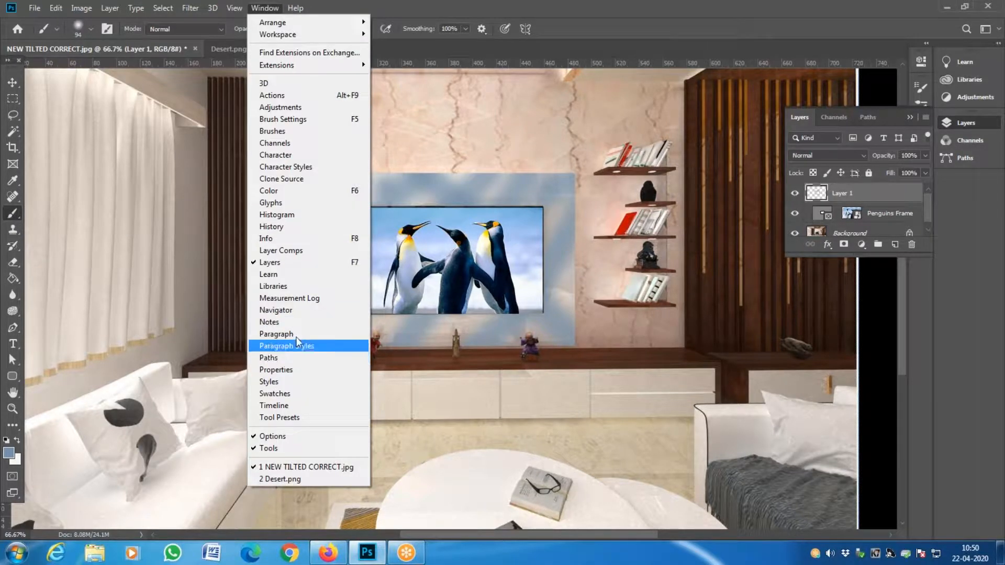
{"action": "left_click", "coordinate": [272, 227]}
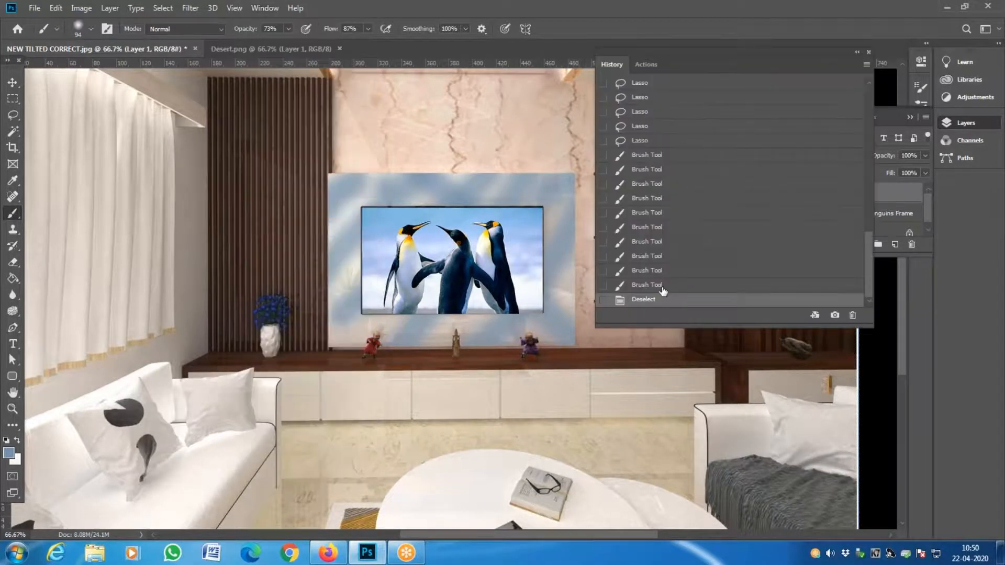
{"action": "left_click", "coordinate": [661, 141]}
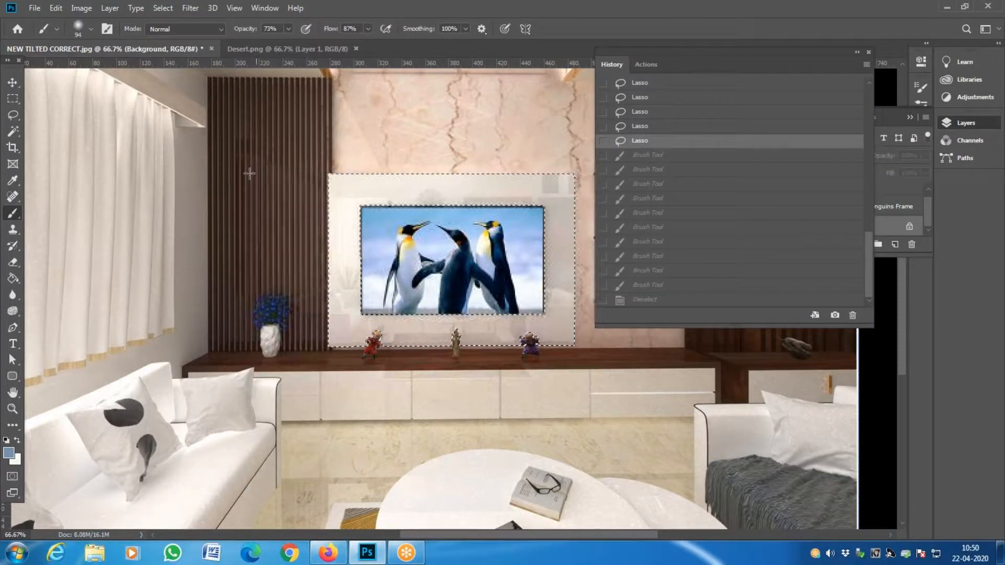
- Switch to the Pencil Tool and paint wide translucent blue strokes on the panel's upper-left and lower-left areas
{"action": "right_click", "coordinate": [16, 212]}
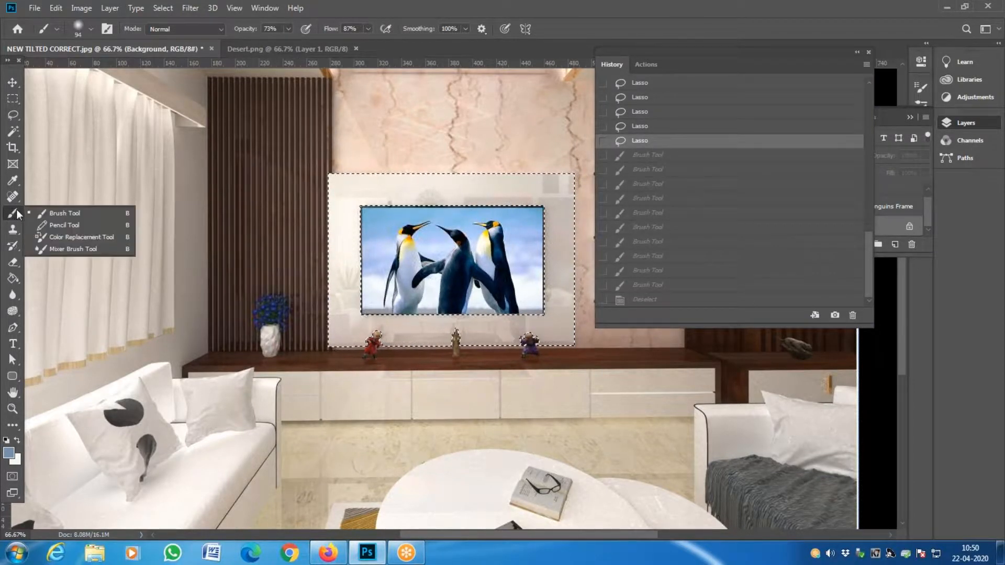
{"action": "left_click", "coordinate": [41, 214]}
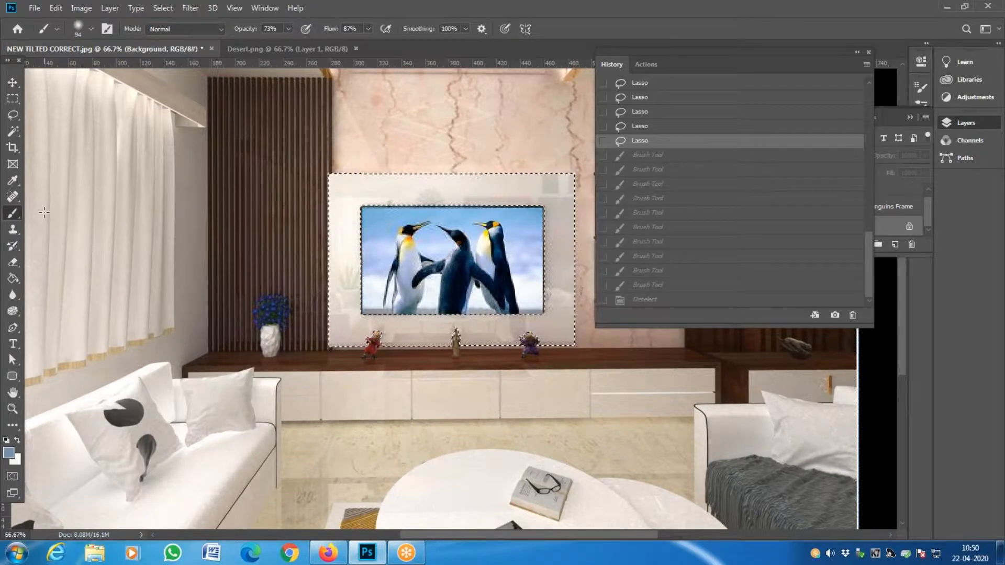
{"action": "right_click", "coordinate": [13, 214]}
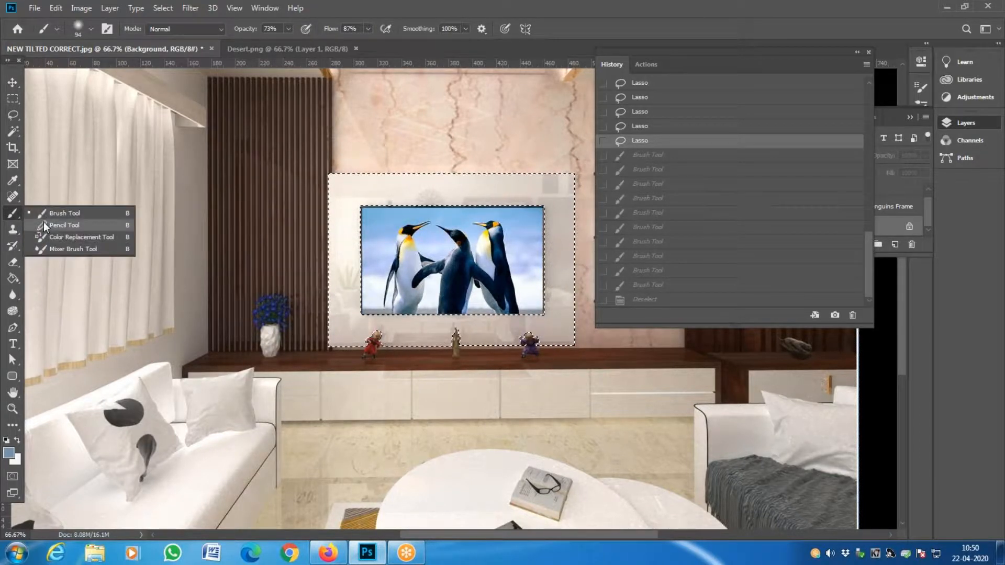
{"action": "left_click", "coordinate": [44, 223]}
{"action": "mouse_move", "coordinate": [337, 203]}
{"action": "left_mouse_down"}
{"action": "mouse_move", "coordinate": [349, 213]}
{"action": "mouse_move", "coordinate": [403, 190]}
{"action": "left_mouse_up"}
{"action": "left_click_drag", "start_coordinate": [330, 309], "coordinate": [346, 305]}
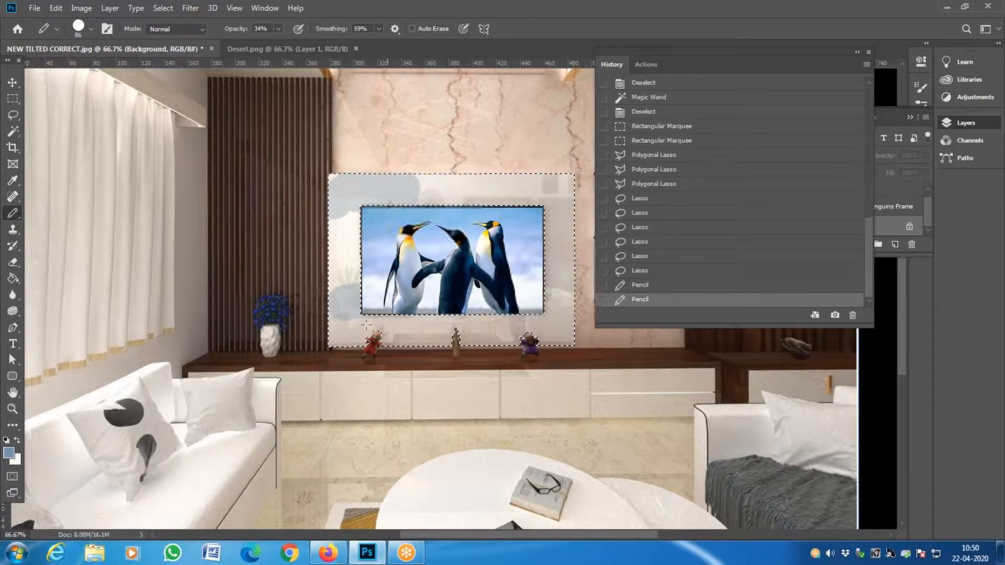
- Reduce the pencil size to 21 px and scribble thin translucent blue strokes around the penguin picture on the panel
{"action": "right_click", "coordinate": [465, 185]}
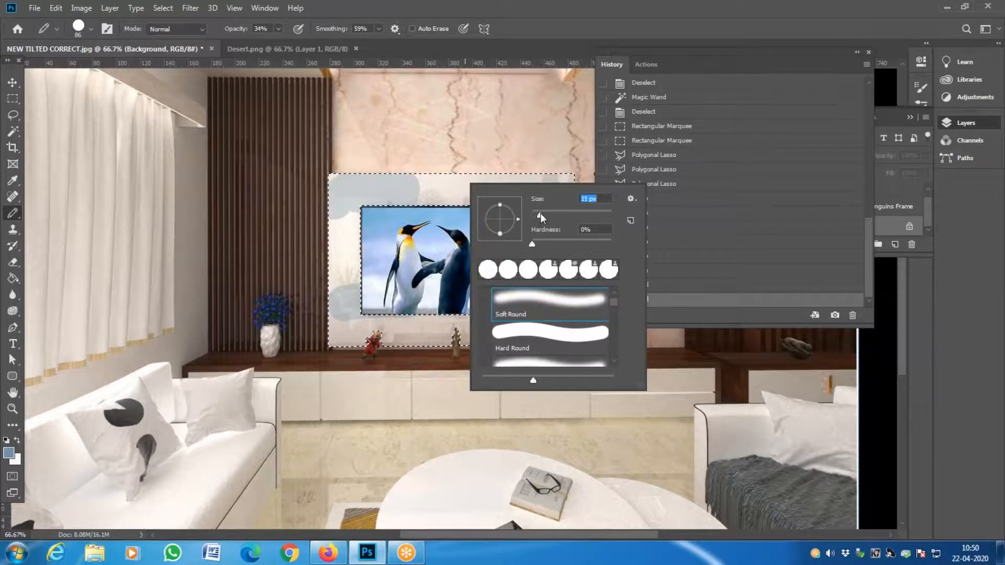
{"action": "mouse_move", "coordinate": [443, 200]}
{"action": "left_mouse_down"}
{"action": "mouse_move", "coordinate": [515, 184]}
{"action": "mouse_move", "coordinate": [531, 214]}
{"action": "left_mouse_up"}
{"action": "left_click_drag", "start_coordinate": [509, 335], "coordinate": [507, 303]}
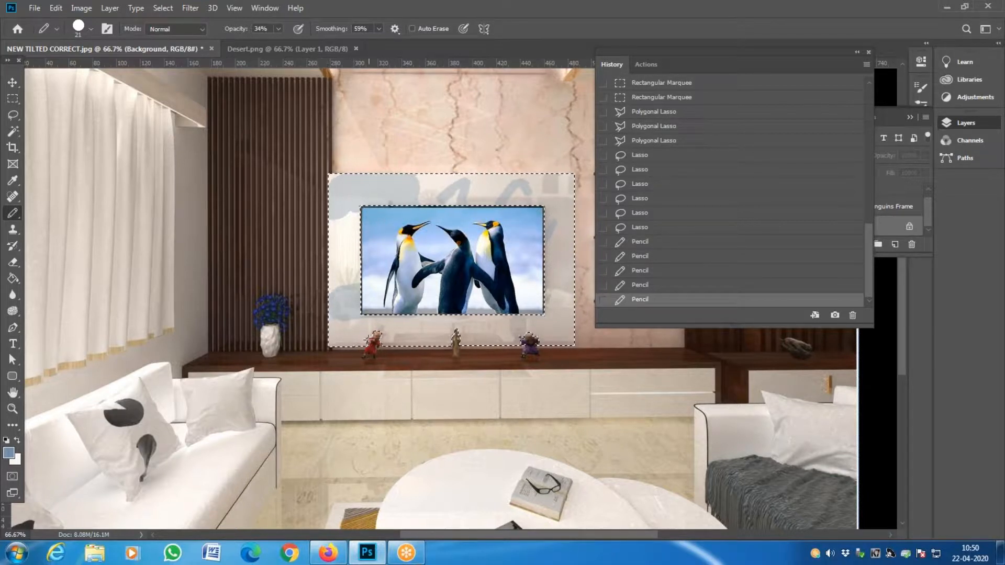
{"action": "left_click_drag", "start_coordinate": [478, 315], "coordinate": [491, 336]}
{"action": "left_click_drag", "start_coordinate": [587, 239], "coordinate": [555, 285]}
{"action": "left_click_drag", "start_coordinate": [570, 198], "coordinate": [552, 99]}
{"action": "left_click_drag", "start_coordinate": [413, 175], "coordinate": [299, 224]}
{"action": "left_click_drag", "start_coordinate": [374, 182], "coordinate": [335, 188]}
{"action": "mouse_move", "coordinate": [392, 202]}
{"action": "left_mouse_down"}
{"action": "mouse_move", "coordinate": [464, 176]}
{"action": "mouse_move", "coordinate": [427, 201]}
{"action": "left_mouse_up"}
{"action": "left_click_drag", "start_coordinate": [338, 240], "coordinate": [348, 246]}
- Set the pencil's hardness to 50% and opacity to 100%, and draw solid blue strokes around the penguin picture
{"action": "right_click", "coordinate": [354, 239]}
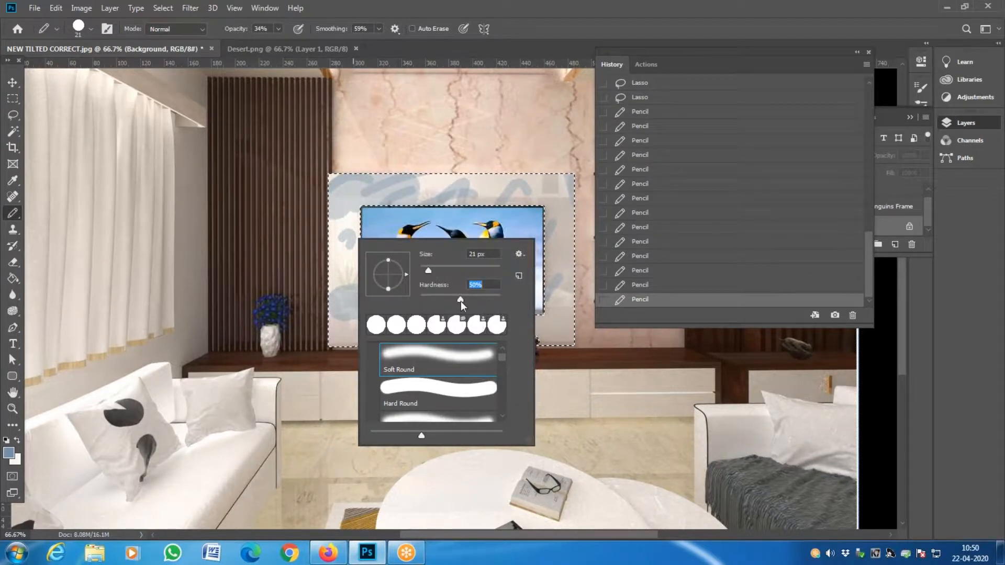
{"action": "key", "text": "Return"}
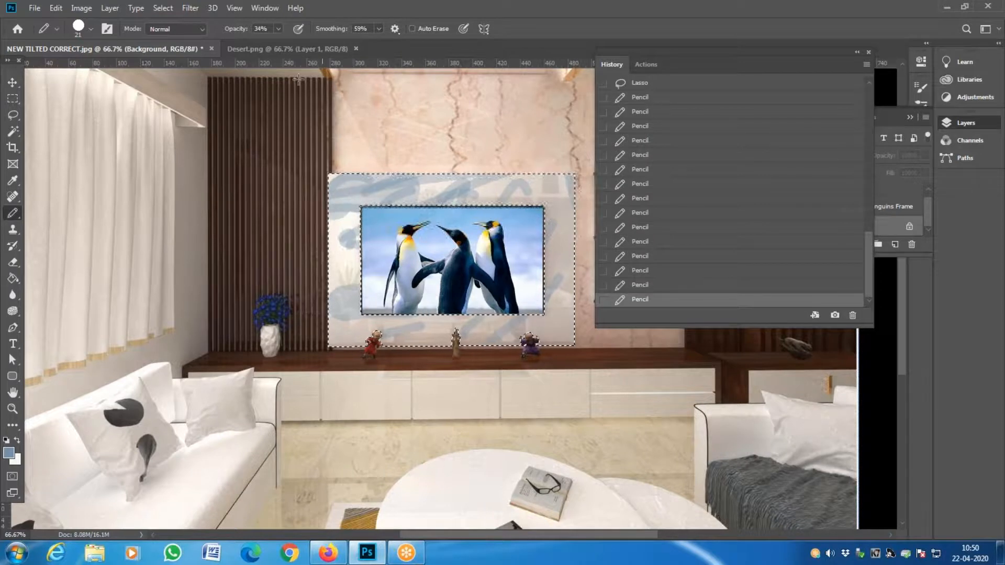
{"action": "left_click", "coordinate": [279, 29]}
{"action": "left_click_drag", "start_coordinate": [300, 47], "coordinate": [321, 44]}
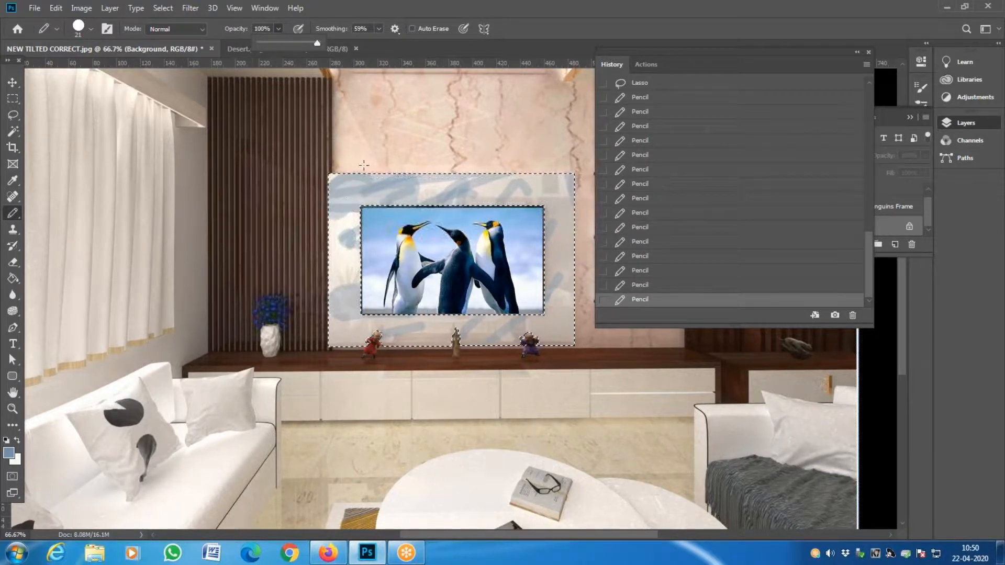
{"action": "mouse_move", "coordinate": [346, 202]}
{"action": "left_mouse_down"}
{"action": "mouse_move", "coordinate": [497, 159]}
{"action": "mouse_move", "coordinate": [626, 150]}
{"action": "mouse_move", "coordinate": [365, 185]}
{"action": "mouse_move", "coordinate": [449, 219]}
{"action": "mouse_move", "coordinate": [470, 217]}
{"action": "mouse_move", "coordinate": [262, 322]}
{"action": "mouse_move", "coordinate": [556, 319]}
{"action": "left_mouse_up"}
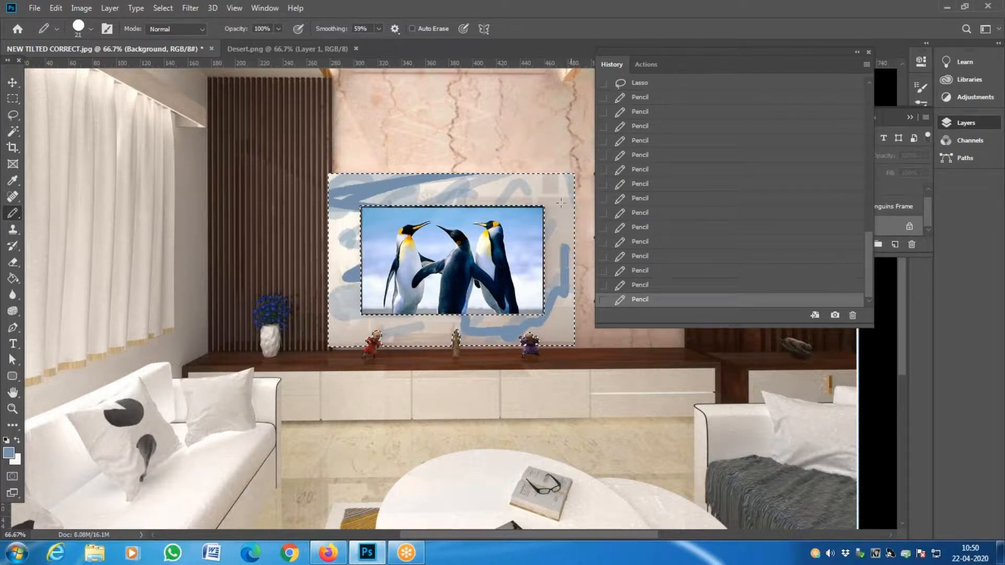
{"action": "left_click", "coordinate": [455, 197]}
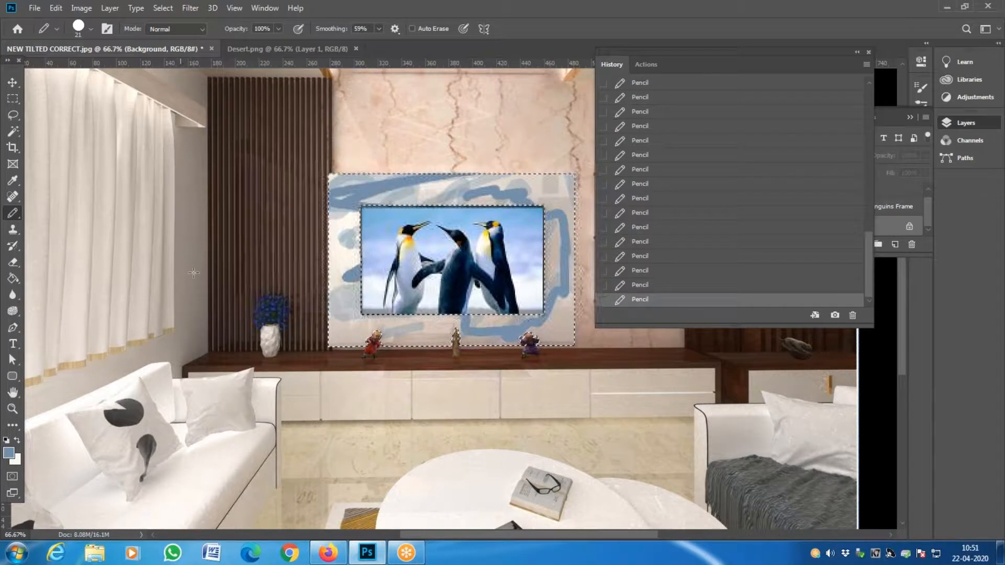
- Switch to the Brush Tool, set its hardness to 100%, and paint blue across the panel above the picture
{"action": "right_click", "coordinate": [15, 213]}
{"action": "left_click", "coordinate": [65, 214]}
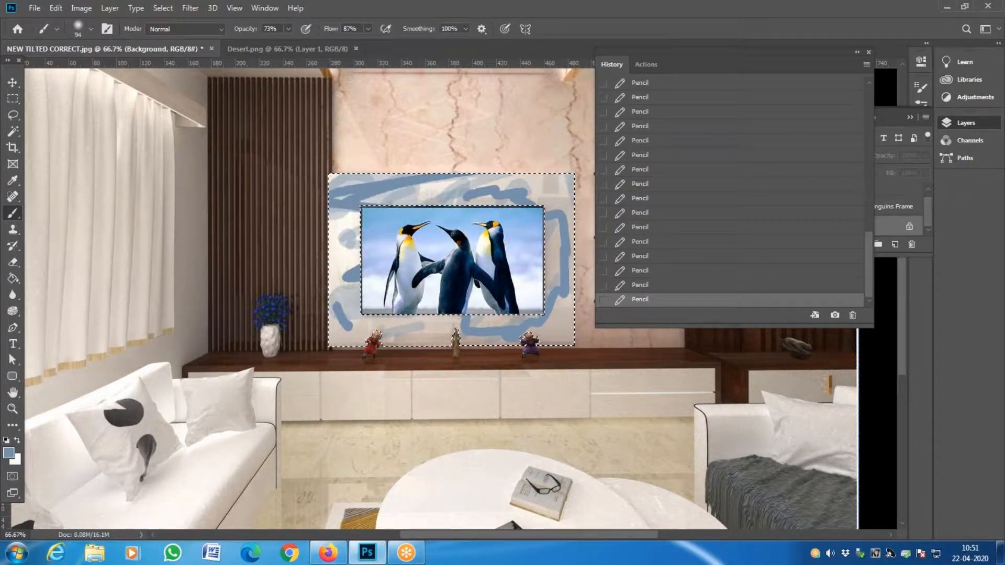
{"action": "left_click", "coordinate": [288, 29]}
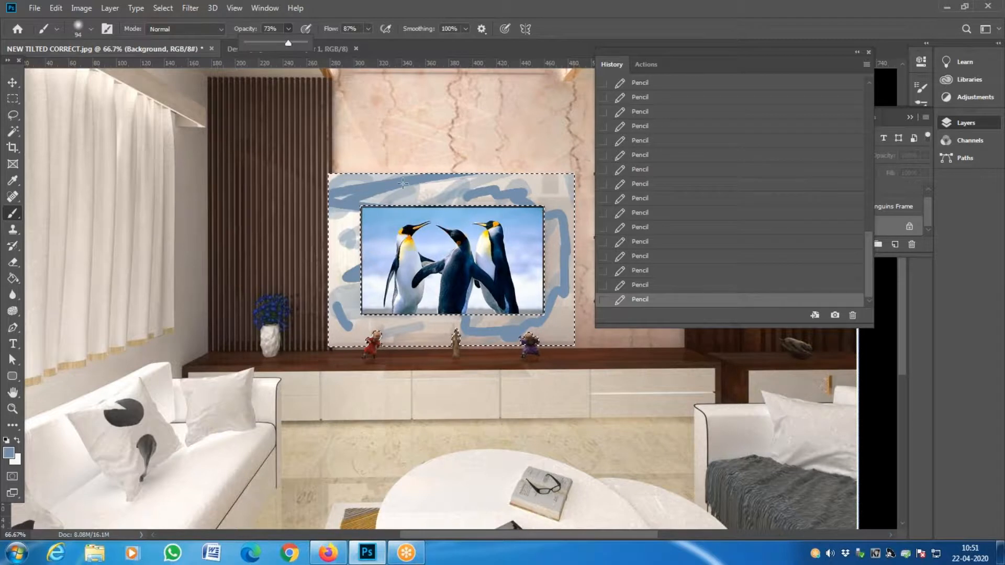
{"action": "right_click", "coordinate": [403, 182]}
{"action": "left_click_drag", "start_coordinate": [471, 246], "coordinate": [698, 256]}
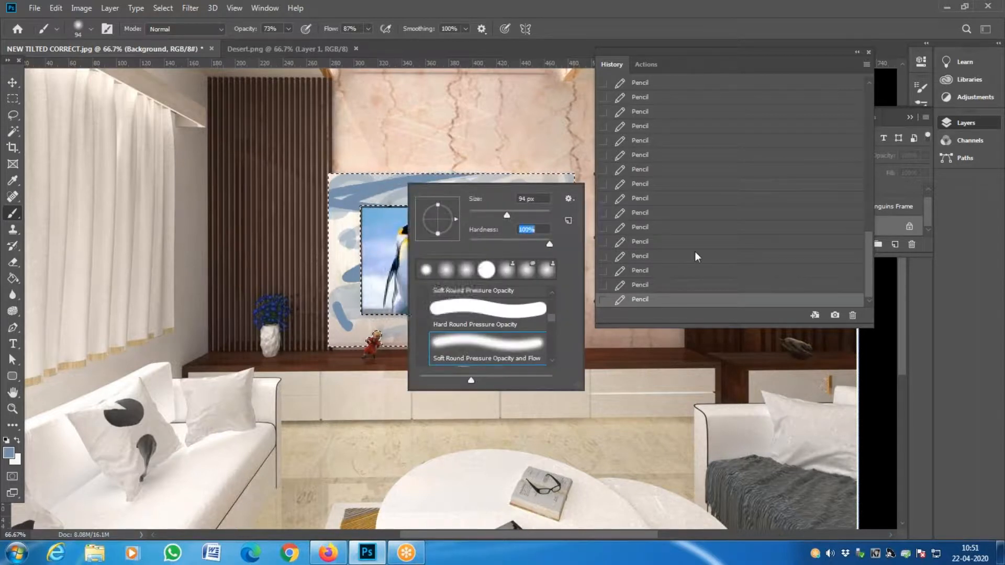
{"action": "mouse_move", "coordinate": [381, 209]}
{"action": "left_mouse_down"}
{"action": "mouse_move", "coordinate": [524, 191]}
{"action": "mouse_move", "coordinate": [223, 192]}
{"action": "left_mouse_up"}
- Set the brush opacity and flow to 100% and paint solid blue over the panel's left, lower and right areas
{"action": "left_click", "coordinate": [288, 31]}
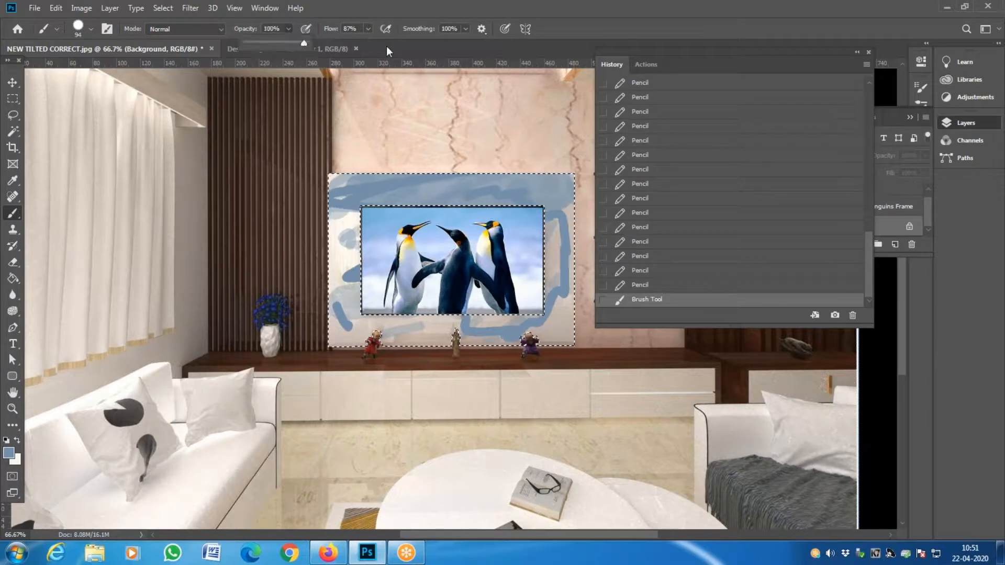
{"action": "left_click", "coordinate": [368, 29]}
{"action": "left_click_drag", "start_coordinate": [368, 42], "coordinate": [505, 51]}
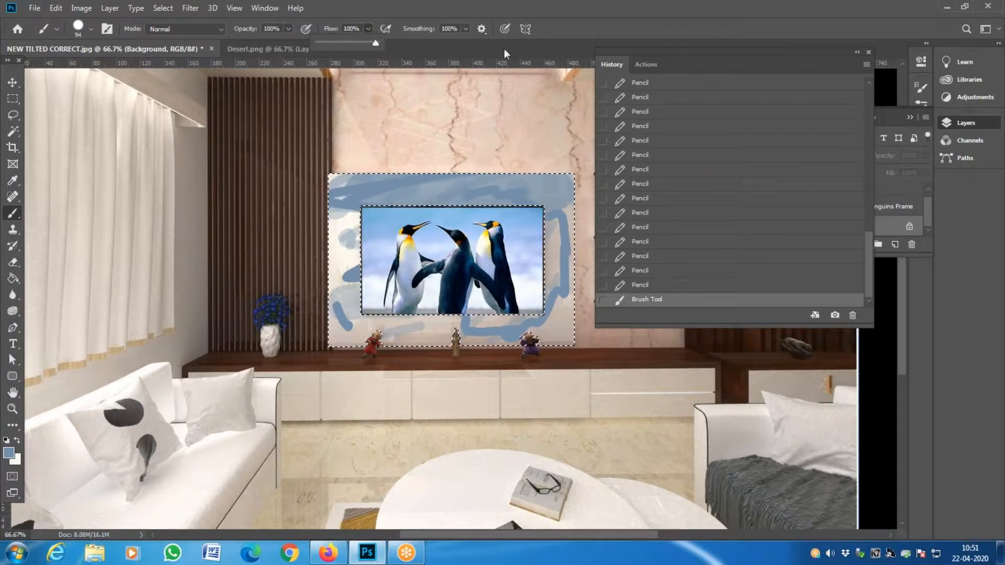
{"action": "mouse_move", "coordinate": [344, 256]}
{"action": "left_mouse_down"}
{"action": "mouse_move", "coordinate": [341, 365]}
{"action": "mouse_move", "coordinate": [355, 329]}
{"action": "left_mouse_up"}
{"action": "left_click_drag", "start_coordinate": [409, 309], "coordinate": [455, 354]}
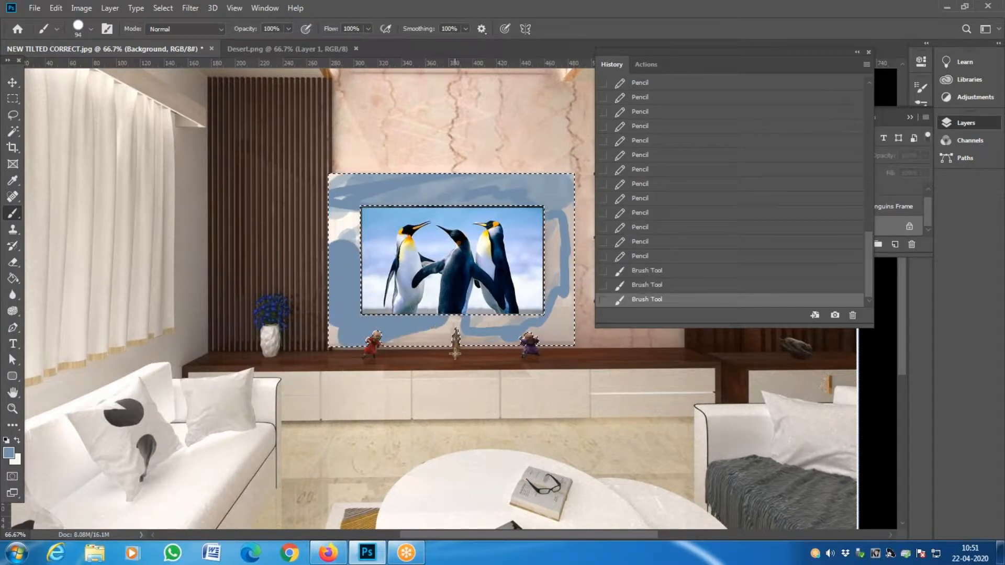
{"action": "mouse_move", "coordinate": [559, 274]}
{"action": "left_mouse_down"}
{"action": "mouse_move", "coordinate": [552, 349]}
{"action": "mouse_move", "coordinate": [538, 217]}
{"action": "left_mouse_up"}
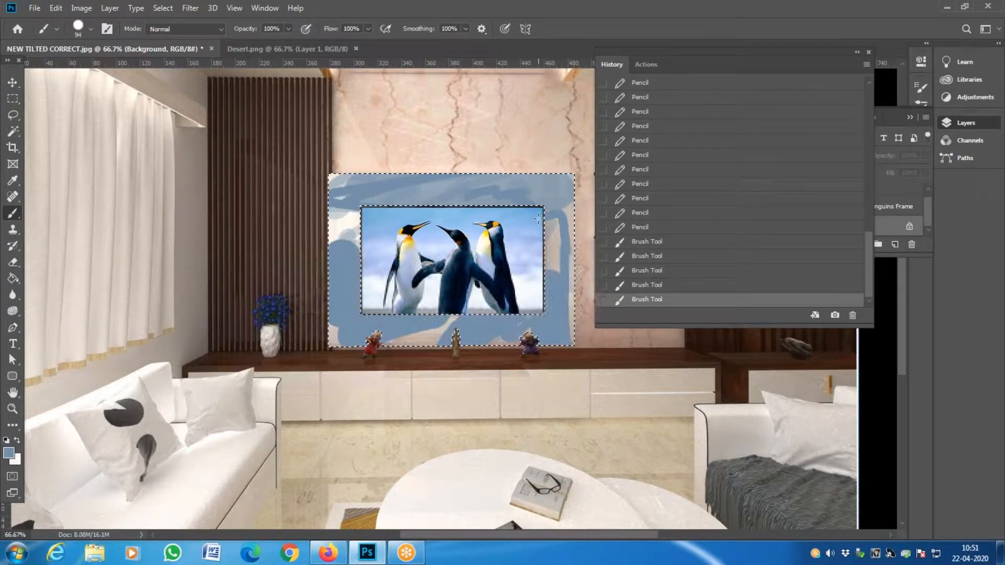
- Apply the Color Replacement Tool along the panel's upper strip above the penguin picture
{"action": "right_click", "coordinate": [18, 212]}
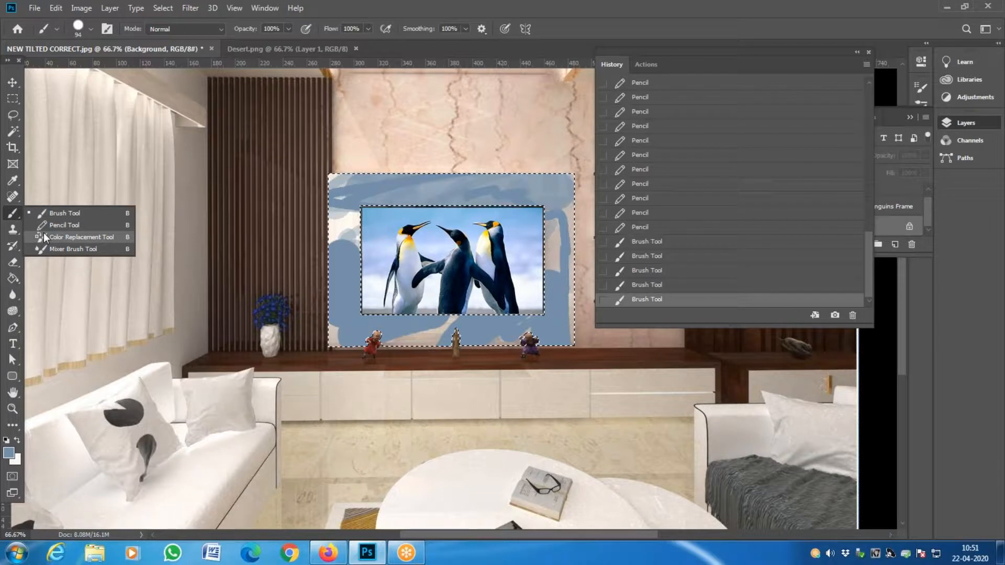
{"action": "left_click", "coordinate": [44, 237]}
{"action": "left_click_drag", "start_coordinate": [341, 200], "coordinate": [465, 178]}
- Blend the blue paint into the unpainted areas of the panel's left strip with the Mixer Brush Tool
{"action": "right_click", "coordinate": [18, 211]}
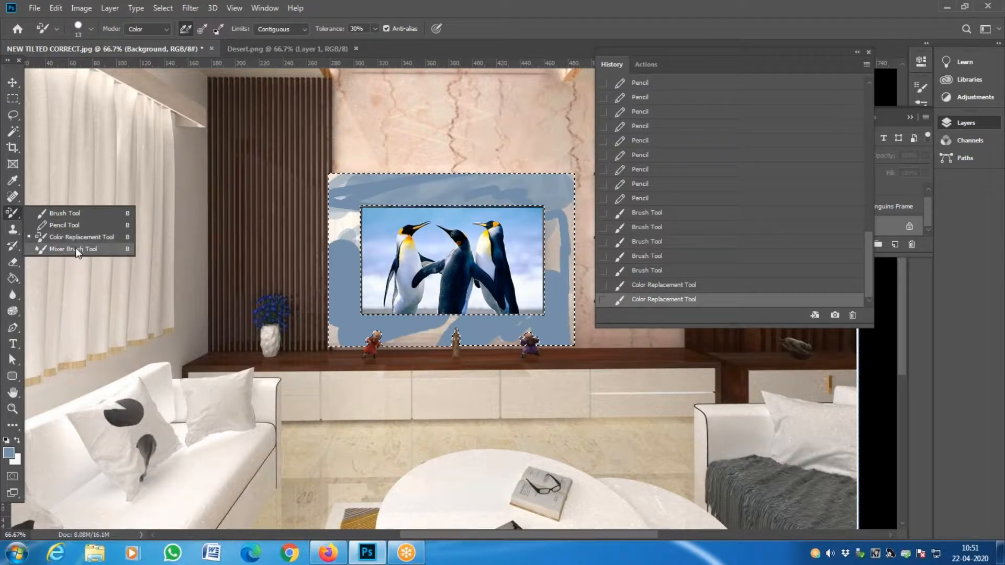
{"action": "left_click", "coordinate": [76, 247]}
{"action": "left_click_drag", "start_coordinate": [355, 310], "coordinate": [357, 321]}
{"action": "mouse_move", "coordinate": [338, 240]}
{"action": "left_mouse_down"}
{"action": "mouse_move", "coordinate": [346, 256]}
{"action": "mouse_move", "coordinate": [354, 207]}
{"action": "left_mouse_up"}
{"action": "mouse_move", "coordinate": [334, 285]}
{"action": "left_mouse_down"}
{"action": "mouse_move", "coordinate": [347, 235]}
{"action": "mouse_move", "coordinate": [361, 265]}
{"action": "mouse_move", "coordinate": [351, 286]}
{"action": "mouse_move", "coordinate": [360, 281]}
{"action": "mouse_move", "coordinate": [341, 234]}
{"action": "mouse_move", "coordinate": [356, 277]}
{"action": "mouse_move", "coordinate": [367, 254]}
{"action": "mouse_move", "coordinate": [348, 256]}
{"action": "left_mouse_up"}
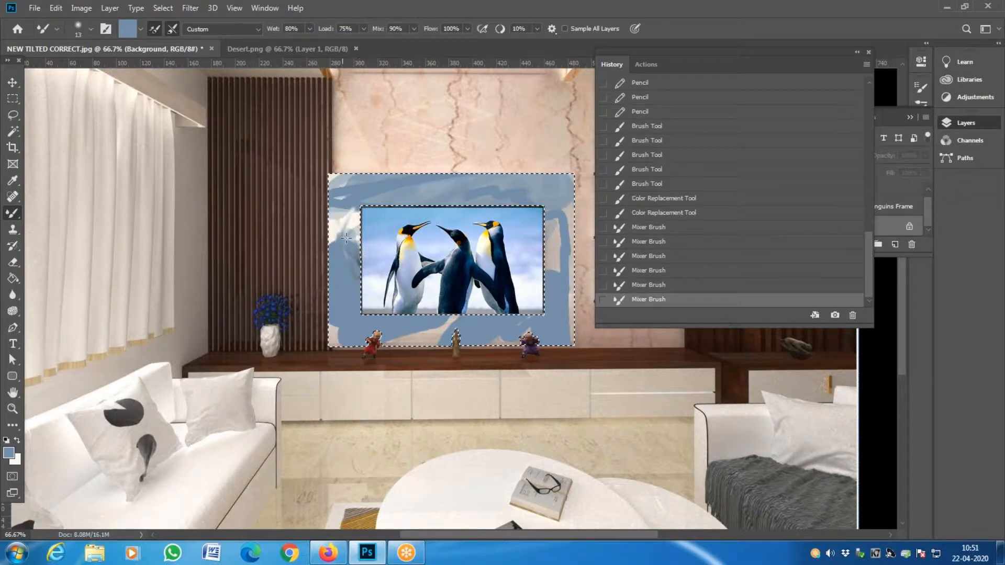
{"action": "mouse_move", "coordinate": [349, 205]}
{"action": "left_mouse_down"}
{"action": "mouse_move", "coordinate": [367, 195]}
{"action": "mouse_move", "coordinate": [347, 226]}
{"action": "mouse_move", "coordinate": [347, 201]}
{"action": "left_mouse_up"}
{"action": "mouse_move", "coordinate": [348, 201]}
{"action": "left_mouse_down"}
{"action": "mouse_move", "coordinate": [357, 215]}
{"action": "mouse_move", "coordinate": [319, 241]}
{"action": "left_mouse_up"}
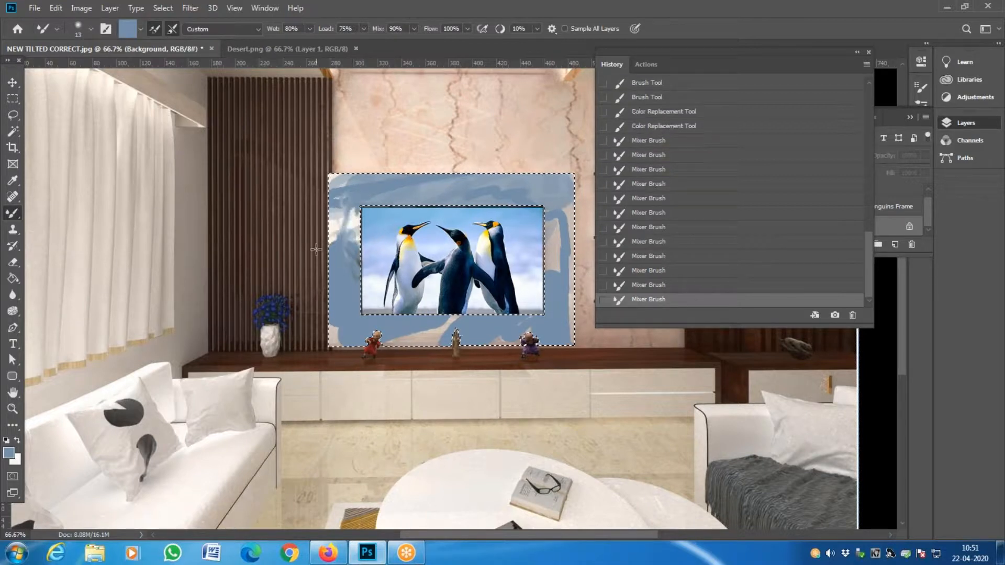
- Apply the Color Replacement Tool to the panel's strip above the penguin picture, changing the sampling from Continuous to Once
{"action": "right_click", "coordinate": [13, 213]}
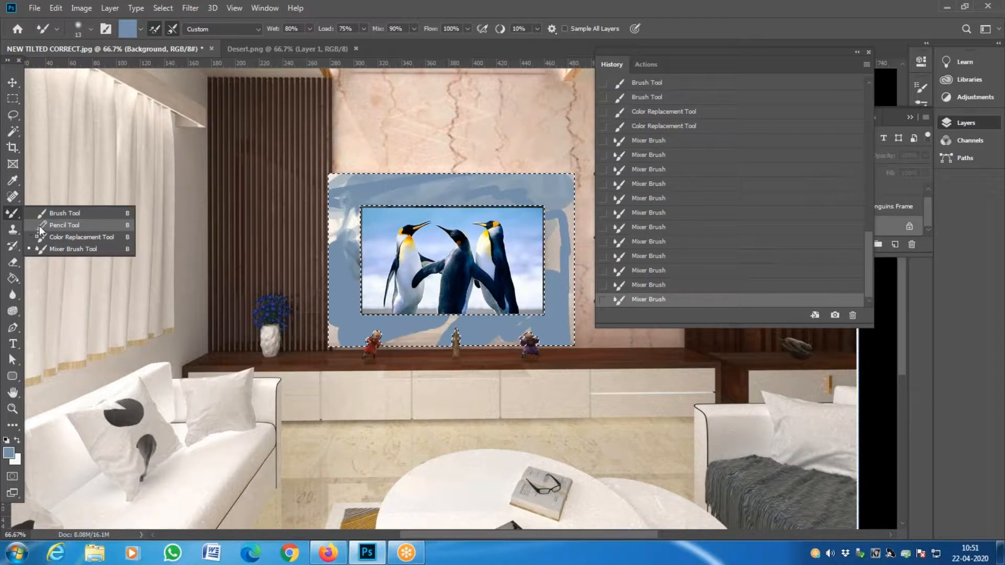
{"action": "left_click", "coordinate": [80, 241]}
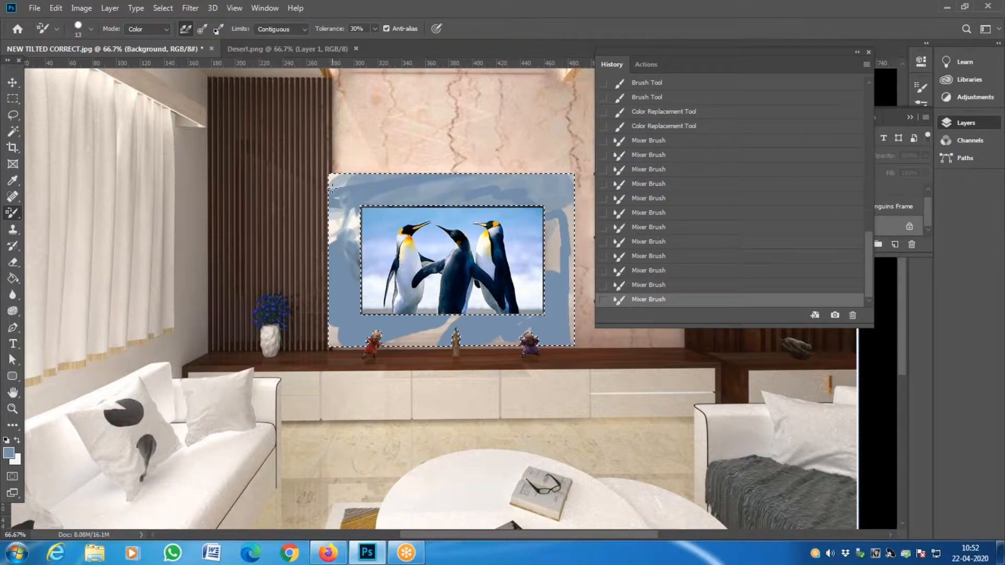
{"action": "left_click", "coordinate": [427, 199]}
{"action": "left_click", "coordinate": [428, 198]}
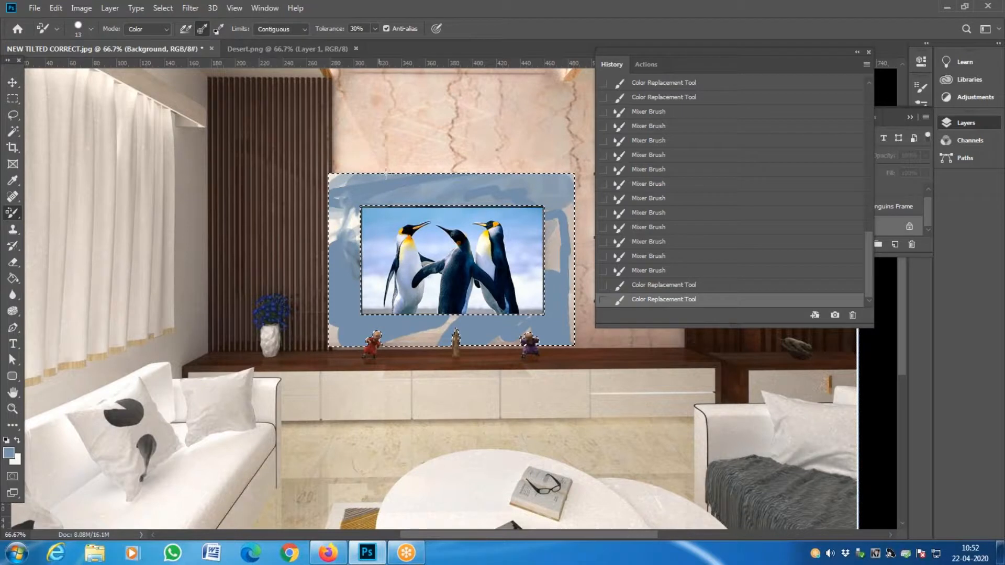
{"action": "left_click", "coordinate": [461, 179]}
- Set the Color Replacement Tool's sampling to Background Swatch and apply it over the selected panel around the picture
{"action": "left_click", "coordinate": [218, 29]}
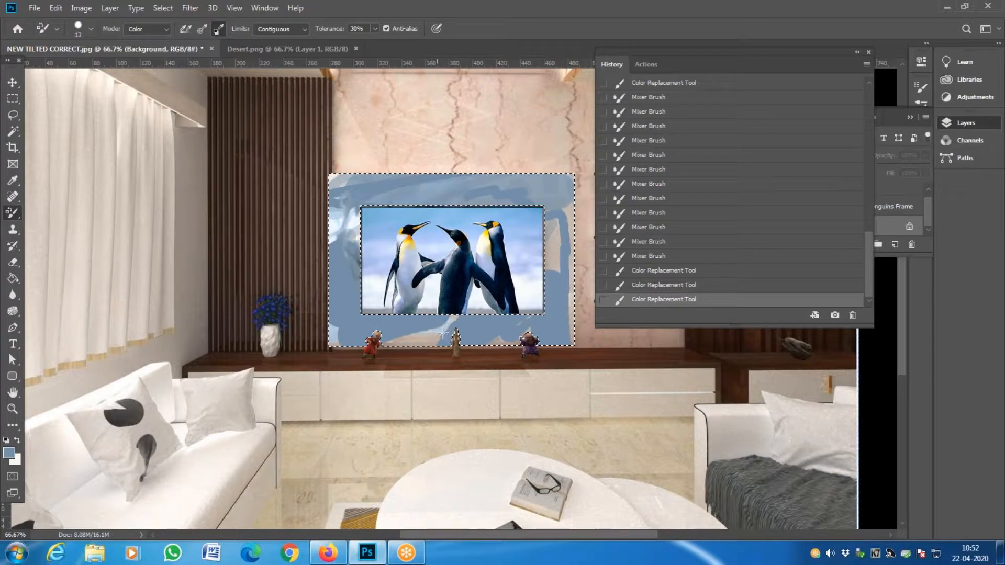
{"action": "left_click", "coordinate": [409, 232]}
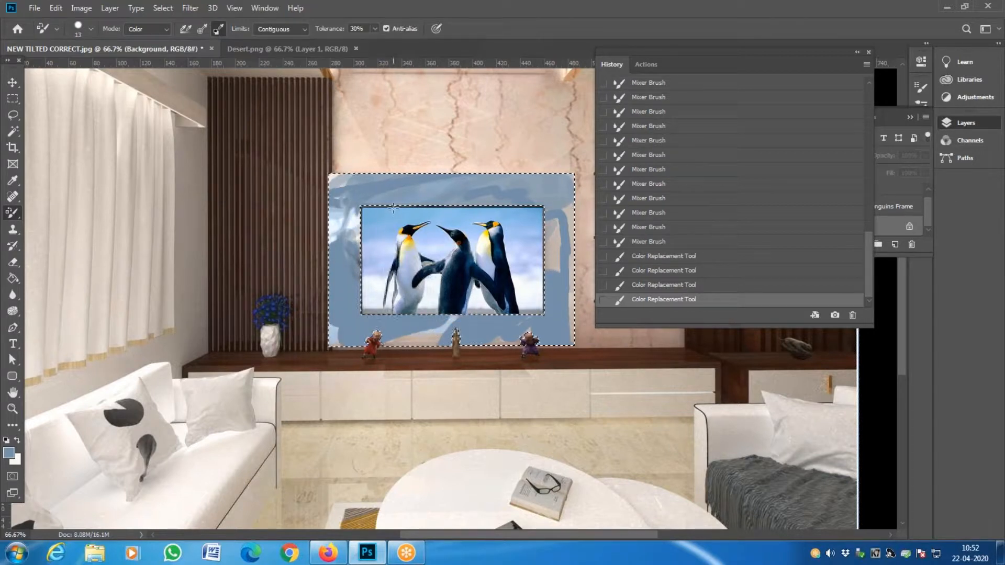
{"action": "left_click", "coordinate": [430, 333]}
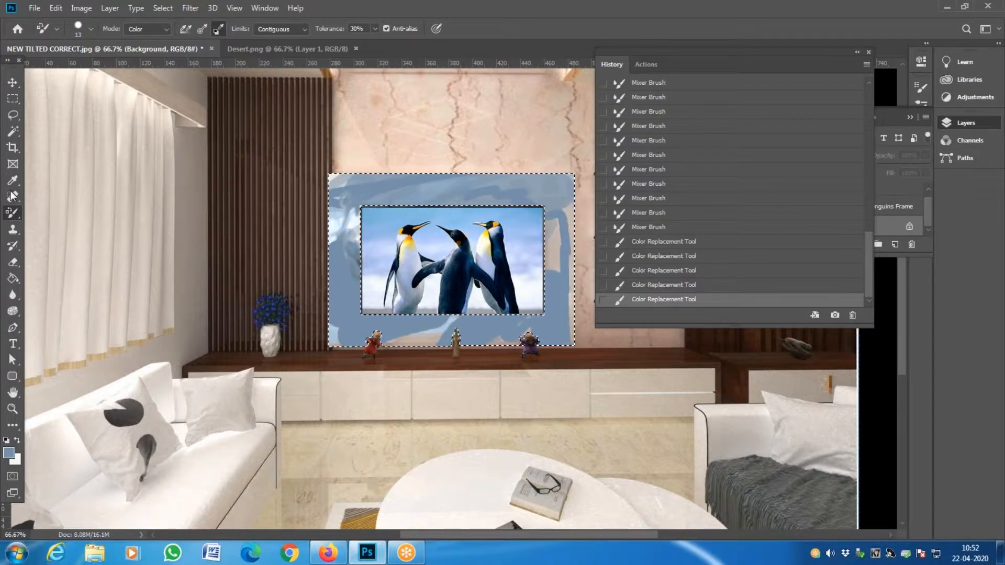
{"action": "left_click_drag", "start_coordinate": [320, 221], "coordinate": [321, 248]}
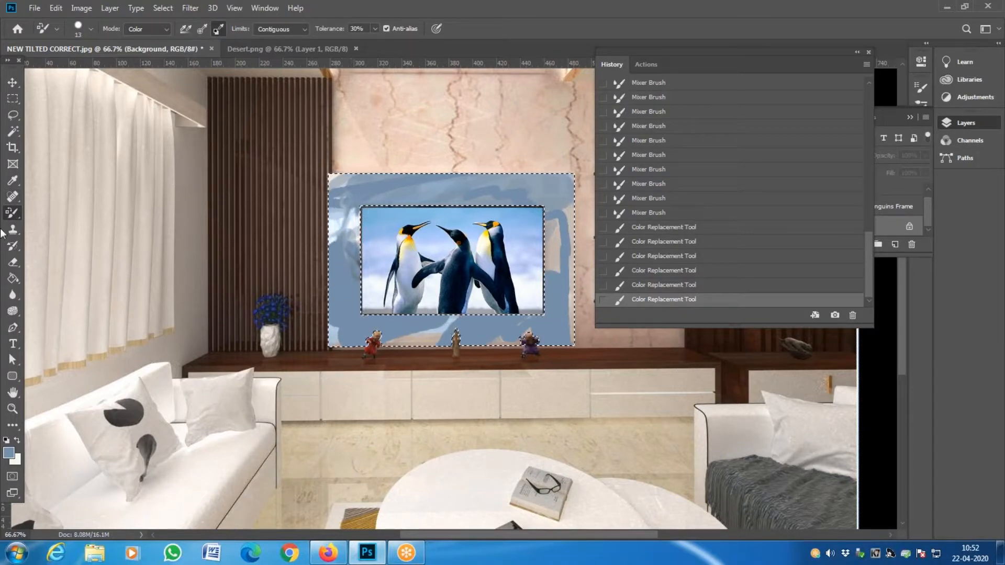
- Blend the blue paint into the unpainted patch below the penguin picture with the Mixer Brush Tool
{"action": "right_click", "coordinate": [18, 217]}
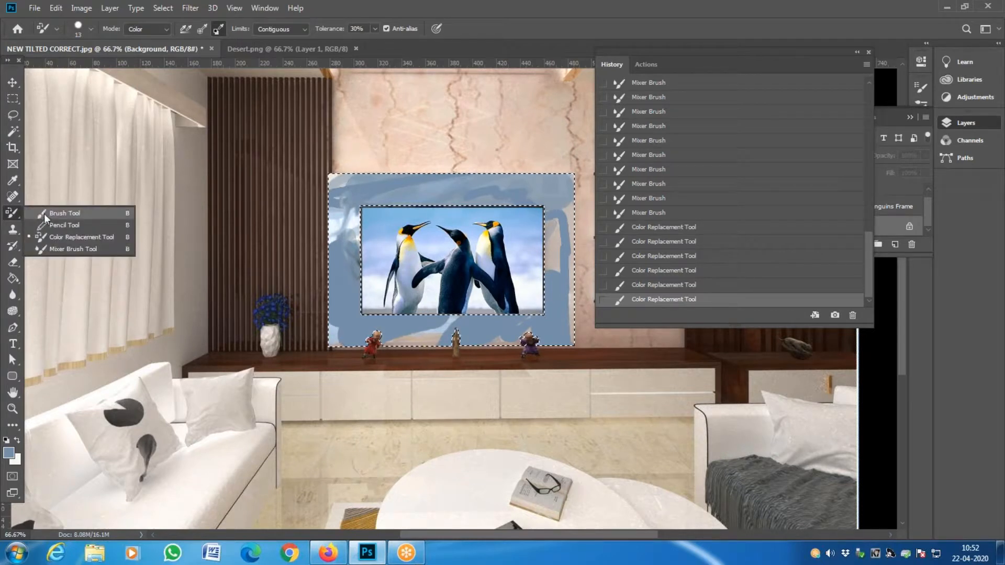
{"action": "left_click", "coordinate": [83, 249]}
{"action": "left_click", "coordinate": [429, 328]}
{"action": "mouse_move", "coordinate": [429, 328]}
{"action": "left_mouse_down"}
{"action": "mouse_move", "coordinate": [445, 343]}
{"action": "mouse_move", "coordinate": [438, 323]}
{"action": "mouse_move", "coordinate": [445, 335]}
{"action": "mouse_move", "coordinate": [451, 320]}
{"action": "mouse_move", "coordinate": [444, 334]}
{"action": "mouse_move", "coordinate": [419, 324]}
{"action": "mouse_move", "coordinate": [417, 338]}
{"action": "mouse_move", "coordinate": [406, 331]}
{"action": "mouse_move", "coordinate": [421, 347]}
{"action": "mouse_move", "coordinate": [414, 336]}
{"action": "mouse_move", "coordinate": [430, 335]}
{"action": "mouse_move", "coordinate": [410, 331]}
{"action": "mouse_move", "coordinate": [446, 340]}
{"action": "mouse_move", "coordinate": [426, 333]}
{"action": "left_mouse_up"}
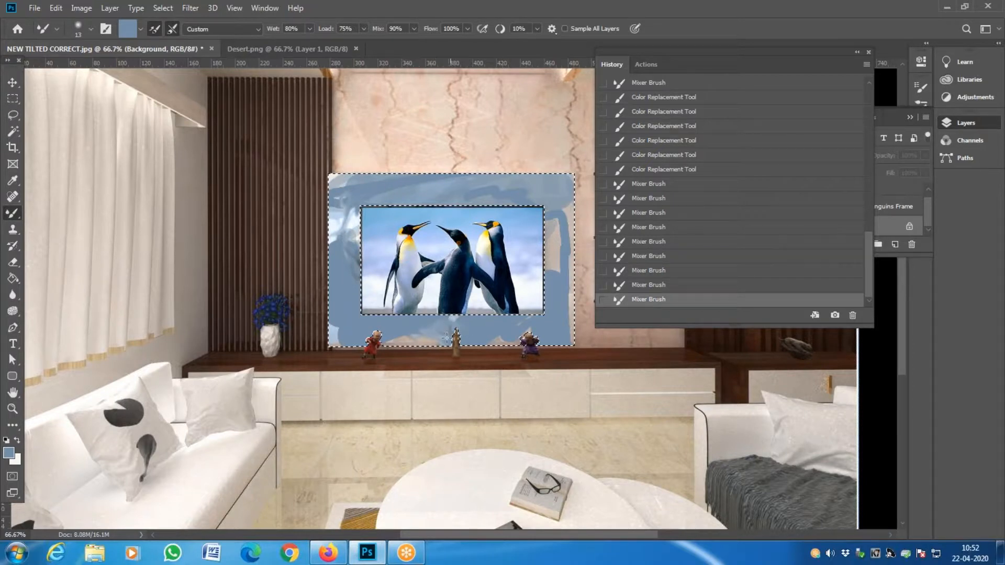
{"action": "left_click_drag", "start_coordinate": [448, 333], "coordinate": [417, 335]}
- Blend the remaining light patches between the red figurine and the middle statue with the Mixer Brush Tool at close range
{"action": "key", "text": "z"}
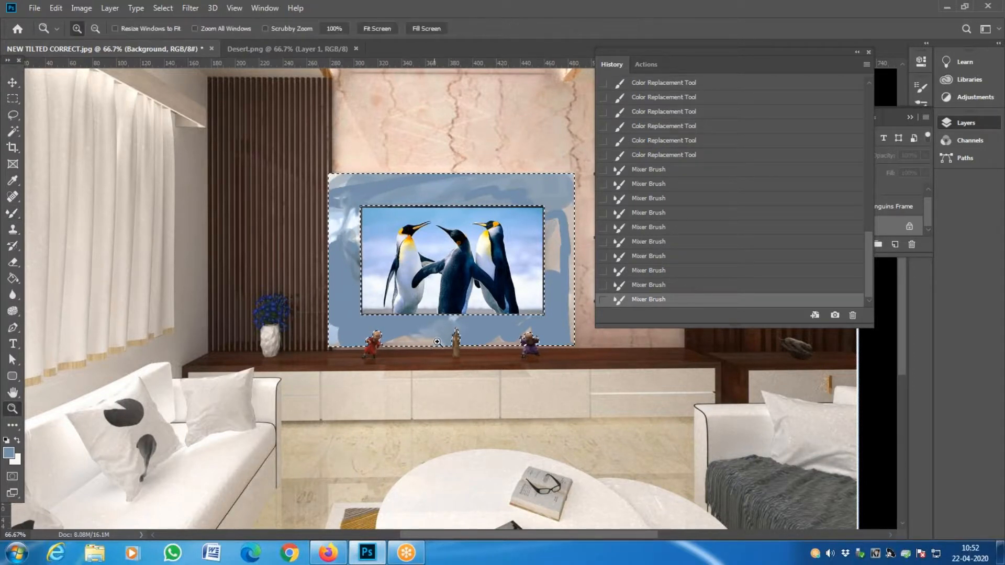
{"action": "left_click", "coordinate": [442, 341]}
{"action": "left_click", "coordinate": [443, 341]}
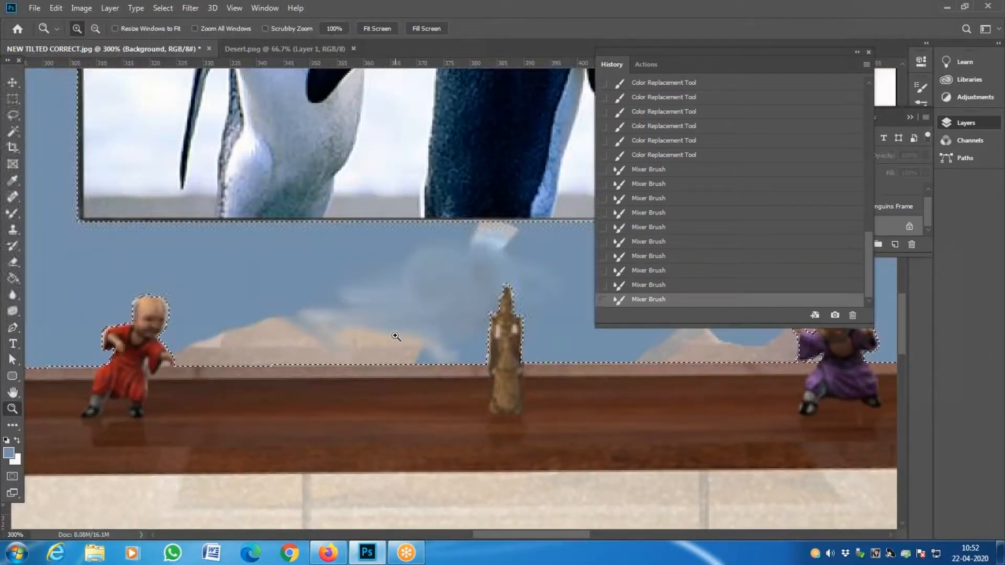
{"action": "left_click", "coordinate": [14, 217]}
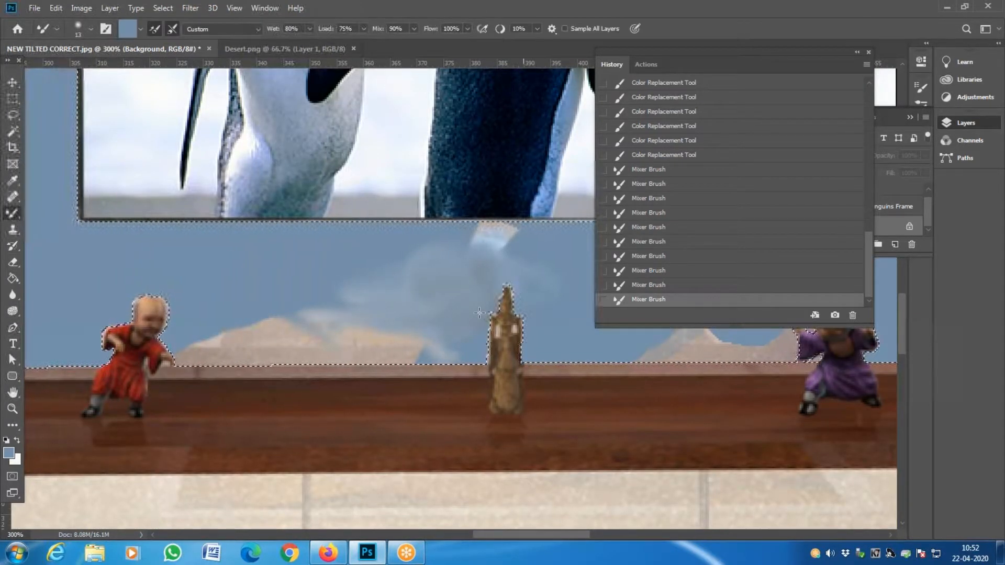
{"action": "left_click_drag", "start_coordinate": [487, 246], "coordinate": [519, 267]}
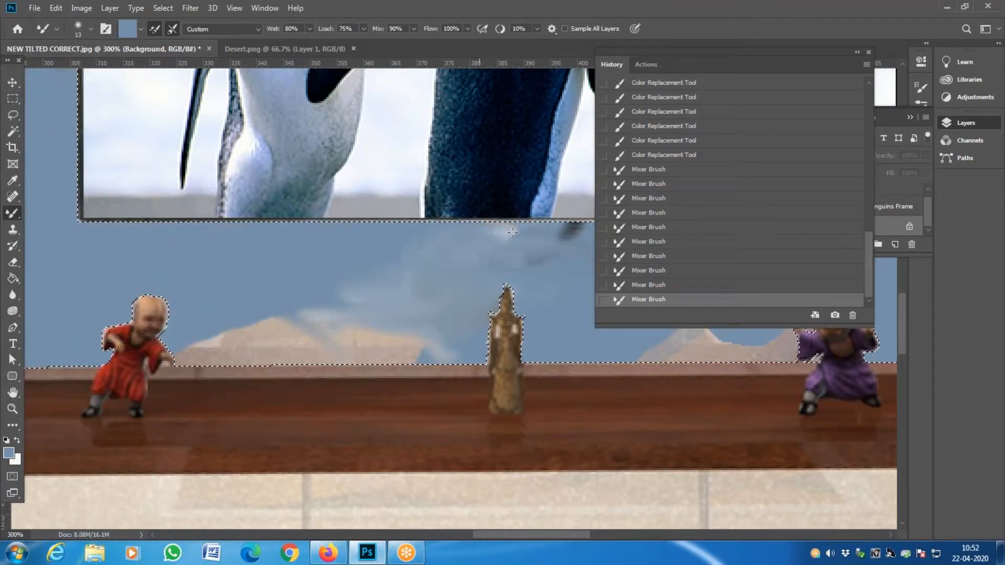
{"action": "mouse_move", "coordinate": [493, 250]}
{"action": "left_mouse_down"}
{"action": "mouse_move", "coordinate": [422, 282]}
{"action": "mouse_move", "coordinate": [299, 284]}
{"action": "mouse_move", "coordinate": [354, 296]}
{"action": "mouse_move", "coordinate": [317, 320]}
{"action": "left_mouse_up"}
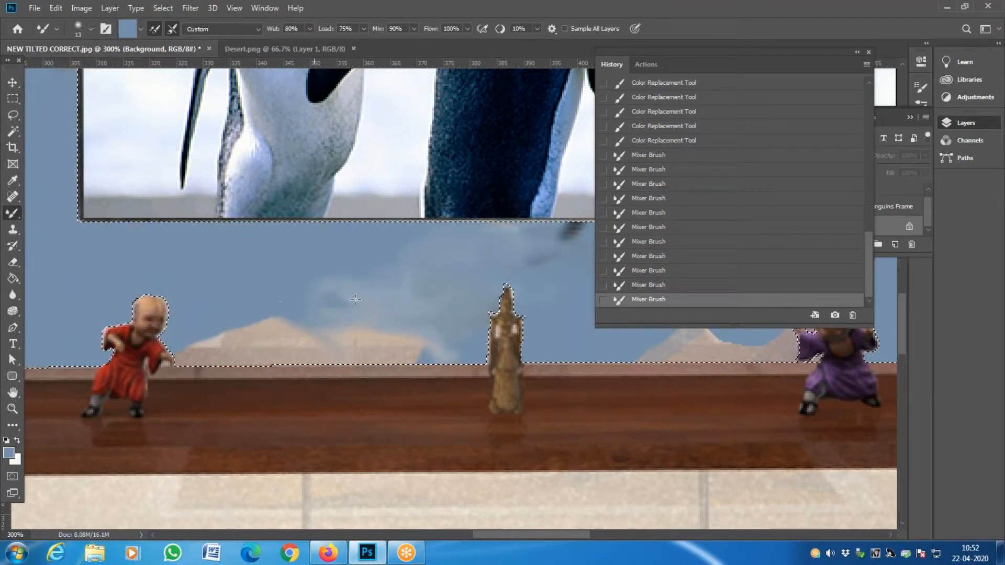
- Apply the Color Replacement Tool to the panel's left strip beside the penguin picture
{"action": "key", "text": "z"}
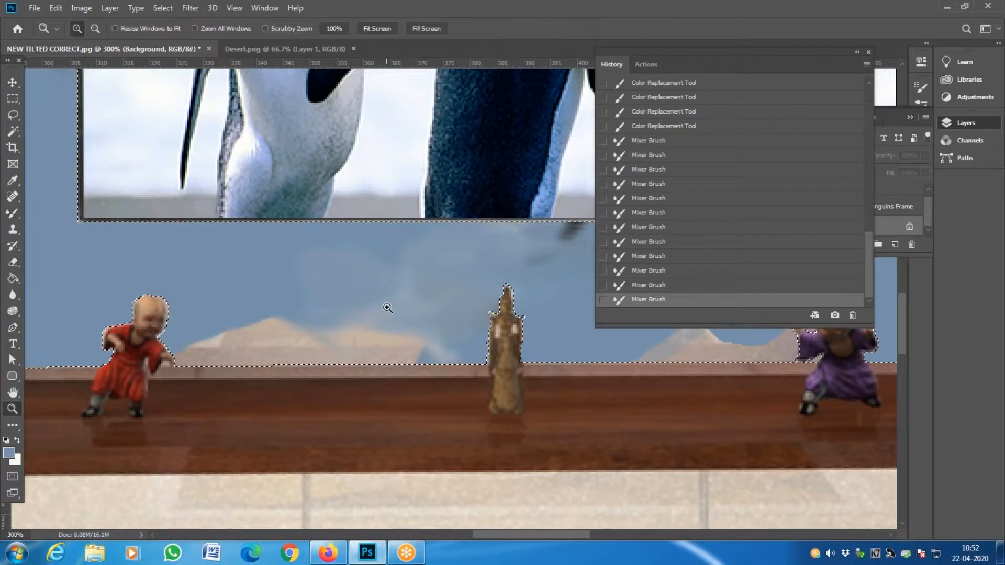
{"action": "left_click", "coordinate": [387, 305], "text": "alt"}
{"action": "left_click", "coordinate": [387, 305], "text": "alt"}
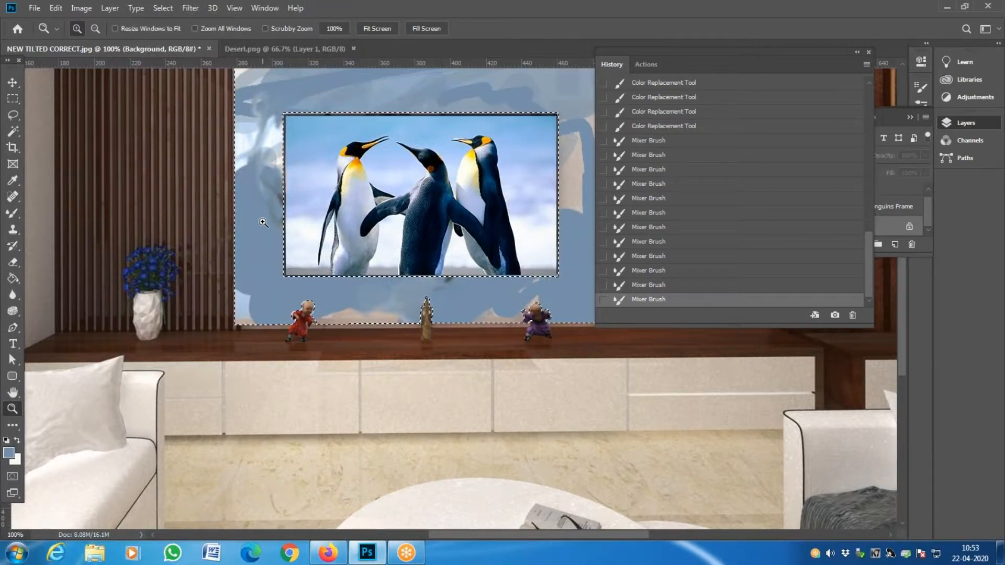
{"action": "left_click", "coordinate": [8, 212]}
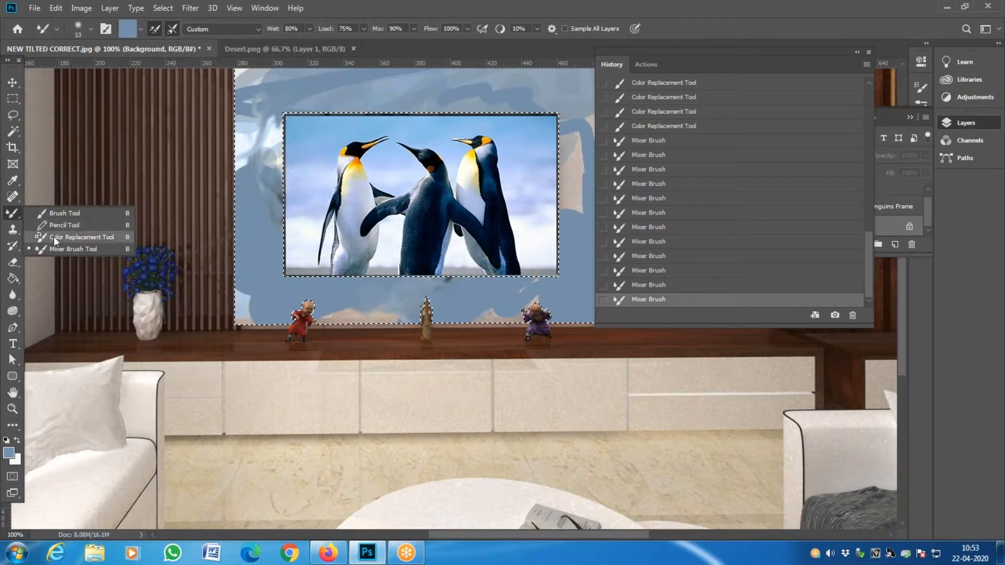
{"action": "left_click", "coordinate": [53, 237]}
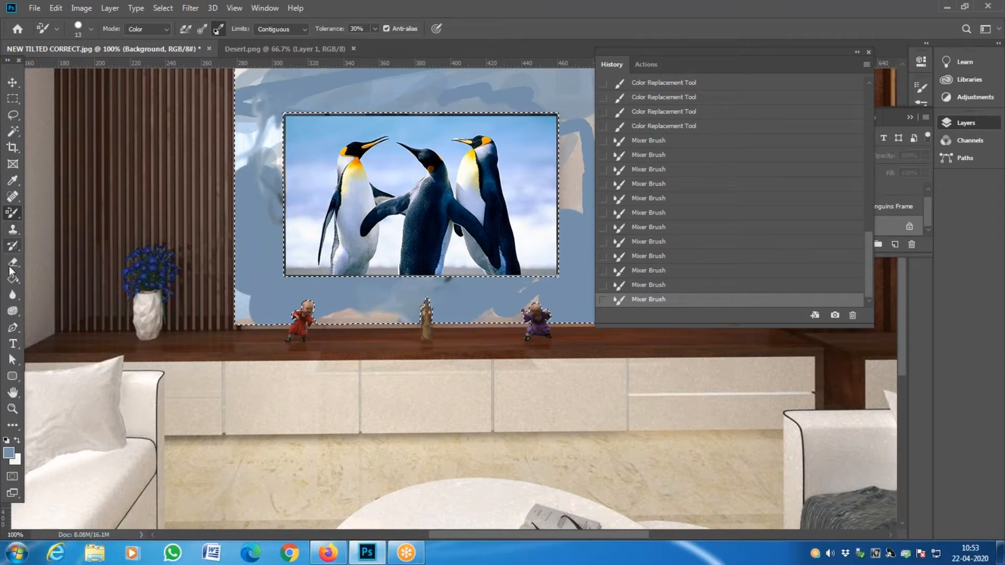
{"action": "right_click", "coordinate": [9, 219]}
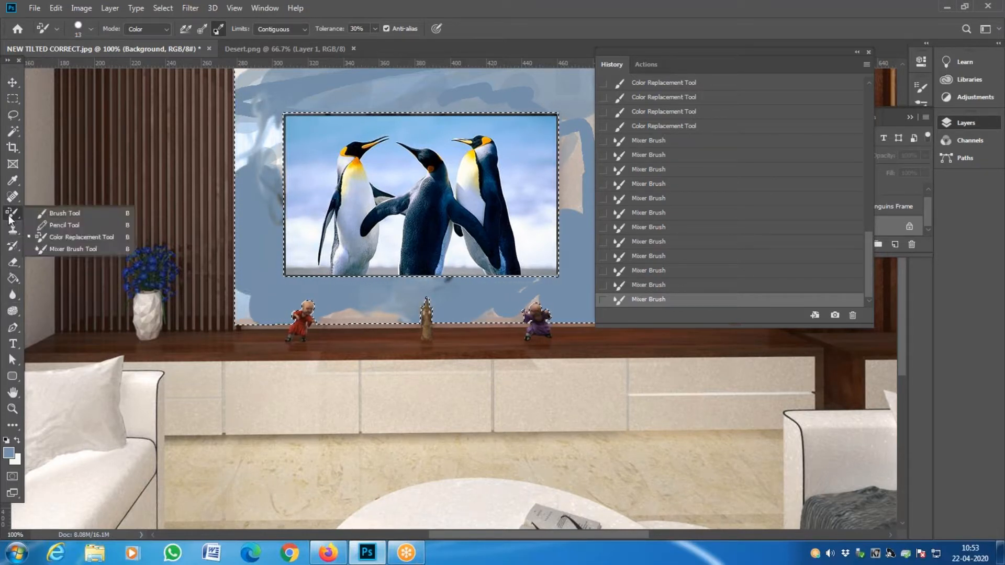
{"action": "left_click", "coordinate": [62, 238]}
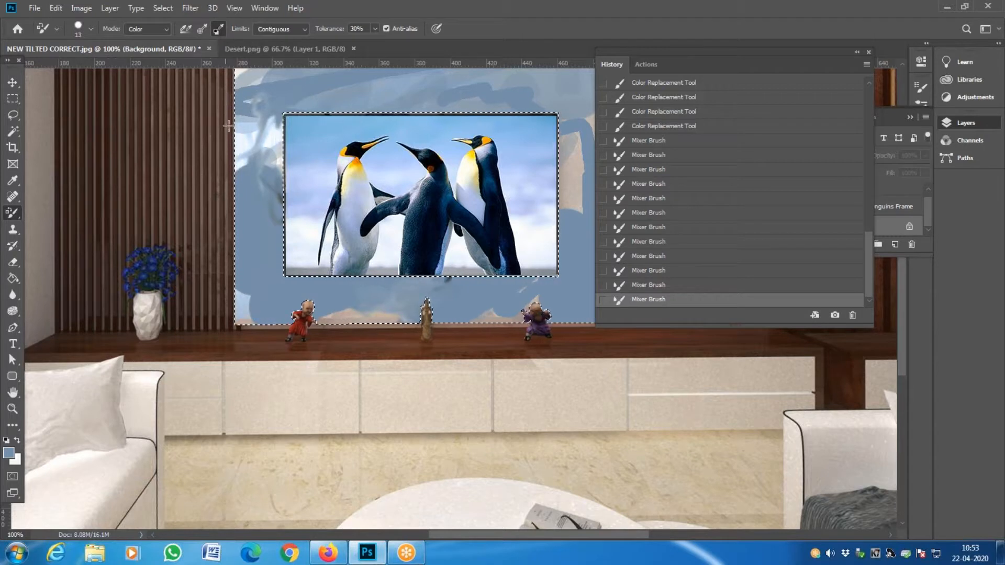
{"action": "left_click", "coordinate": [243, 177]}
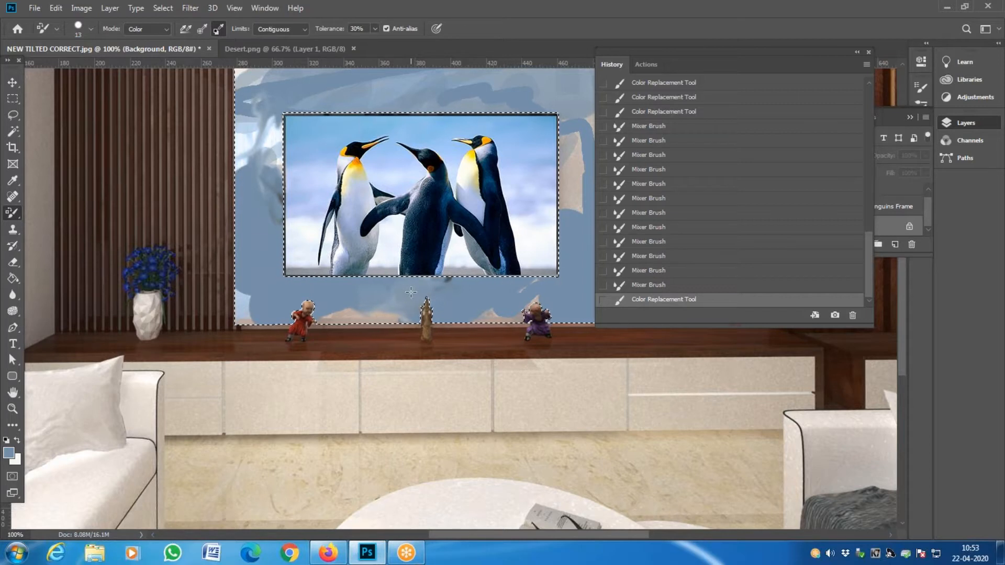
{"action": "left_click", "coordinate": [12, 408]}
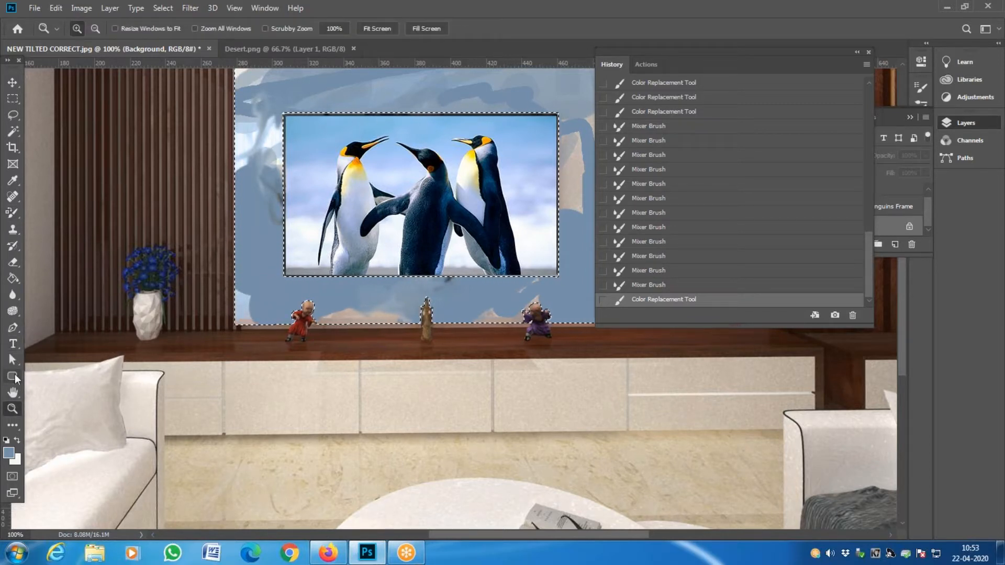
{"action": "left_click", "coordinate": [15, 373]}
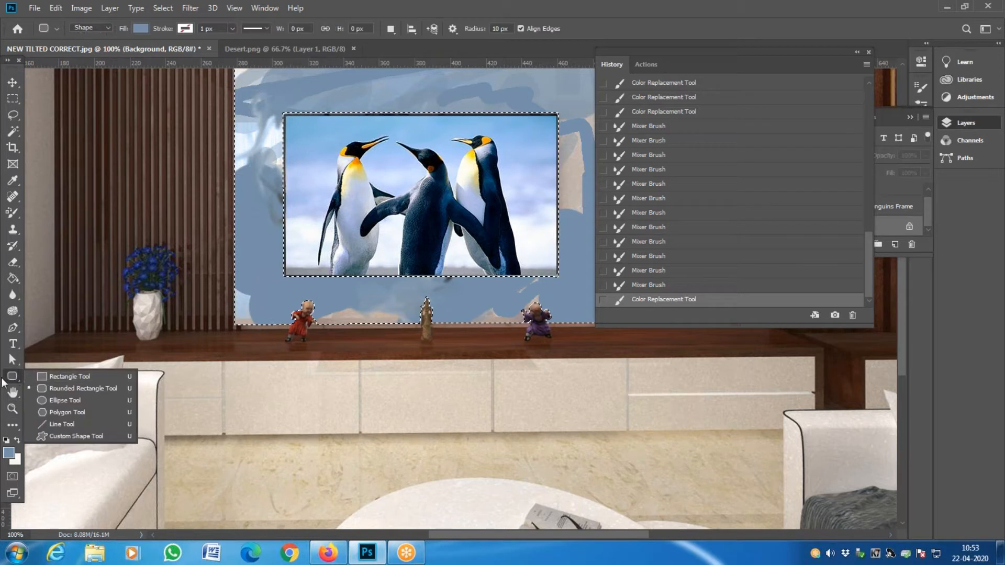
{"action": "left_click", "coordinate": [15, 328]}
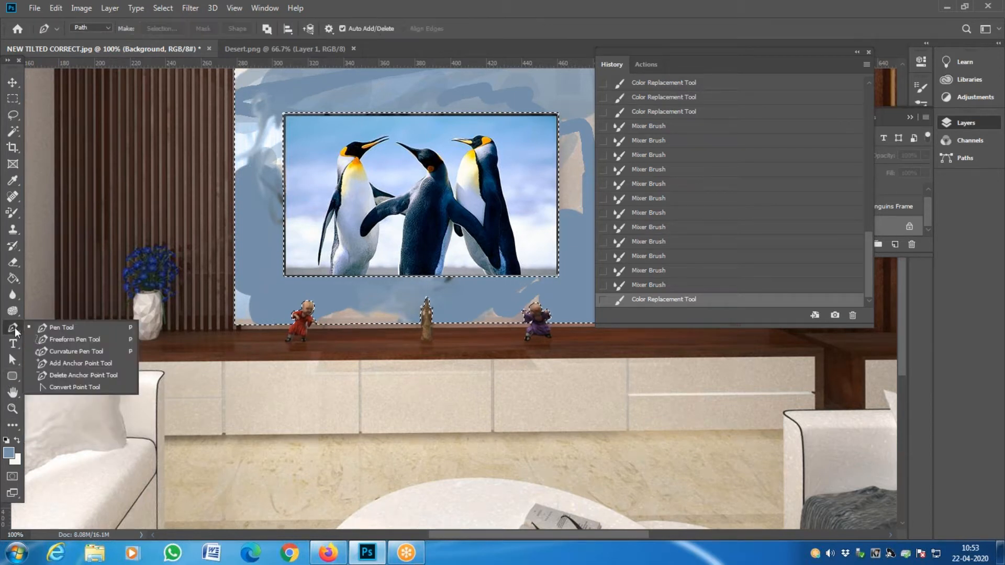
{"action": "left_click", "coordinate": [11, 377]}
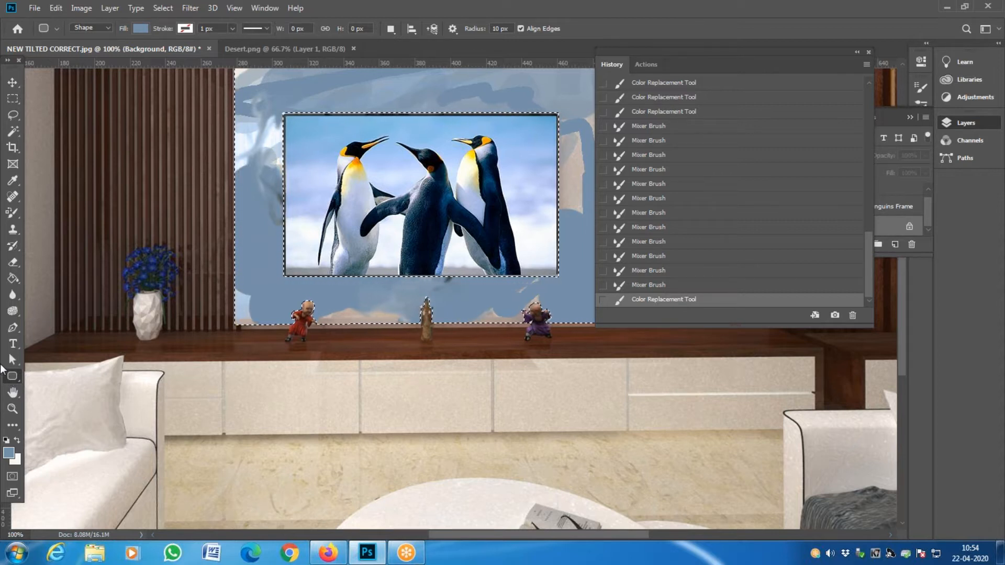
- Revert the living room image to its opening history snapshot and show the whole image with all panels hidden
{"action": "left_click_drag", "start_coordinate": [867, 292], "coordinate": [854, 125]}
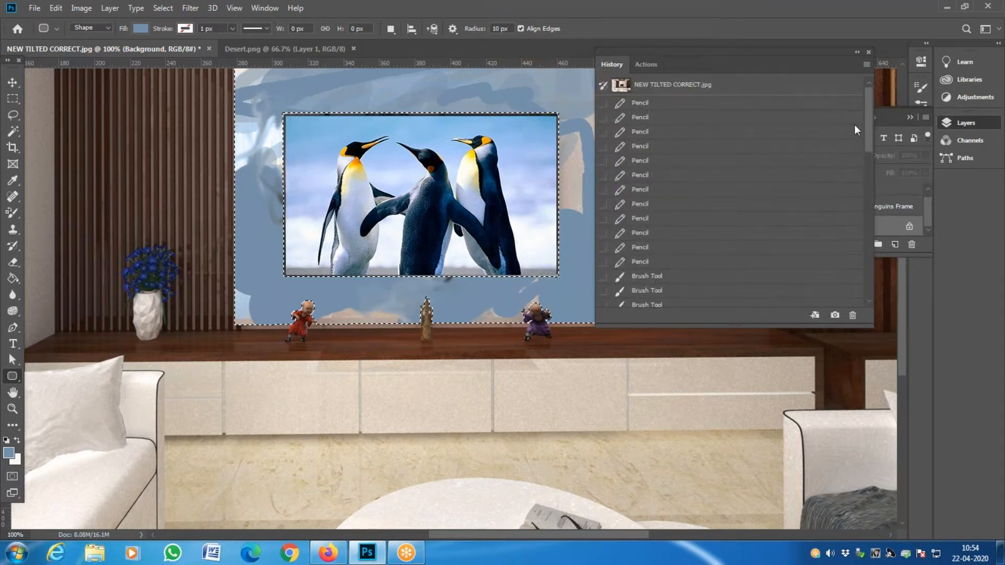
{"action": "left_click", "coordinate": [770, 88]}
{"action": "key", "text": "z"}
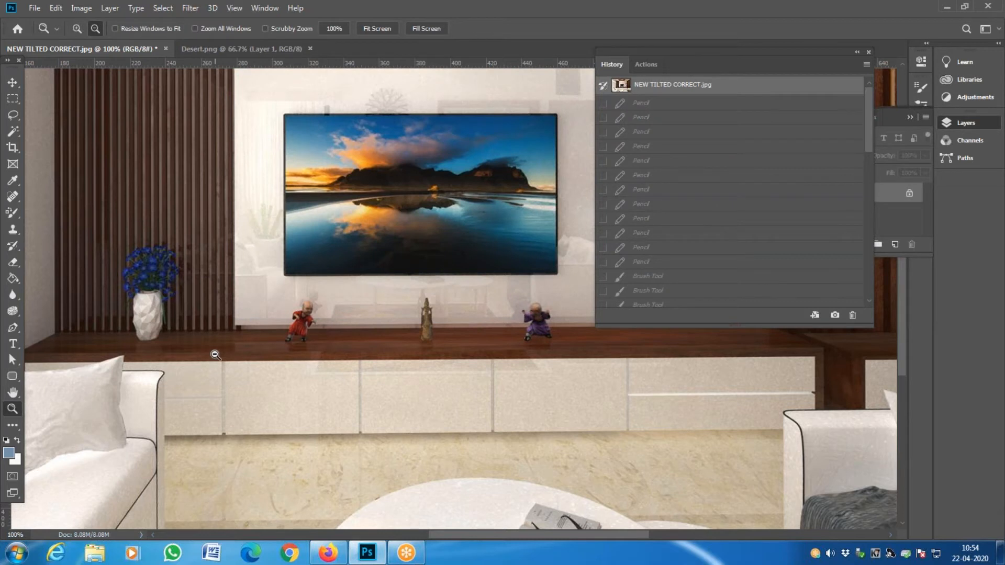
{"action": "left_click", "coordinate": [215, 355], "text": "alt"}
{"action": "left_click_drag", "start_coordinate": [415, 314], "coordinate": [370, 332]}
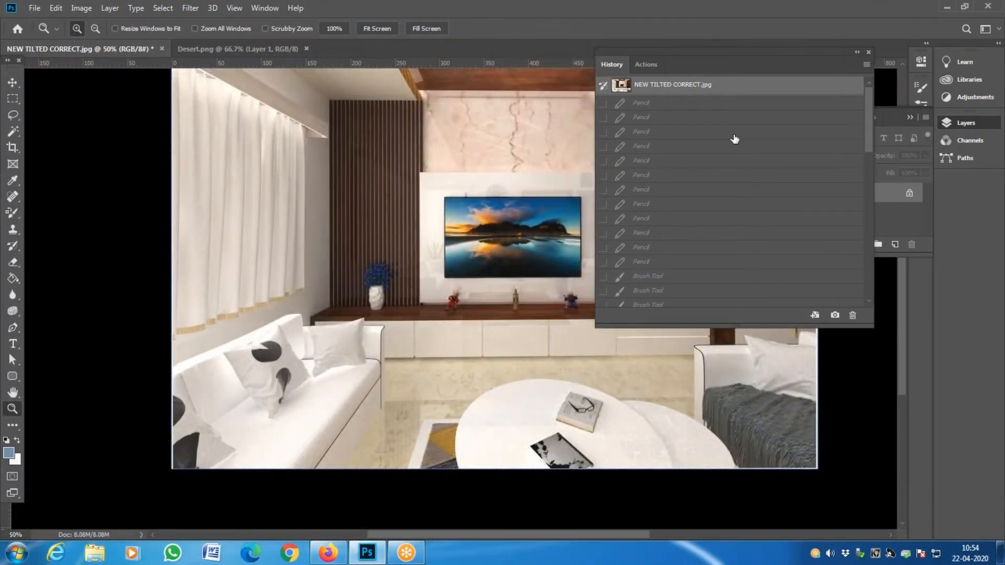
{"action": "key", "text": "Tab"}
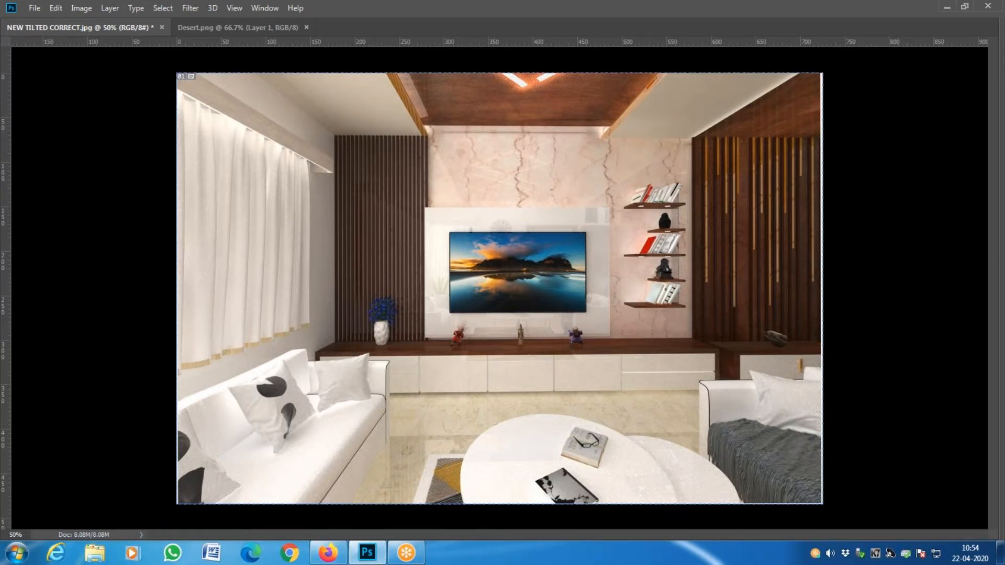
{"action": "key", "text": "shift+Tab"}
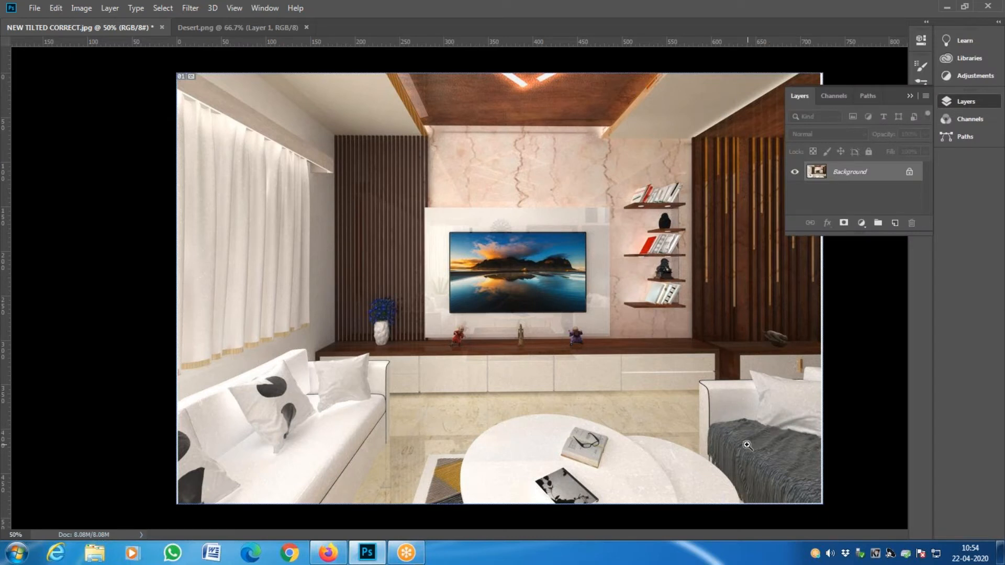
{"action": "key", "text": "shift+Tab"}
- Close NEW TILTED CORRECT.jpg without saving its changes, and close Desert.png
{"action": "key", "text": "ctrl+w"}
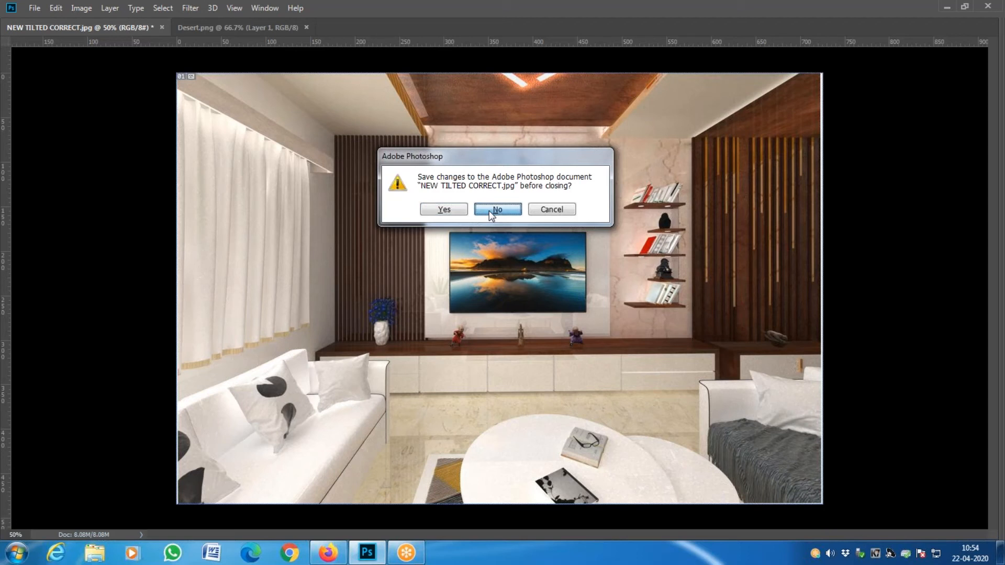
{"action": "left_click", "coordinate": [489, 211]}
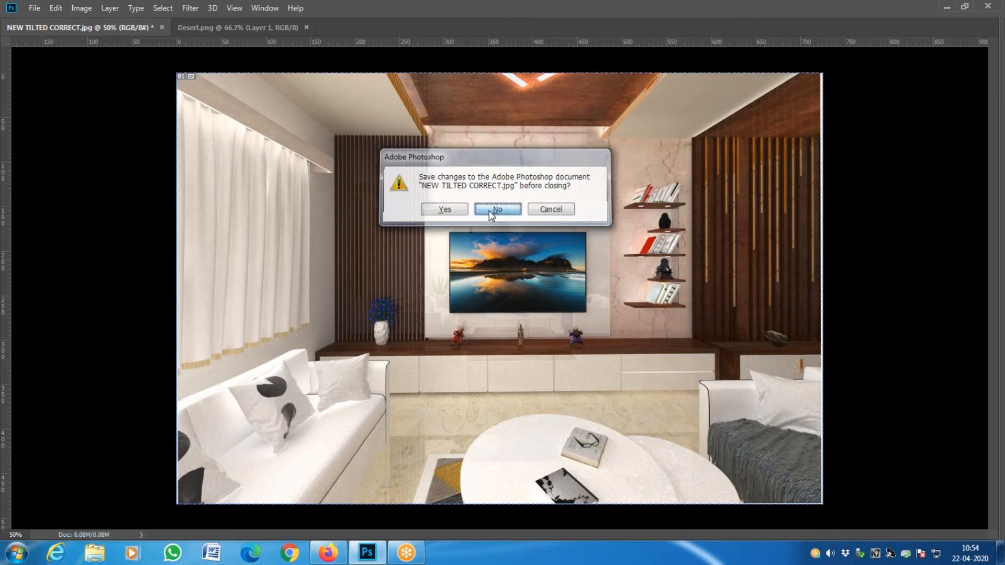
{"action": "key", "text": "ctrl+w"}
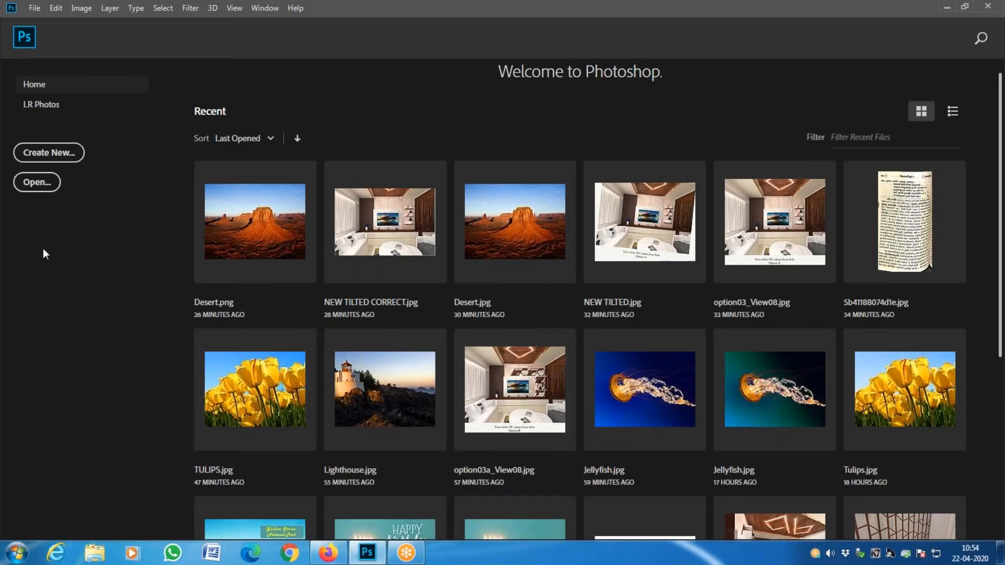
- Exit Photoshop and close the Firefox window with its open tabs
{"action": "left_click", "coordinate": [988, 7]}
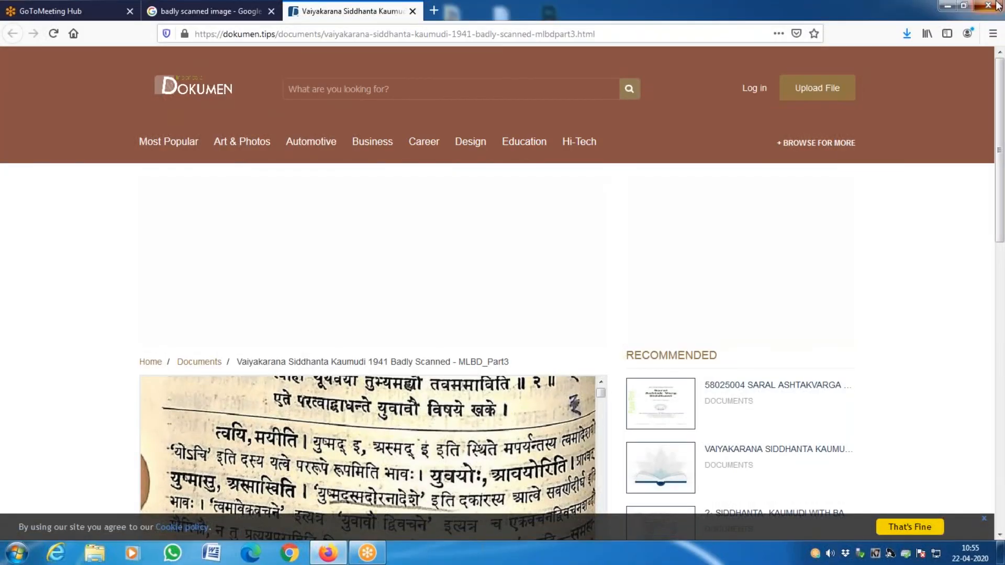
{"action": "left_click", "coordinate": [995, 6]}
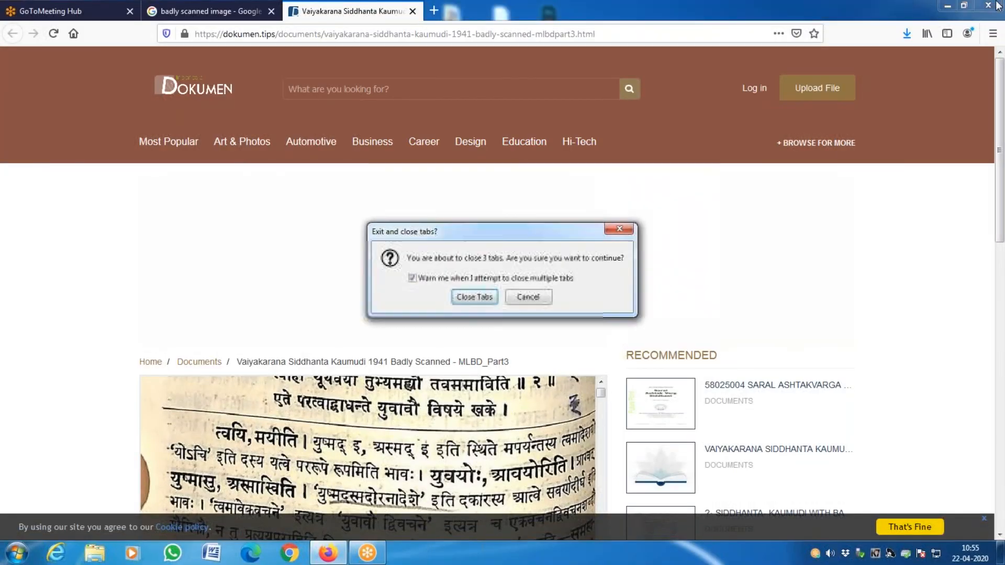